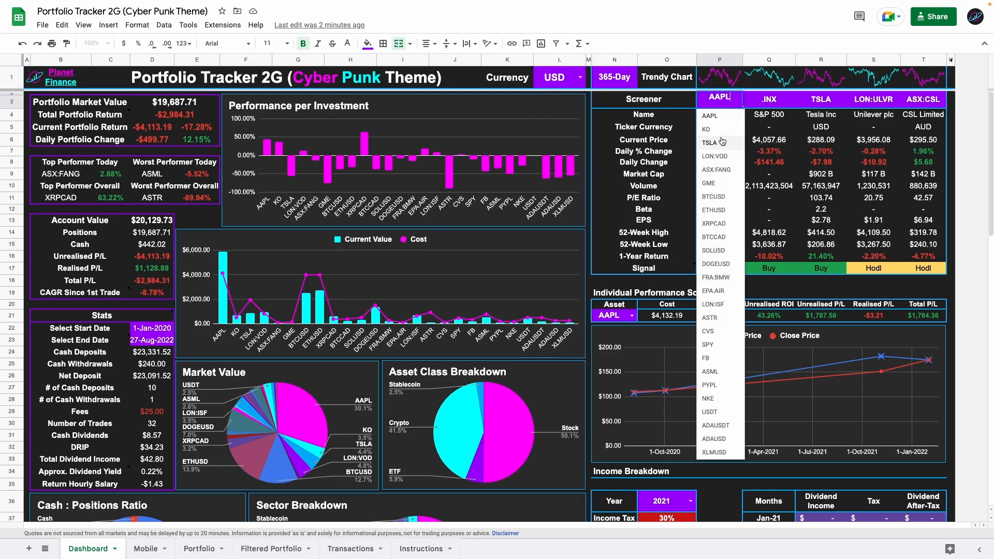
Switch the first ticker in the dashboard's Screener to BTCUSD, and from that to KO.
left_click(717, 198)
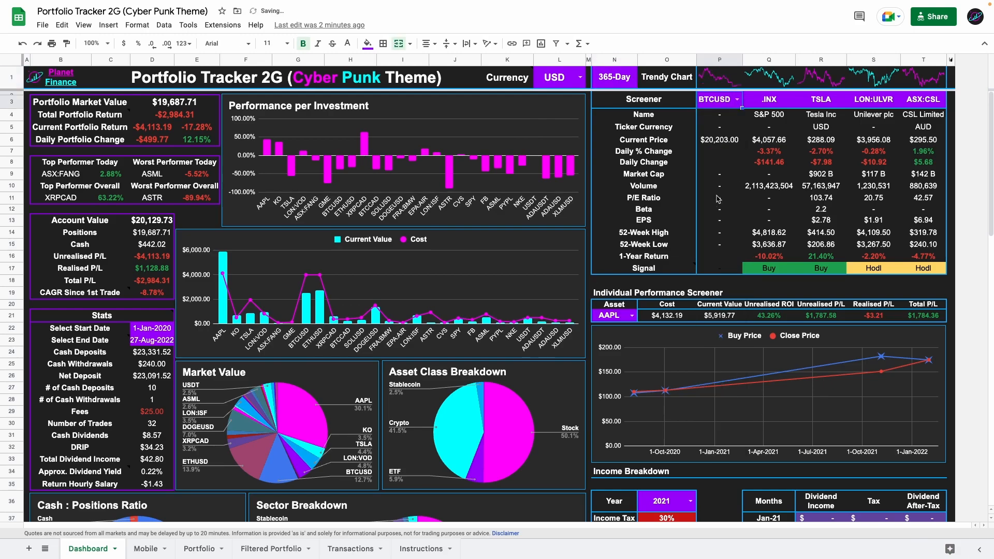
left_click(737, 104)
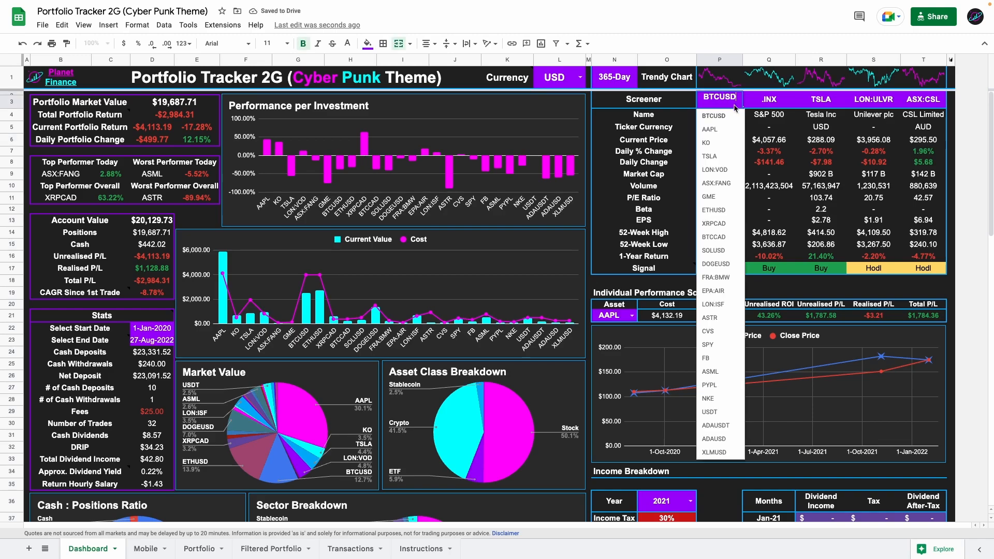
left_click(719, 143)
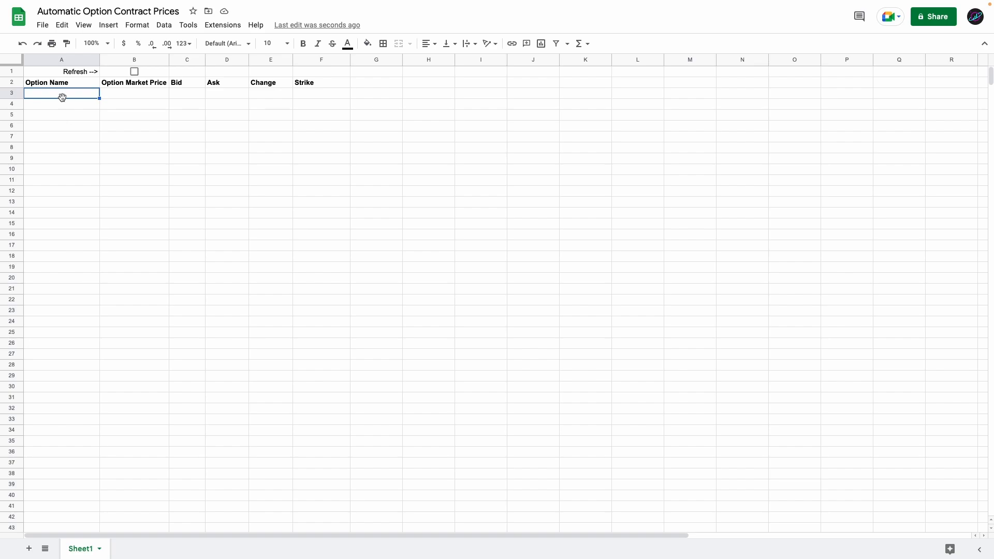
Enter the option name SPY230120P00210000 in cell A3 and select its price, bid, ask, change and strike cells.
type("SPY230120P00210000")
key("Return")
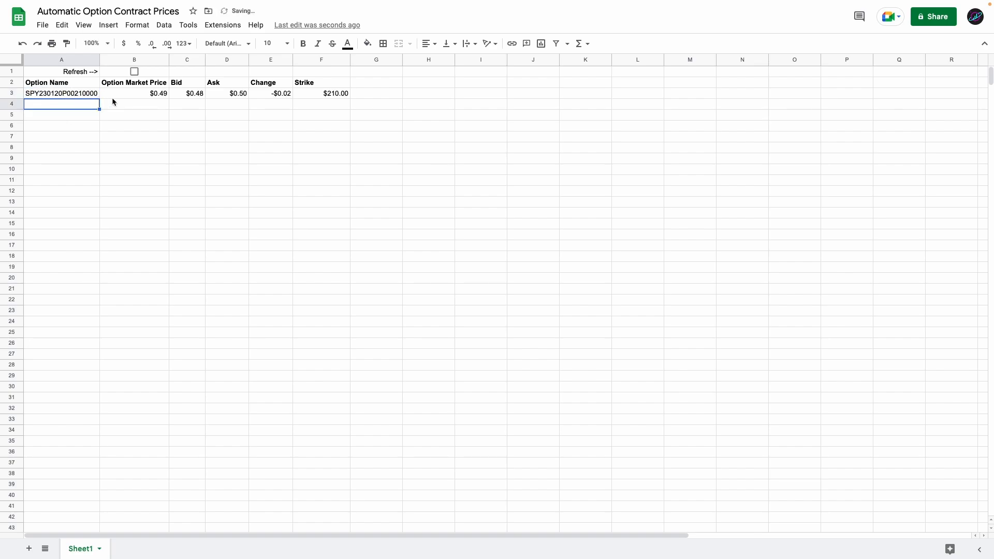
left_click_drag(142, 93, 298, 98)
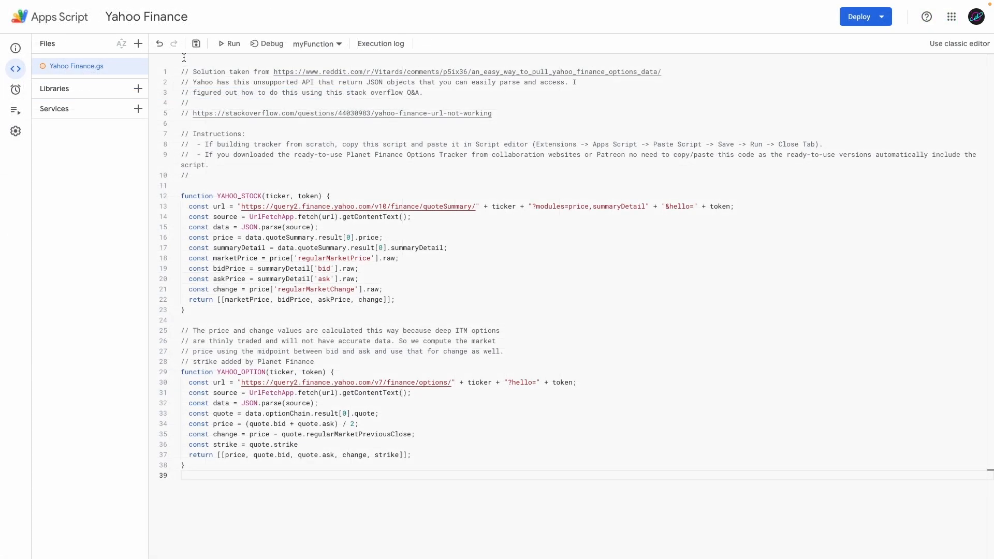
Save and run the Yahoo Finance script in Apps Script.
left_click(196, 43)
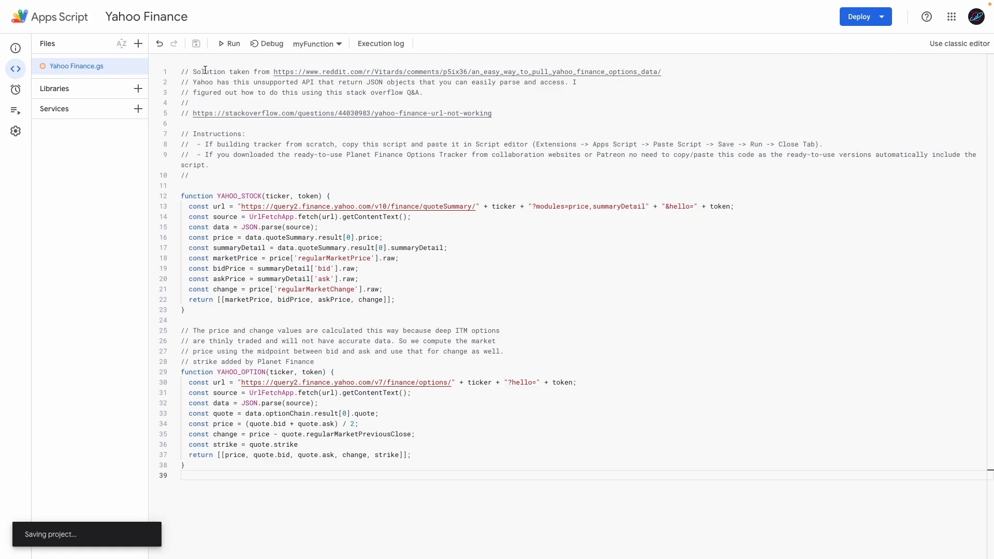
left_click(228, 44)
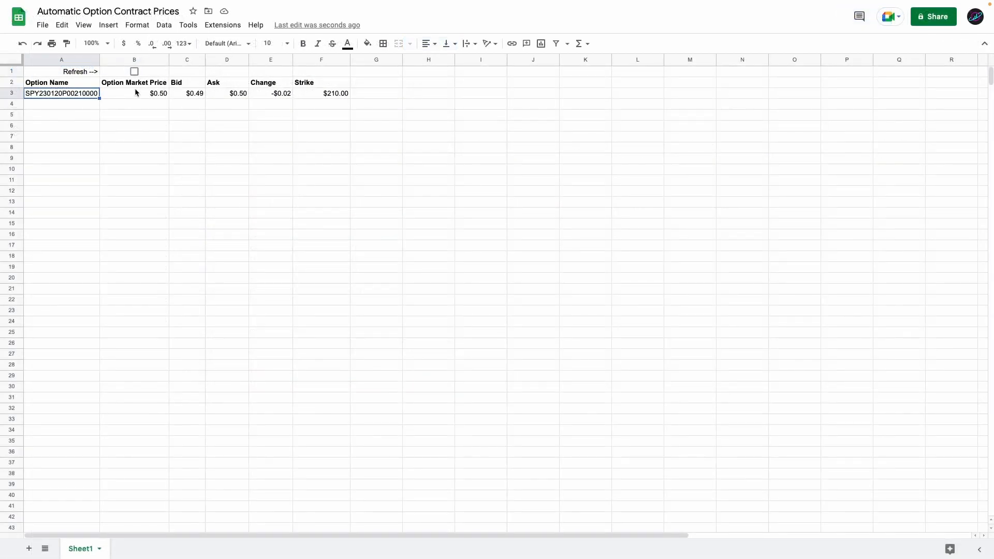
Open the formula in the Option Market Price cell B3.
left_click(135, 92)
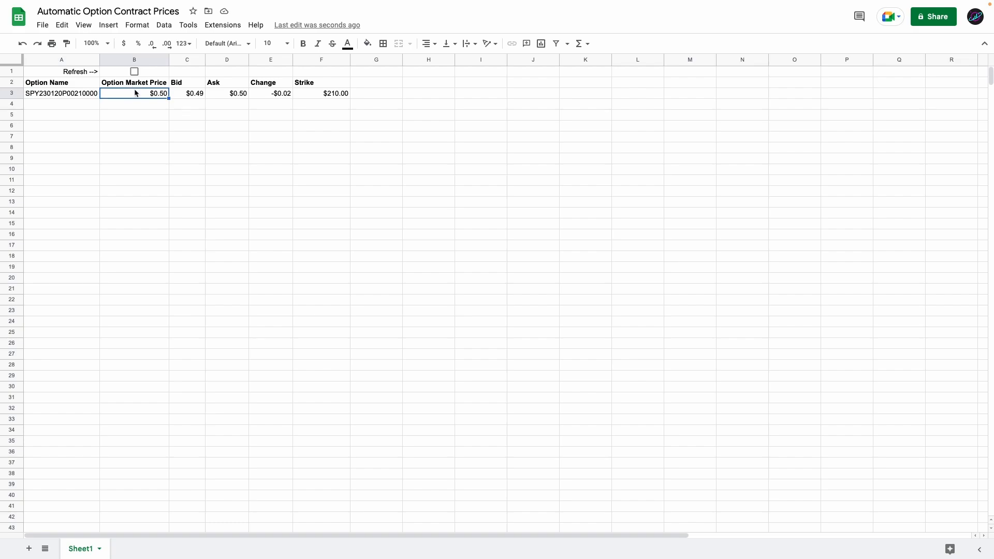
double_click(132, 93)
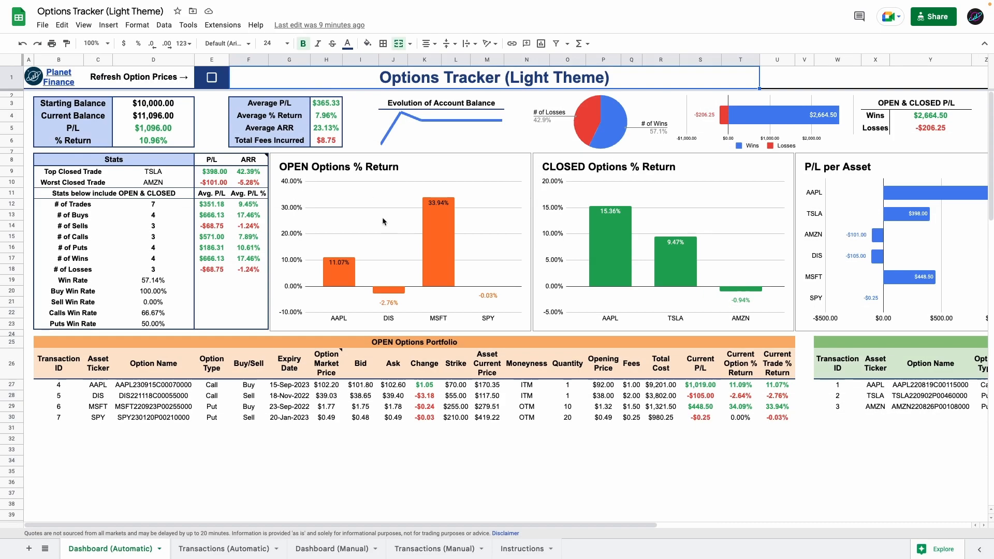
Examine the automatic dashboard's charts for open and closed options return, P/L per asset and average return per asset.
left_click(416, 305)
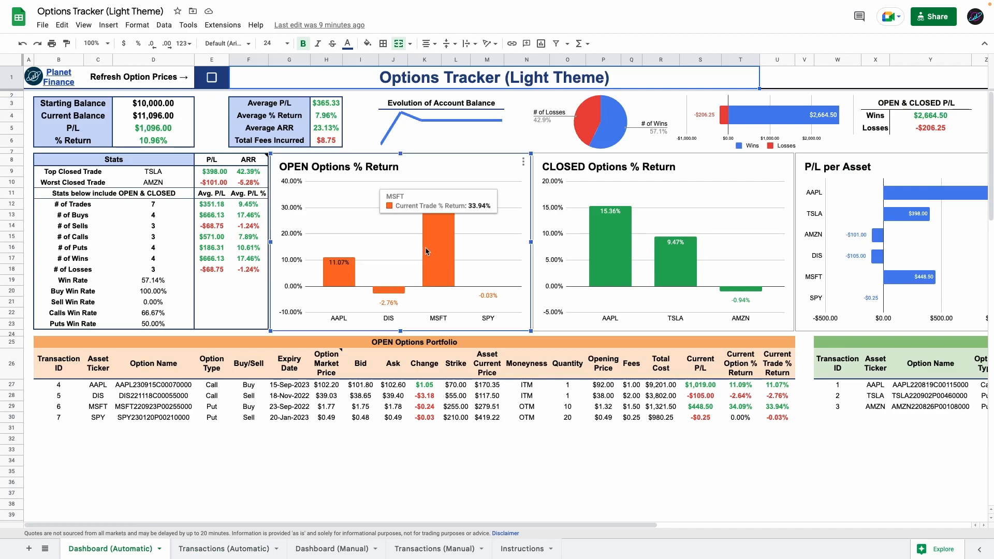
left_click(615, 250)
scroll(621, 275, "right", 10)
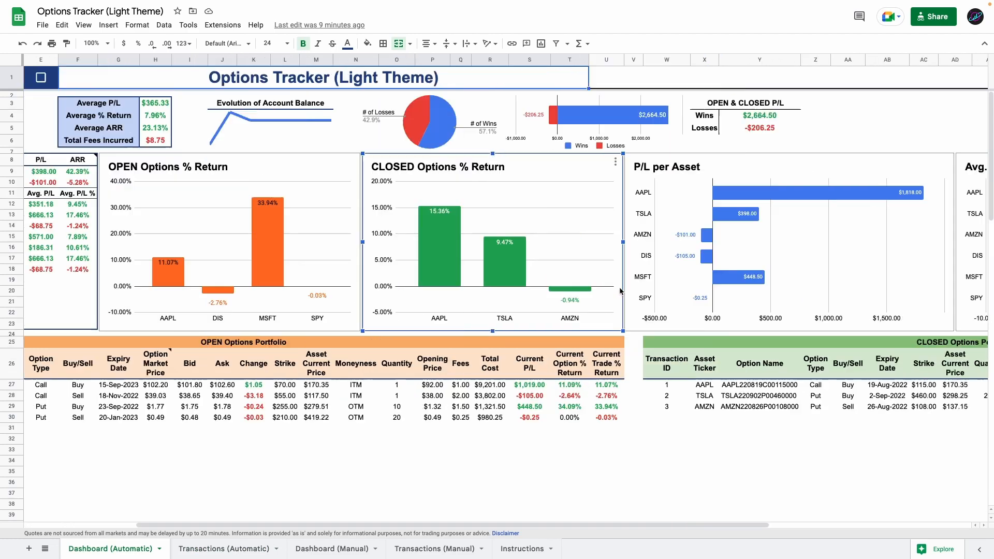
left_click(464, 195)
left_click(749, 218)
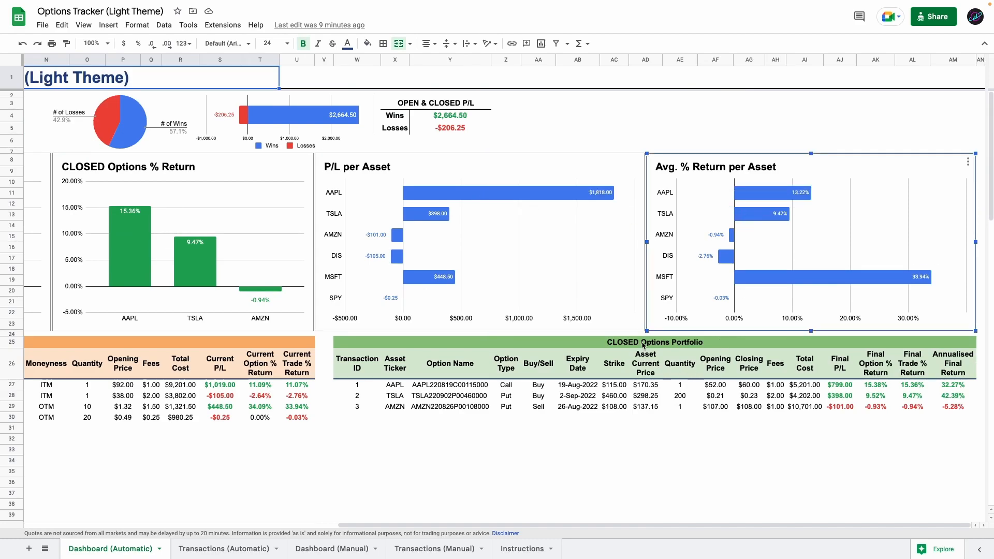
Review the closed and open options portfolio tables, the Stats block and the average P/L, return and ARR summary.
left_click_drag(645, 344, 647, 430)
scroll(644, 423, "left", 10)
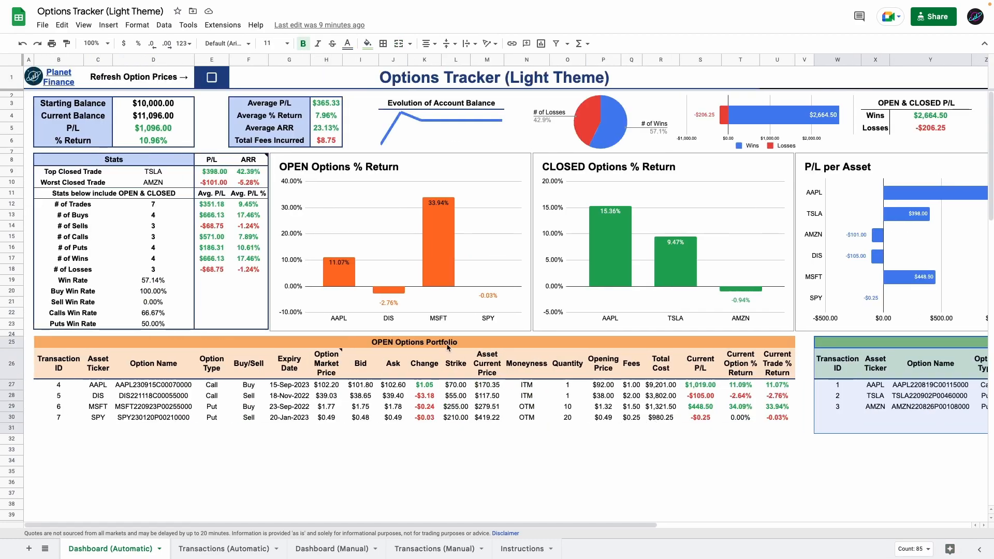
left_click_drag(448, 345, 453, 429)
left_click(368, 81)
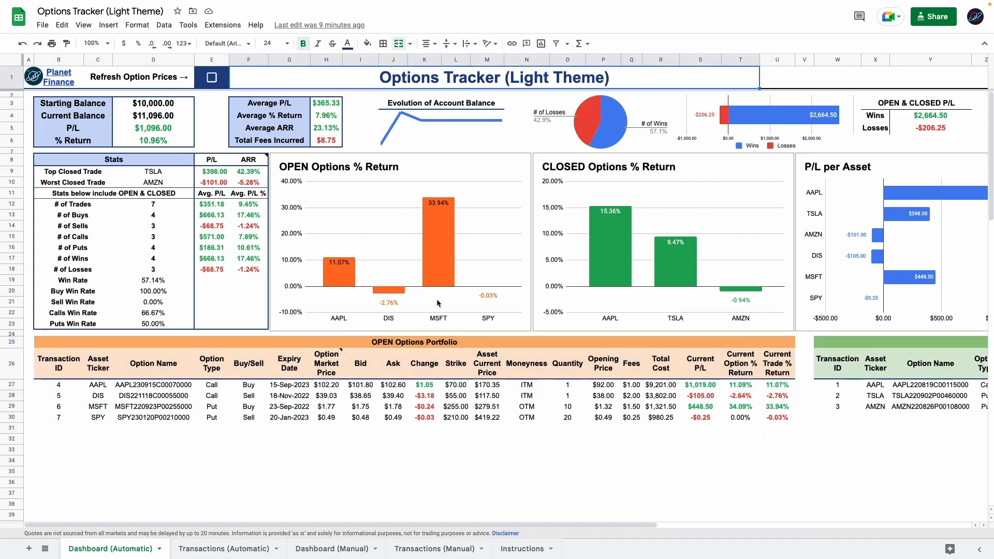
left_click_drag(209, 160, 243, 184)
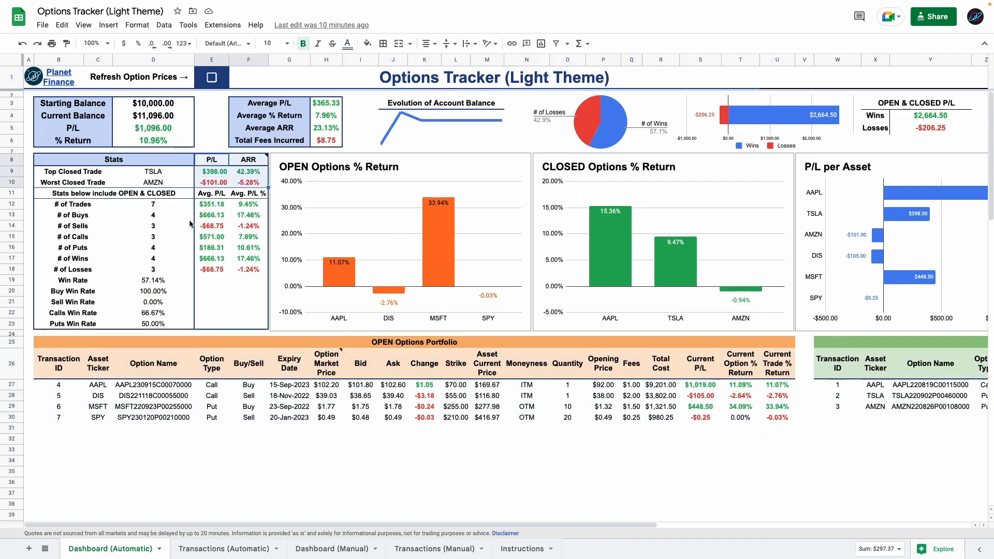
left_click_drag(96, 281, 123, 291)
left_click_drag(326, 116, 293, 132)
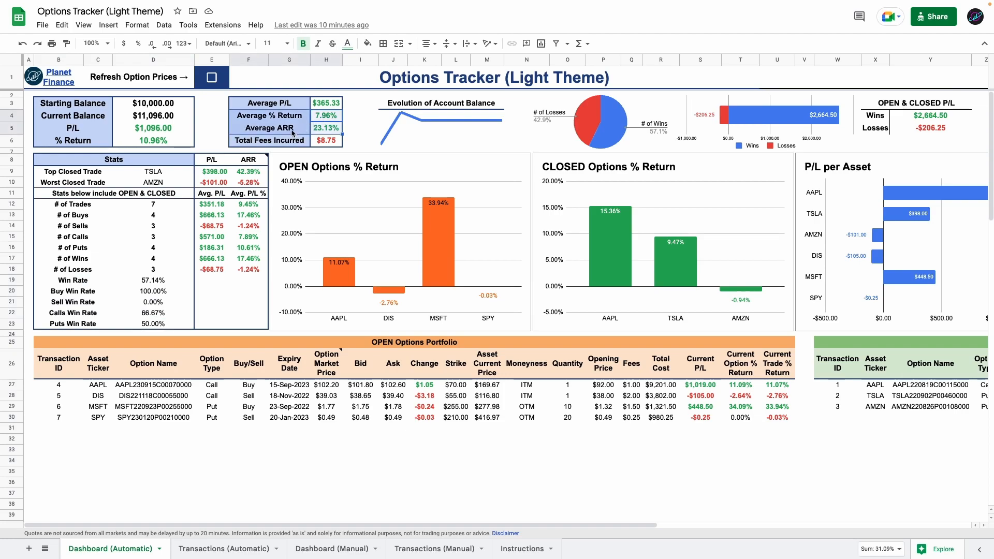
left_click(295, 78)
Examine the SPY entry on the Transactions (Automatic) sheet, from its input columns through total cost, days to expiry, days held and moneyness.
left_click(223, 549)
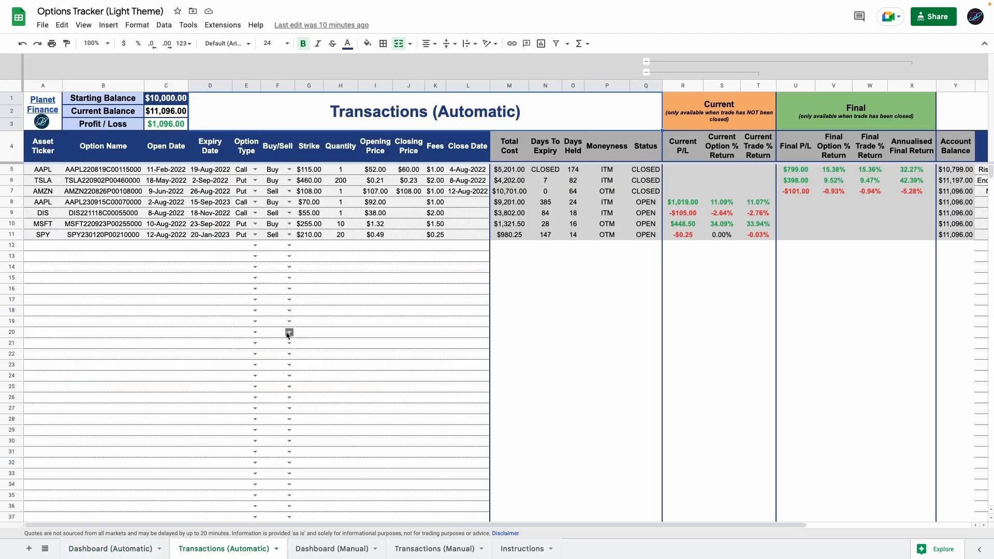
left_click(50, 236)
left_click_drag(50, 236, 452, 236)
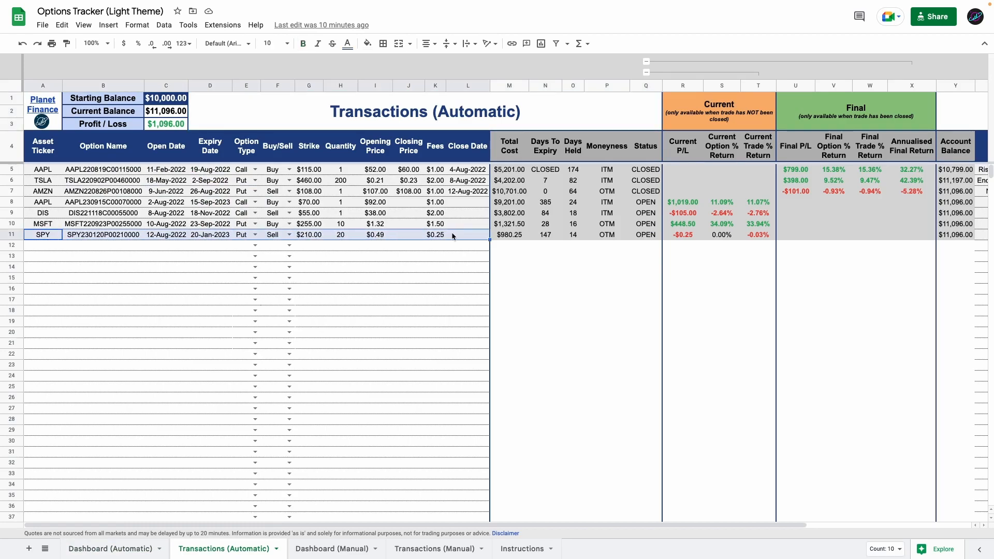
left_click(513, 239)
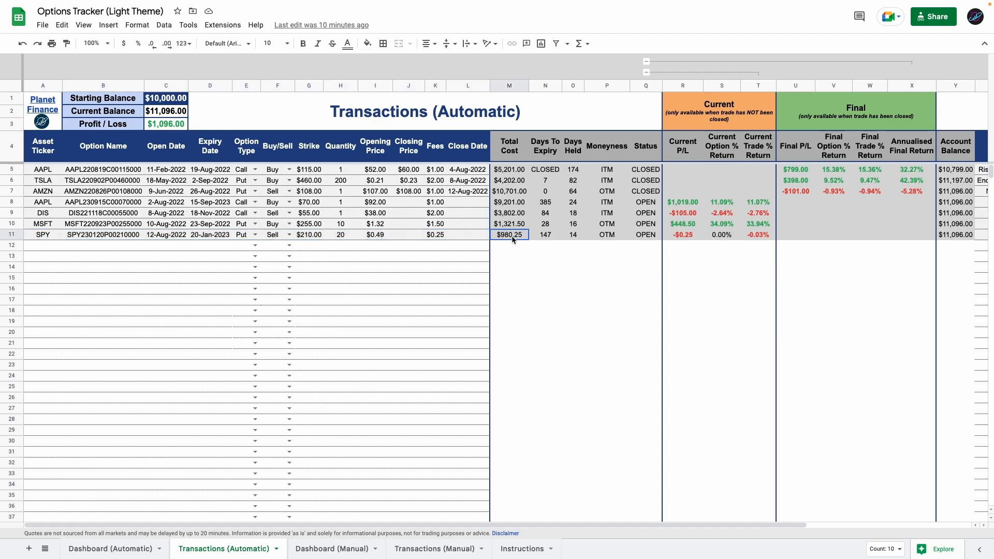
left_click(542, 237)
left_click(577, 237)
left_click(606, 238)
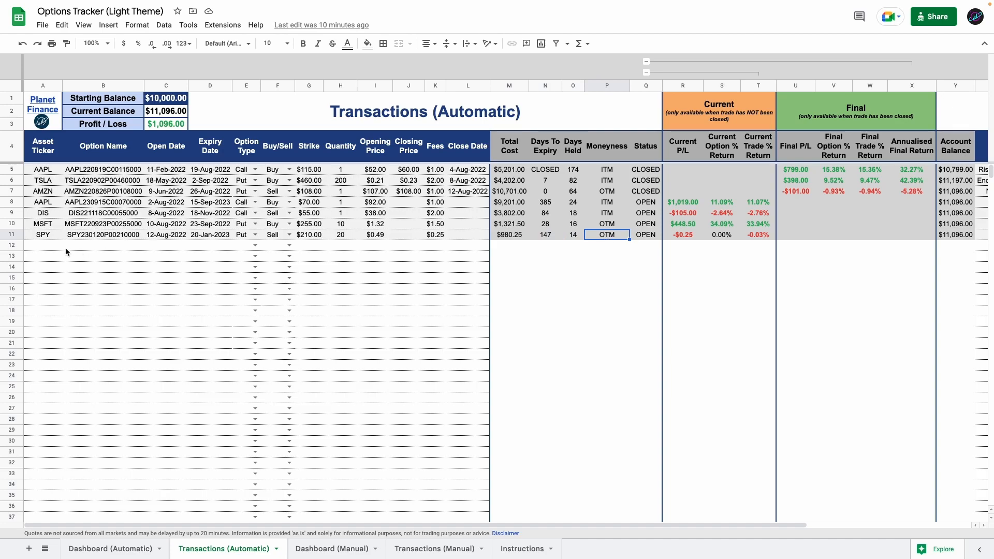
Enter NFLX as the asset ticker of a new transaction in row 12.
left_click(43, 247)
type("NFLX")
key("Return")
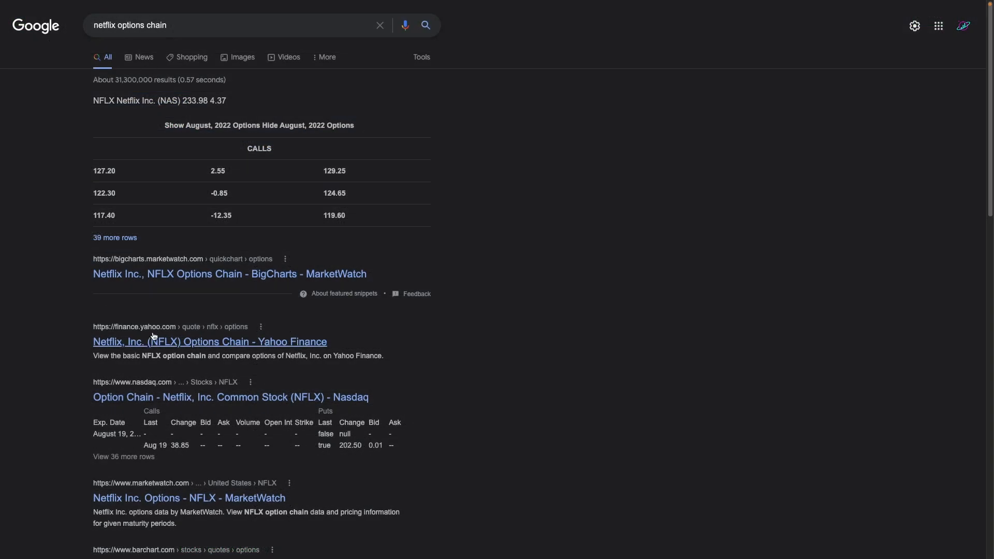
Open Netflix's options chain on Yahoo Finance and set the expiration date to September 23, 2022.
left_click(185, 343)
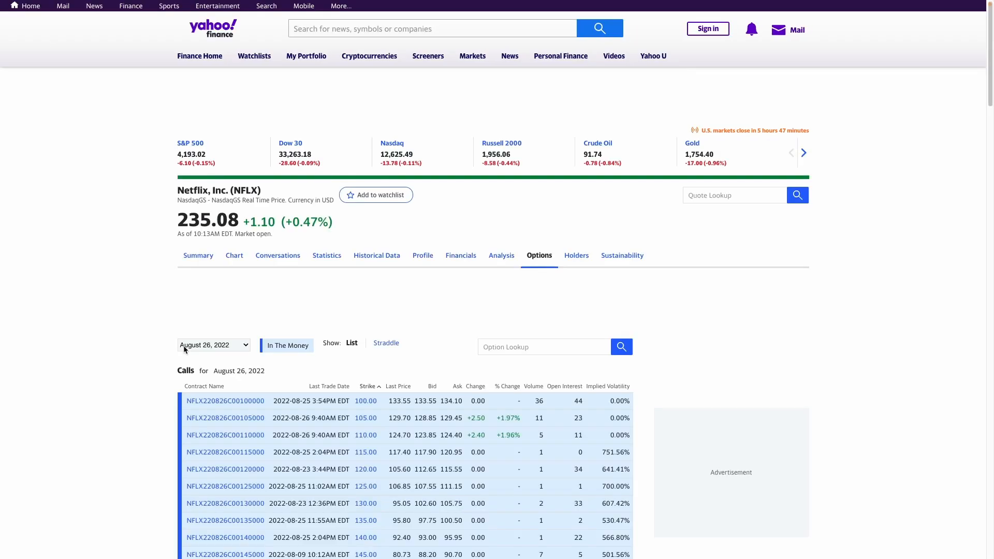
scroll(157, 371, "down", 1)
left_click(213, 341)
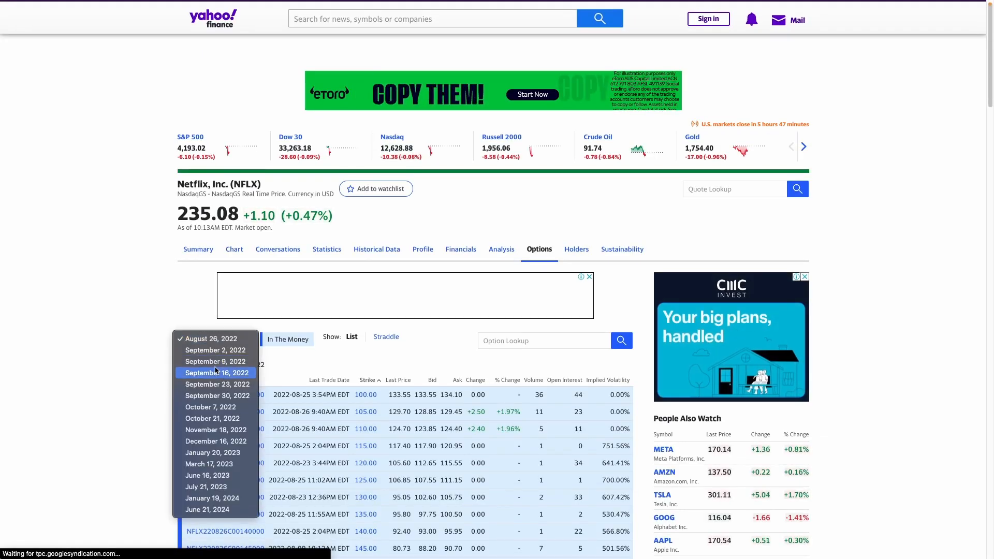
left_click(214, 384)
Copy the put contract name NFLX220923P00240000 from the options chain and paste it as the NFLX transaction's option name.
scroll(159, 373, "down", 15)
scroll(160, 374, "down", 7)
left_click_drag(184, 444, 265, 447)
key("super+c")
key("ctrl+shift+Tab")
double_click(99, 245)
key("super+v")
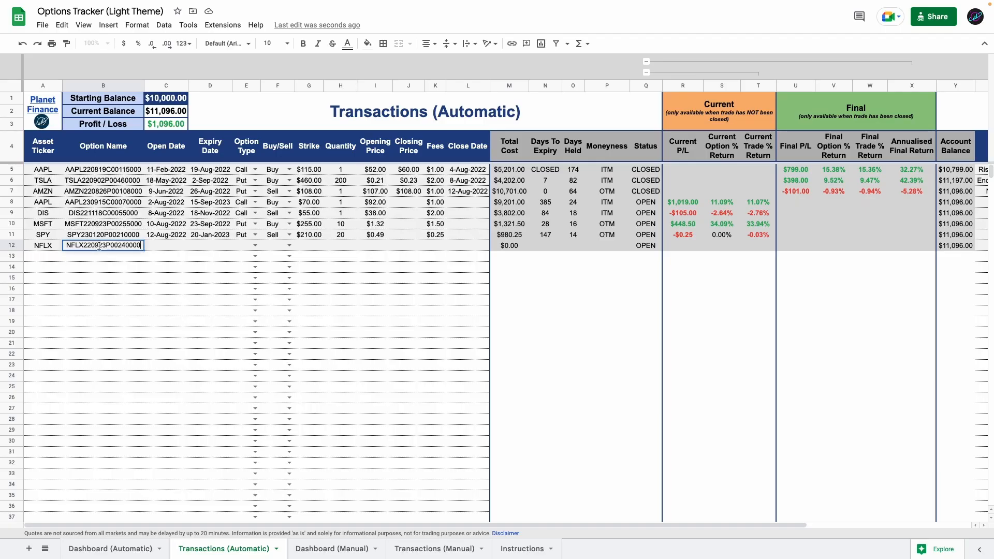
key("Return")
Complete the NFLX row with dates 27-Aug-2022 and 23-Sep-2022, Put, Buy, strike 240, quantity 5, opening price 14.75 and fees 0.15.
double_click(206, 246)
type("14.")
left_click_drag(509, 247, 946, 250)
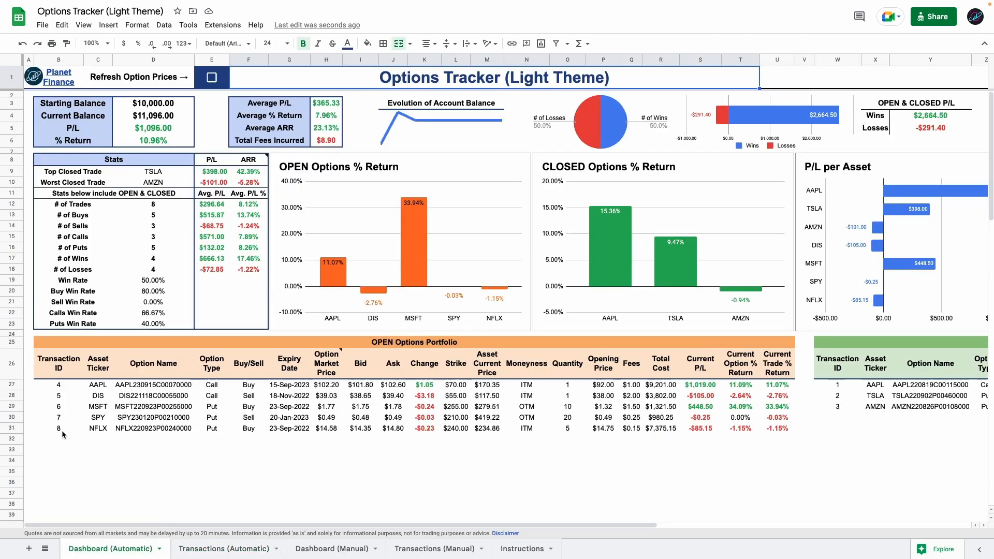
Check the NFLX row on the automatic dashboard and the Option Market Price column on the Dashboard (Manual) sheet.
left_click(12, 428)
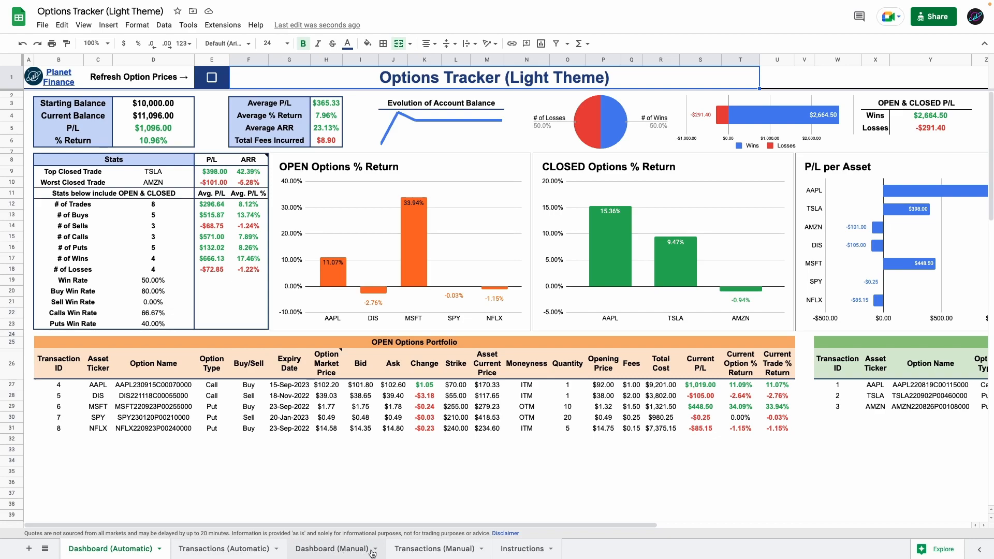
left_click(344, 549)
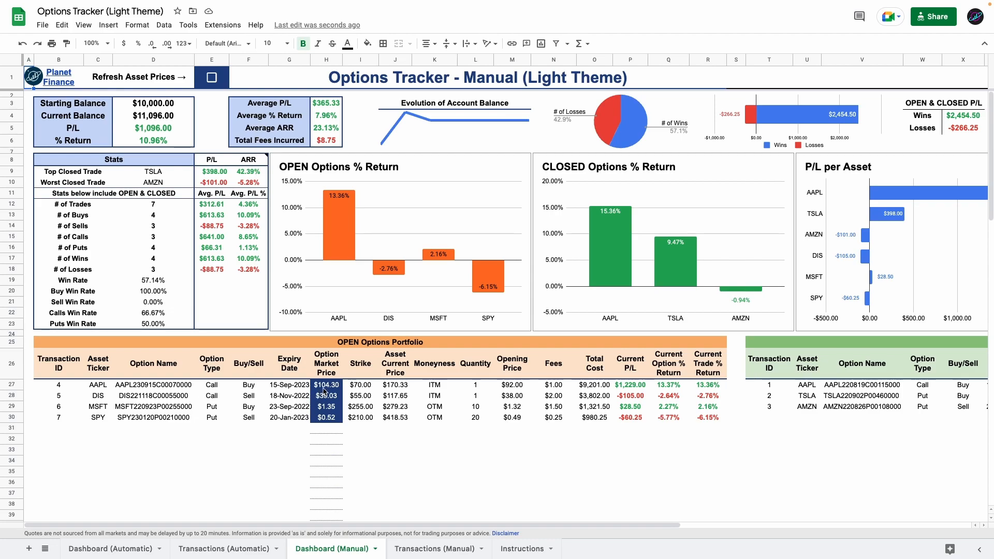
left_click_drag(324, 391, 327, 463)
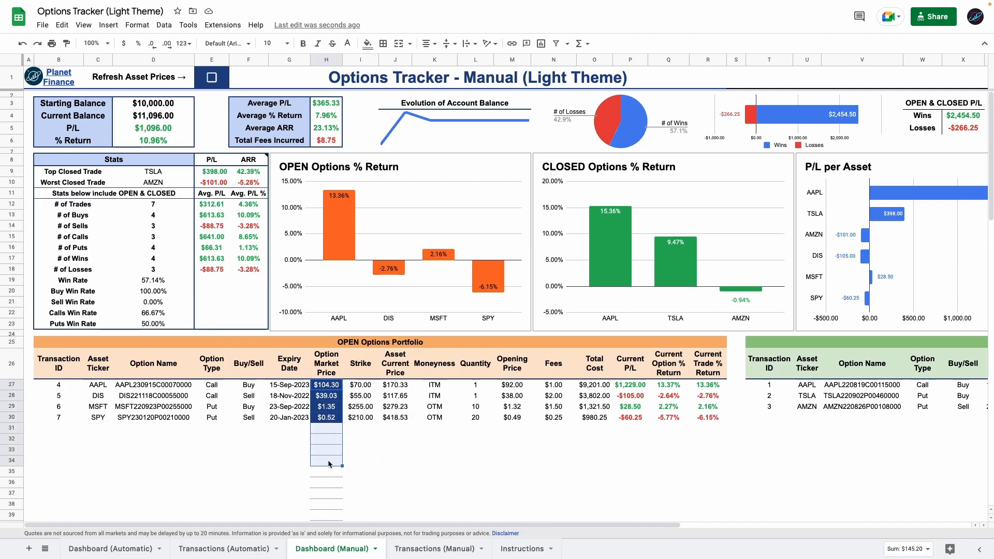
left_click(325, 368)
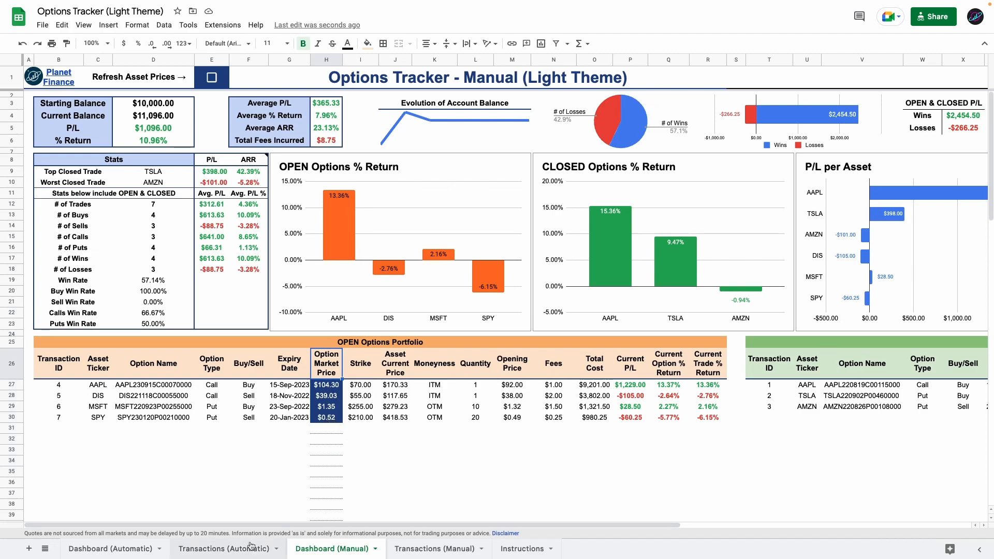
Copy the NFLX transaction from Transactions (Automatic) and paste it into row 12 of Transactions (Manual).
left_click(224, 549)
left_click_drag(35, 247, 476, 248)
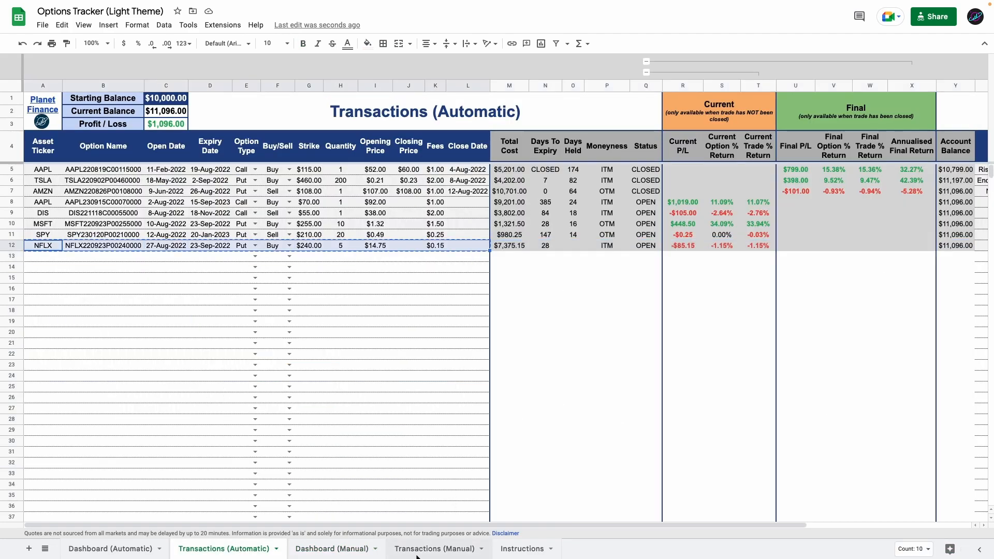
left_click(418, 553)
left_click(49, 246)
key("ctrl+v")
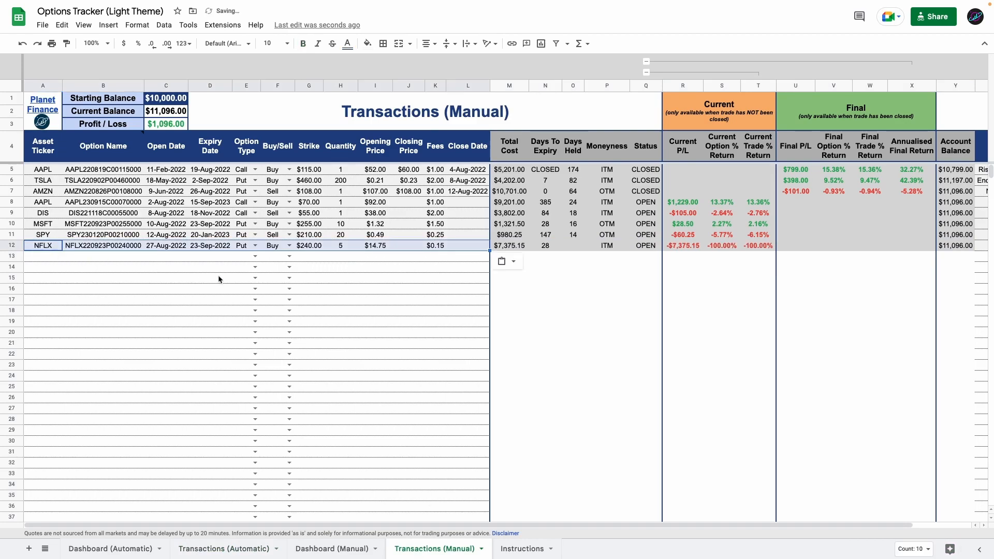
On the Dashboard (Manual) sheet, try option market prices of 14.80 and 15 for NFLX, and set the price to 14.55.
left_click(347, 547)
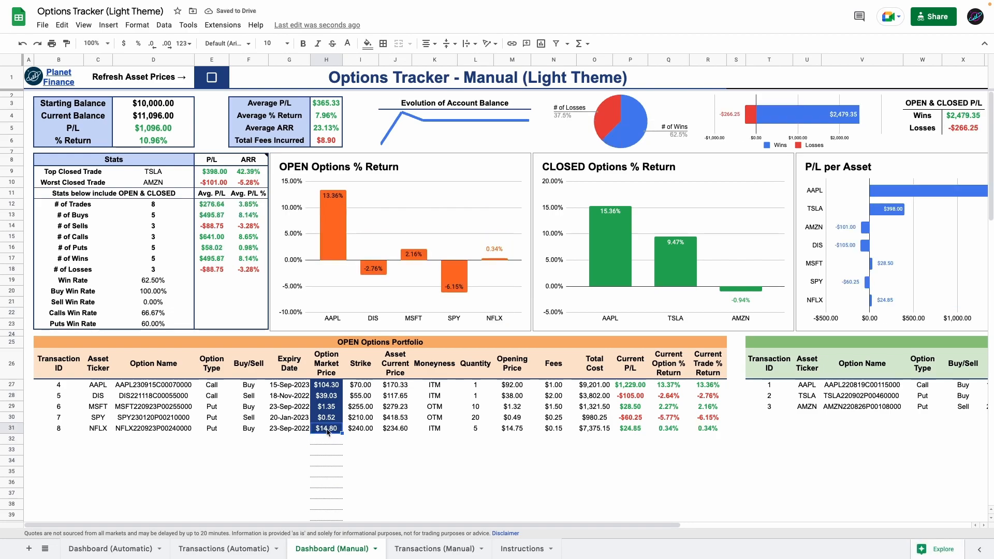
type("18")
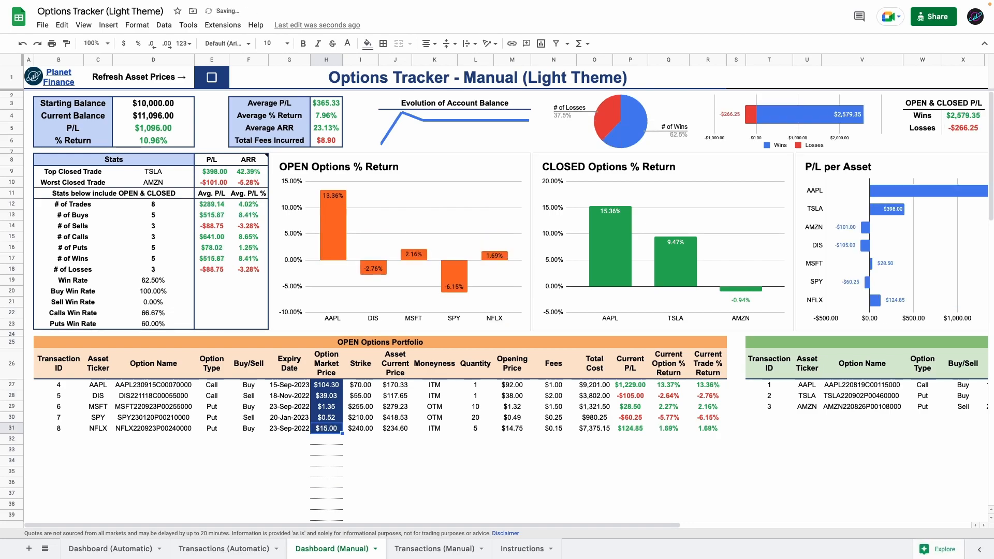
key("Return")
key("Up")
type("13")
key("Return")
key("Up")
type("14.55")
key("Return")
key("Up")
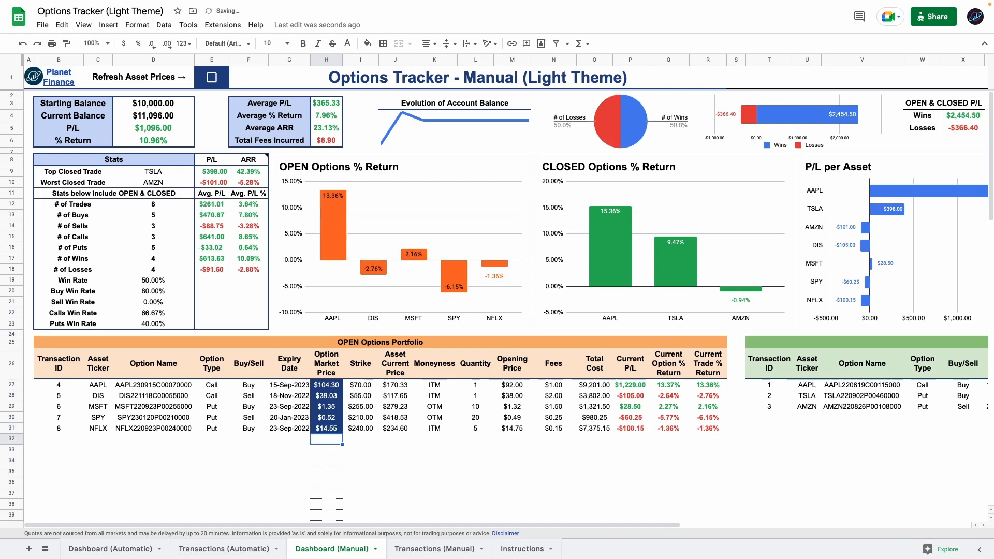
type("25")
key("Return")
key("Up")
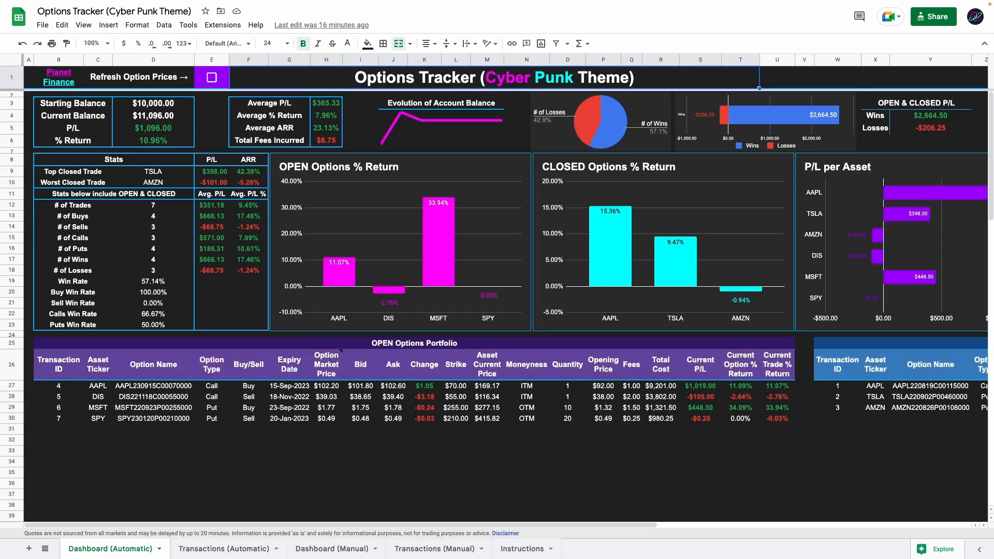
Look over the charts and portfolios on the Cyber Punk theme's automatic dashboard and its Transactions (Automatic) sheet.
scroll(329, 109, "right", 15)
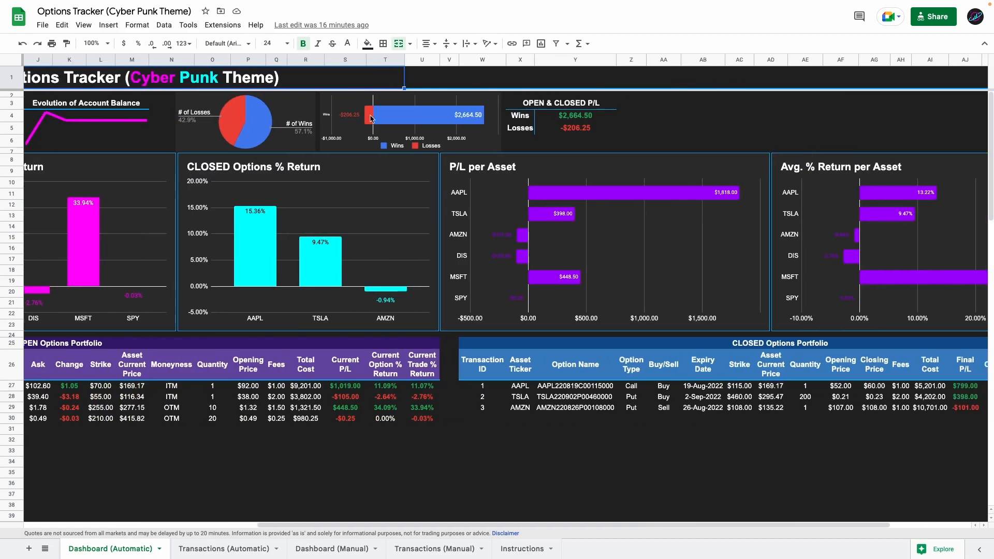
scroll(375, 119, "left", 10)
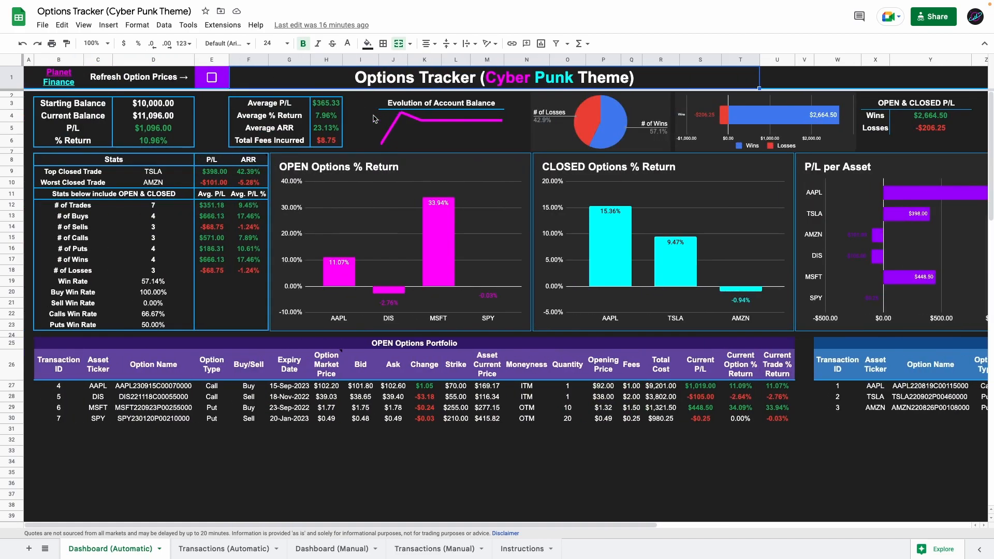
left_click(242, 549)
scroll(364, 311, "right", 3)
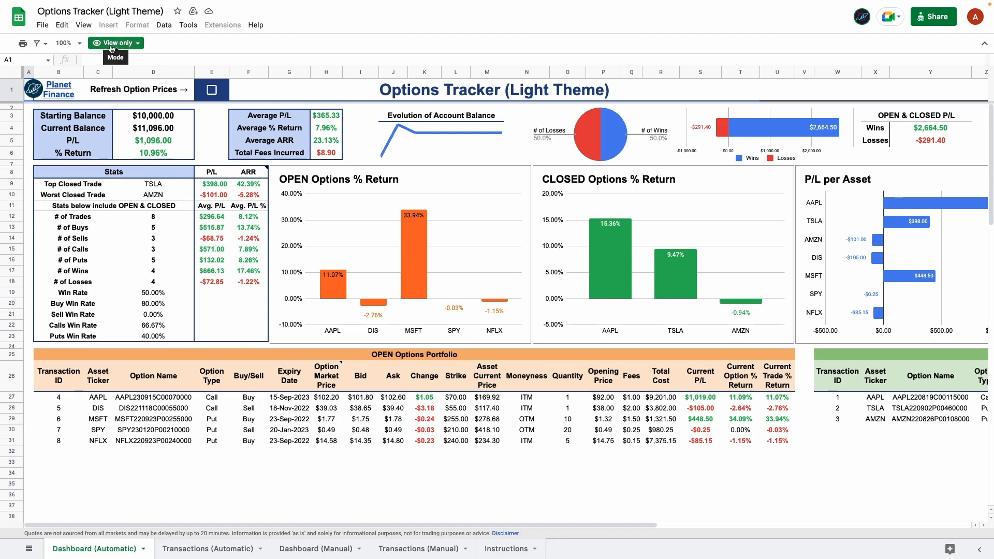
Make a copy of the view-only Light Theme tracker named "My Options Tracker (Light Theme)".
left_click(43, 27)
left_click(70, 95)
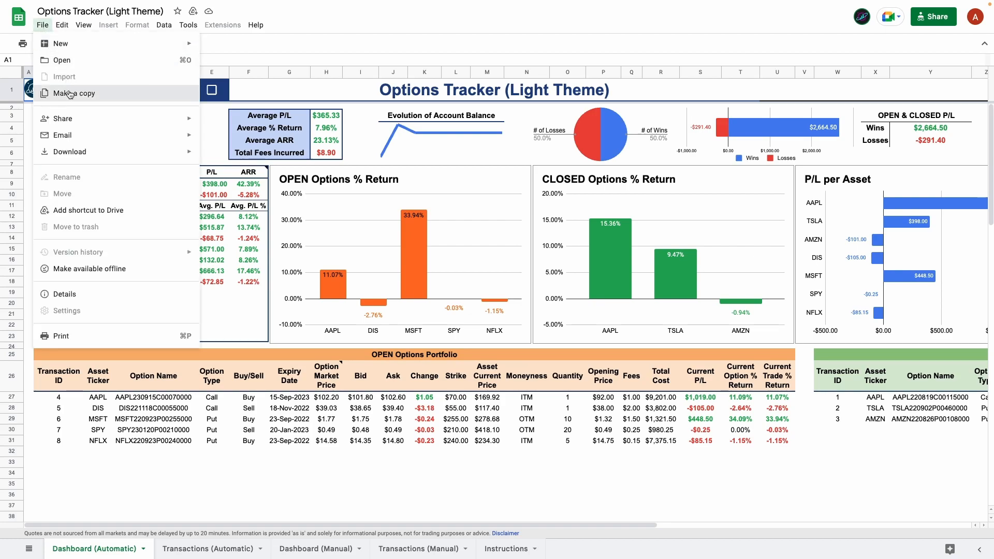
left_click(450, 256)
key("BackSpace")
key("BackSpace")
key("BackSpace")
key("BackSpace")
key("BackSpace")
key("BackSpace")
key("BackSpace")
key("BackSpace")
type("My")
left_click(529, 414)
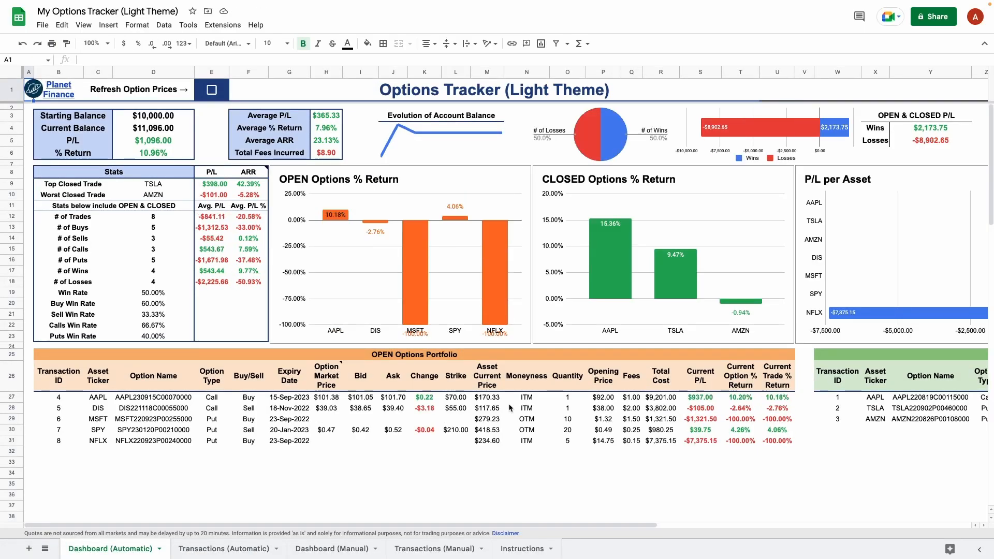
Clear the sample trades in A5:L12 on both the Transactions (Automatic) and Transactions (Manual) sheets.
left_click(224, 549)
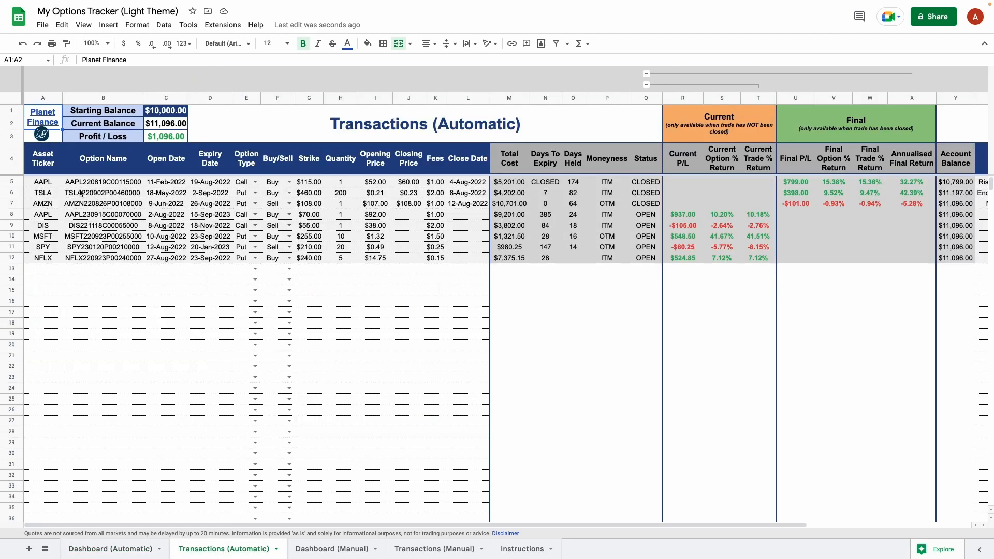
left_click_drag(37, 185, 459, 253)
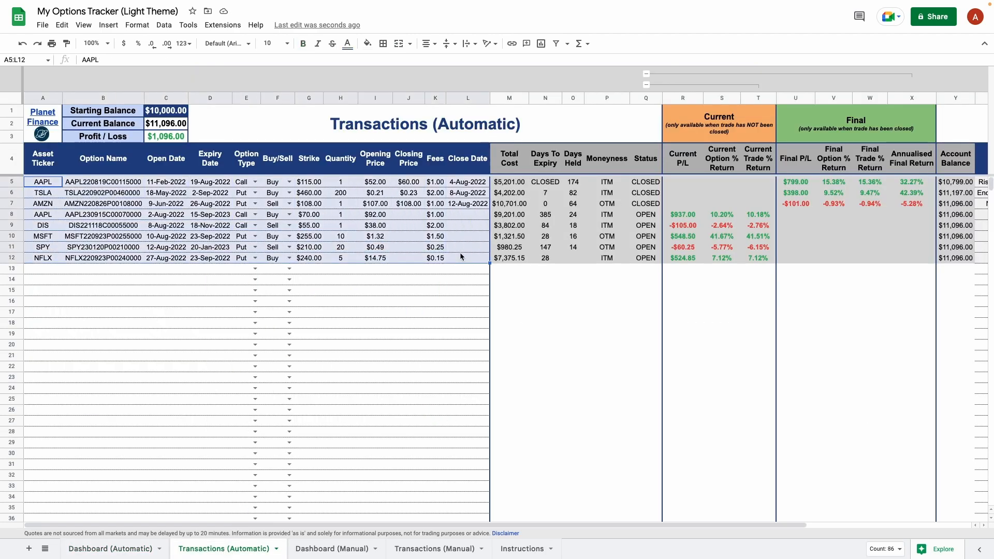
key("Delete")
left_click(434, 549)
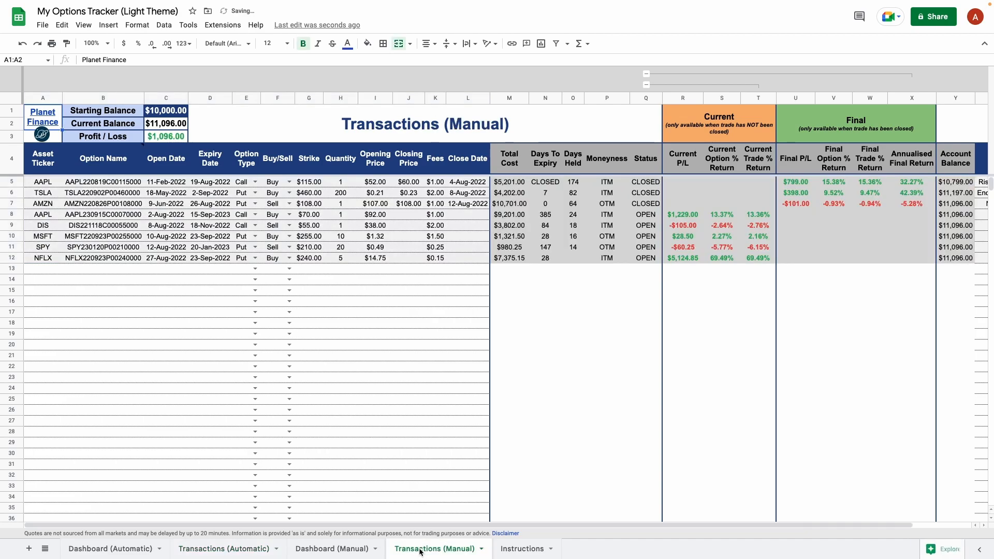
left_click_drag(43, 185, 465, 257)
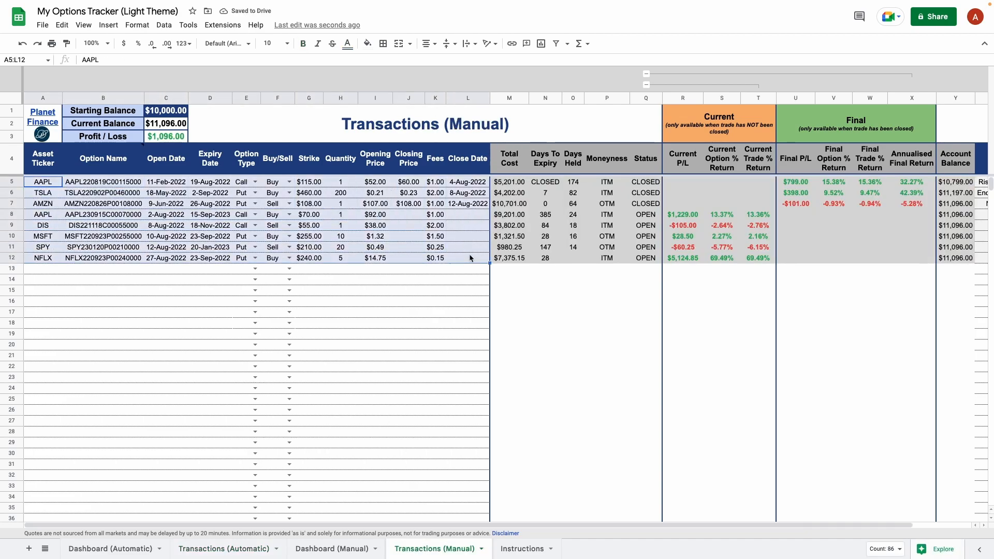
key("Delete")
left_click(58, 187)
type("let's say")
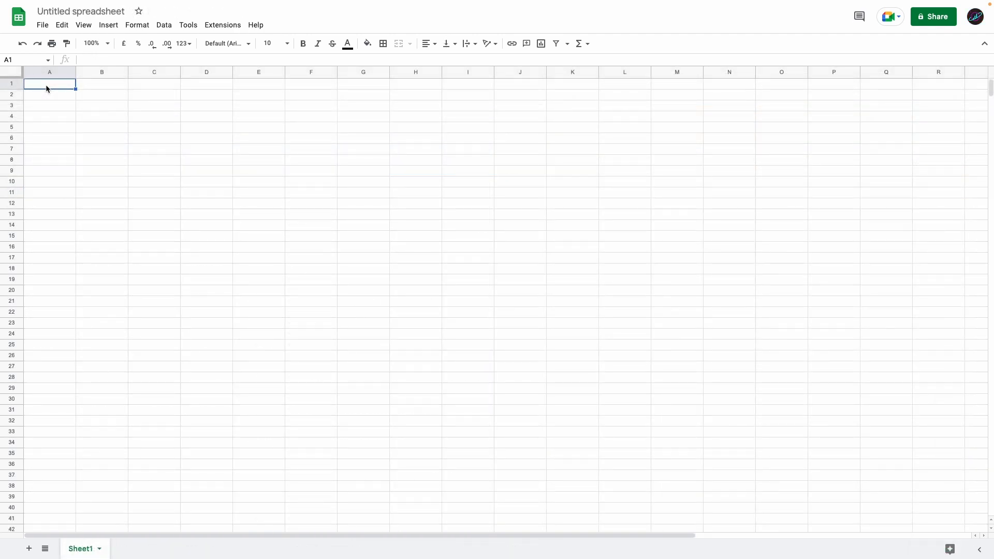
Name the blank spreadsheet "Planet Finance Options Tracker TUTORIAL".
left_click(78, 11)
type("Planet Finance Options Tracker TUTORIAL")
key("Return")
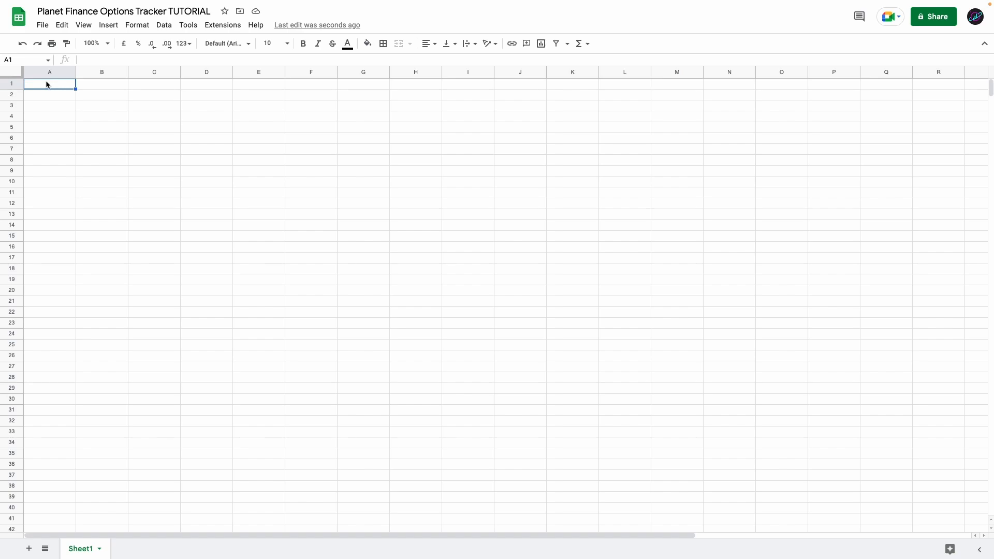
Open the spreadsheet's Apps Script editor and replace the default code with the copied YAHOO_STOCK and YAHOO_OPTION script.
left_click(222, 25)
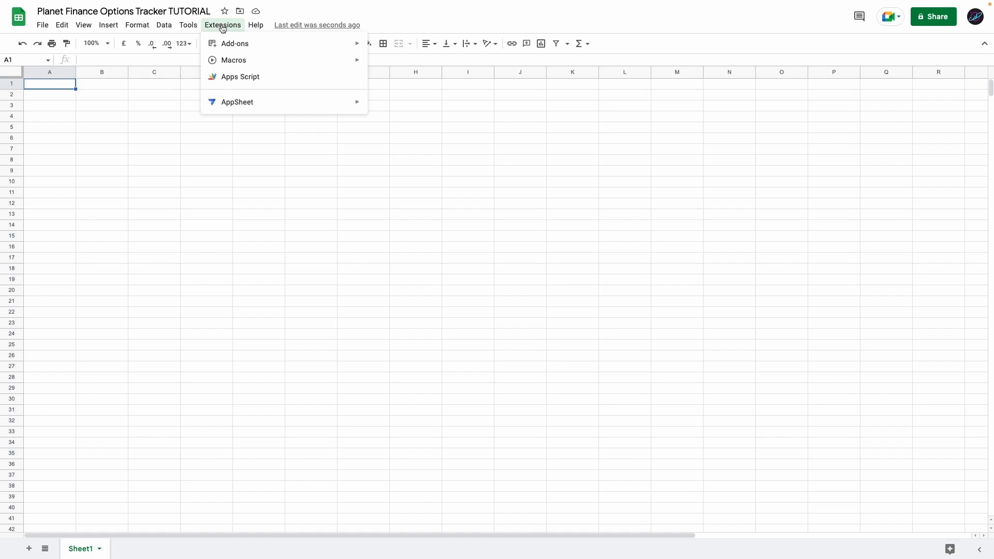
left_click(236, 77)
left_click_drag(189, 94, 180, 78)
key("BackSpace")
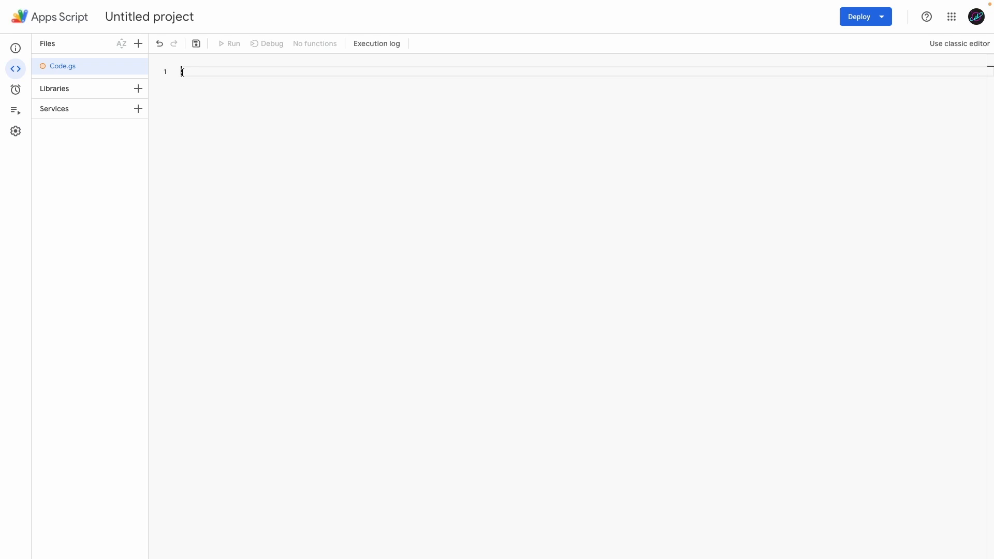
key("ctrl+v")
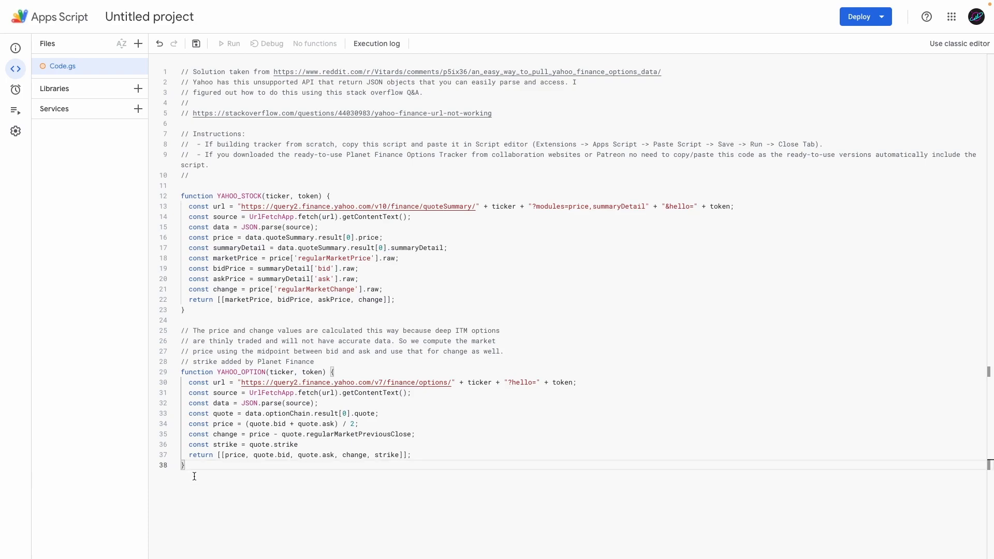
Rename both the Apps Script project and its Code.gs file to "Yahoo Finance".
left_click(139, 12)
key("ctrl+a")
type("Yahoo Finance")
key("Return")
left_click(138, 68)
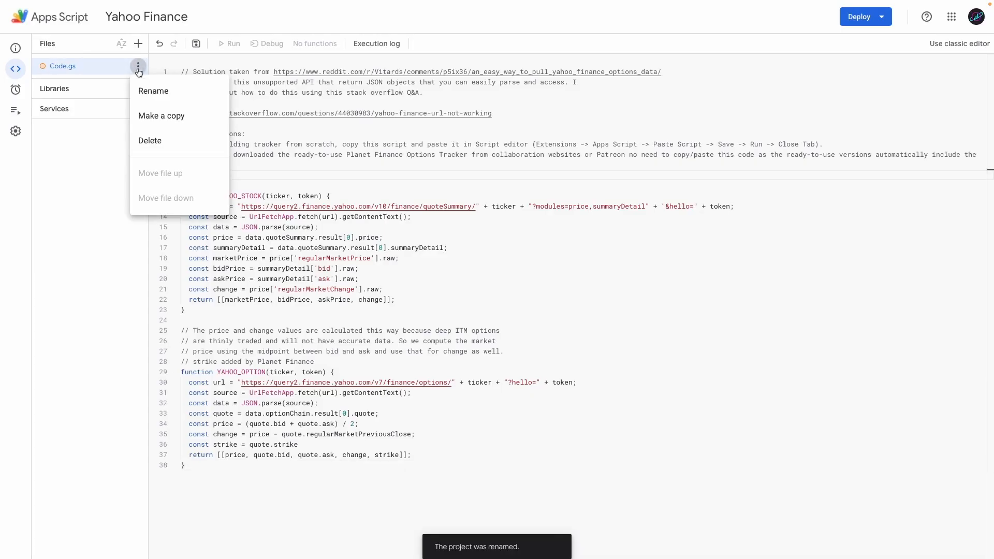
left_click(156, 94)
type("Yahoo Finance")
key("Return")
left_click(358, 145)
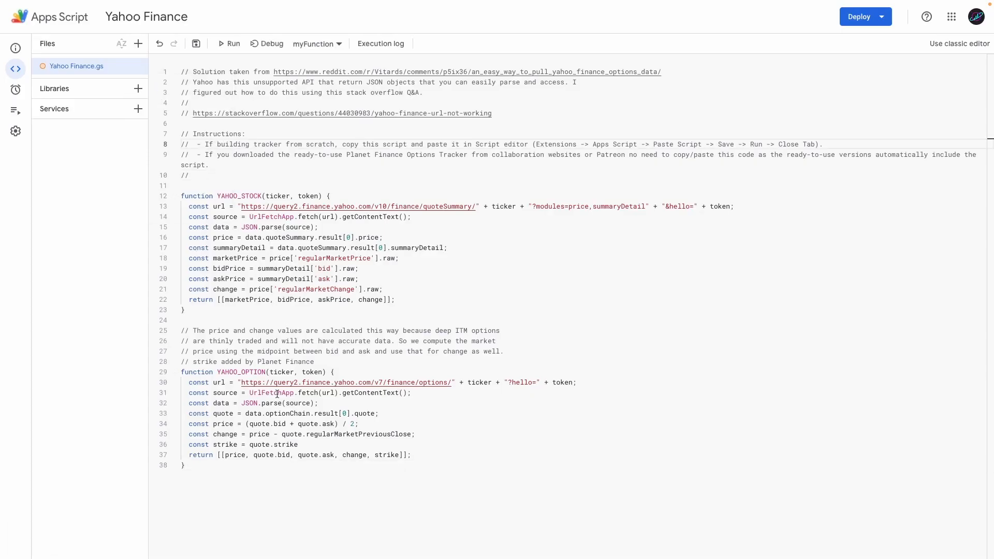
Save and run the Yahoo Finance script, and grant it permission to connect to an external service with the Google account.
left_click(196, 44)
left_click(230, 44)
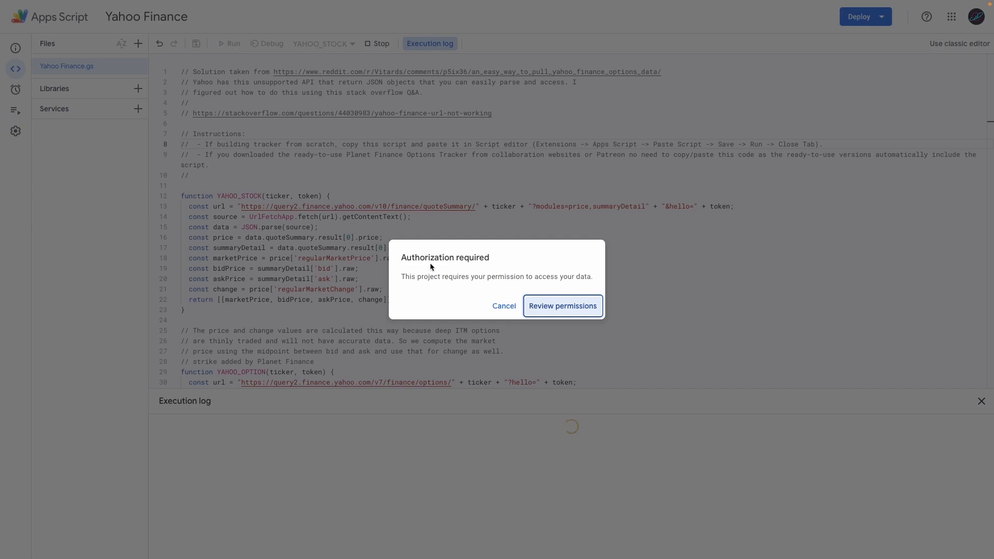
left_click(545, 304)
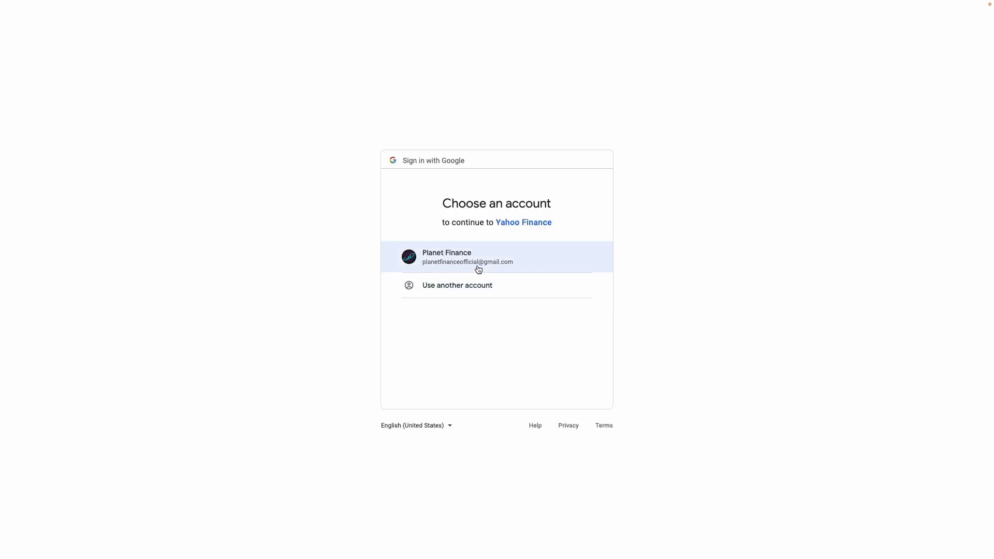
left_click(477, 265)
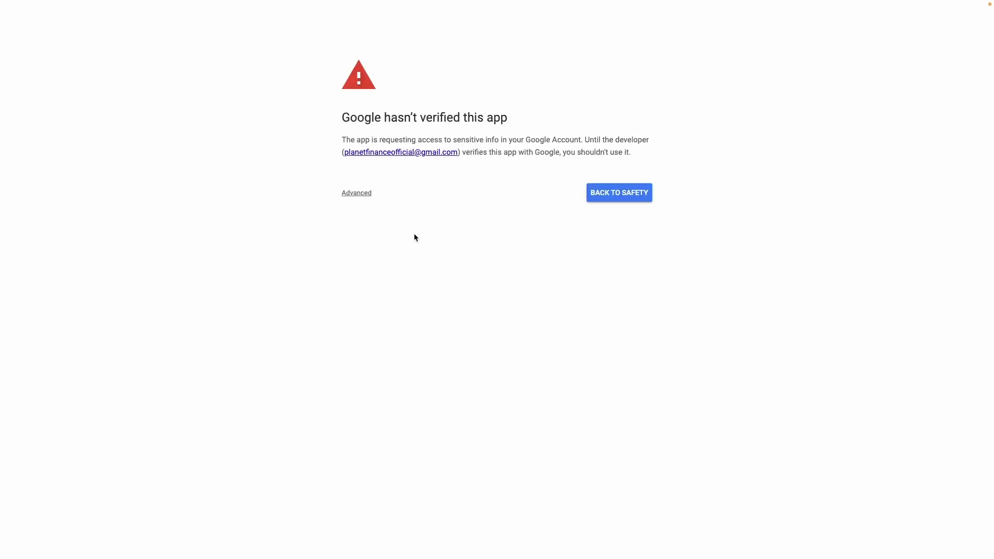
left_click(361, 195)
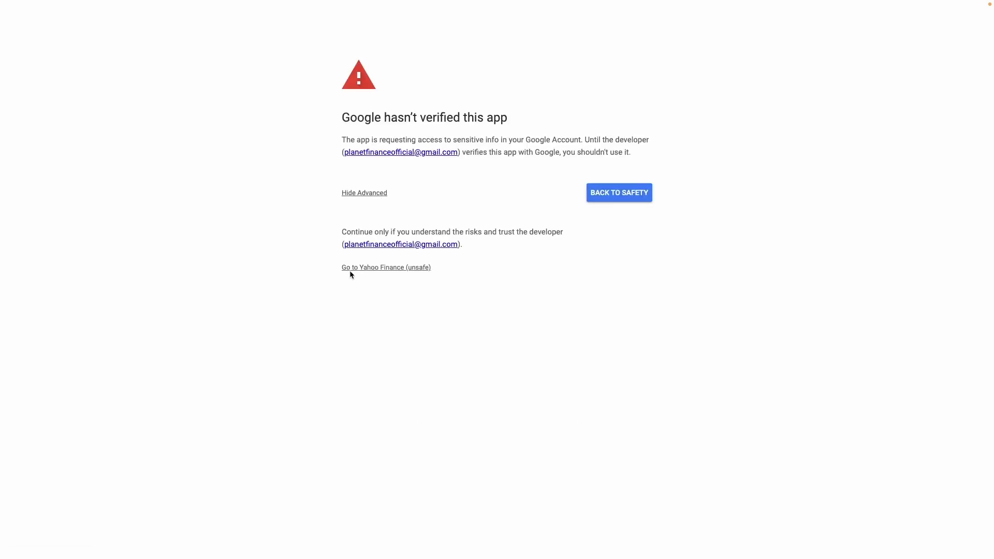
left_click(396, 268)
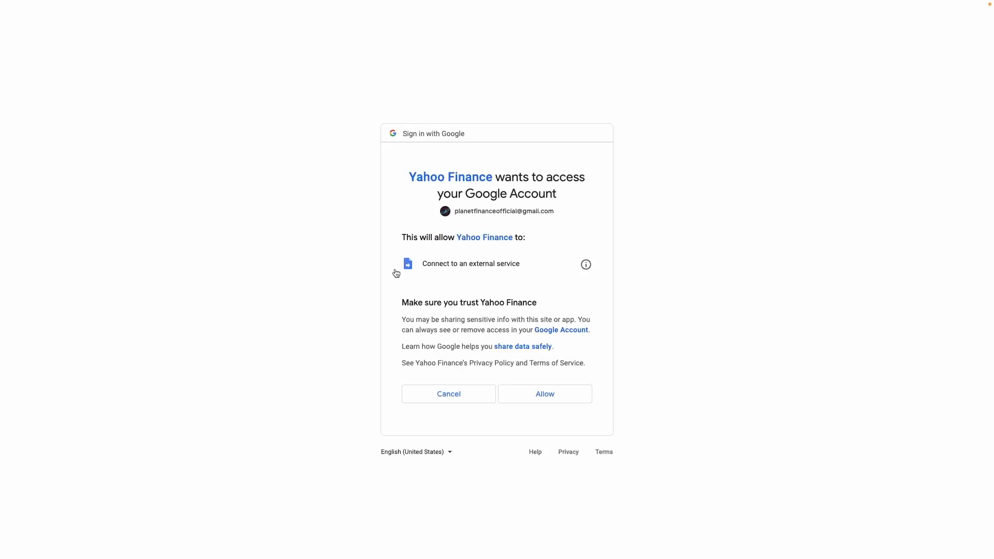
left_click(532, 395)
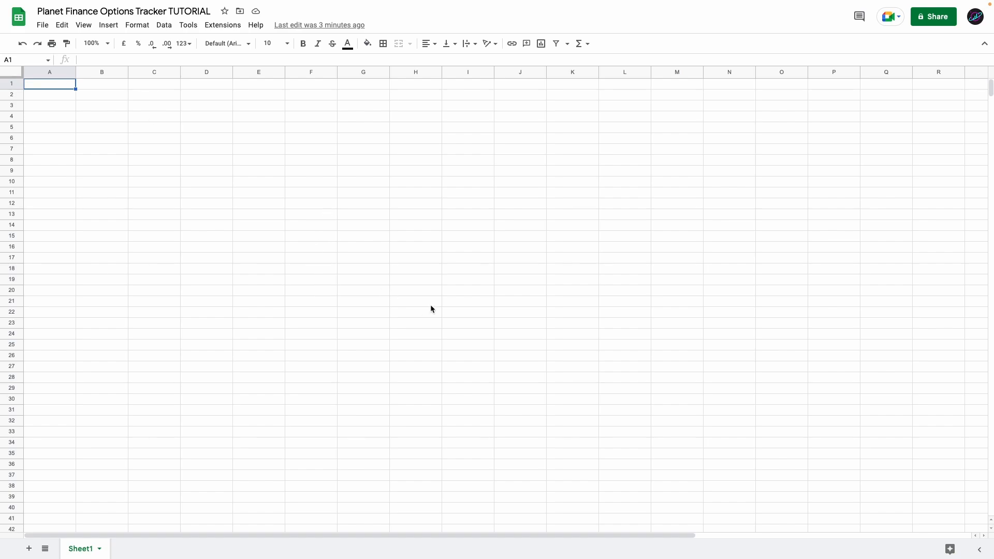
Enter the headers Option Market Price, Bid, Ask, Change and Strike across H26:L26 of the tutorial spreadsheet.
left_click(417, 334)
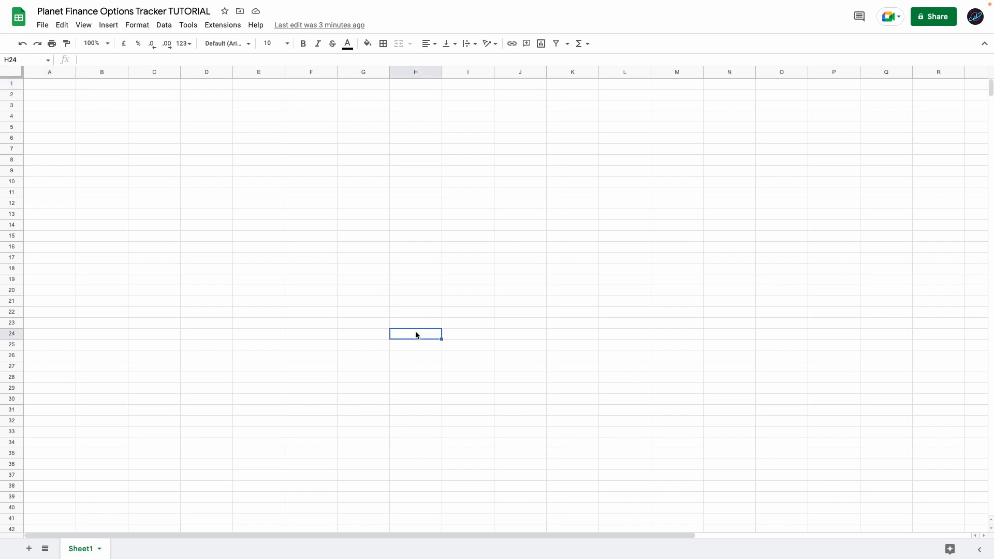
left_click(415, 364)
left_click(405, 357)
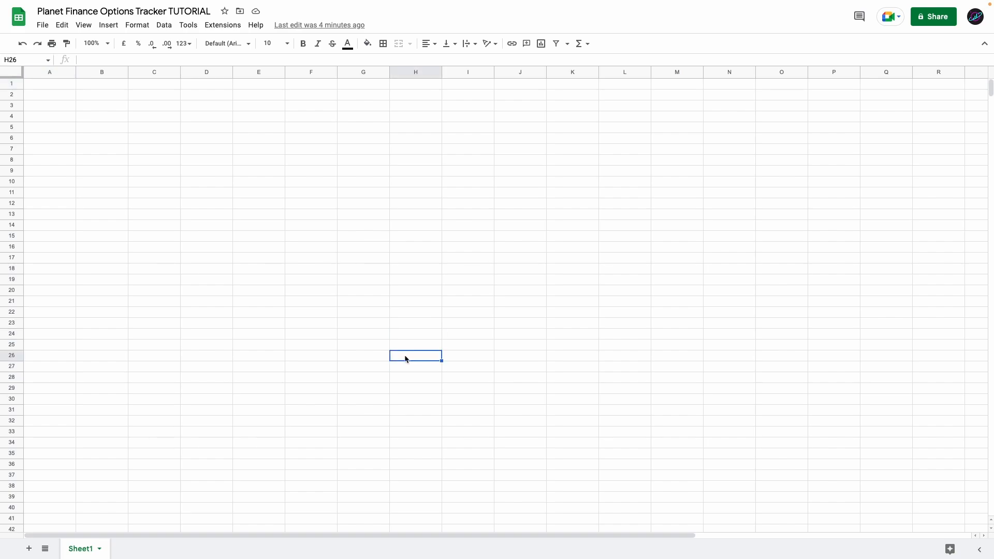
type("Option Market Price")
key("Tab")
type("Bid")
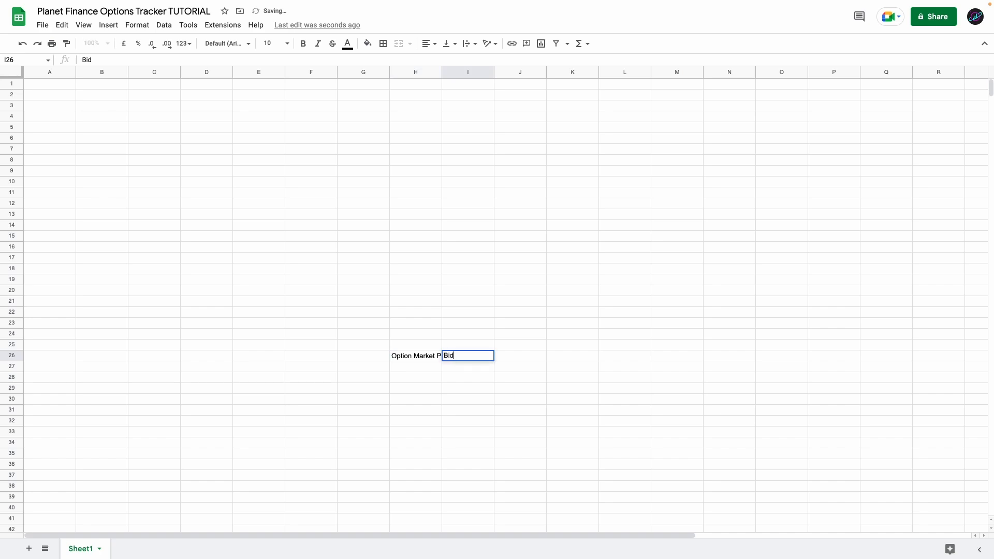
key("Tab")
type("Ask")
key("Tab")
type("Change")
key("Tab")
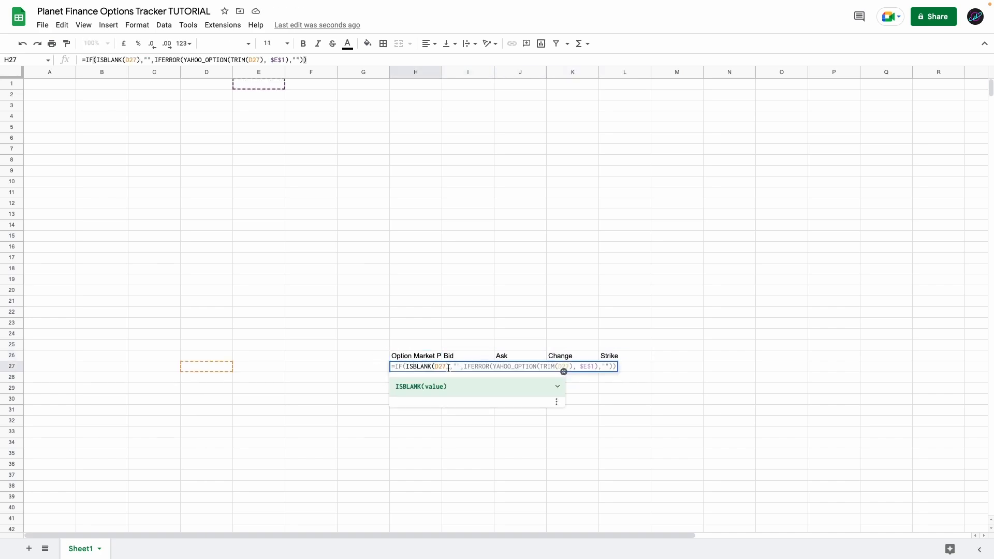
Enter =IF(ISBLANK(D27),"",IFERROR(YAHOO_OPTION(TRIM(D27), $E$1),"")) in H27 and review its YAHOO_OPTION arguments.
left_click(496, 366)
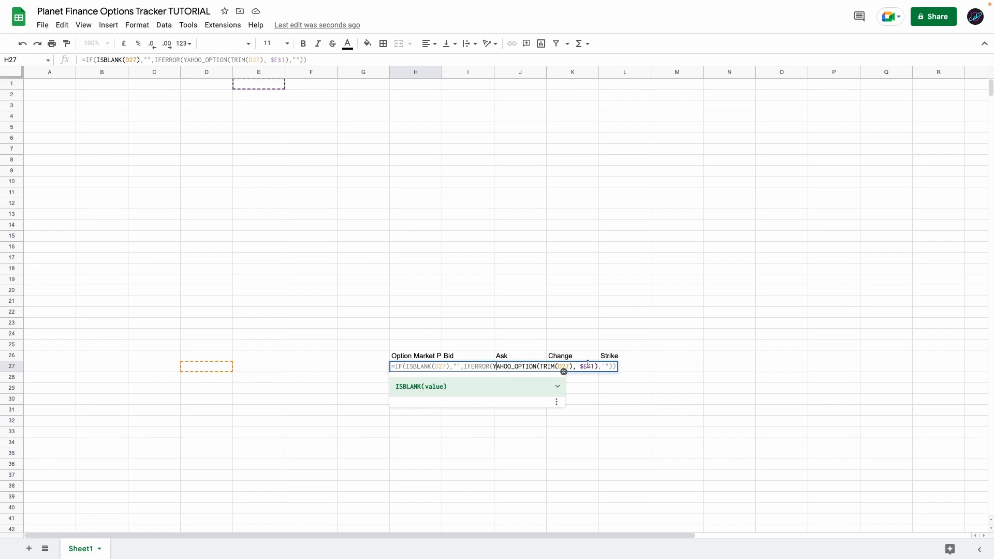
left_click(586, 366)
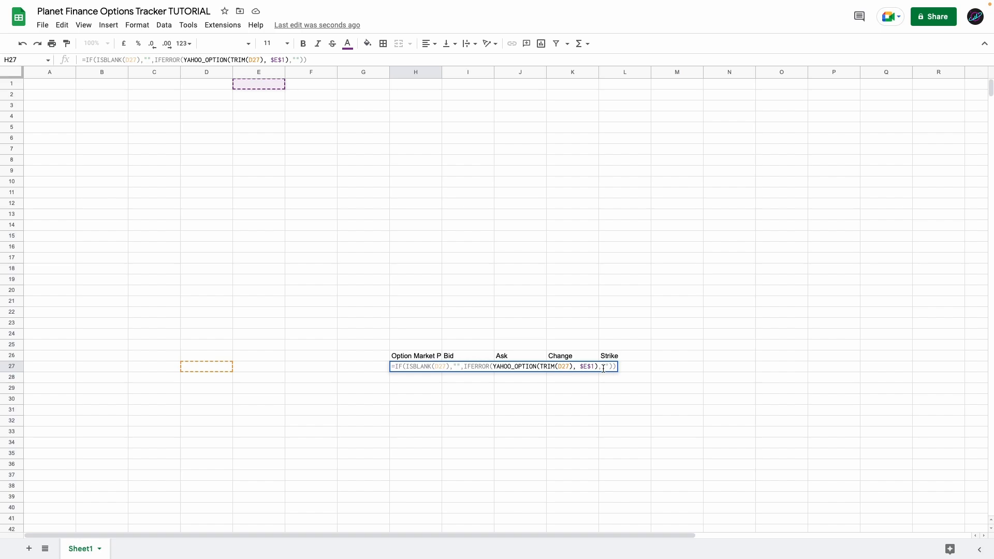
key("Escape")
Insert a checkbox in E1, label it "Refresh Option Prices" in D1, and fit column D to the label.
left_click(262, 83)
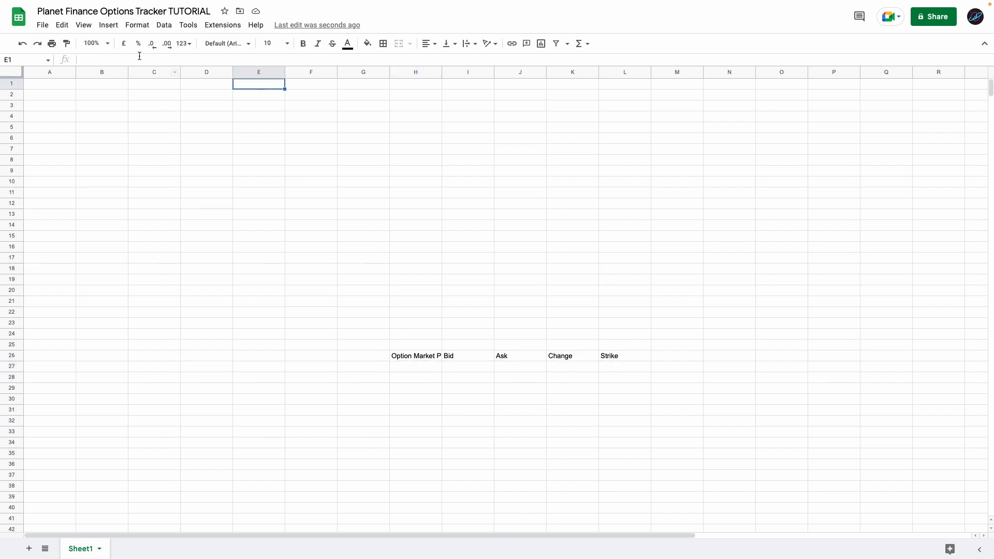
left_click(108, 25)
left_click(133, 235)
key("Left")
type("Refresh Option Prices")
double_click(233, 71)
Check the D27 reference in the H27 formula and enter the option name DIS221118C00055000 in D27.
left_click(444, 368)
double_click(444, 368)
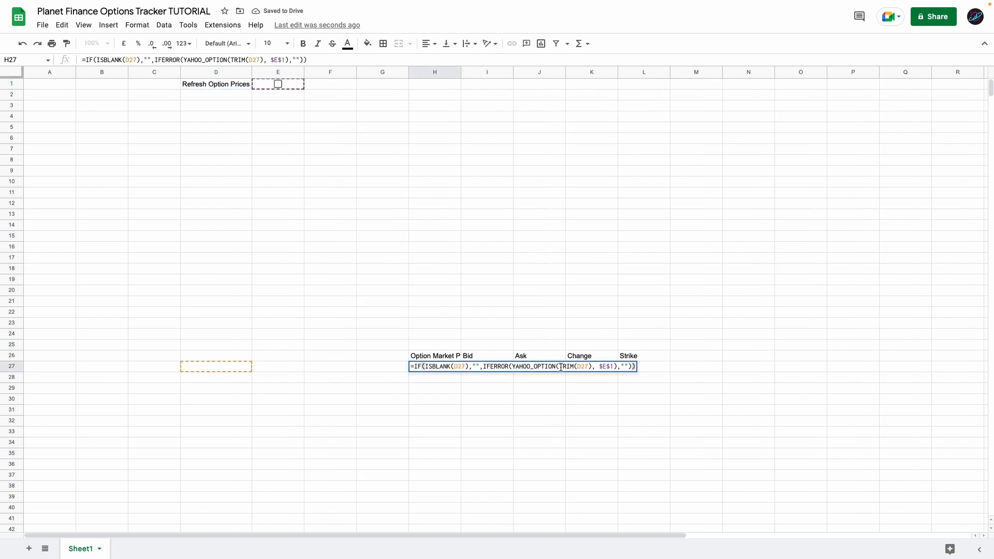
left_click(585, 366)
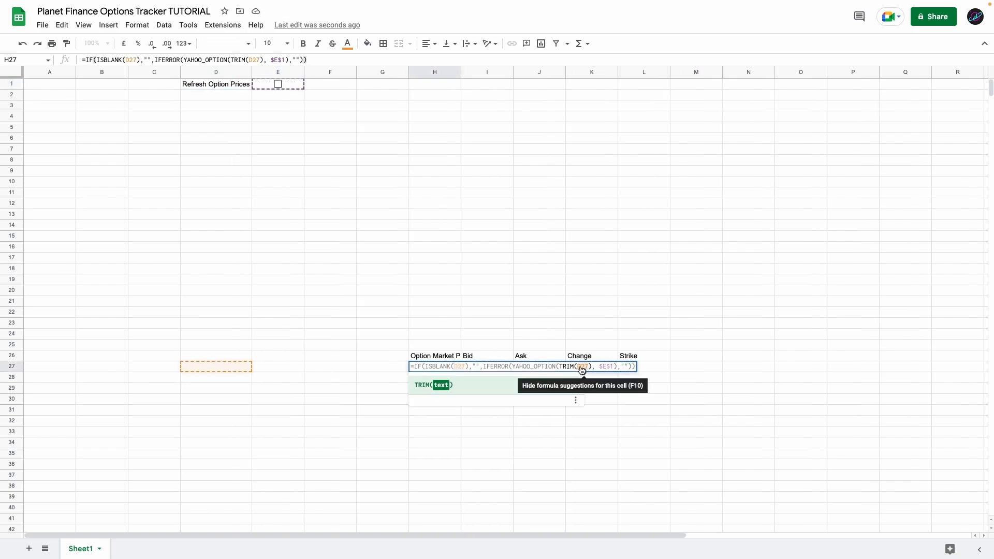
left_click(211, 370)
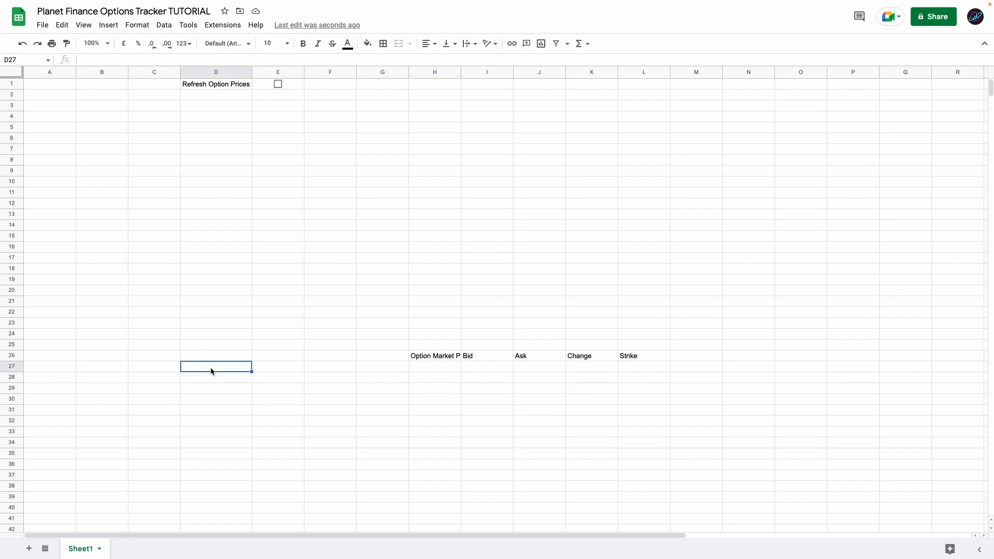
type("DIS221118C00055000")
Refresh the option prices with the E1 checkbox and check the Option Market Price through Strike values in row 27.
left_click_drag(454, 367, 665, 366)
left_click(444, 368)
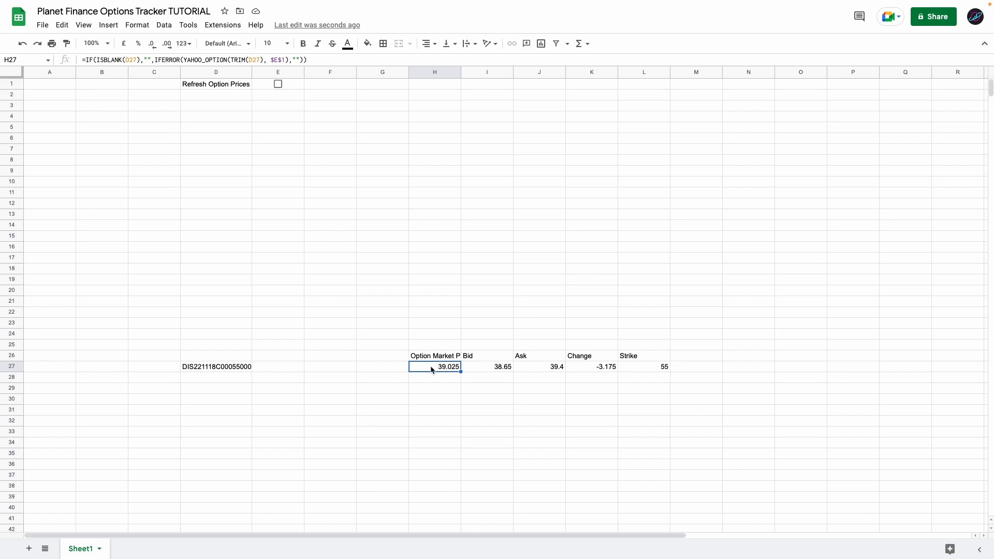
left_click(278, 84)
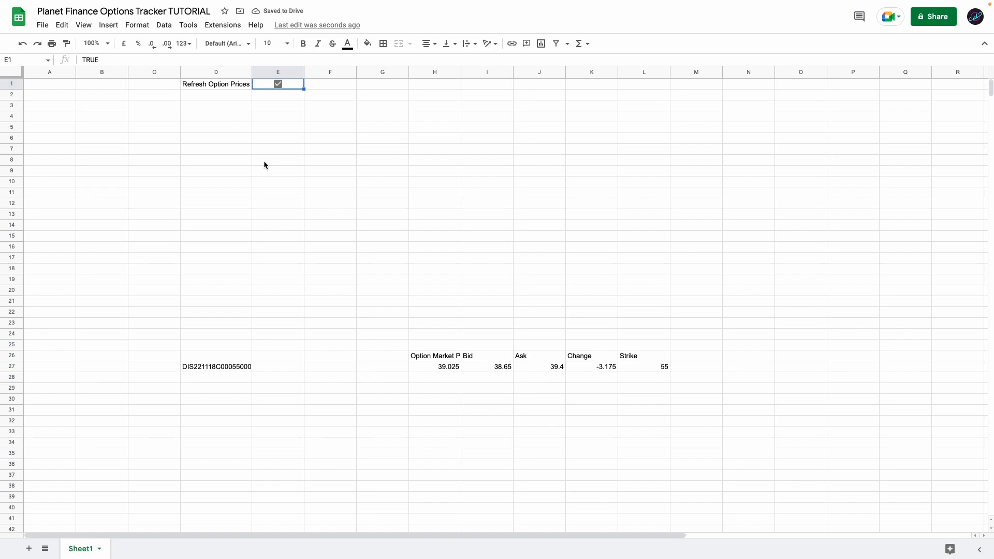
left_click_drag(243, 360, 659, 371)
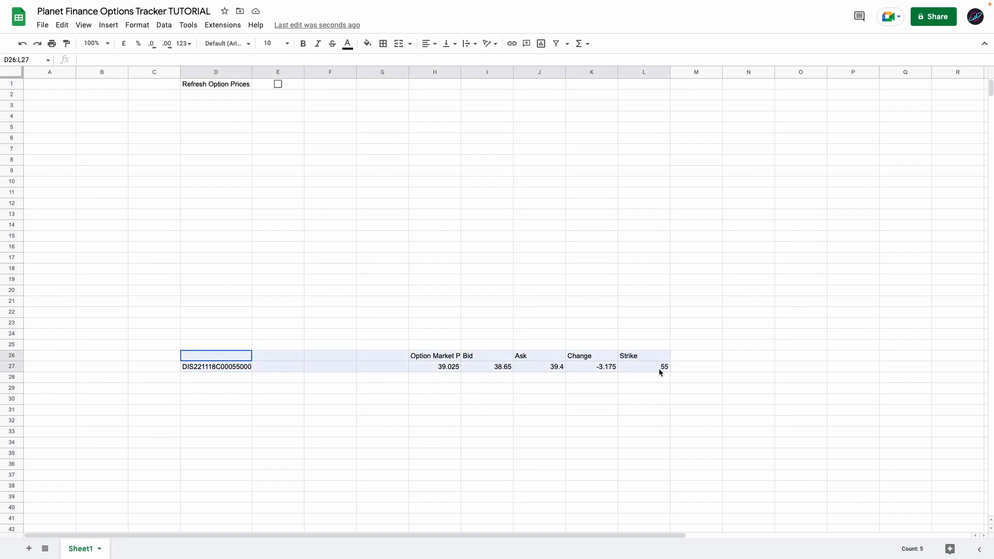
Add a second sheet to the spreadsheet and name it Transactions.
left_click(196, 368)
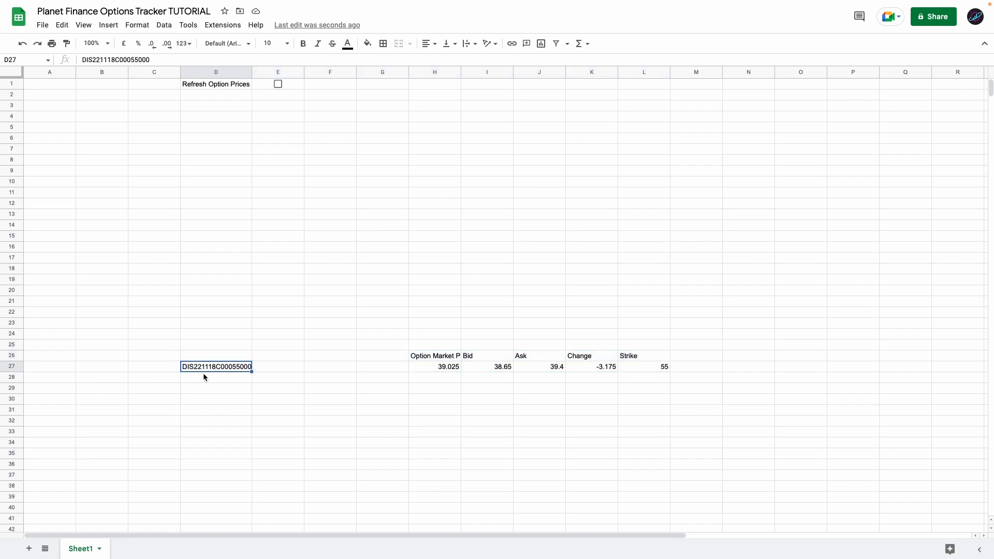
left_click(28, 548)
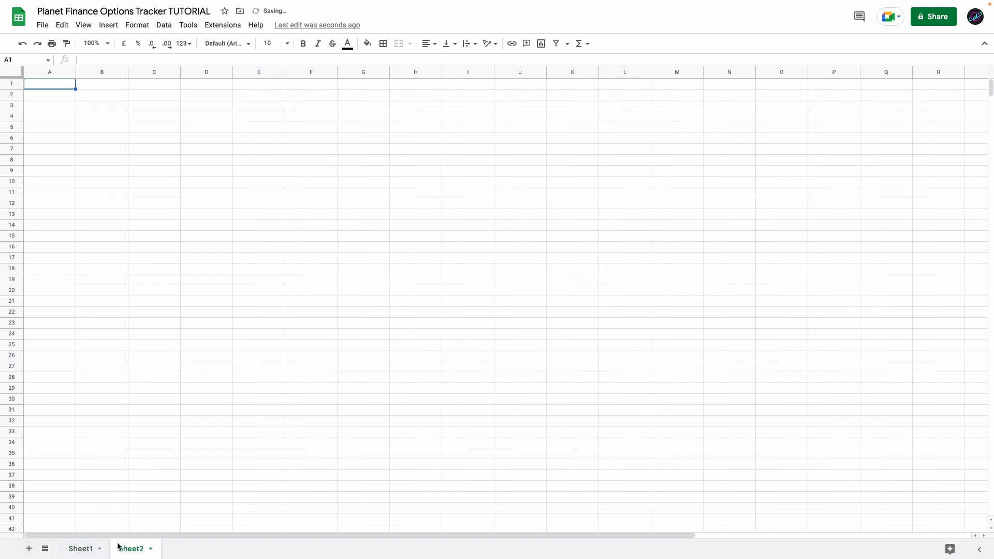
double_click(132, 551)
type("Transactions")
key("Return")
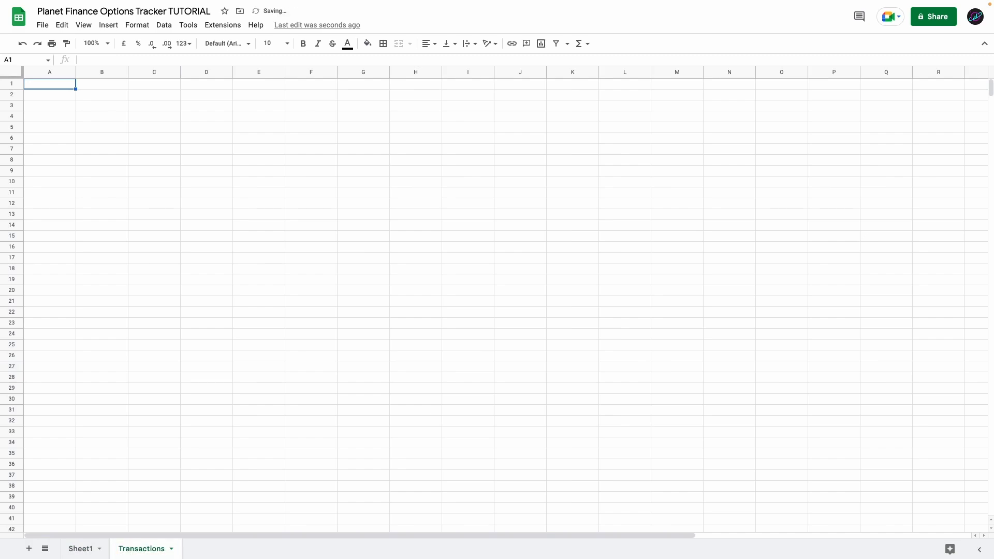
left_click(58, 87)
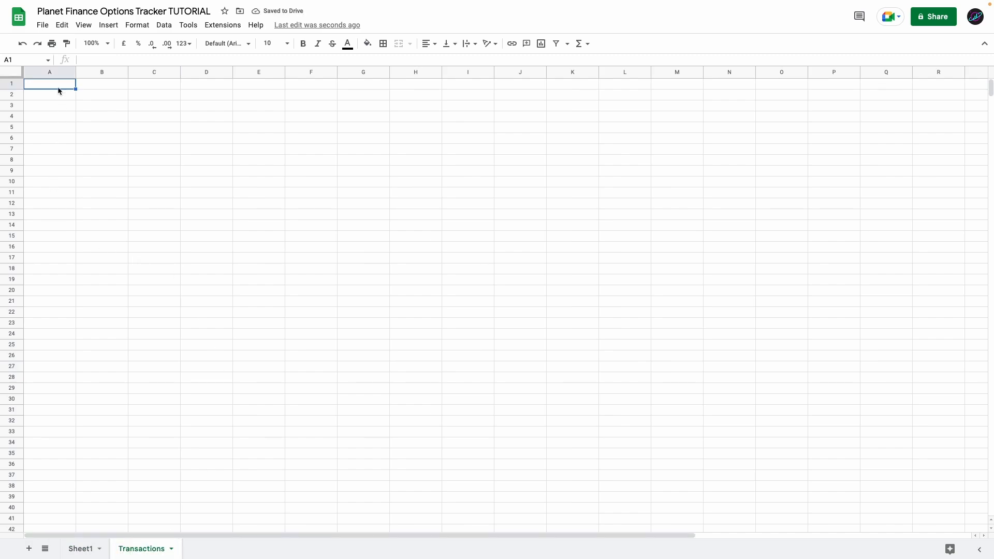
left_click_drag(60, 89, 523, 217)
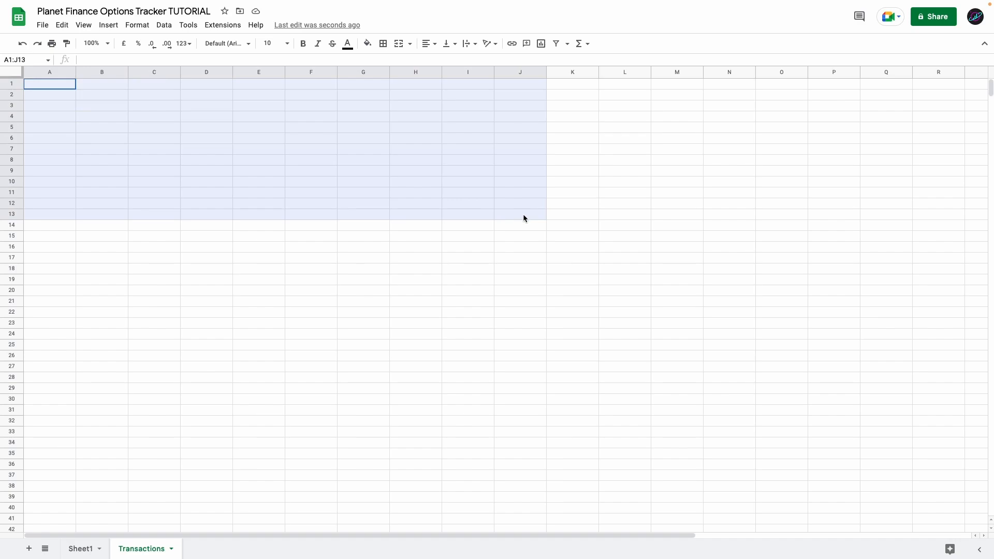
left_click(80, 548)
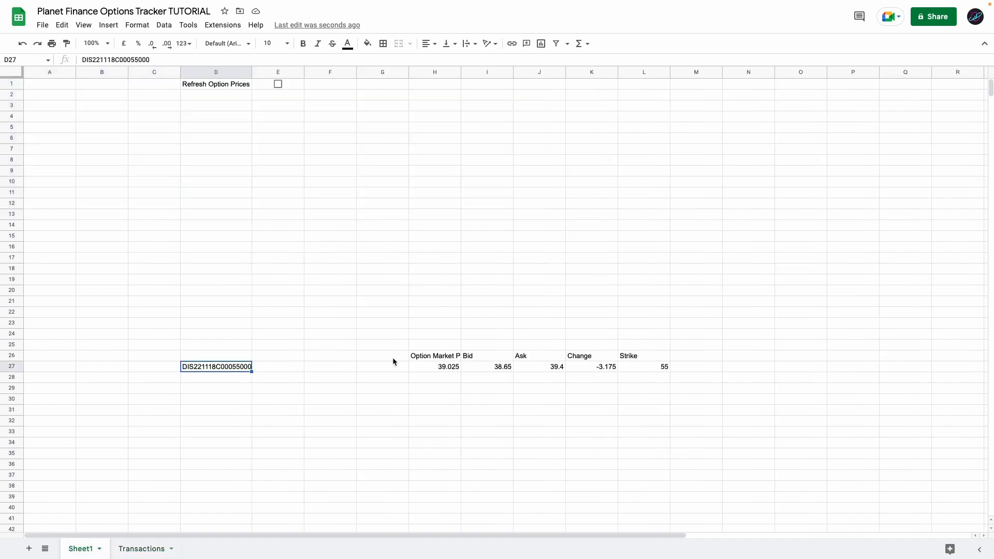
On the Transactions sheet, enter the labels Starting Balance, Current Balance and Profit / Loss in B1:B3, with 10000 in C1.
left_click(139, 549)
key("Right")
type("Starting Balance")
key("Return")
type("Current Balance")
key("Return")
type("Profit / Loss")
key("Right")
key("Up")
key("Up")
key("Up")
key("Up")
Enter the title "Transactions (Automatic)" in D1 and merge it across D1:Q3.
type("Transactions (Automatic)")
key("Return")
left_click_drag(206, 84, 873, 113)
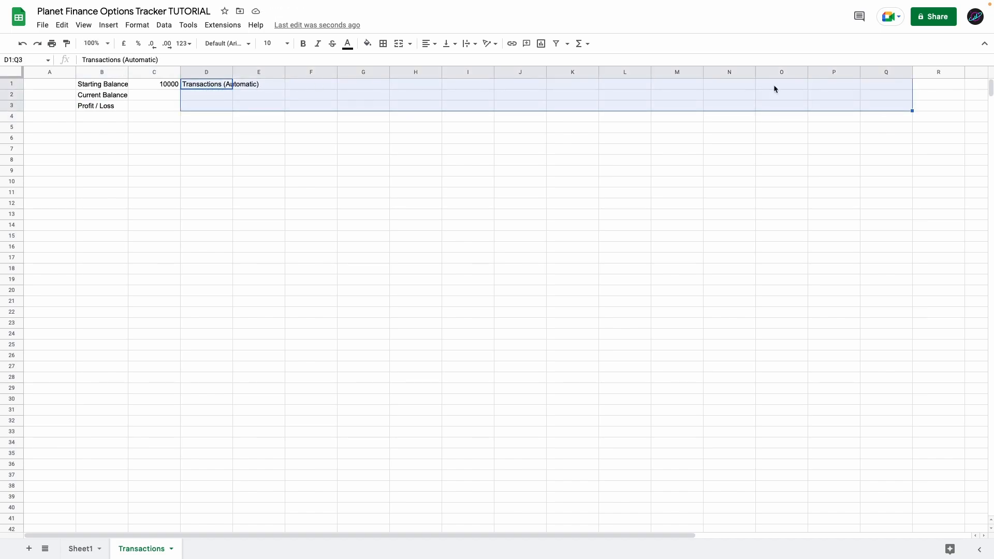
left_click(398, 43)
Centre the merged title horizontally and vertically, and make it bold at font size 24.
left_click(427, 44)
left_click(439, 54)
left_click(448, 44)
left_click(459, 63)
key("super+b")
left_click(273, 40)
type("24")
key("Return")
Fit column B to its balance labels and narrow column A.
left_click(156, 138)
double_click(128, 72)
left_click_drag(76, 72, 61, 72)
Enter the row 4 headers Asset Ticker, Option name, Open Date, Expiry Date, Option Type, Buy/Sell, Strike, Quantity, Opening Price, Closing Price and Fees from A4.
left_click(84, 118)
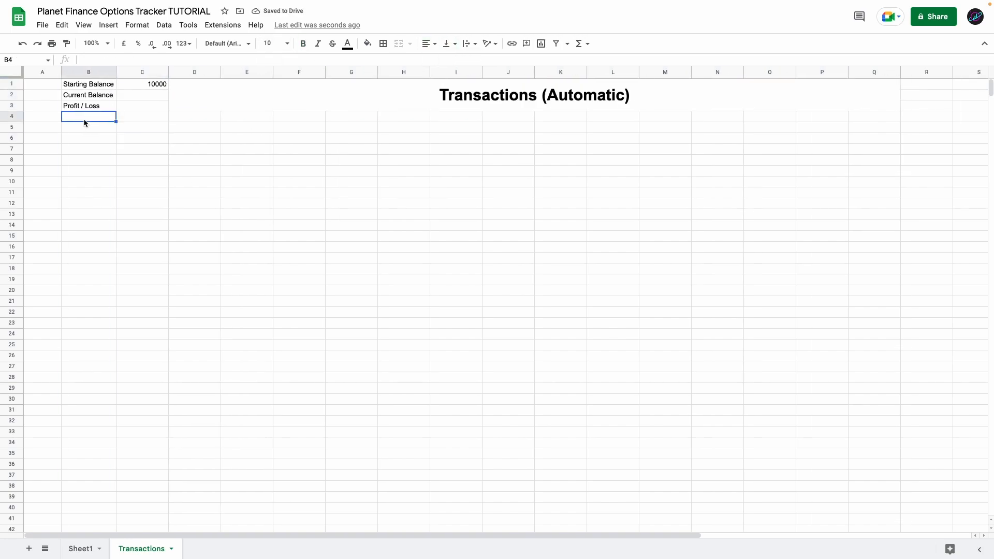
key("Left")
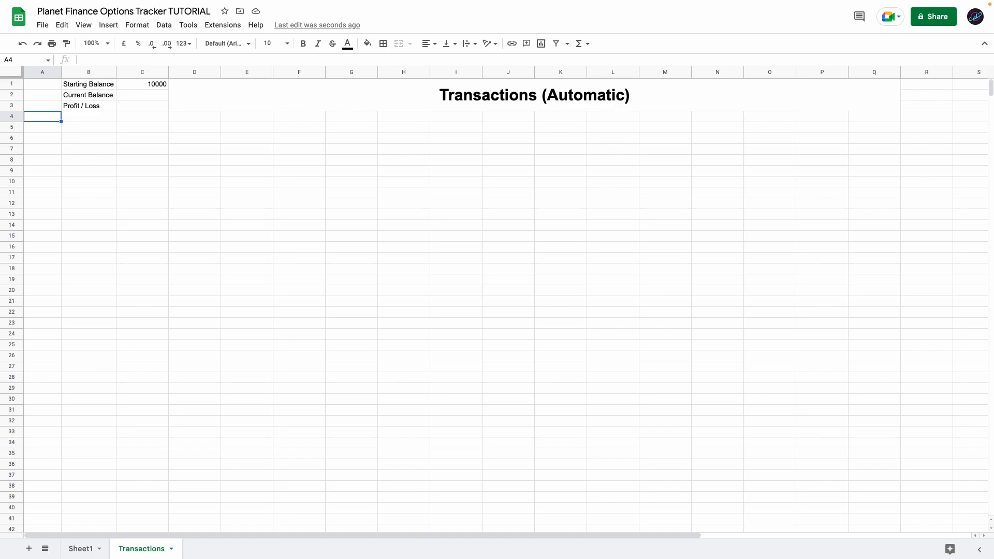
type("Asset Ticker\tOption name\tOpen Date\tExpiry Date\tOption Ty")
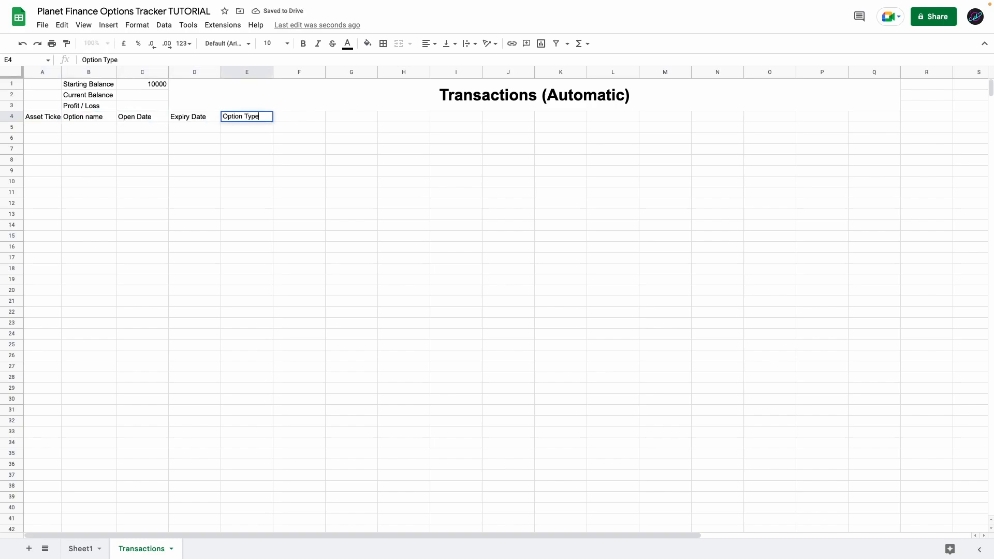
type("pe\tBuy/Sell\tStrike\tQuantity\tOpening Price\tClosing Price\tFees\tCloss")
Continue the row 4 headers with Close Date, Total Cost, Days To Expiry, Days held, Moneyness, Status, Current P/L and Current Option % Return.
key("BackSpace")
type("e Date\tTotal Cost\tDays To Expiry\tDays held\tMoneyness\tStatus\tCurrent P/L\tCurrent Option %\tCurr")
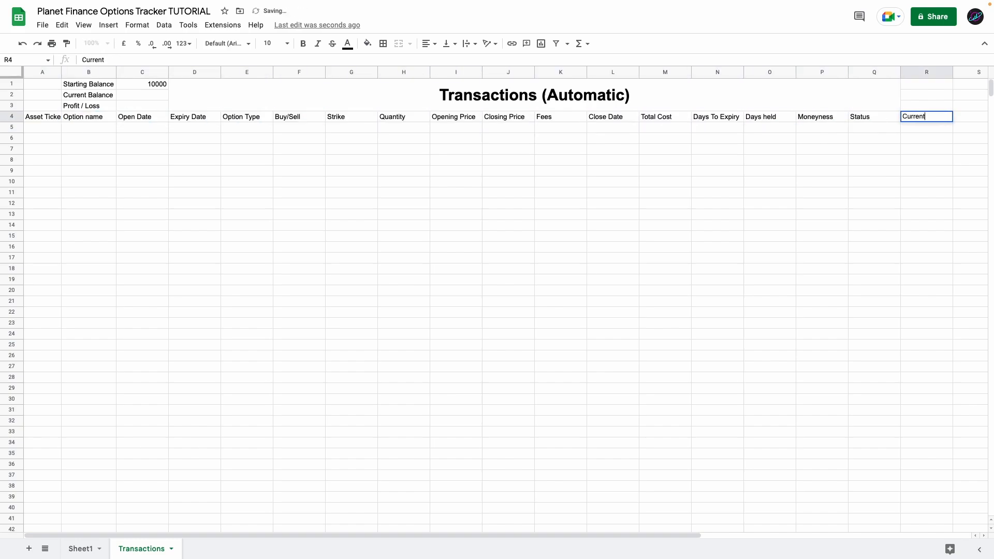
Add the headers Current Trade % Return, Final P/L, Final Option % Return, Final Trade % Return, Annualised Final Return, Account Balance and Comments.
type("ent Trade % Return\tFinal P/L\tFinal Option % Return\tFinal Trade % Return\tAnnualised Final Return\tAccount Balance\tC")
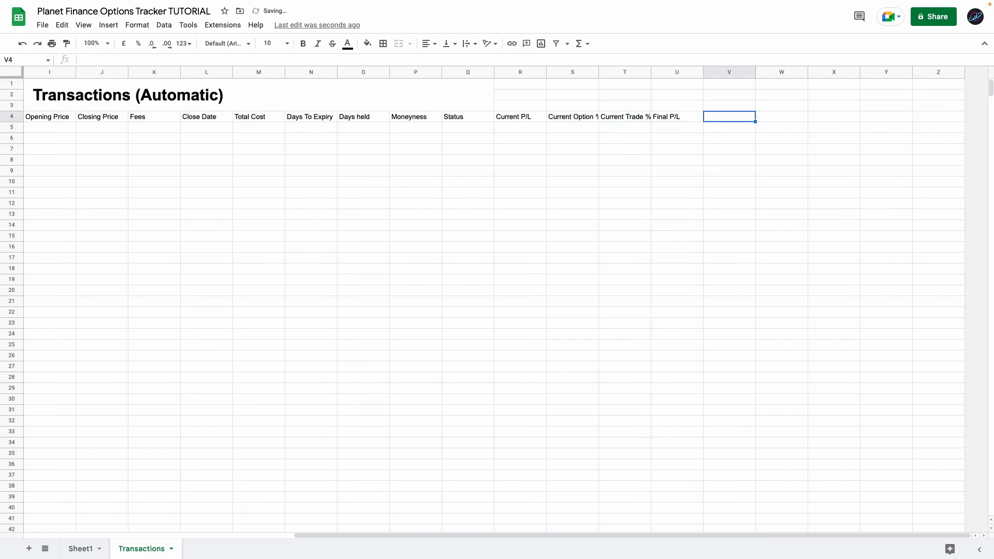
type("omments")
Insert columns after column Z and enter the headers P/L Open & Closed, % Return Open & Closed and Transaction ID in AA4:AC4.
left_click_drag(937, 72, 834, 72)
right_click(878, 103)
left_click(779, 207)
left_click(611, 119)
type("P/L Open & Close\t% Return Open & Close\tTransaction ID")
key("Return")
left_click(733, 117)
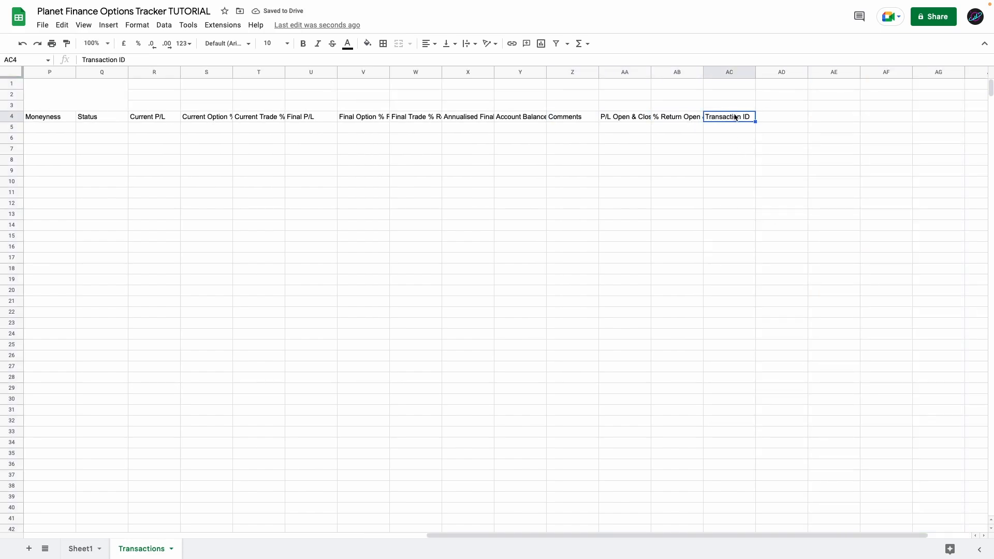
Wrap the text of the row 4 headers, centre them and make them bold.
scroll(735, 117, "left", 10)
left_click(14, 117)
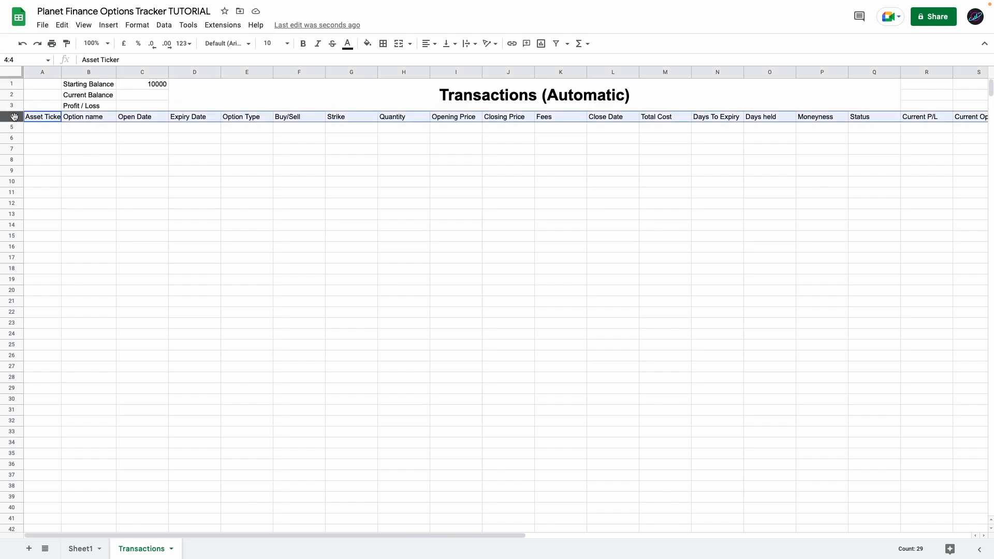
left_click(469, 44)
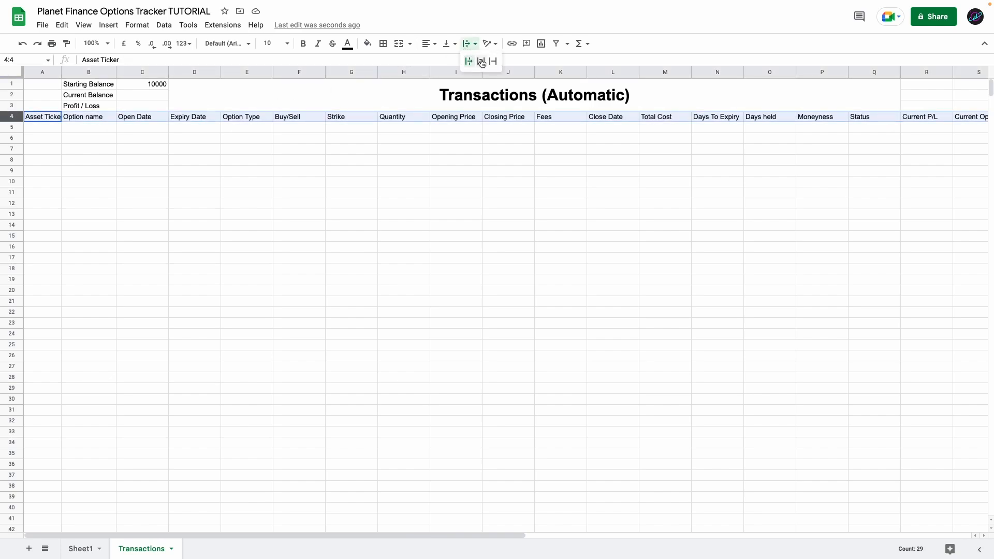
left_click(480, 61)
left_click(435, 46)
left_click(438, 59)
Delete the empty columns after AC and fit the remaining columns to their headers.
scroll(430, 162, "right", 15)
left_click_drag(677, 72, 938, 72)
right_click(780, 136)
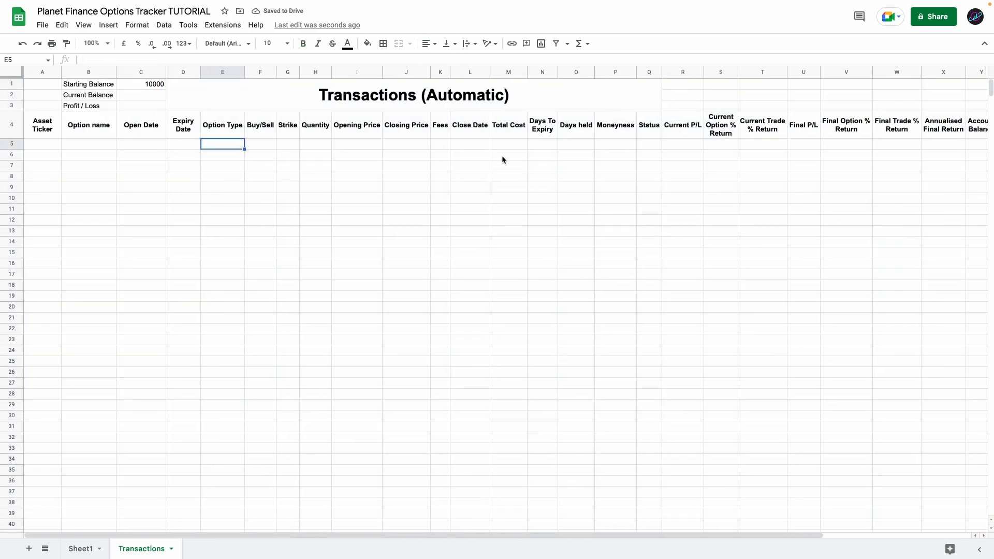
Merge R1:T3 and enter "Current" with "(only available when trade has NOT been closed)" on a second line.
scroll(502, 134, "right", 5)
left_click(470, 86)
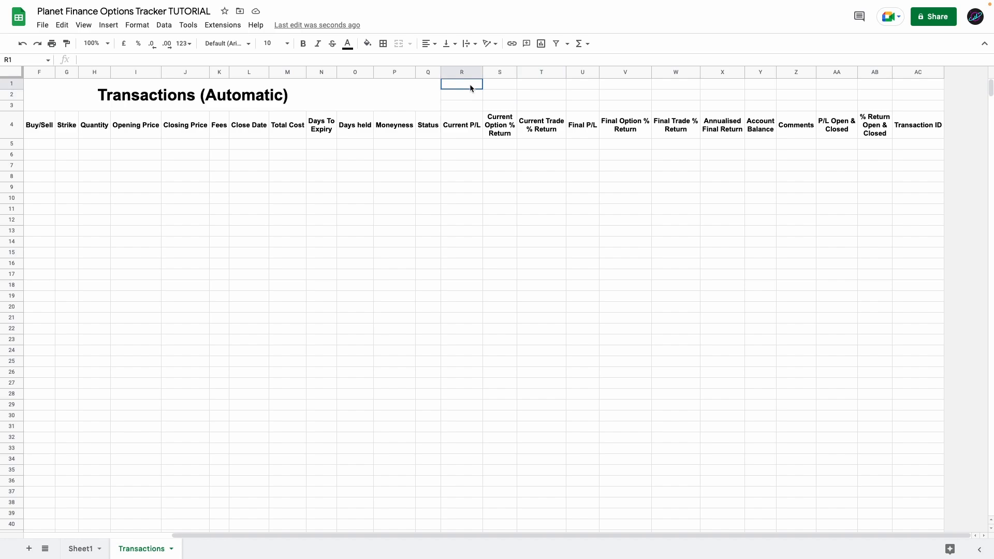
left_click_drag(470, 88, 549, 108)
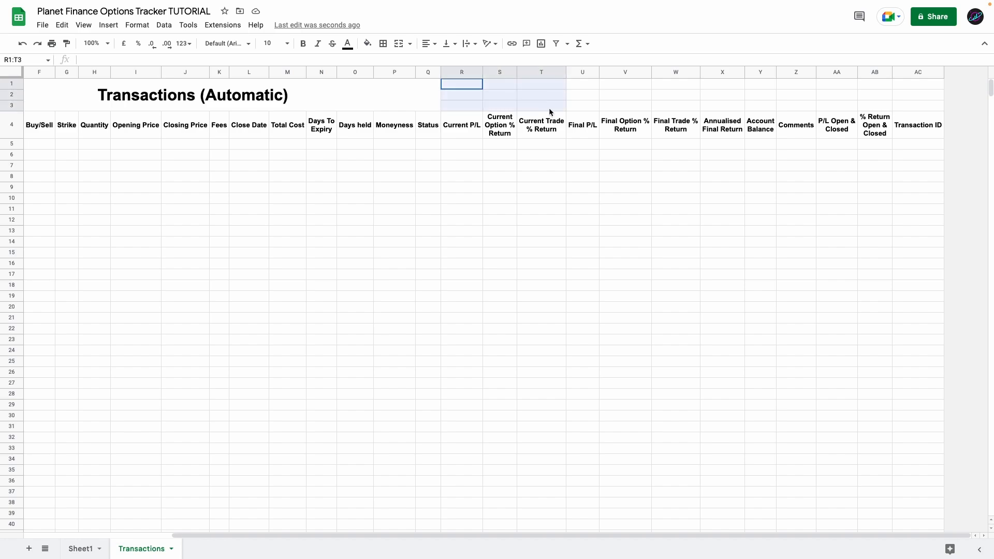
left_click(400, 44)
type("Current")
key("alt+Return")
type("(only available when trade")
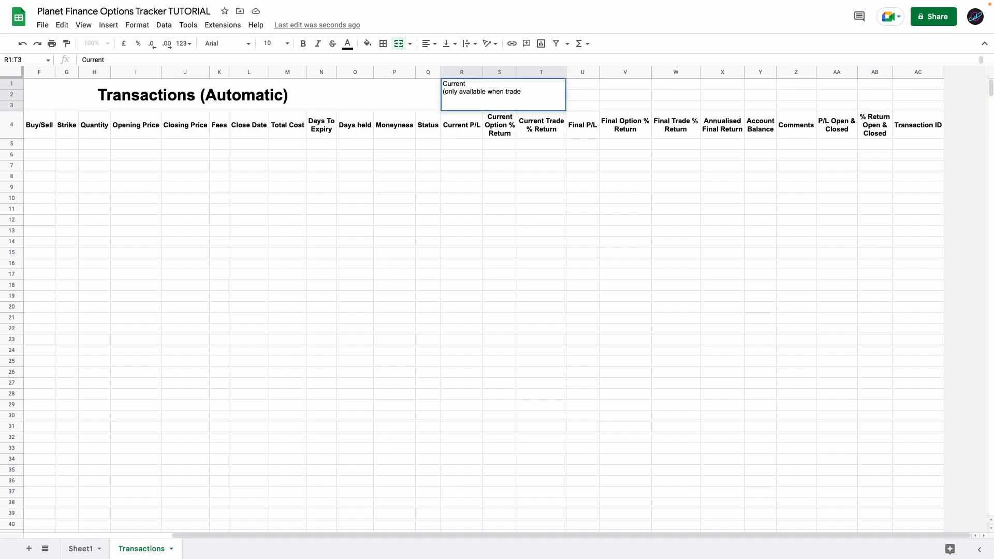
type("has NOT bee")
Merge U1:X3 and enter "Final" with "(only available when trade has been closed)" on a second line.
left_click(579, 94)
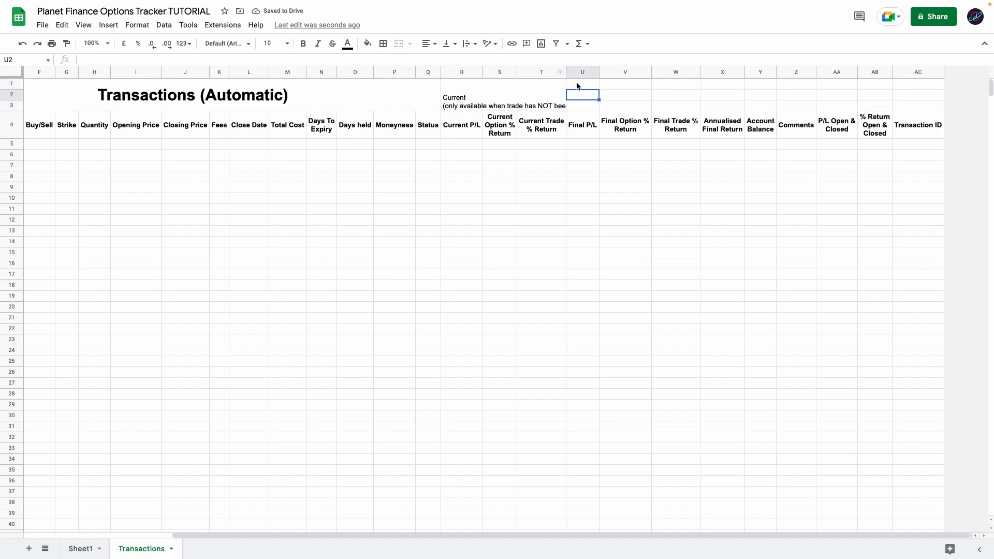
left_click_drag(579, 86, 715, 103)
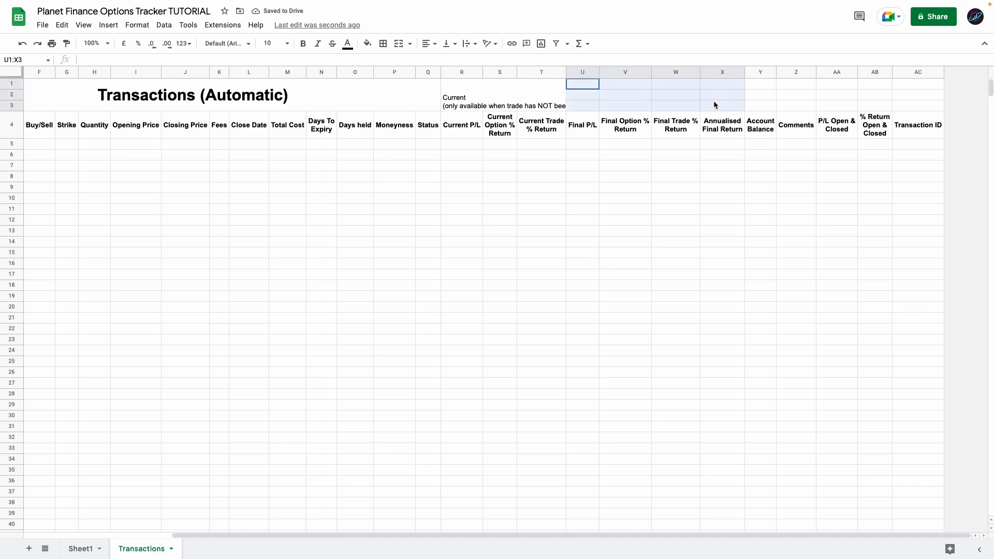
left_click(398, 44)
type("Final")
key("alt+Return")
type("(only available when trade has been closed)")
Centre the Current and Final group headings horizontally and vertically, with bold, wrapped text.
left_click(428, 44)
left_click(441, 59)
left_click(449, 43)
left_click(460, 59)
left_click(536, 98)
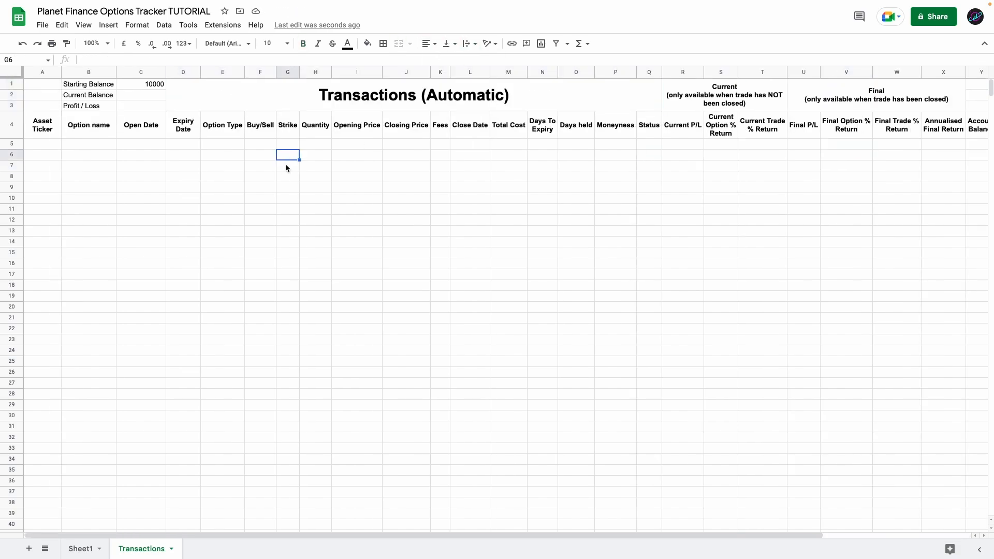
left_click_drag(39, 144, 457, 212)
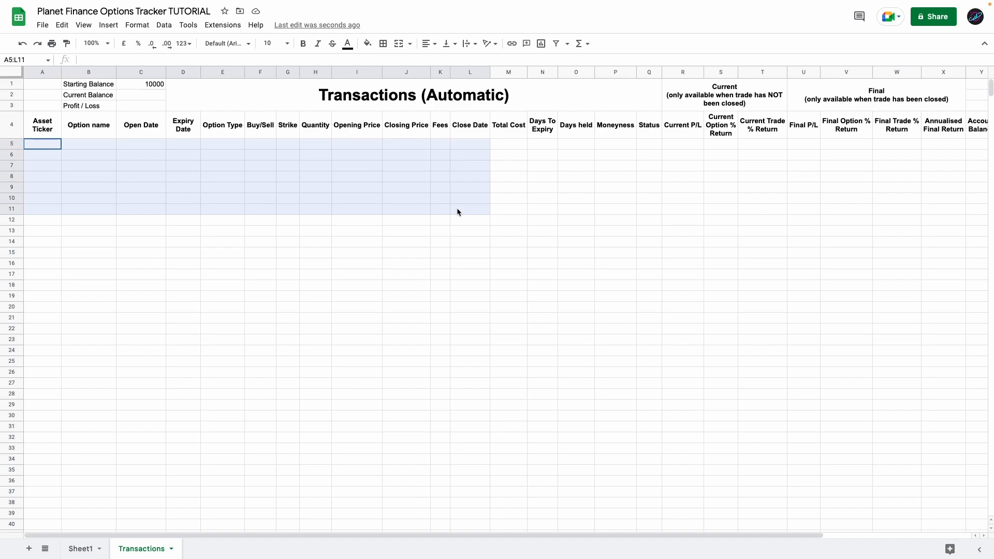
left_click(508, 144)
left_click_drag(511, 147, 899, 228)
left_click(321, 165)
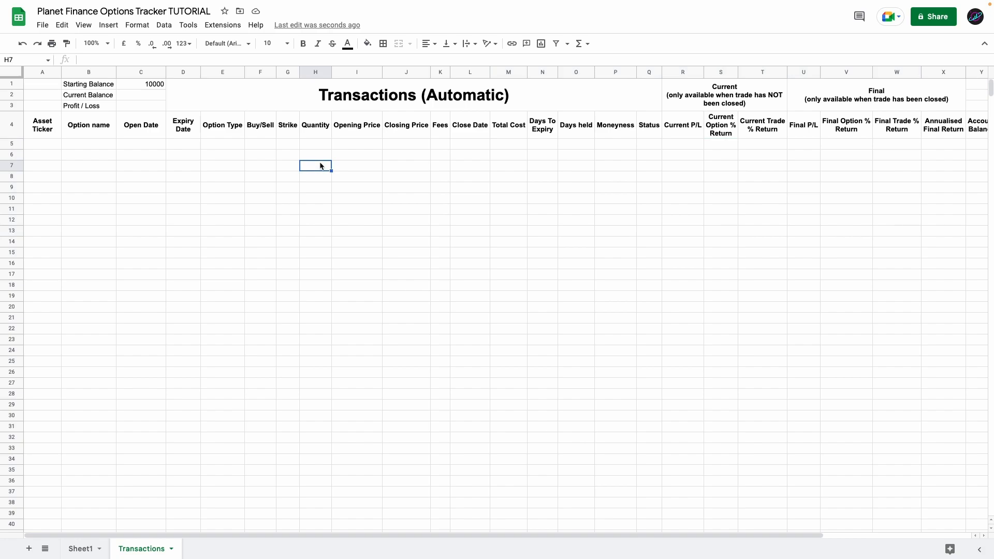
Add data validation to E5:E1000 in the Option Type column, using a list of items with Call and Put.
left_click(218, 143)
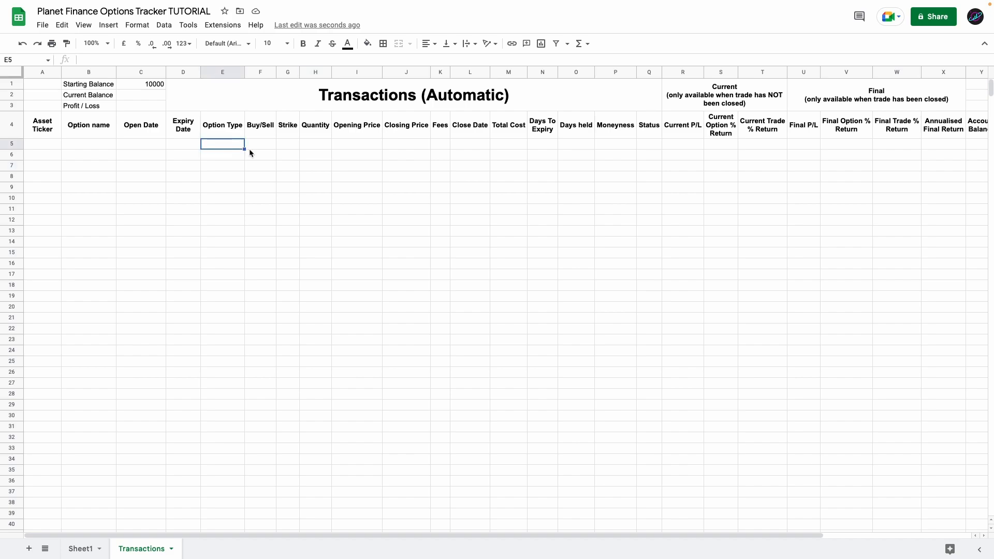
key("ctrl+shift+Down")
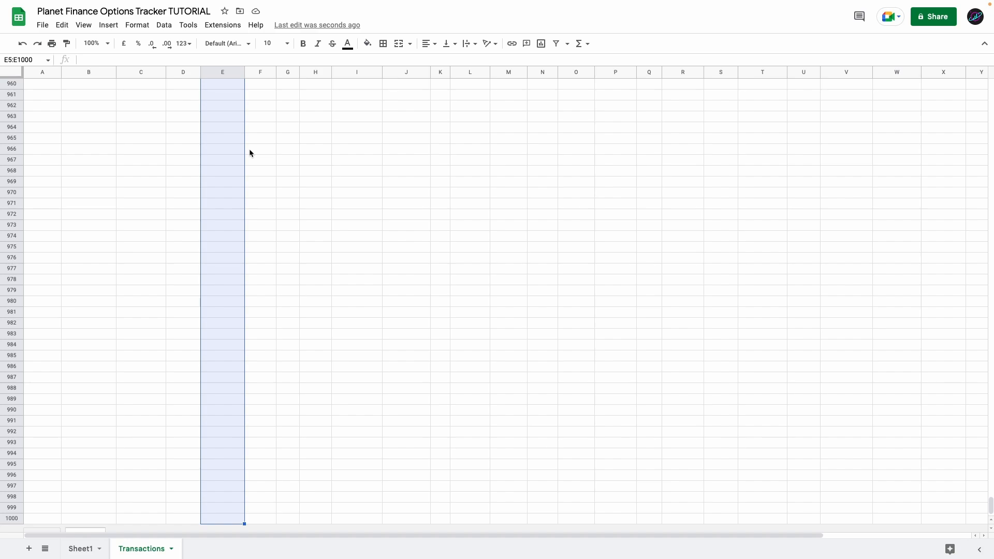
left_click(165, 25)
left_click(233, 223)
left_click(444, 250)
left_click(454, 267)
left_click(534, 249)
type("Call")
type(",P")
Choose Call from the Option Type dropdown in E5.
key("super+Up")
left_click(238, 146)
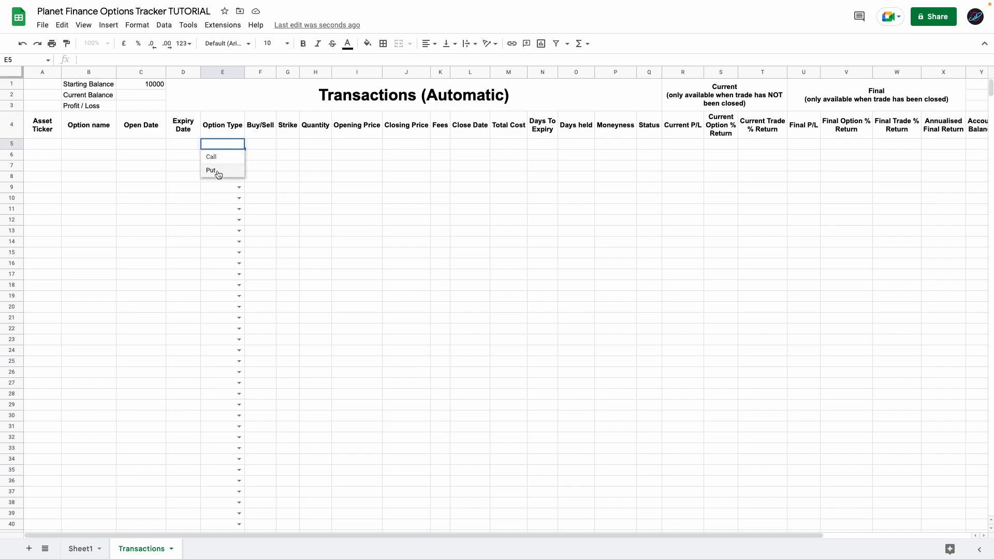
left_click(221, 162)
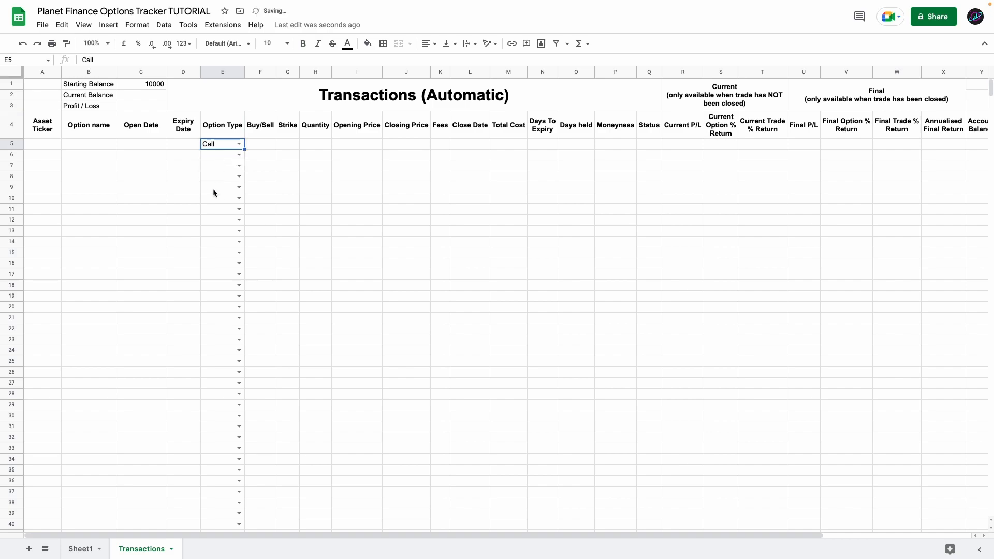
Add a Buy and Sell dropdown to the Buy/Sell column from F5 down and freeze the rows through row 4.
left_click(262, 148)
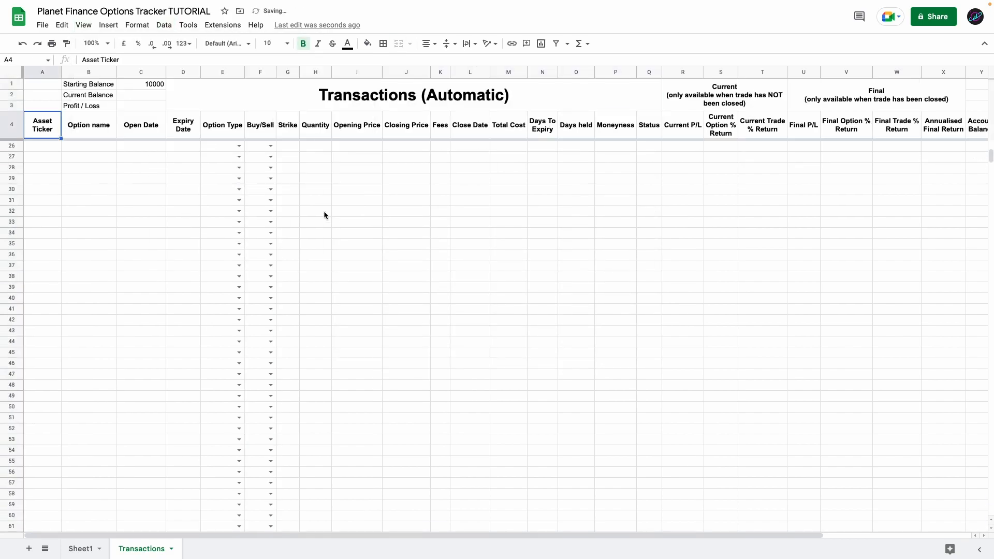
Fill A5:L11 with the sample option transactions for AAPL, TSLA, AMZN, AAPL, DIS, MSFT and SPY.
left_click(209, 148)
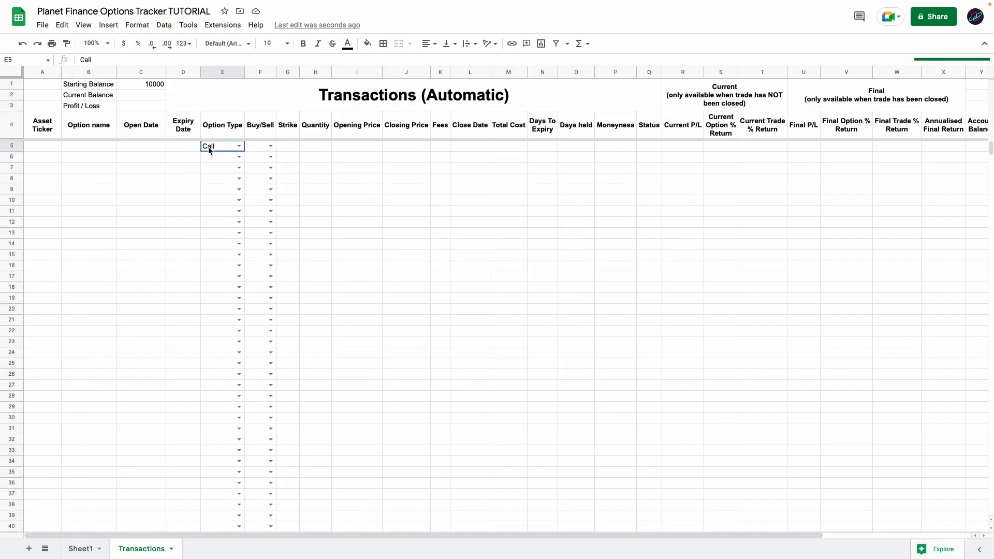
left_click(36, 149)
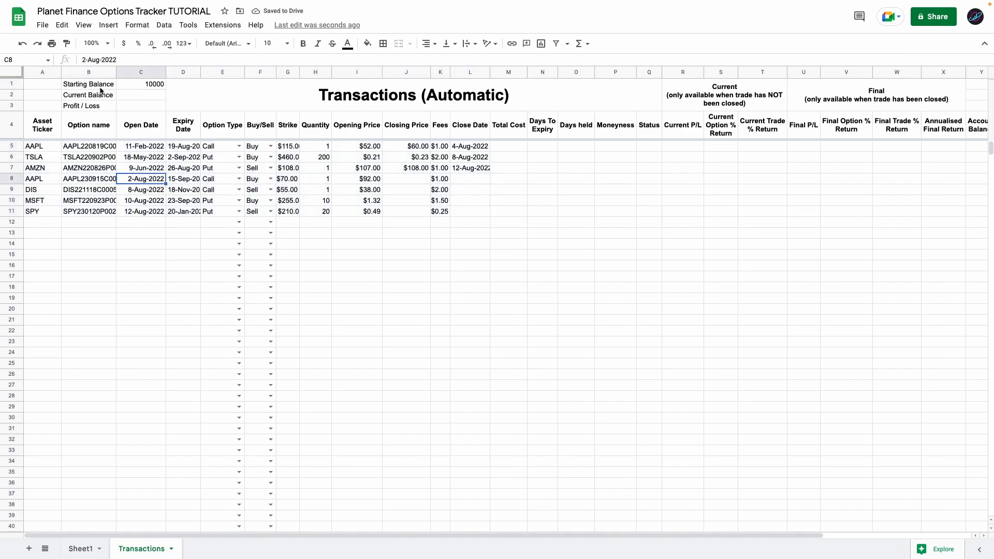
Resize the Option name, Expiry Date, Option Type, Strike and Close Date columns to suit their contents and centre the transaction data.
left_click_drag(116, 72, 147, 72)
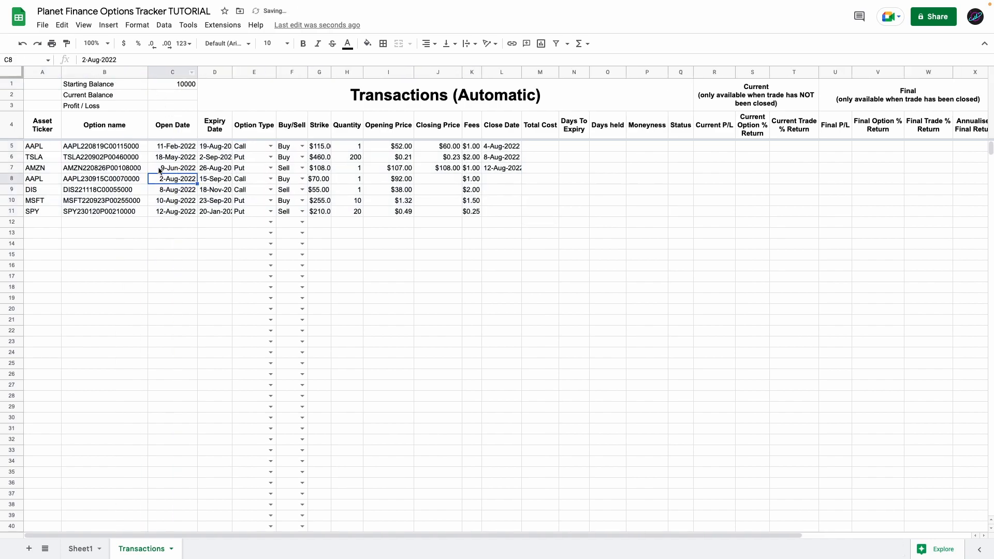
left_click_drag(122, 147, 123, 213)
left_click(209, 158)
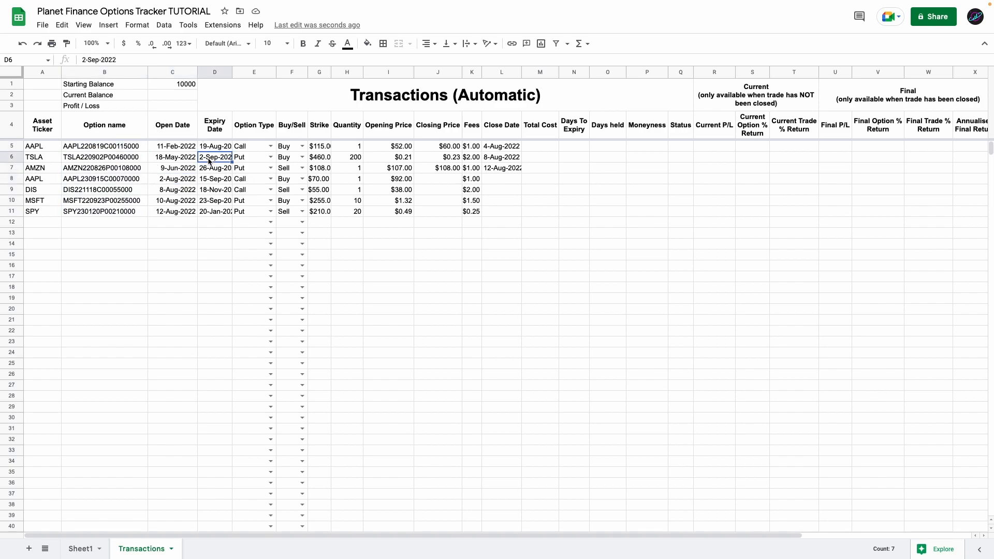
left_click_drag(232, 74, 247, 74)
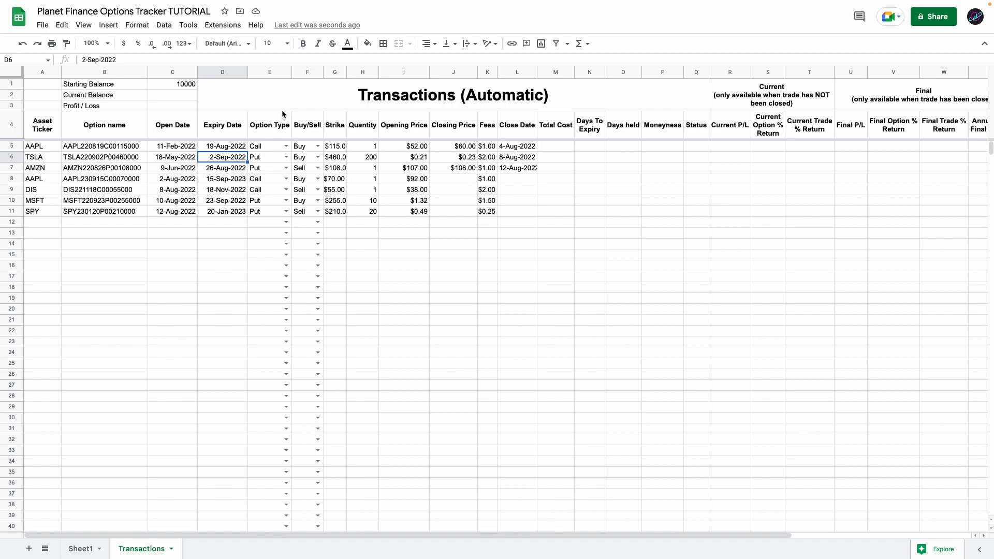
left_click_drag(291, 73, 335, 73)
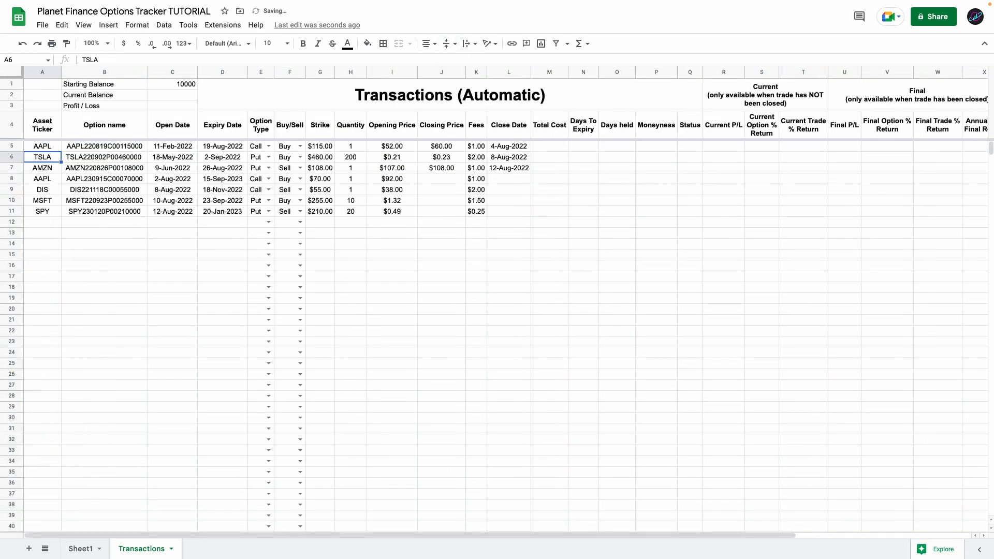
left_click(554, 149)
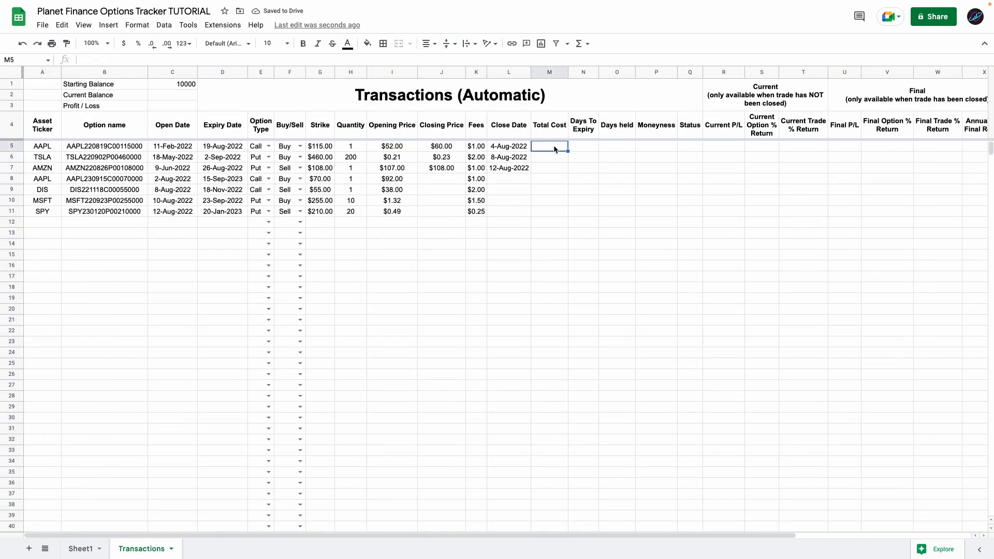
left_click_drag(554, 149, 697, 231)
left_click(554, 153)
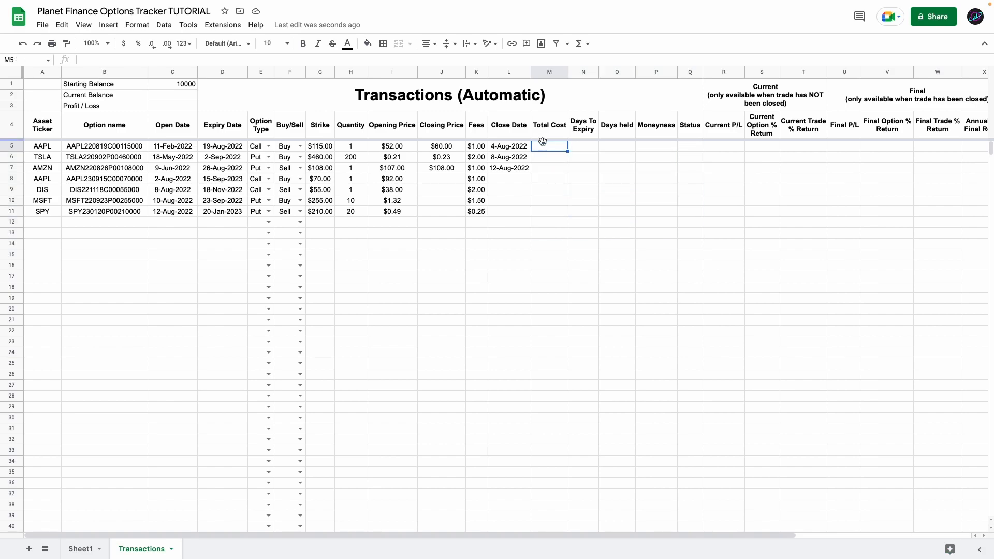
Rename Sheet1 as "Dashboard (Automatic)" and the Transactions sheet as "Transactions (Automatic)".
double_click(83, 548)
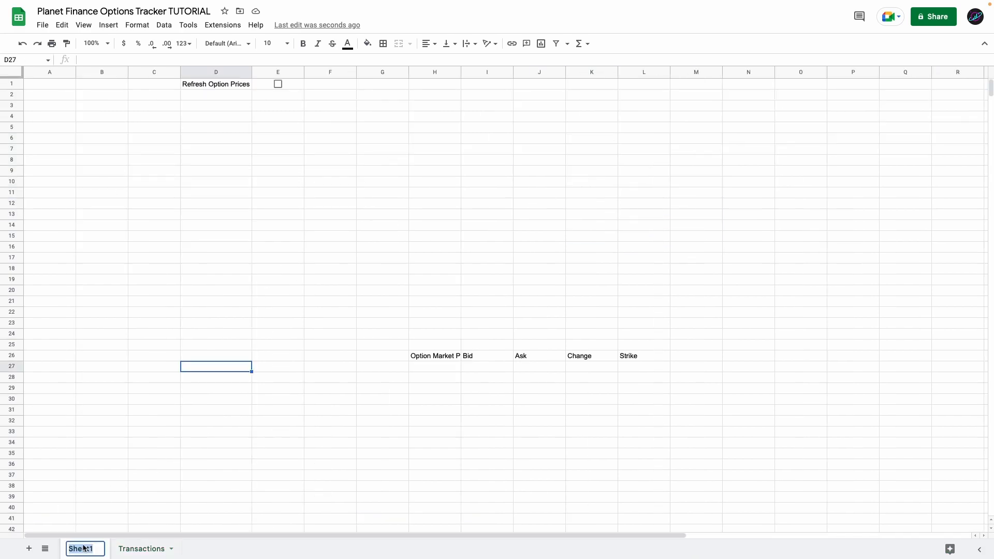
type("Dashboard (Automatic)")
key("Return")
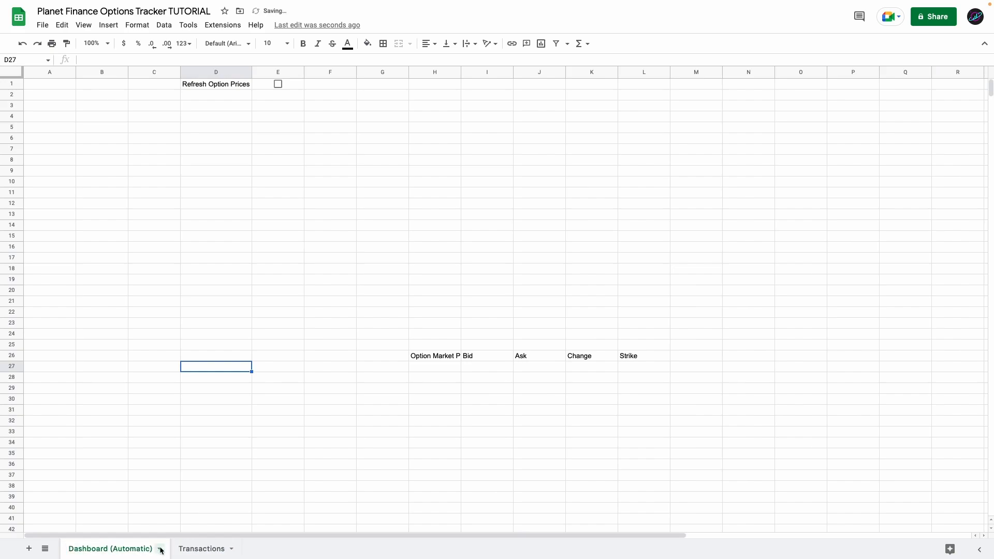
double_click(203, 551)
left_click(224, 551)
type("(Automatic)")
key("Return")
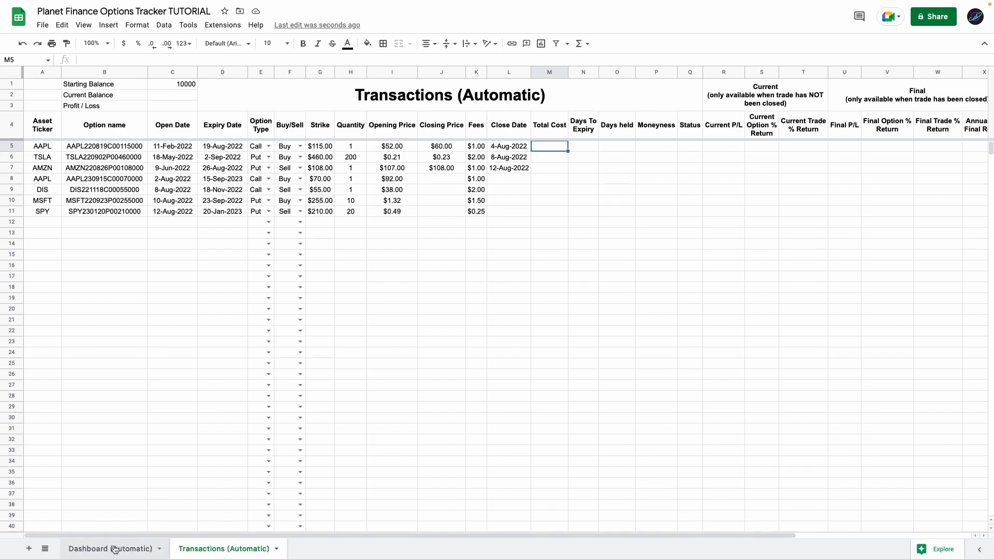
double_click(247, 545)
left_click(237, 551)
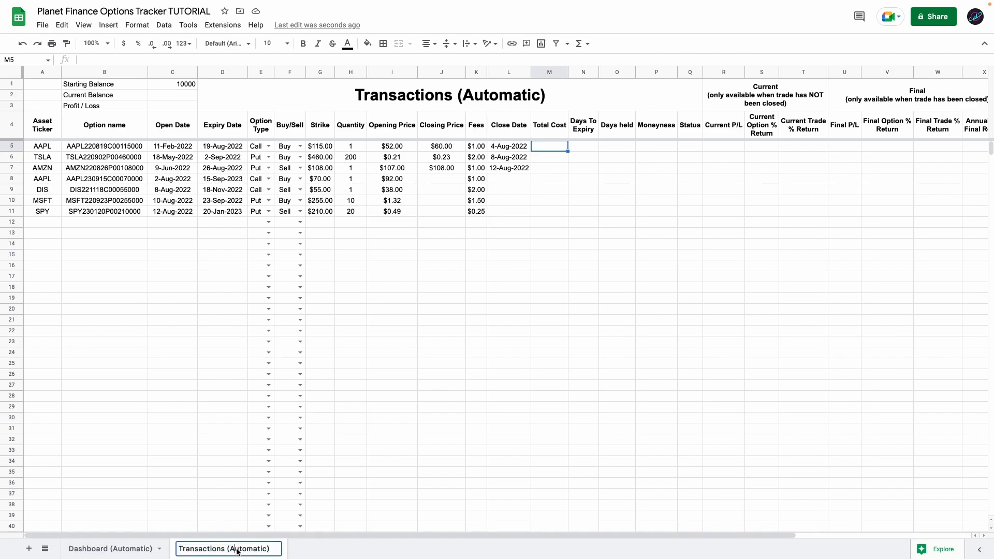
key("Return")
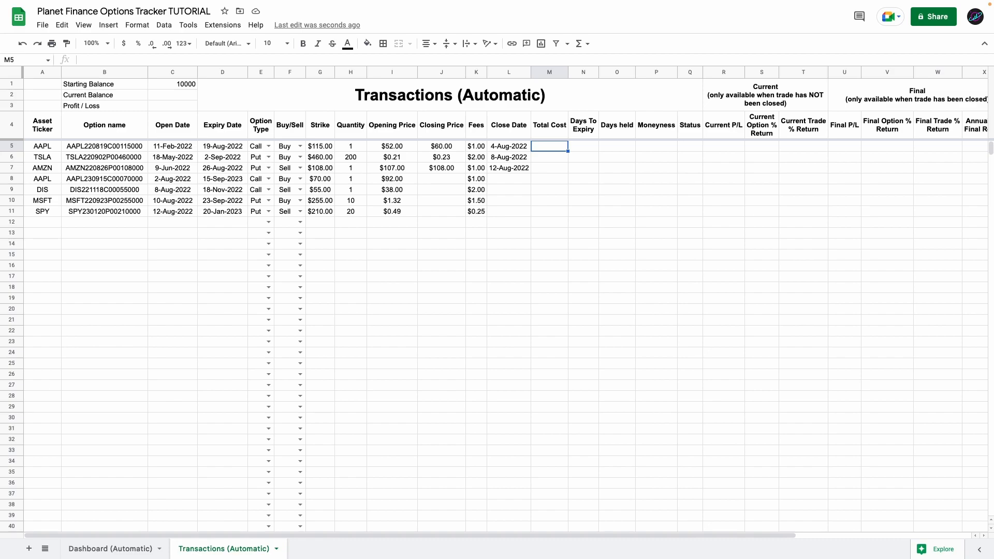
Fill Total Cost from M5 down with =IF(ISBLANK(A5),"",IFERROR((H5*I5)*100+K5,"")) and Days To Expiry from N5 down with =IF(ISBLANK(D5),"",IFERROR((IF(D5-TODAY()<0,"CLOSED",D5-TODAY())),"")).
left_click(111, 549)
left_click(199, 545)
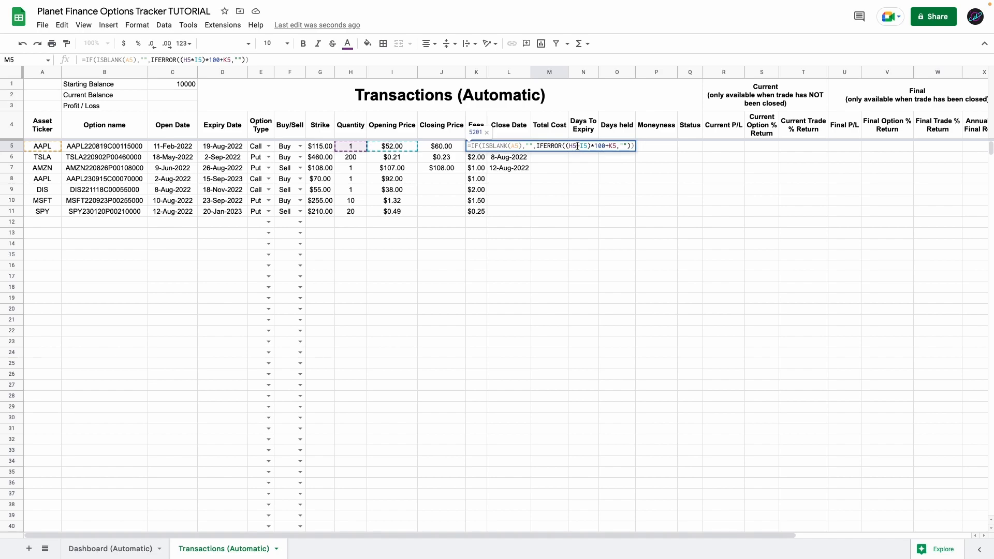
scroll(575, 146, "right", 1)
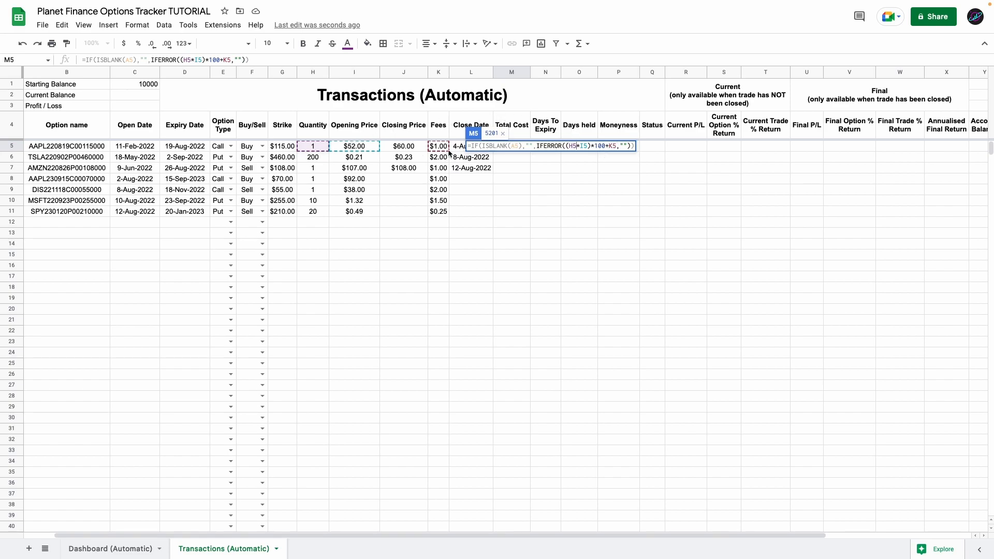
key("Return")
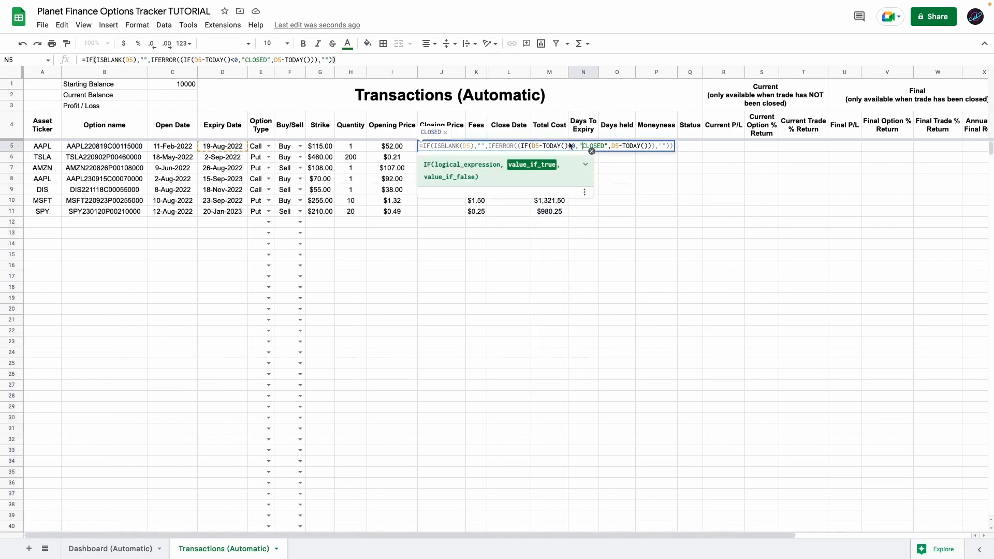
left_click(532, 146)
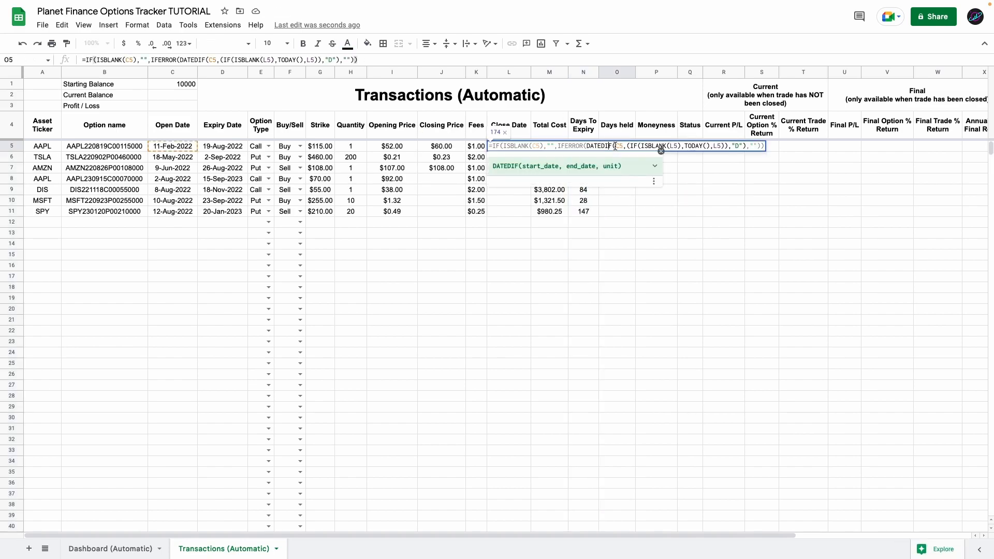
Fill the Days held column from O5 down with =IF(ISBLANK(C5),"",IFERROR(DATEDIF(C5,(IF(ISBLANK(L5),TODAY(),L5)),"D"),"")).
left_click(618, 145)
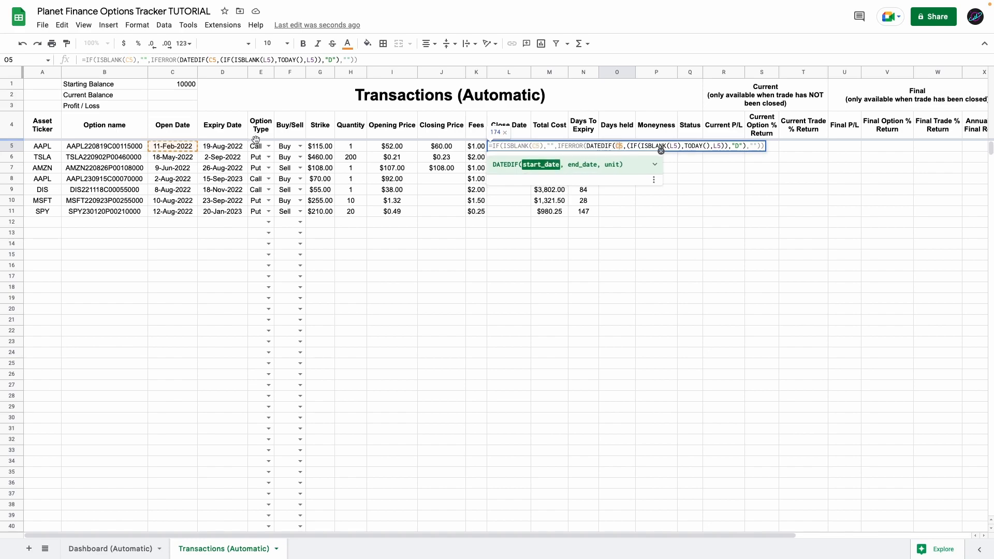
left_click(629, 145)
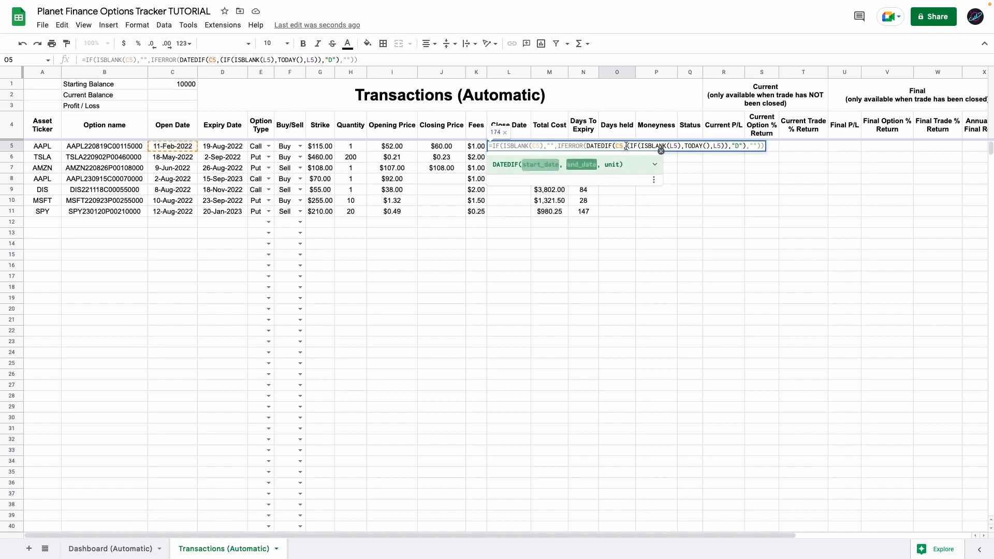
left_click(675, 145)
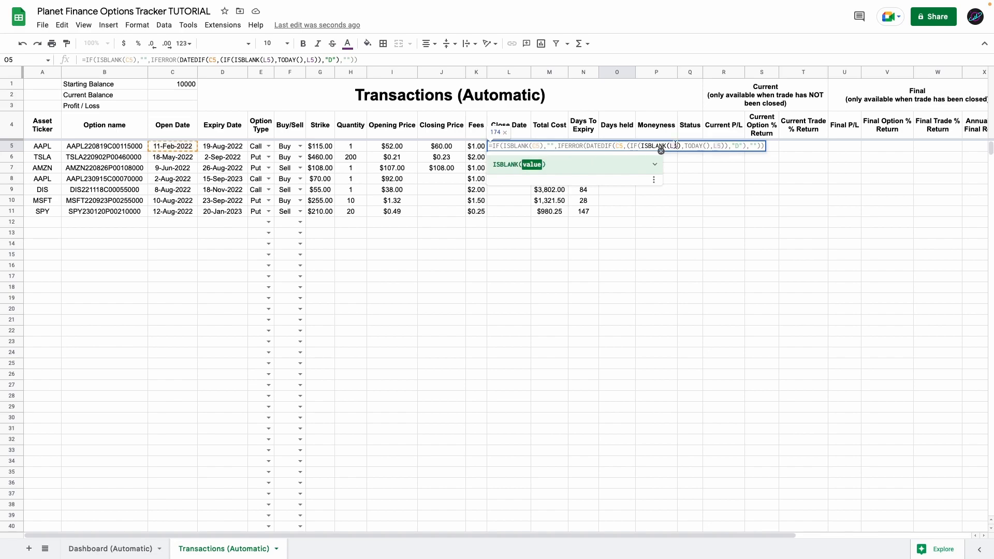
scroll(424, 175, "right", 4)
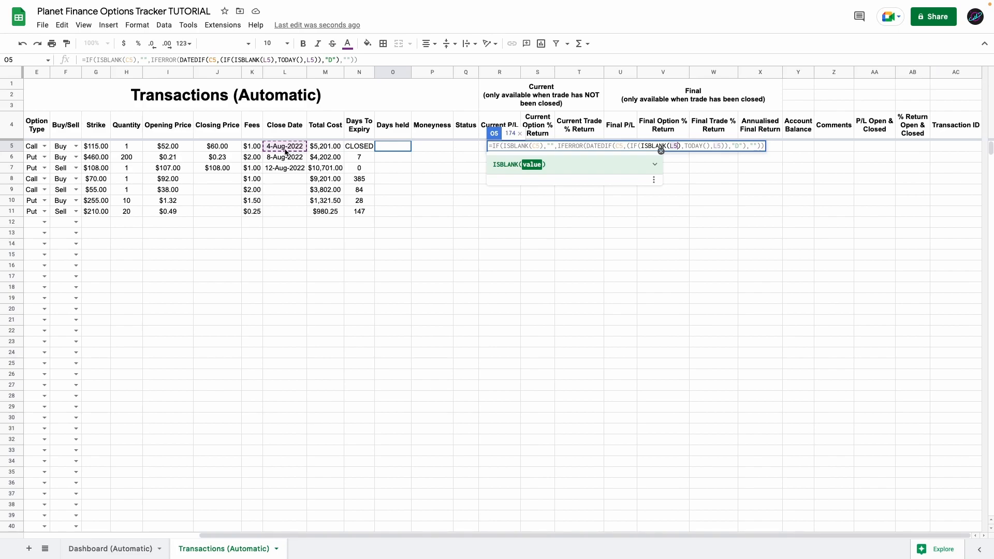
key("Return")
double_click(390, 148)
key("Escape")
key("super+shift+Down")
key("super+d")
Fill Moneyness from P5 down with a SWITCH formula on Call/Put returning ITM or OTM by comparing the GOOGLEFINANCE price, with YAHOO_STOCK as fallback, to the strike.
left_click(645, 150)
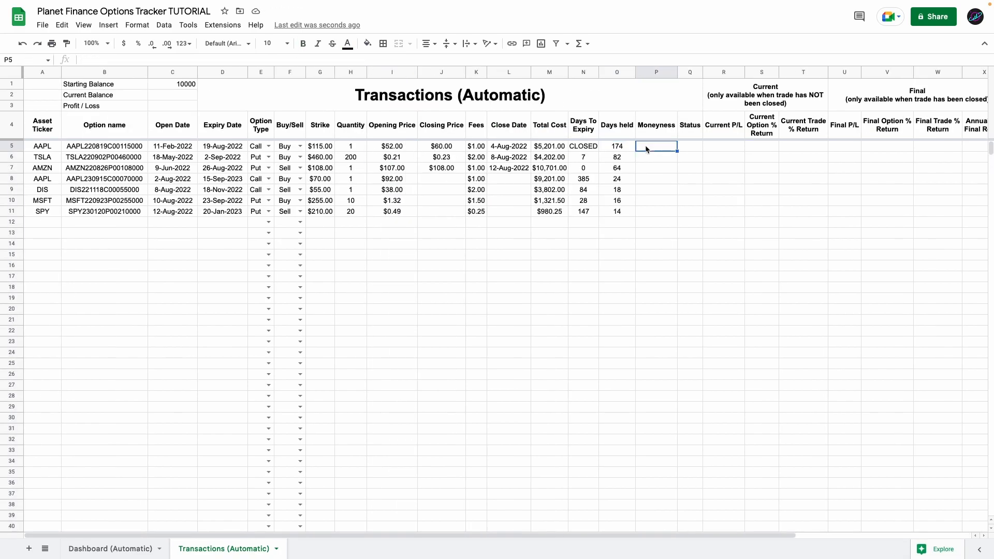
key("Return")
type("=IF(ISBLANK(A5),\"\",IFERROR(SWITCH(E5,\"Call\",IF(IFERROR(GOOGLEFINANCE(A5,\"price\"),(INDEX(YAHOO_STOCK(TRIM(A5),'Dashboard (Automatic)'!$E$1),0,1)))>G5,\"ITM\",\"OTM\"),\"Put\",IF(IFERROR(GOOGLEFINANCE(A5,\"price\"),(INDEX(YAHOO_STOCK(TRIM(A5),'Dashboard (Automatic)'!$E$1),0,1)))<G5,\"ITM\",\"OTM\")),\"\"))")
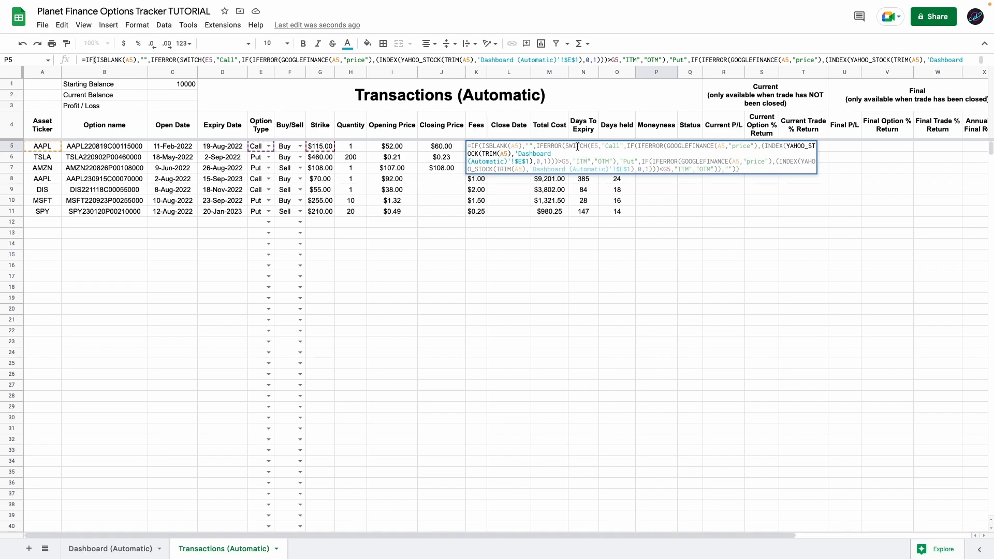
left_click(577, 147)
left_click(598, 147)
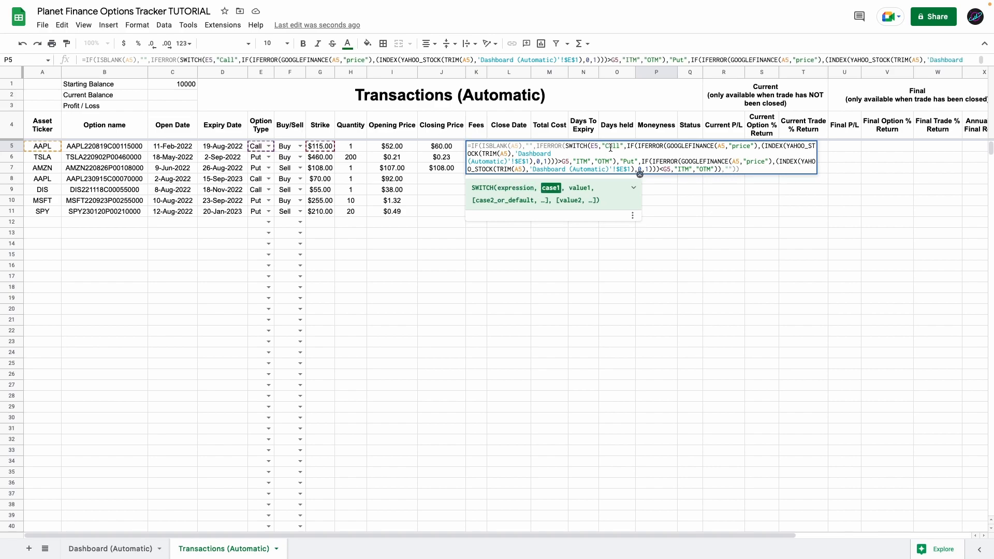
left_click(566, 163)
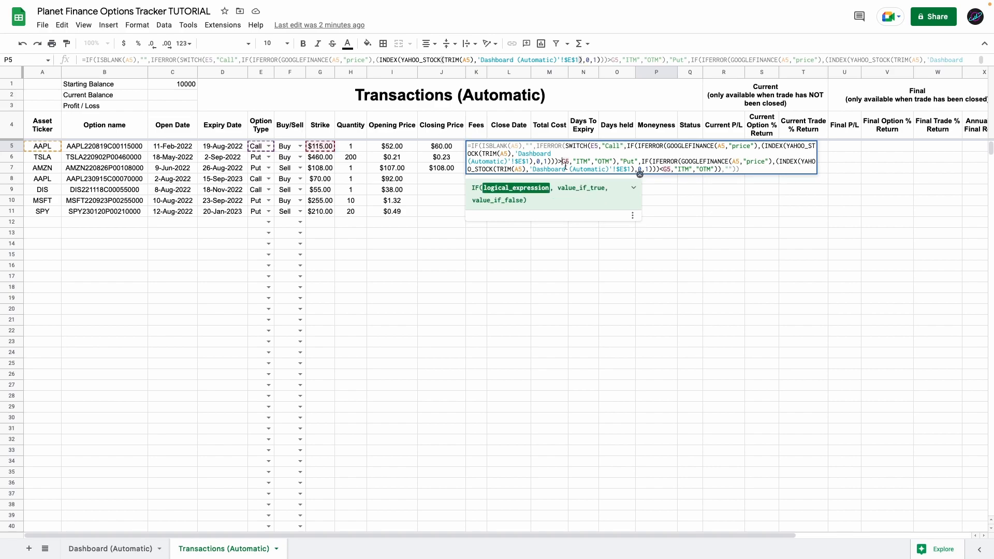
left_click(584, 161)
left_click(604, 161)
left_click(633, 162)
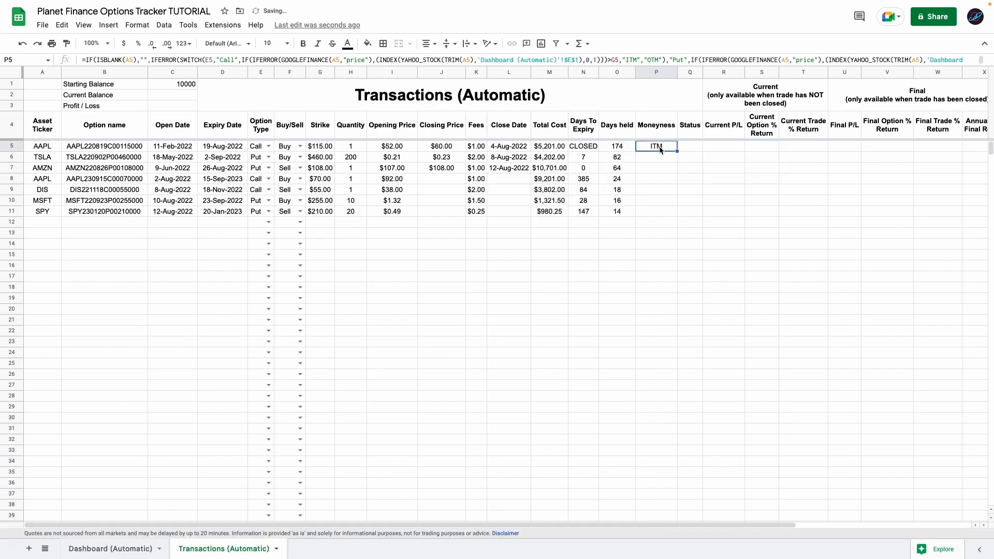
key("super+shift+Down")
key("super+d")
left_click(658, 148)
Fill the Status column Q5:Q1000 with =IF(ISBLANK(A5),"",IFERROR(IF(J5="","OPEN","CLOSED"),"")) and widen the column to fit its text.
left_click(694, 147)
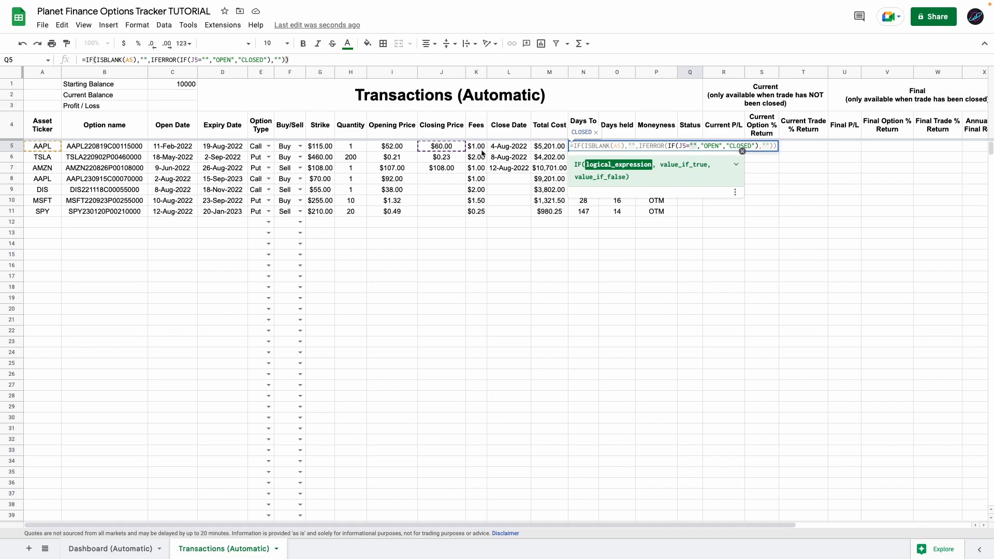
left_click(709, 146)
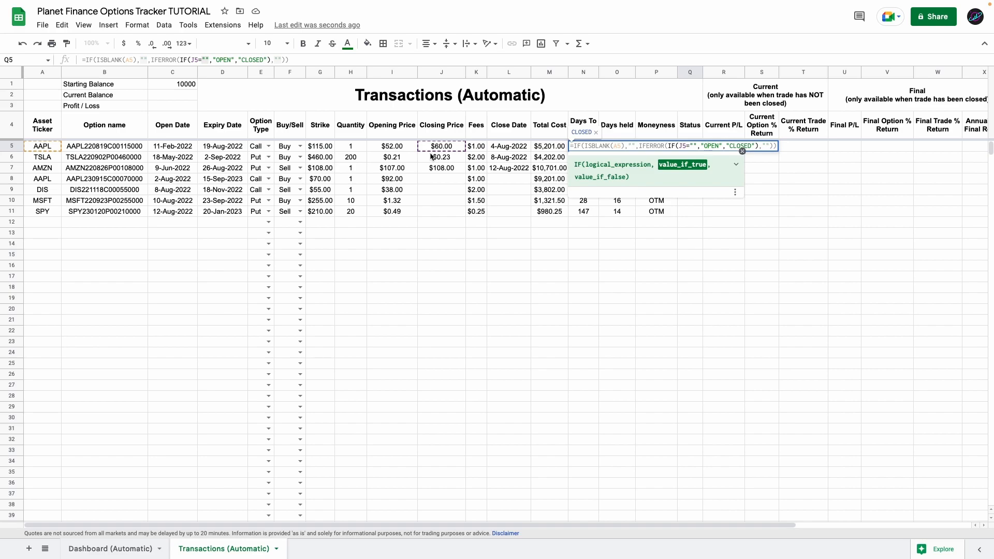
key("Return")
key("Up")
key("super+c")
key("super+Down")
key("super+shift+Up")
key("super+v")
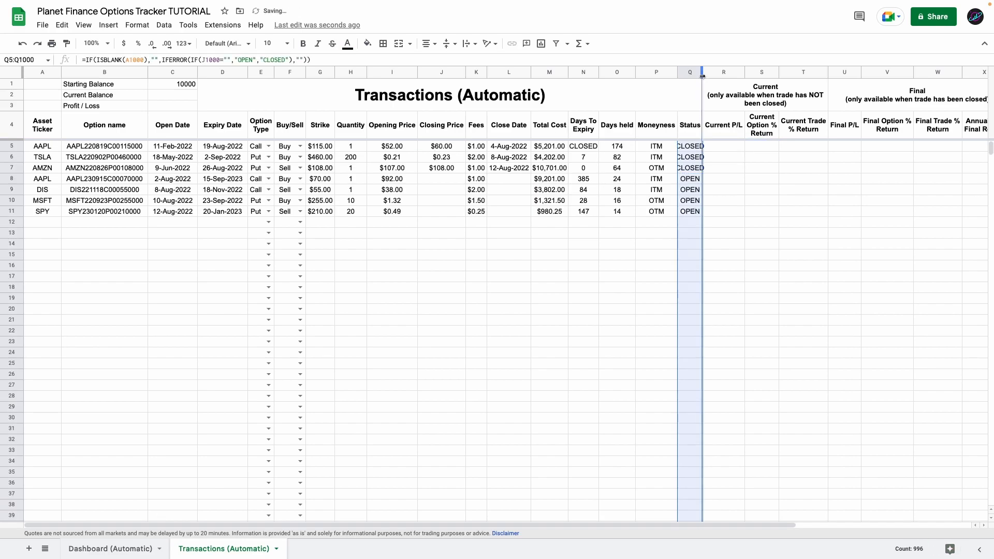
left_click_drag(701, 77, 710, 76)
Add border lines along the left and right edges of the Total Cost to Status block, M4:Q1000.
left_click_drag(549, 125, 694, 125)
key("super+shift+Down")
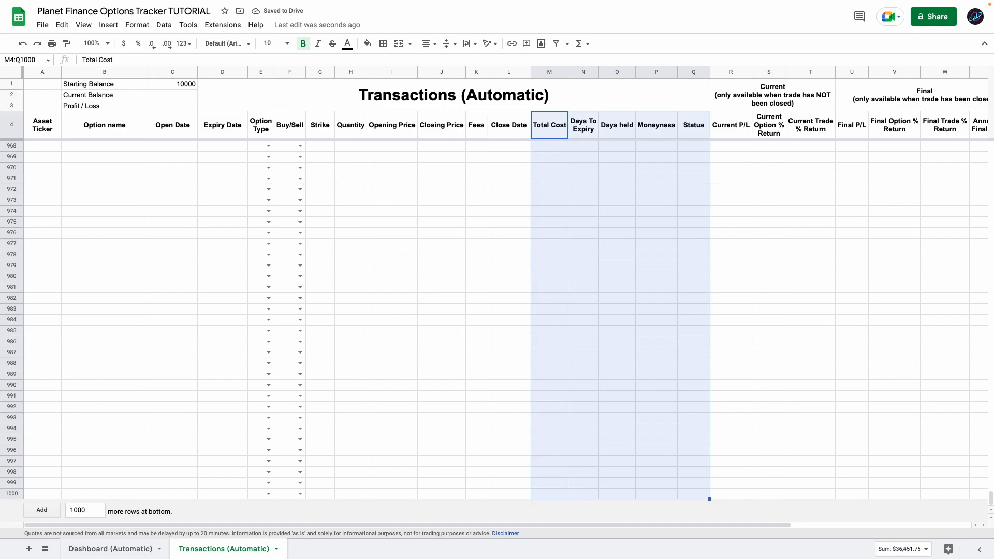
left_click(384, 44)
left_click(386, 81)
left_click_drag(583, 125, 584, 151)
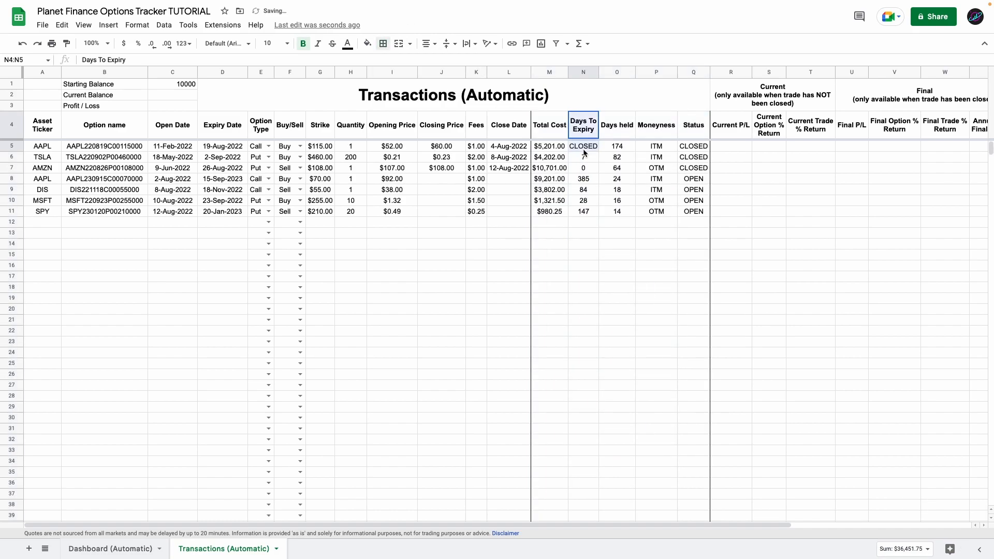
left_click(488, 112)
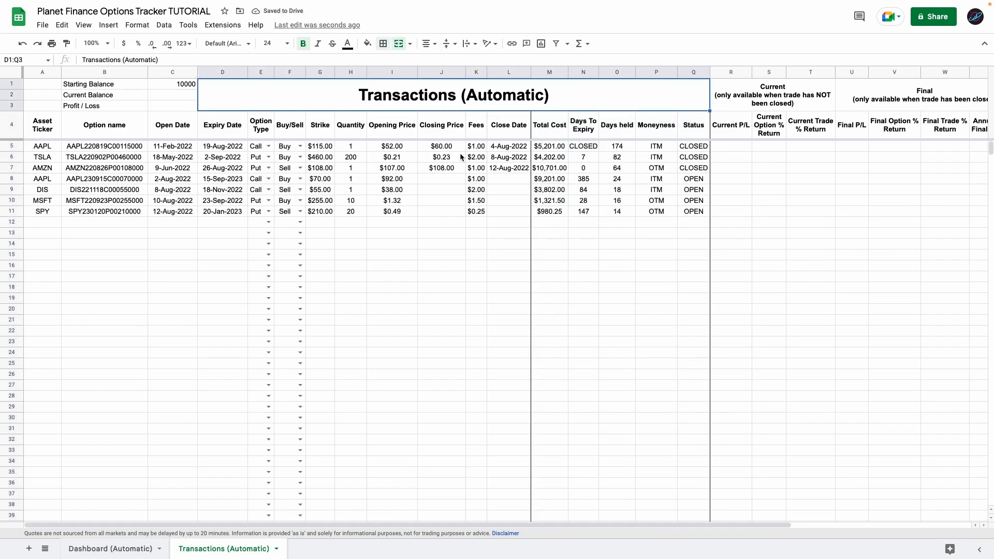
left_click_drag(81, 149, 94, 221)
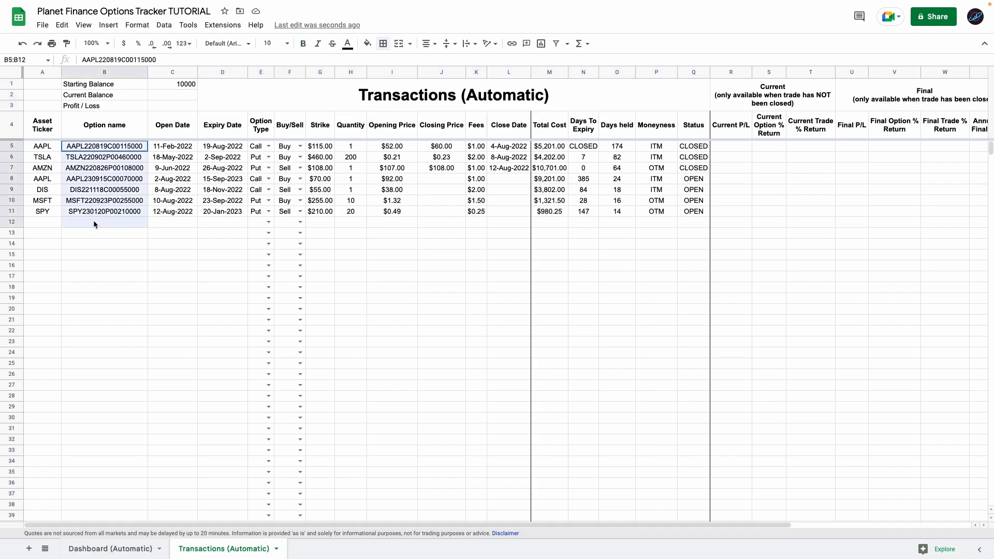
left_click(739, 145)
left_click(761, 146)
left_click(799, 147)
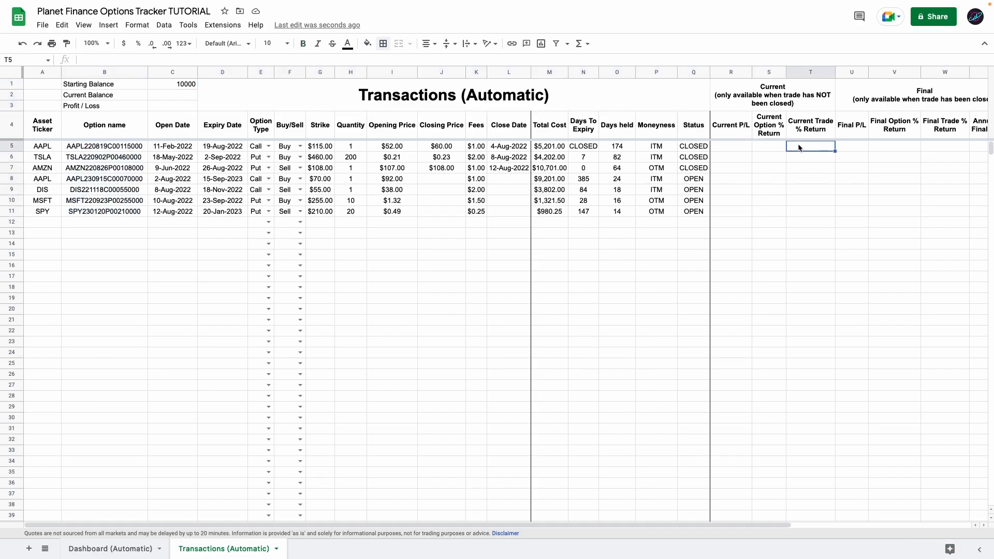
left_click(737, 146)
left_click_drag(694, 179, 694, 212)
left_click(736, 149)
Enter the header "Option Name" in D26 of the Dashboard (Automatic) sheet.
left_click(108, 547)
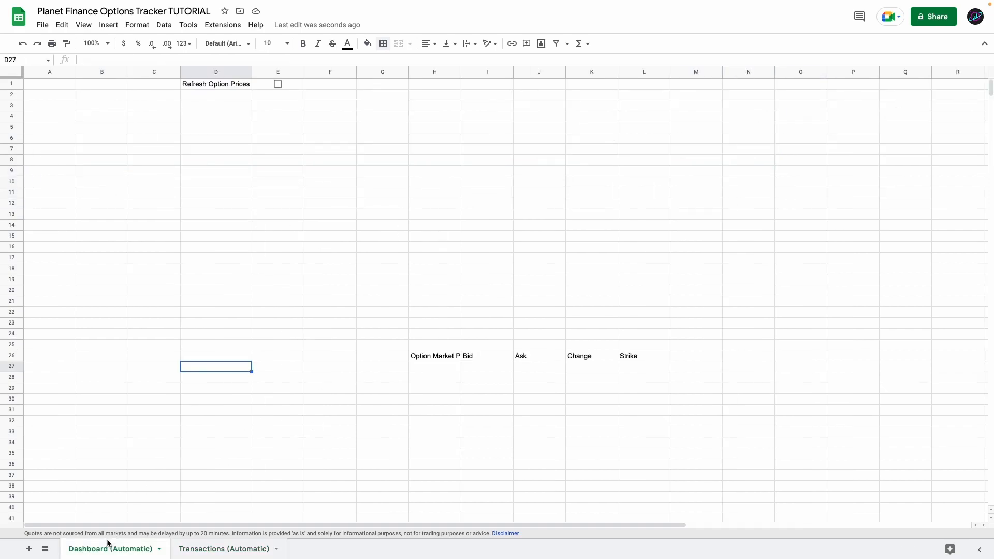
left_click(211, 357)
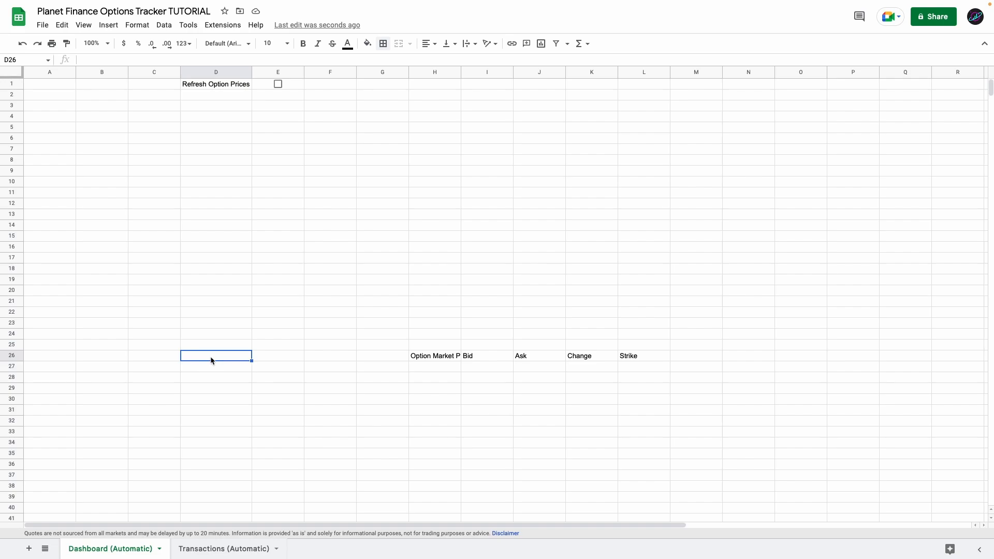
type("Option Name")
key("Return")
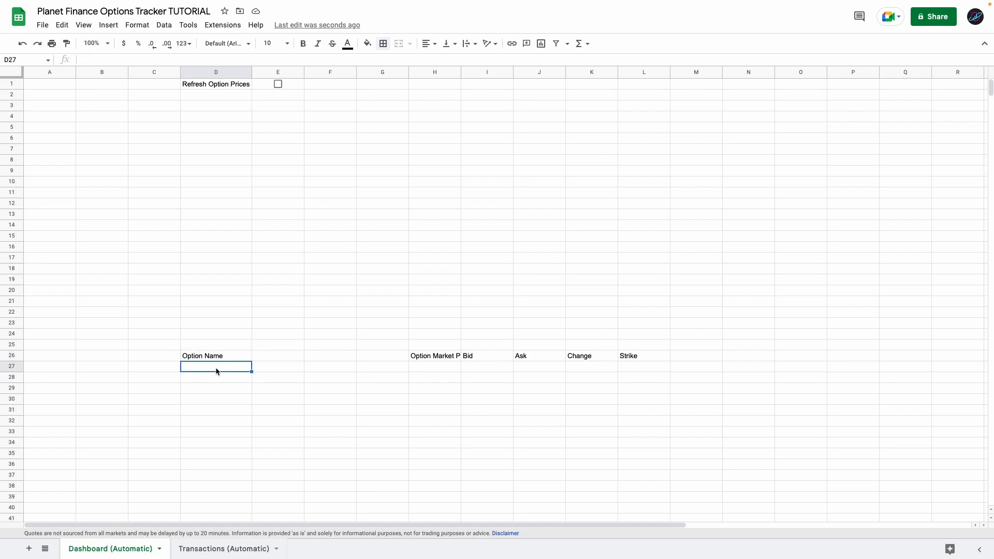
List unique open option names from D27 with =IFERROR(UNIQUE(FILTER('Transactions (Automatic)'!$B$5:$B,'Transactions (Automatic)'!$Q$5:$Q="OPEN",'Transactions (Automatic)'!$B$5:$B<>"")),"") and compare them with the OPEN transactions.
double_click(185, 371)
key("ctrl+v")
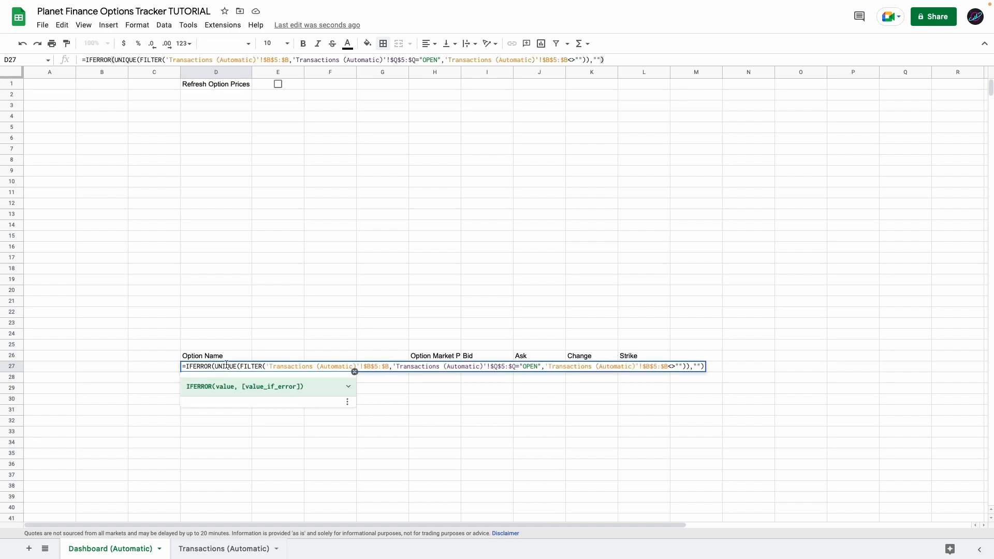
left_click(227, 366)
left_click(251, 367)
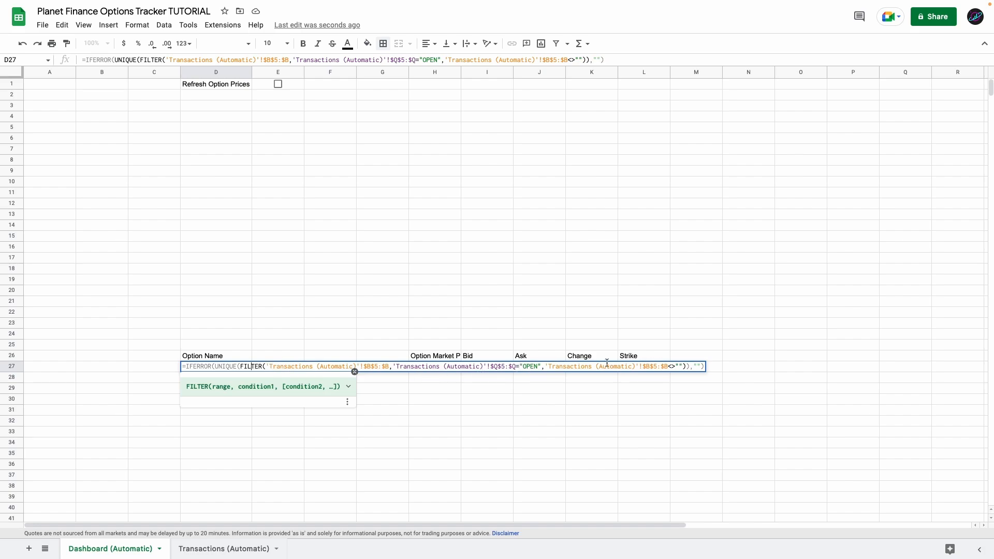
key("Return")
left_click_drag(209, 368, 206, 399)
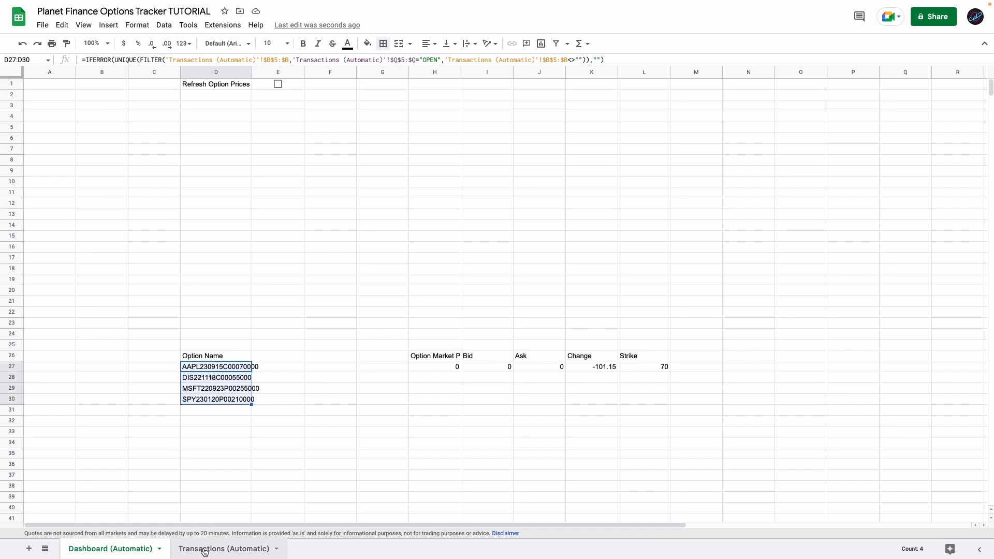
left_click(205, 550)
left_click_drag(693, 179, 693, 209)
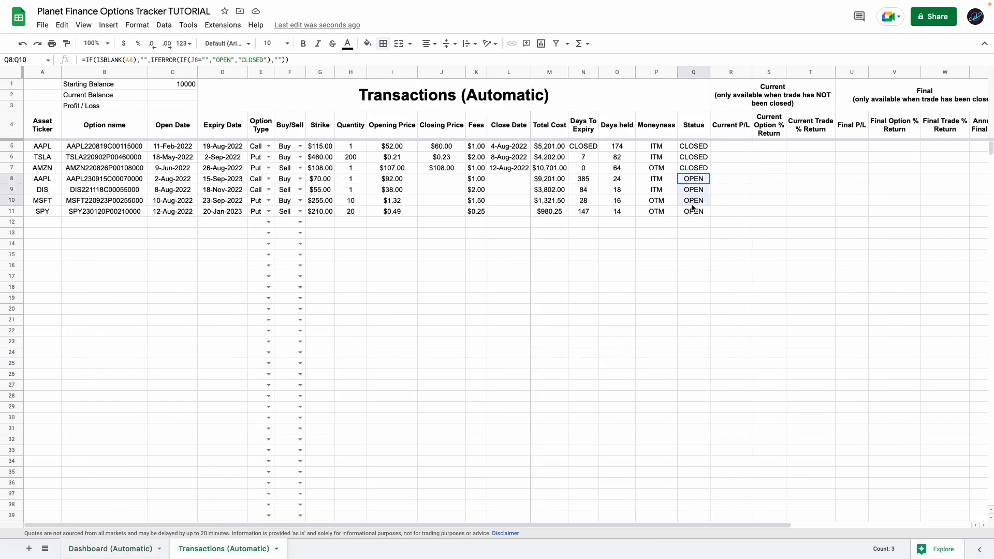
Fill the Option Market Price column H27:H1000 on the Dashboard (Automatic) sheet with =IF(ISBLANK(D27),"",IFERROR(YAHOO_OPTION(TRIM(D27), $E$1),"")).
left_click(111, 549)
left_click(446, 367)
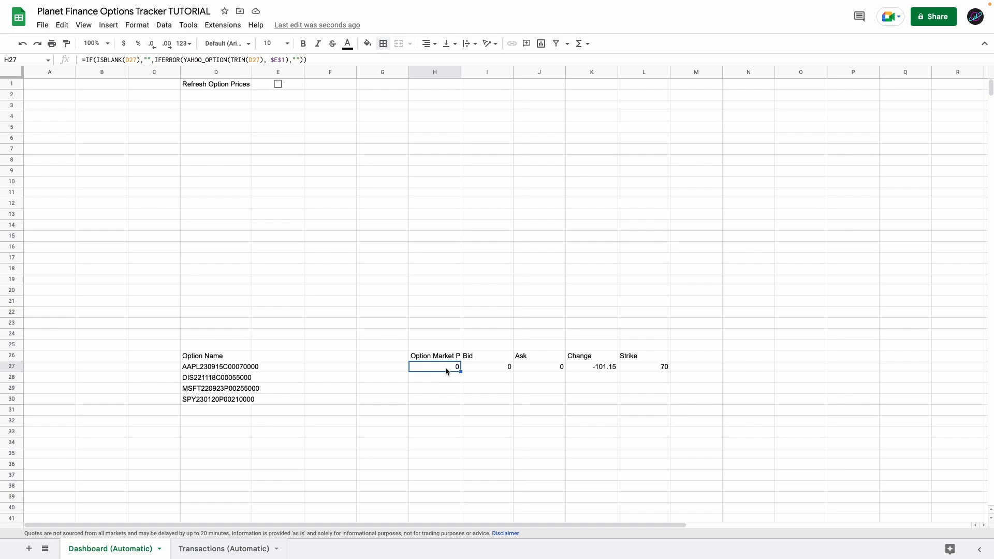
key("ctrl+Down")
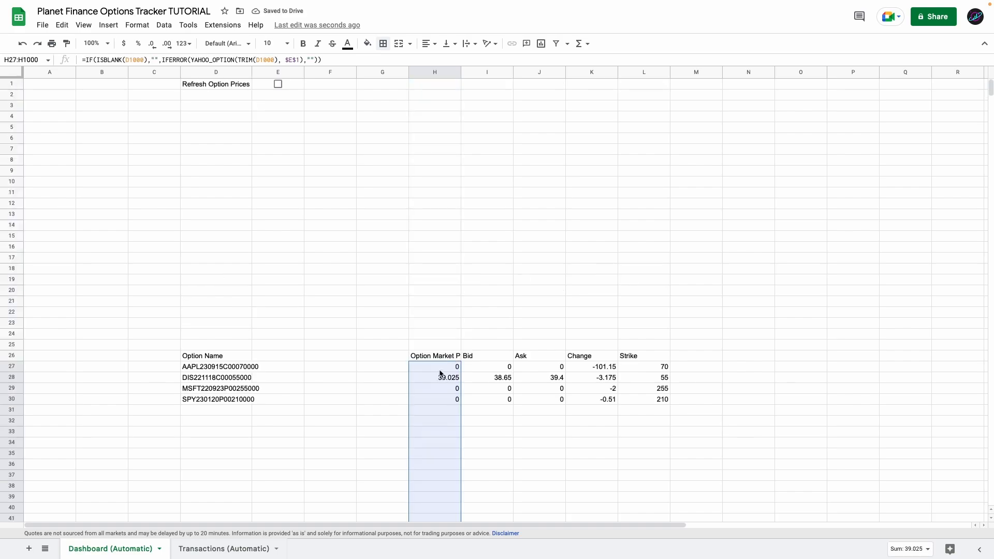
Examine the market price, bid, ask, change and strike values returned for each open option in rows 27 to 30.
left_click(448, 368)
left_click(454, 389)
left_click(447, 399)
left_click(447, 389)
left_click(445, 369)
left_click(431, 357)
left_click(432, 379)
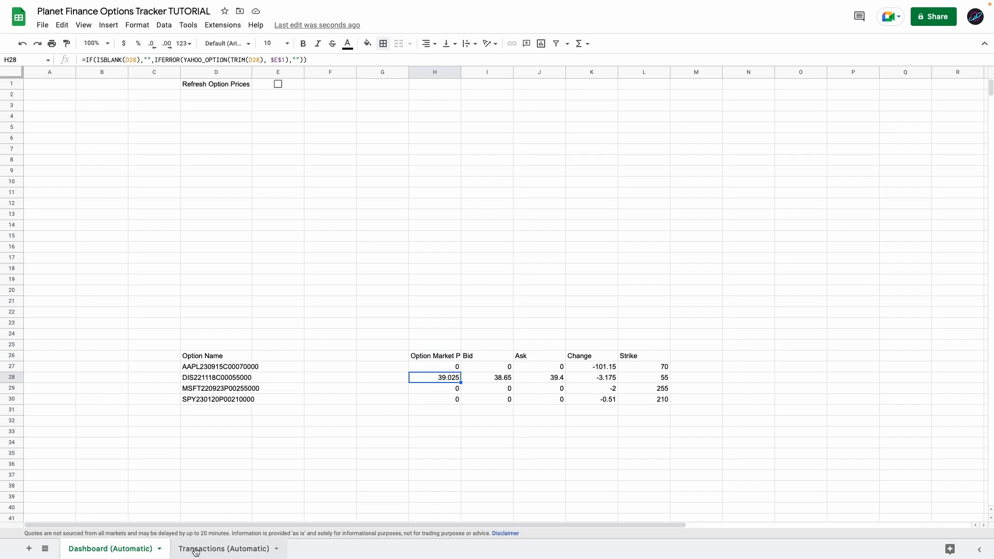
left_click_drag(221, 378, 661, 380)
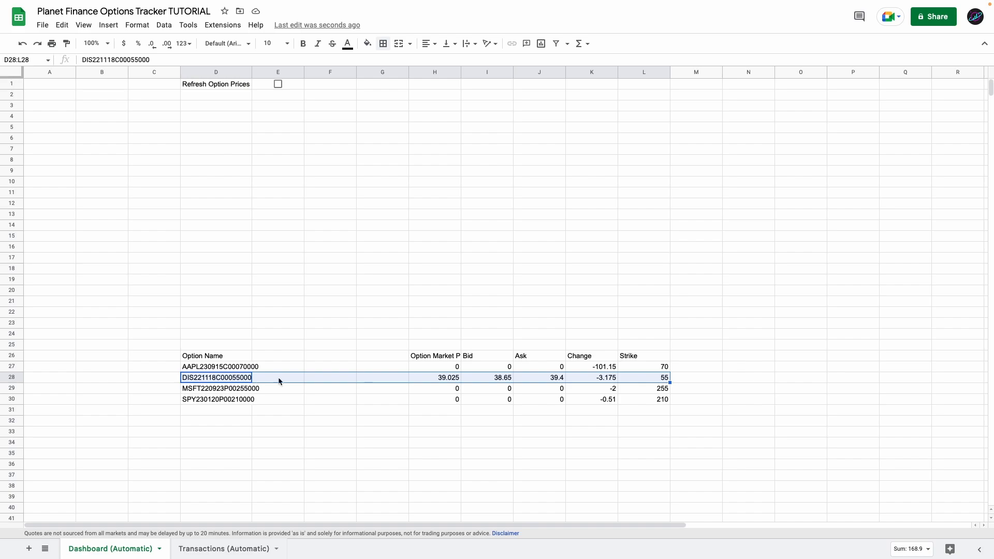
left_click(442, 379)
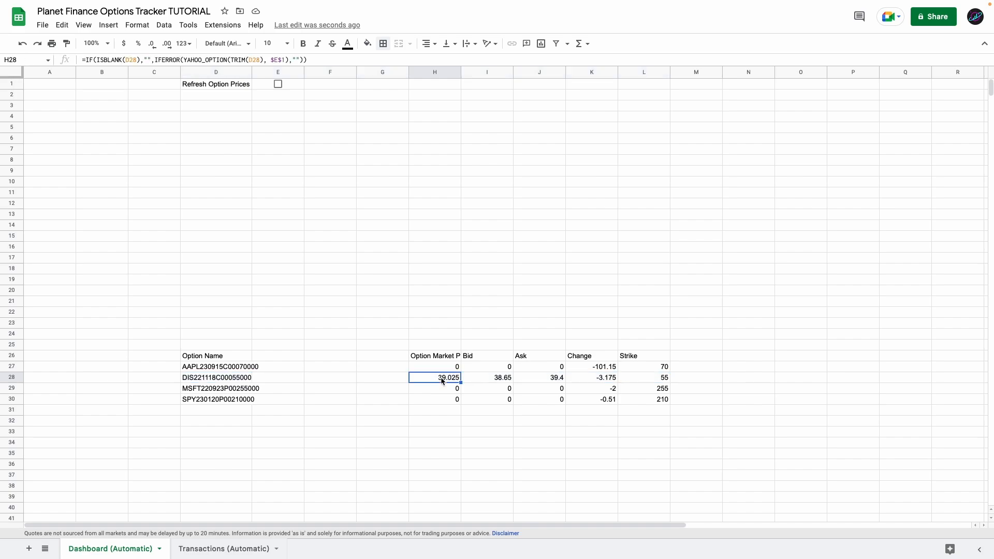
left_click(444, 370)
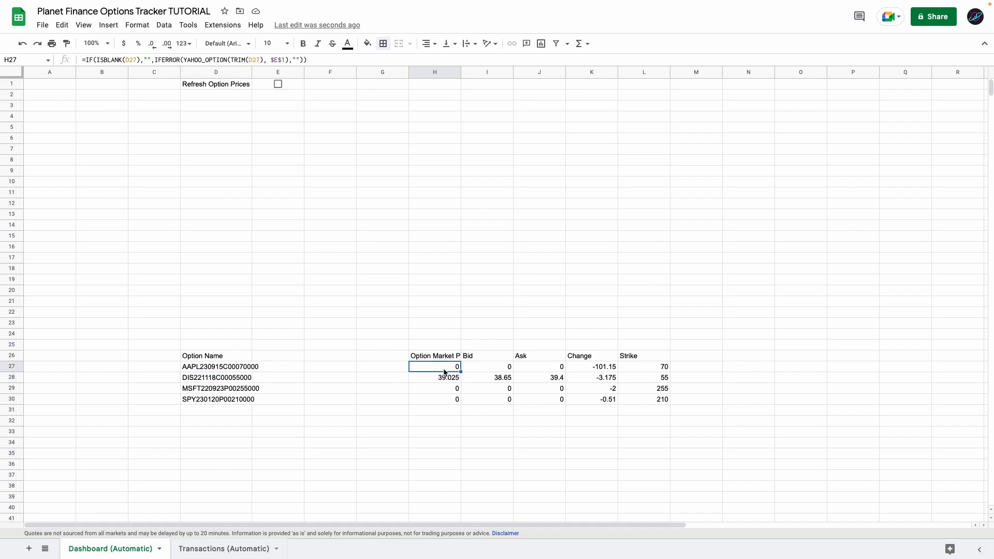
left_click(594, 370)
left_click_drag(642, 367, 600, 399)
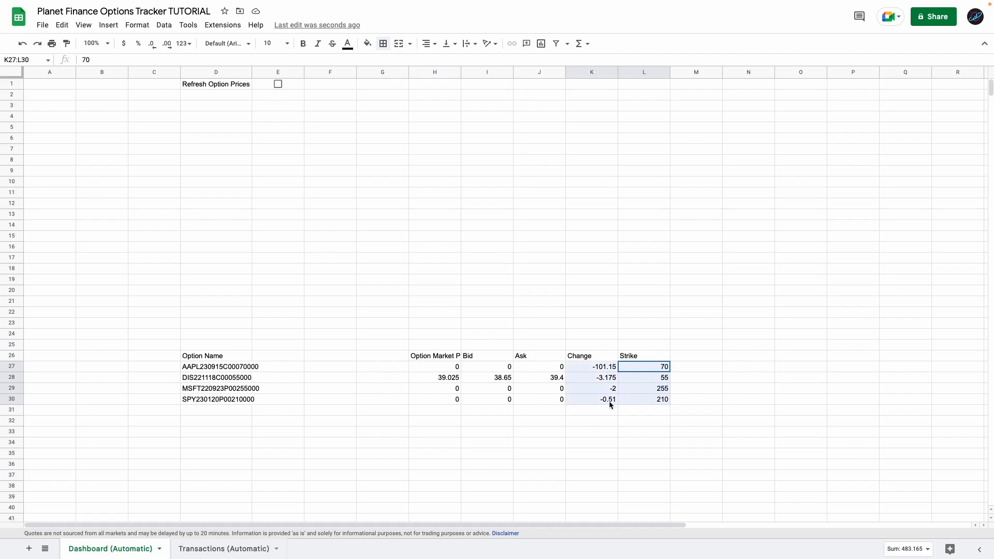
left_click(448, 371)
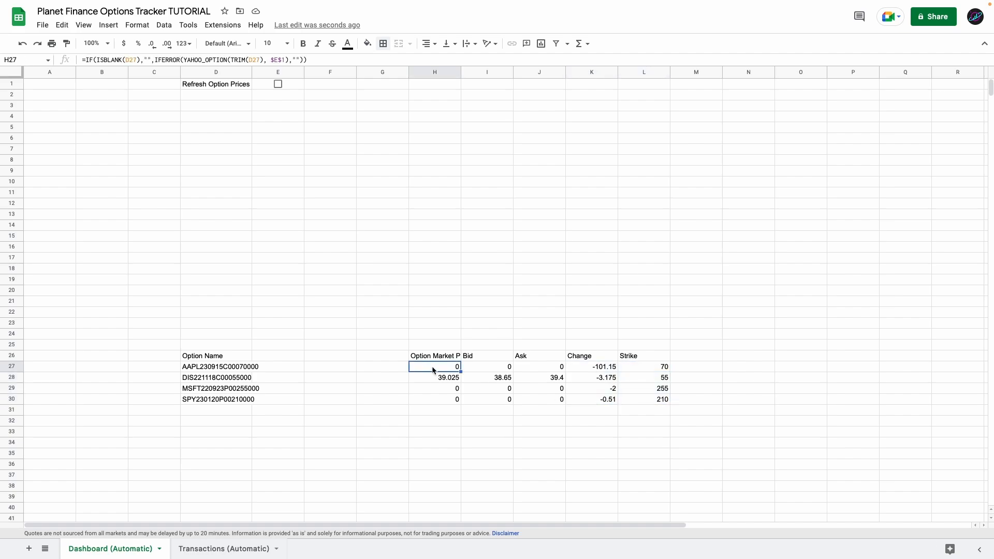
left_click_drag(432, 369, 434, 396)
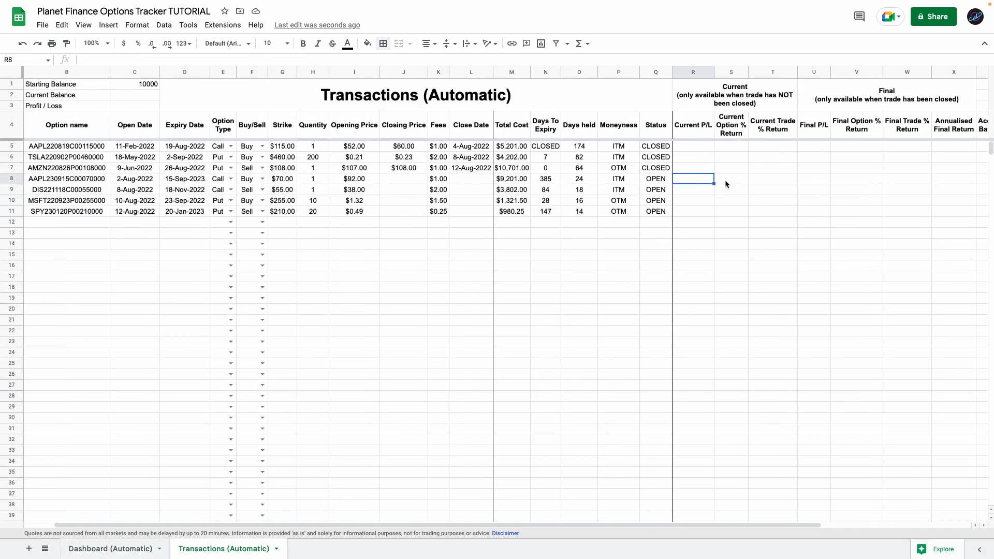
Enter =IF(ISBLANK(A5),"",1) in Transaction ID cell AC5 of the Transactions (Automatic) sheet.
scroll(725, 184, "right", 5)
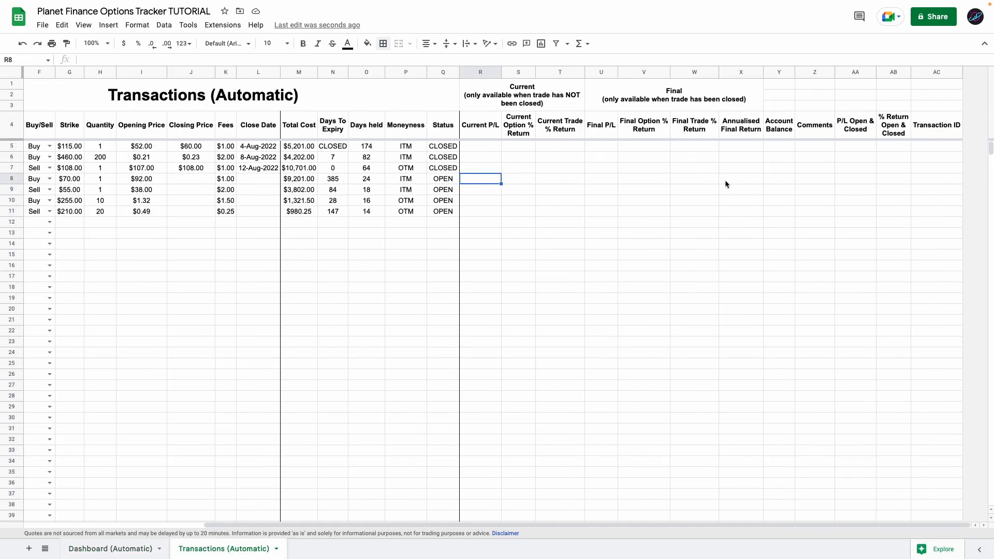
left_click(935, 146)
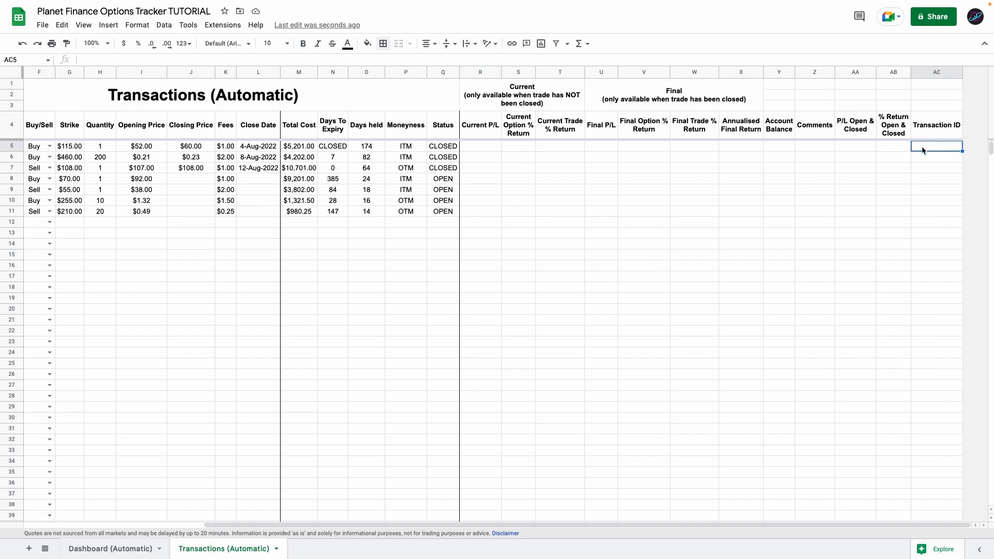
double_click(927, 149)
type("=IF(ISBLANK(A5),\"\",1)")
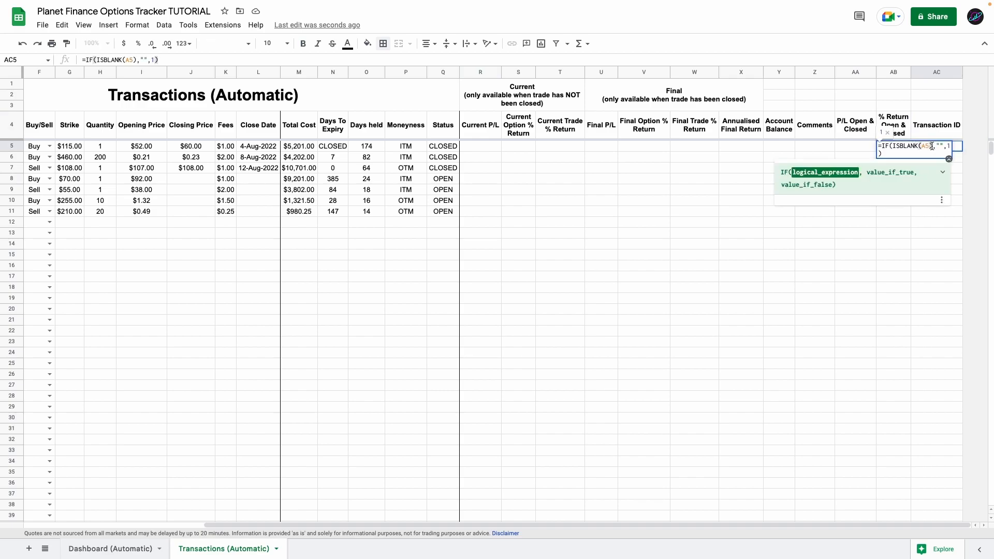
left_click(919, 146)
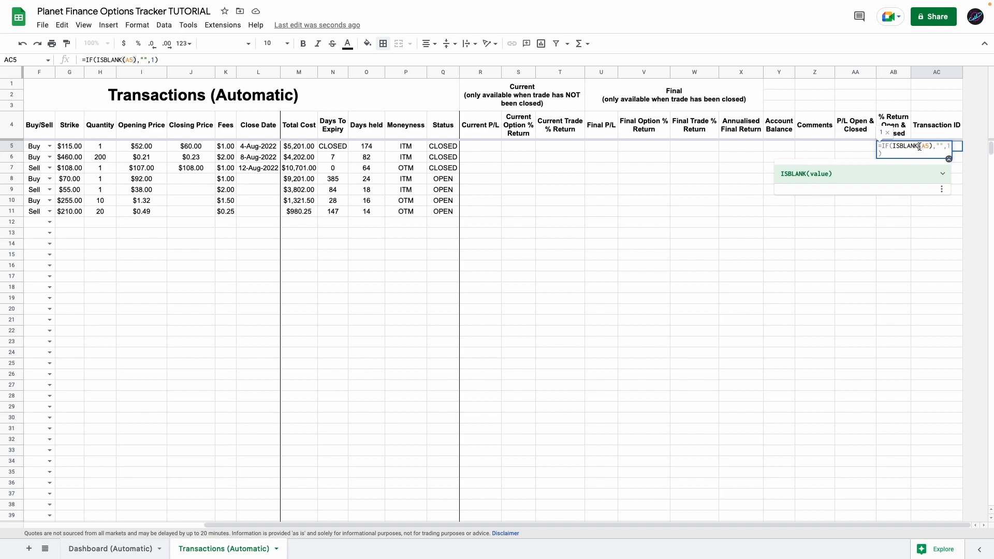
key("Return")
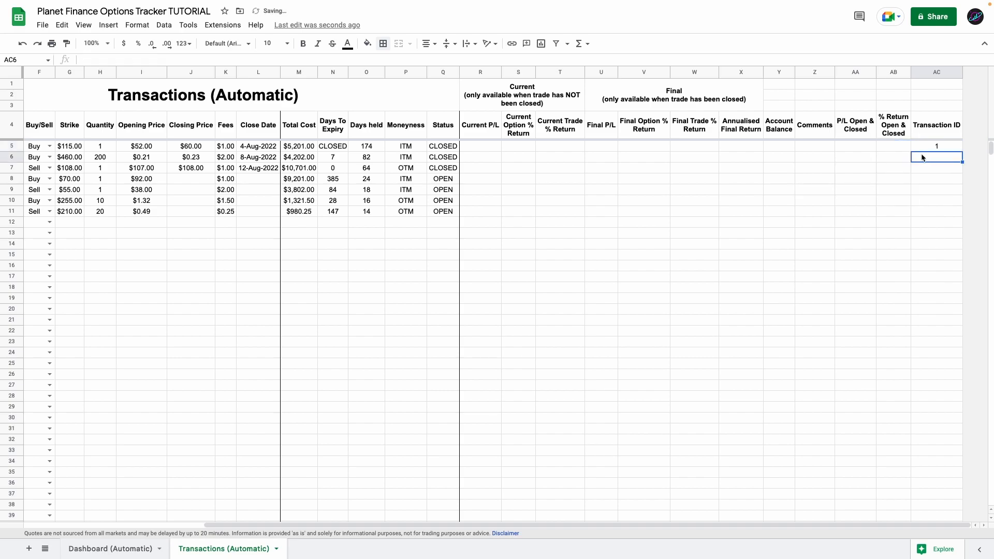
Fill the Transaction ID column from AC6 down with =IF(ISBLANK(A6),"",AC5+1).
type("=IF(ISBLANK(A6),\"\",AC5+1)")
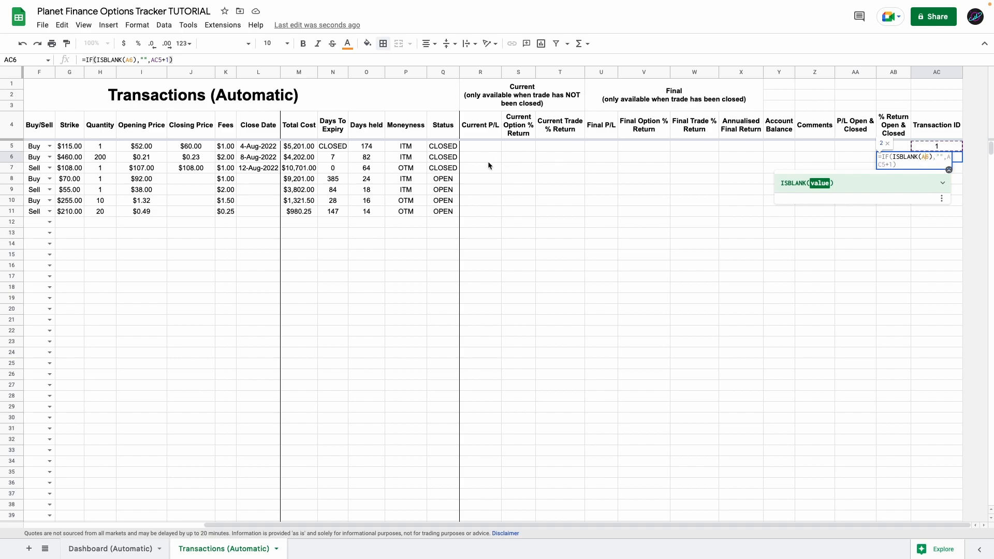
scroll(471, 181, "left", 5)
scroll(628, 174, "right", 5)
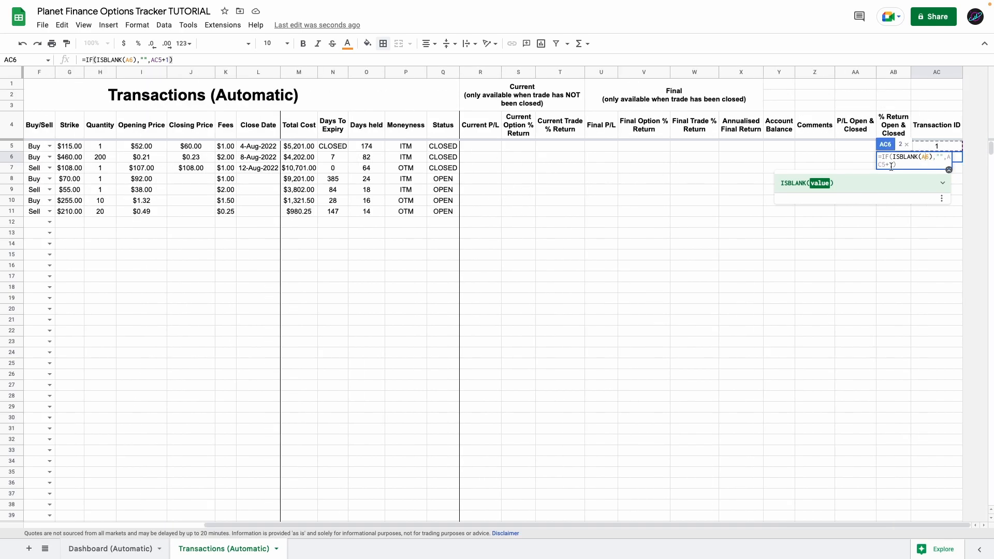
left_click(946, 159)
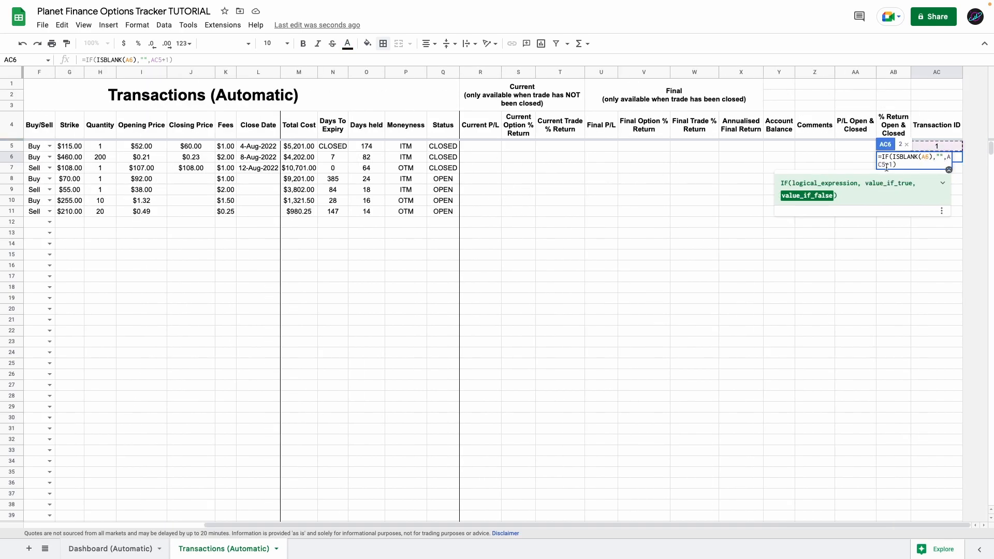
key("Escape")
left_click(936, 147)
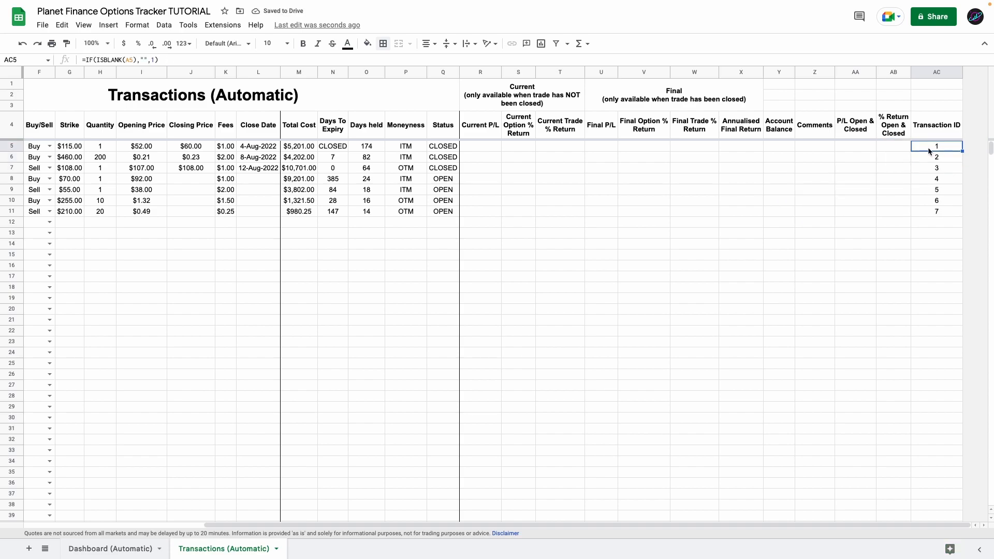
Test the Transaction ID numbering with a trial Asset Ticker entry in A12, and undo the entry.
scroll(875, 150, "left", 5)
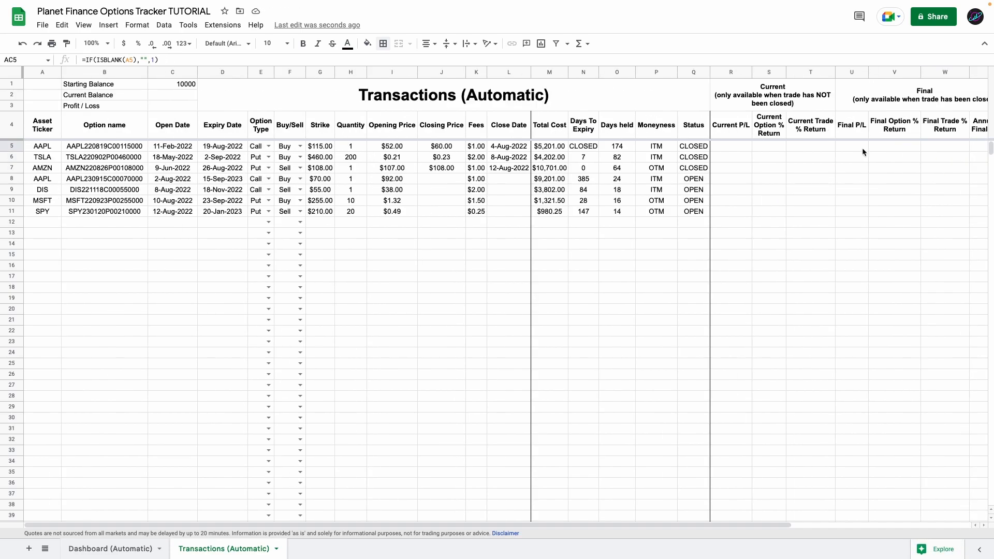
left_click(51, 230)
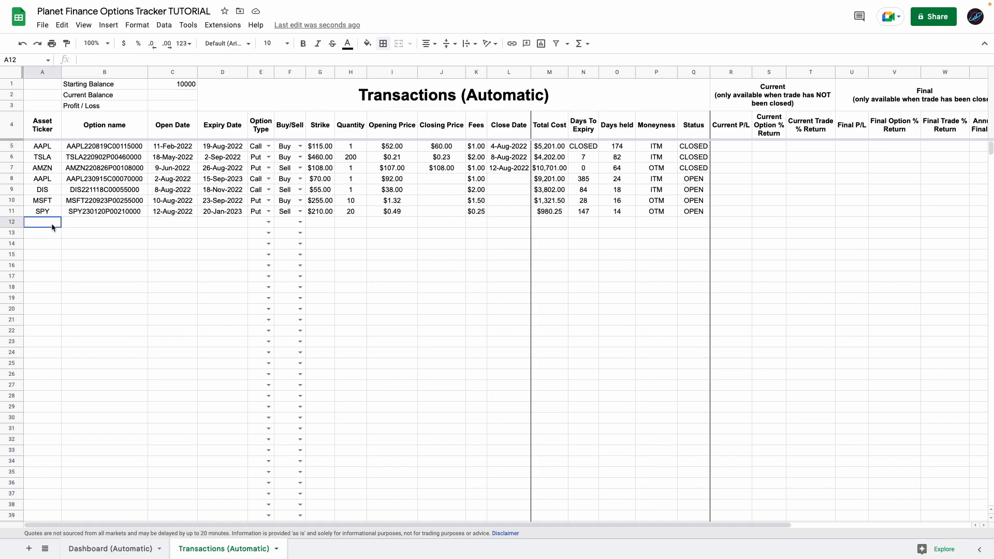
scroll(716, 222, "right", 5)
left_click(942, 223)
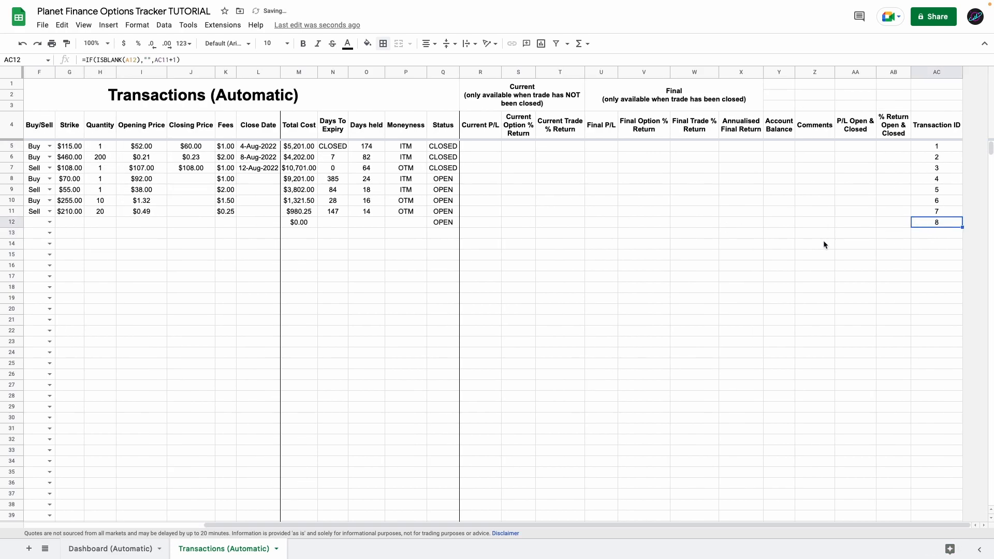
scroll(825, 238, "left", 5)
key("super+z")
Compare the Transaction IDs with the asset tickers and option names of the first trades.
left_click(44, 149)
left_click_drag(47, 168, 49, 189)
left_click_drag(100, 149, 104, 169)
scroll(900, 145, "right", 5)
left_click_drag(937, 200, 939, 158)
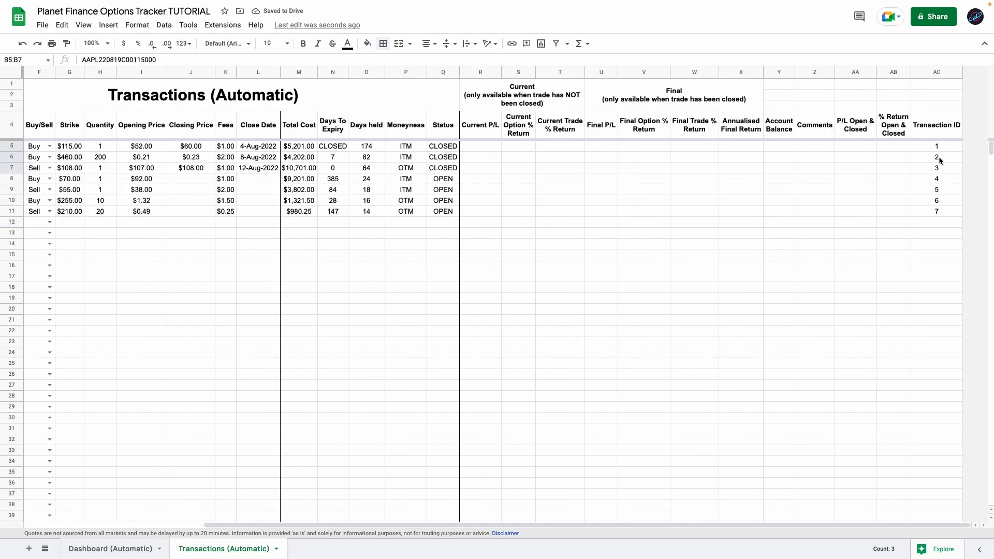
scroll(585, 179, "left", 5)
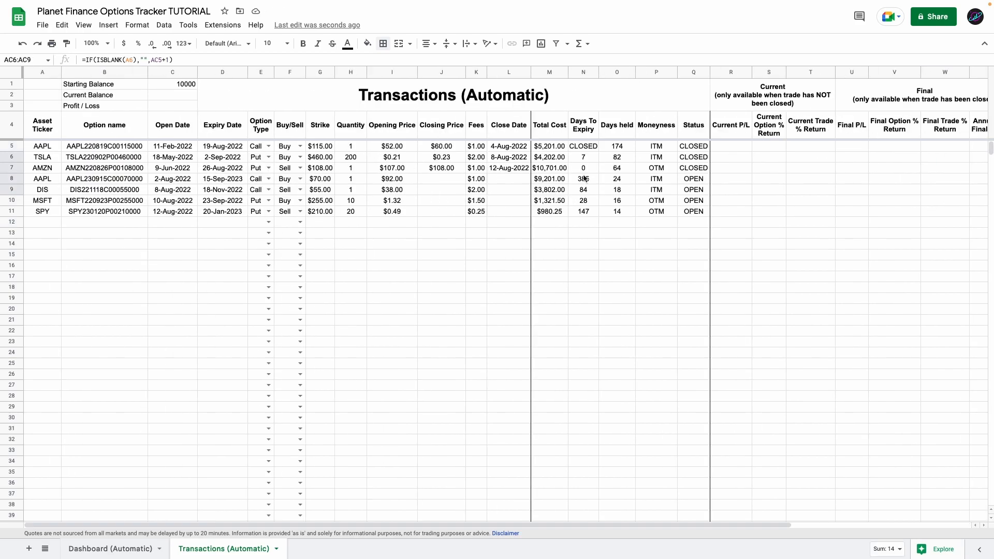
Enter the headers "Transaction ID" in B26 and "Asset Ticker" in C26 of the Dashboard (Automatic) sheet.
left_click(110, 549)
left_click(105, 361)
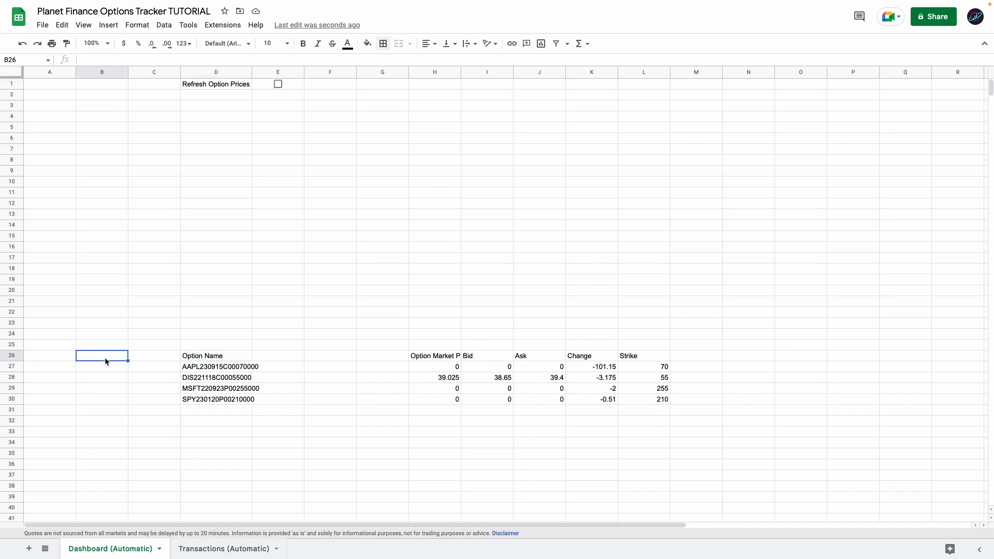
type("Transaction ID\tAsset Ticker")
Fill the Transaction ID column from B27 down with =IF(ISBLANK(D27),"",IFERROR(INDEX('Transactions (Automatic)'!$AC:$AC,MATCH(D27,'Transactions (Automatic)'!$B:$B,0)),"")).
left_click(82, 371)
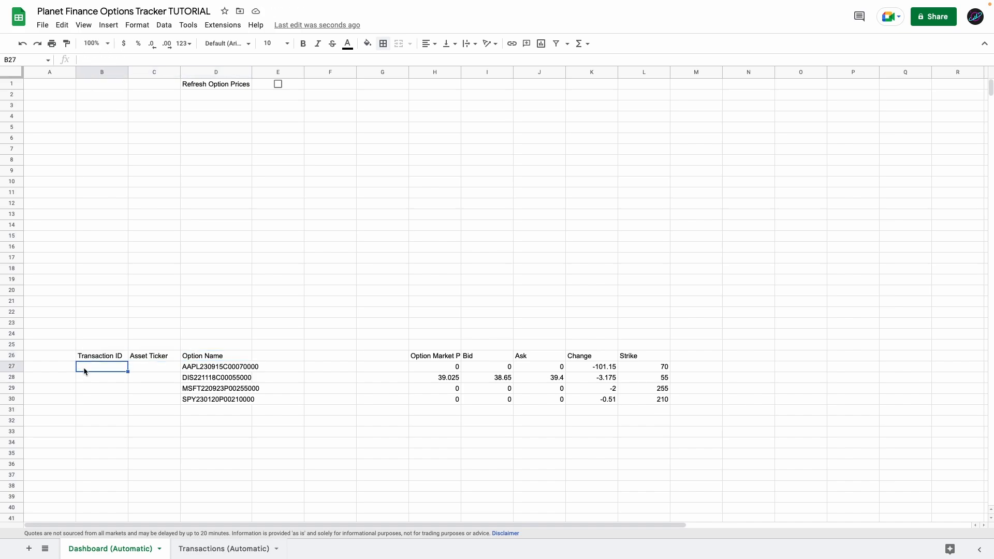
left_click(208, 372)
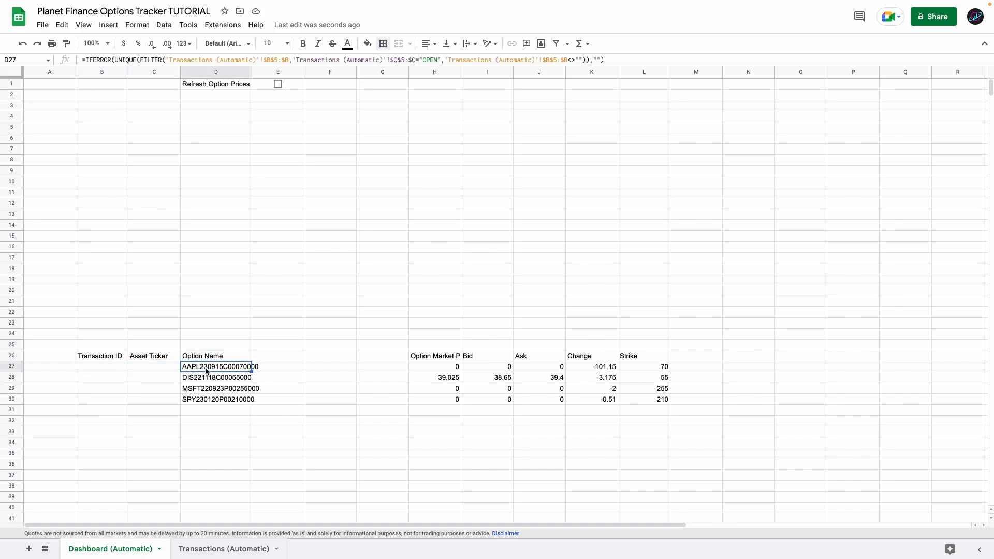
double_click(83, 371)
left_click(192, 367)
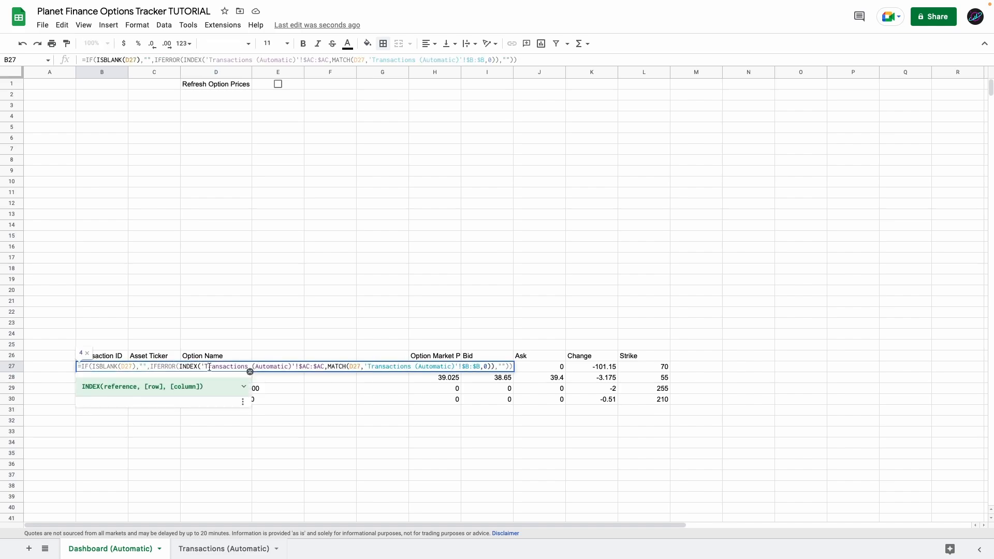
left_click(321, 366)
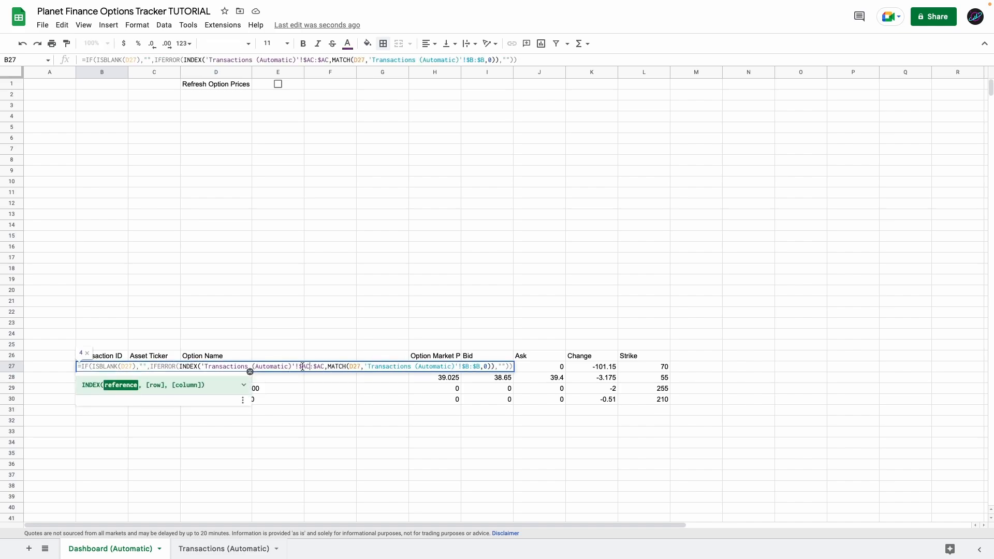
left_click_drag(303, 367, 324, 367)
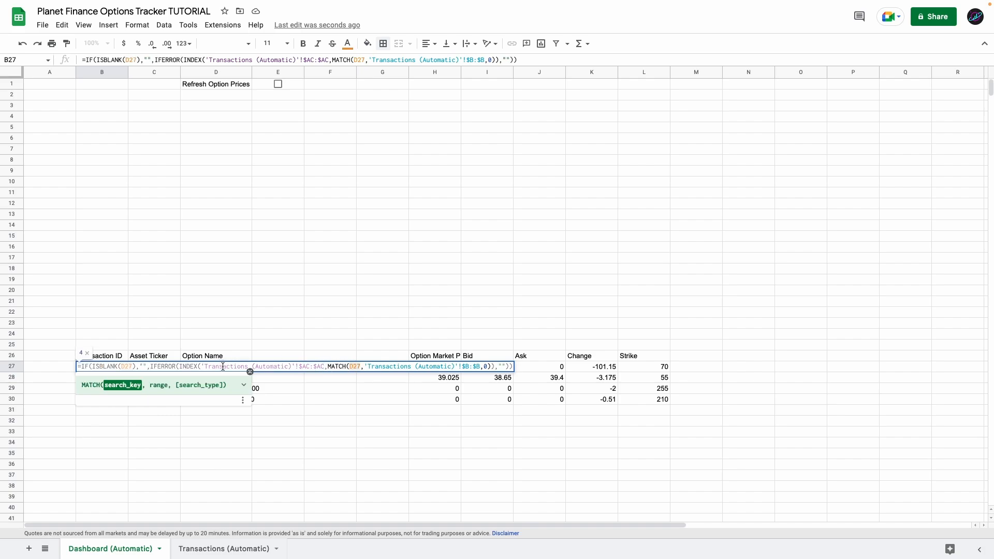
left_click_drag(421, 367, 477, 367)
key("Return")
left_click(201, 368)
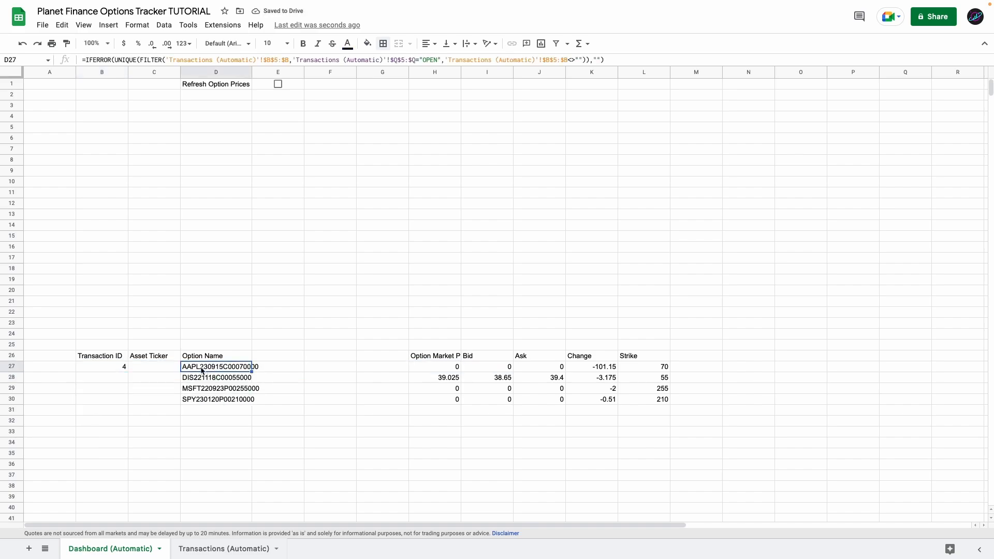
left_click(105, 372)
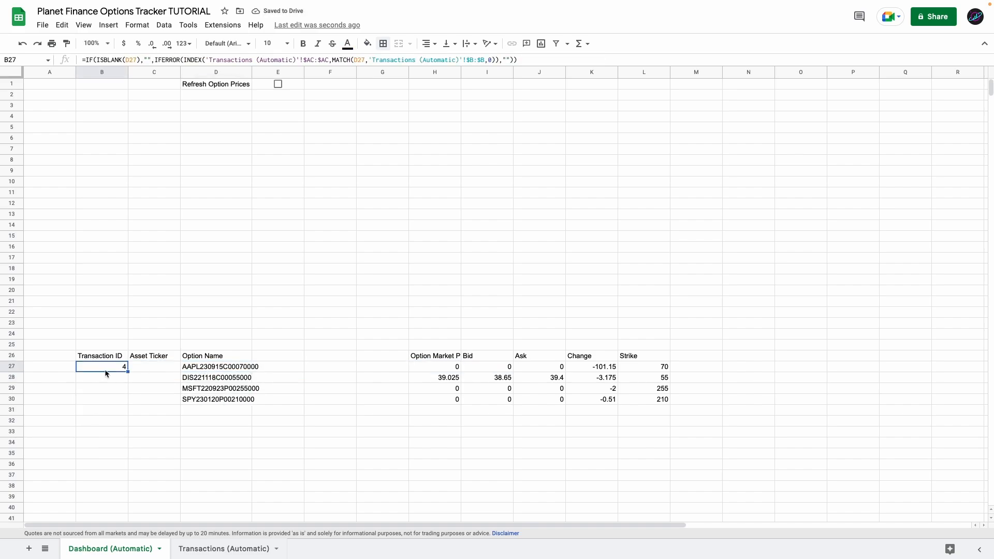
Fill the Asset Ticker column from C27 down with =IF(ISBLANK(D27),"",IFERROR(INDEX('Transactions (Automatic)'!$A:$A,MATCH(D27,'Transactions (Automatic)'!$B:$B,0)),"")).
double_click(158, 367)
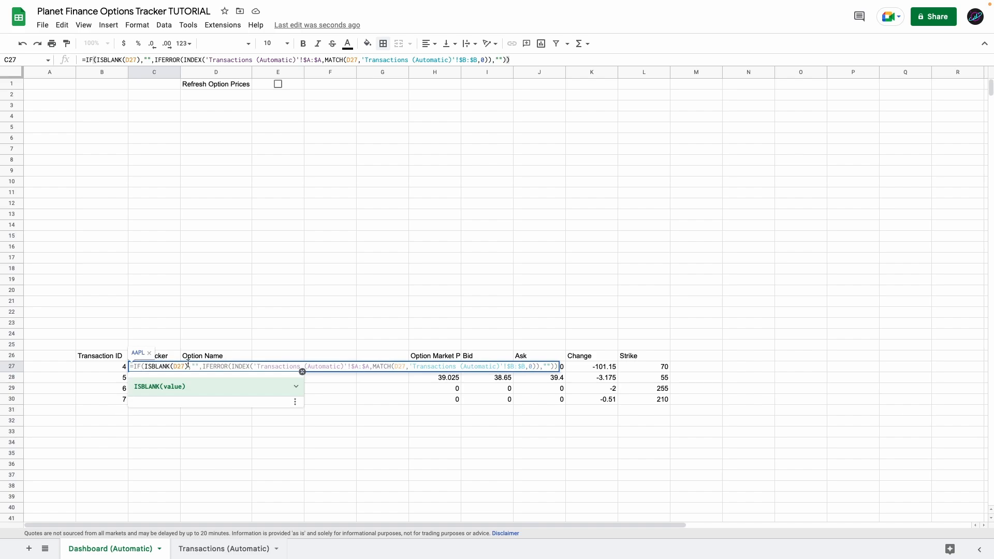
key("super+shift+Down")
key("super+d")
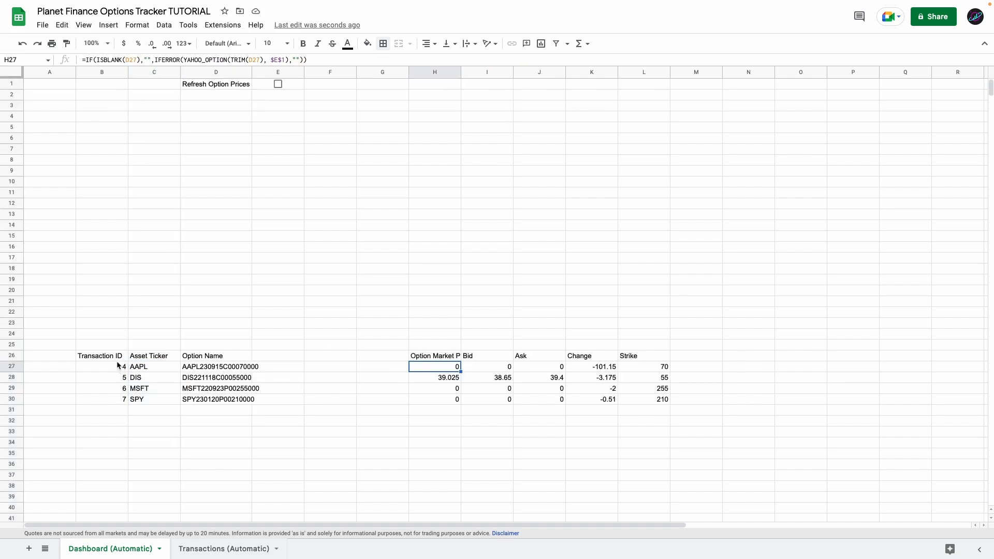
left_click_drag(117, 356, 236, 403)
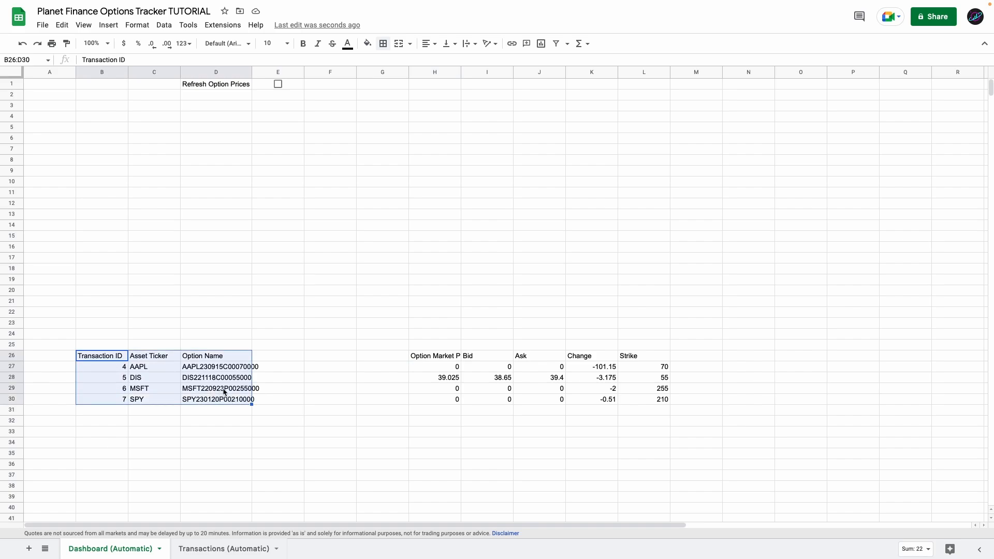
In R5 of the Transactions (Automatic) sheet, enter the open-trade Current P/L formula, matching Dashboard column H prices by ticker, option name and Transaction ID.
left_click(218, 545)
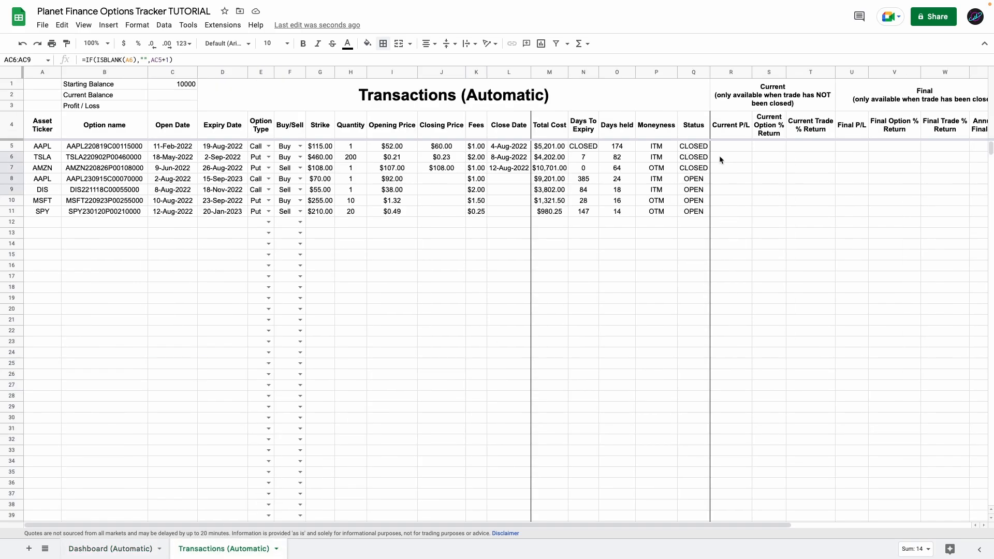
left_click_drag(728, 178, 822, 210)
left_click(742, 179)
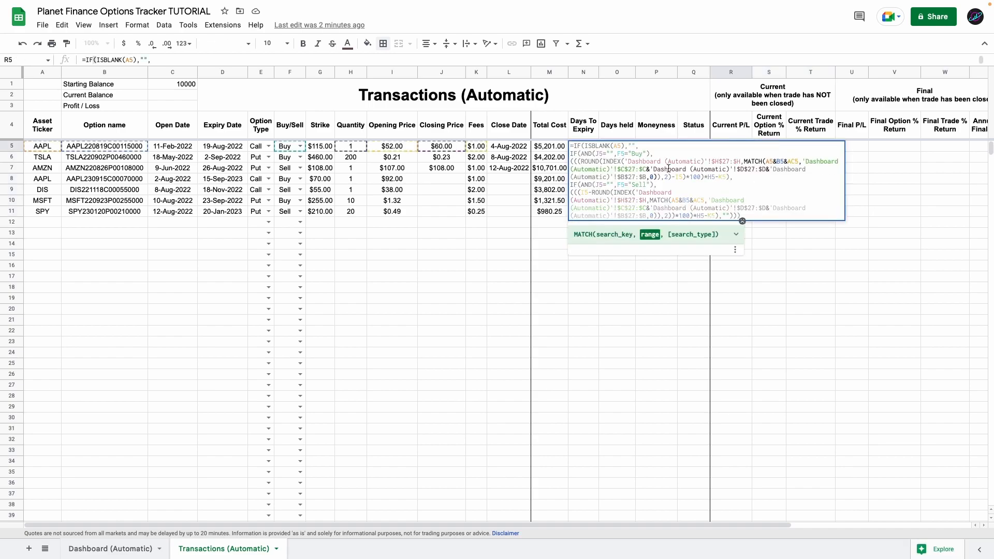
Examine the Buy and Sell branches of the R5 formula, including its price lookup, opening price, quantity and fee references.
left_click(694, 188)
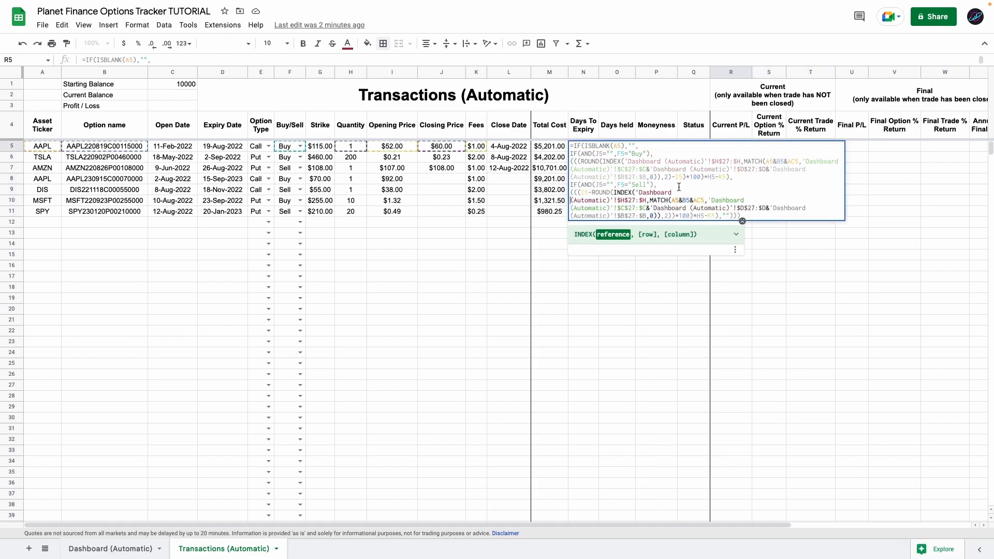
left_click(678, 187)
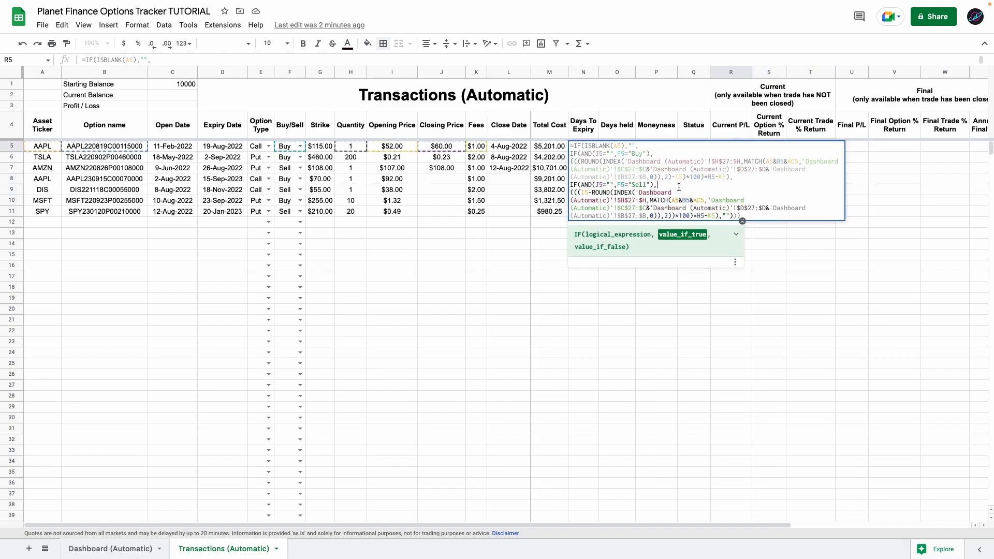
left_click(599, 154)
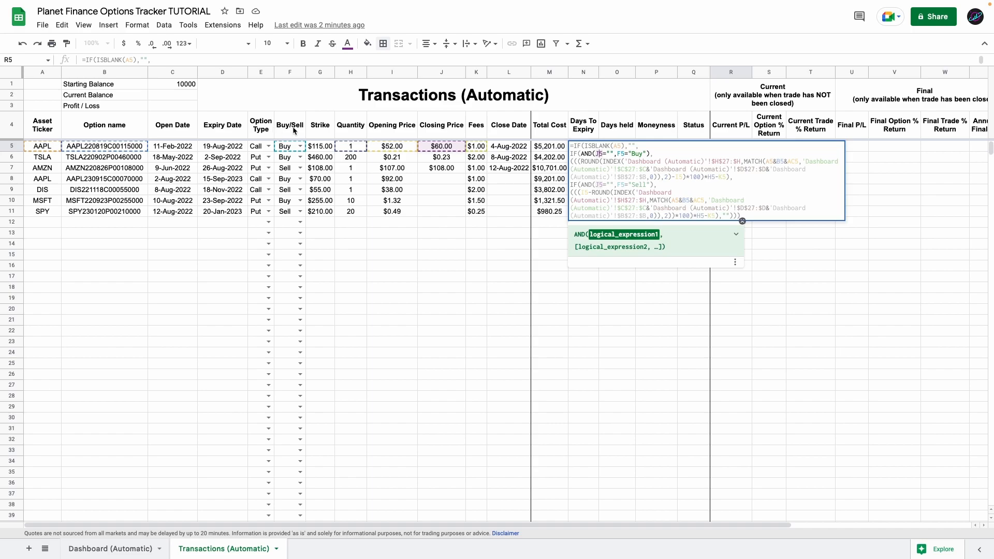
left_click_drag(581, 161, 671, 176)
left_click(679, 176)
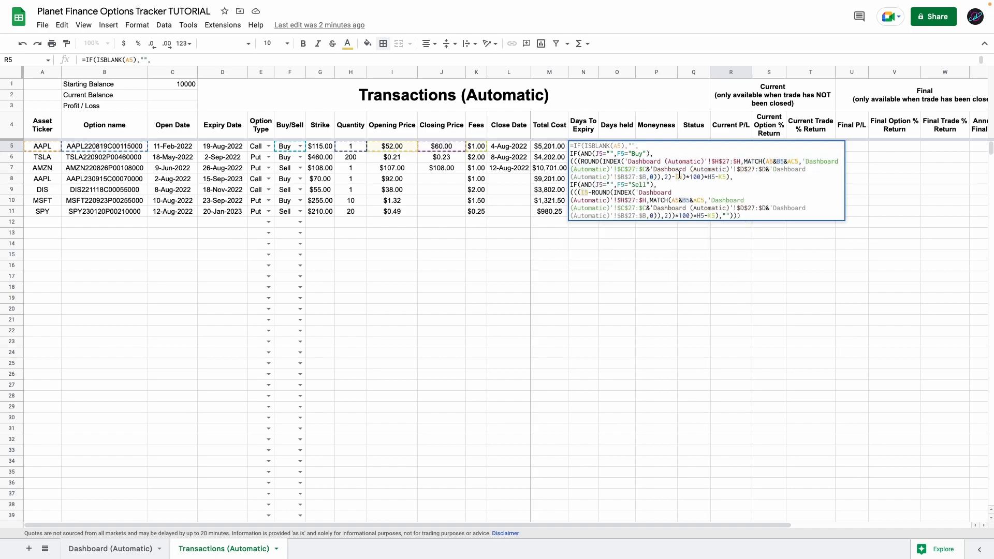
left_click(708, 177)
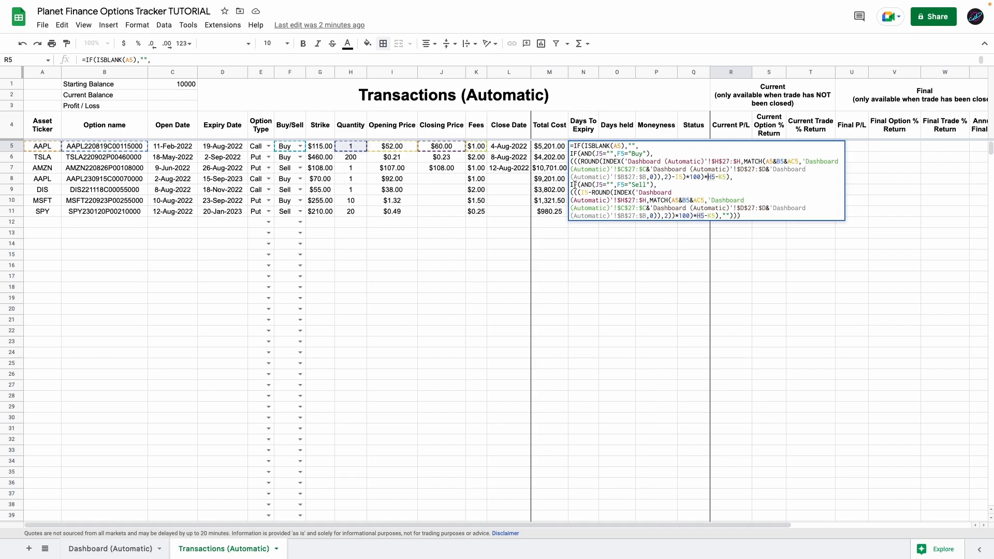
left_click(644, 185)
left_click(653, 185)
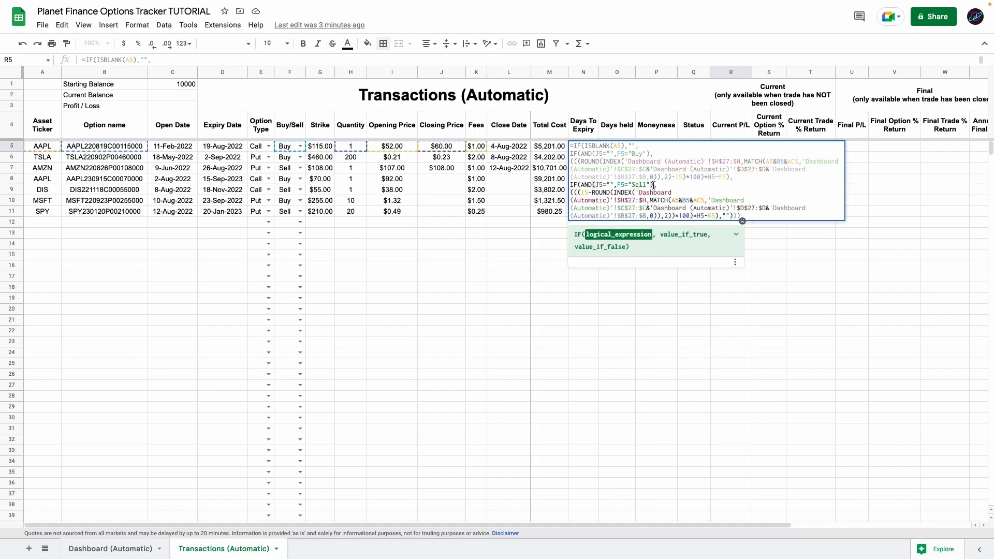
left_click(715, 207)
left_click(583, 193)
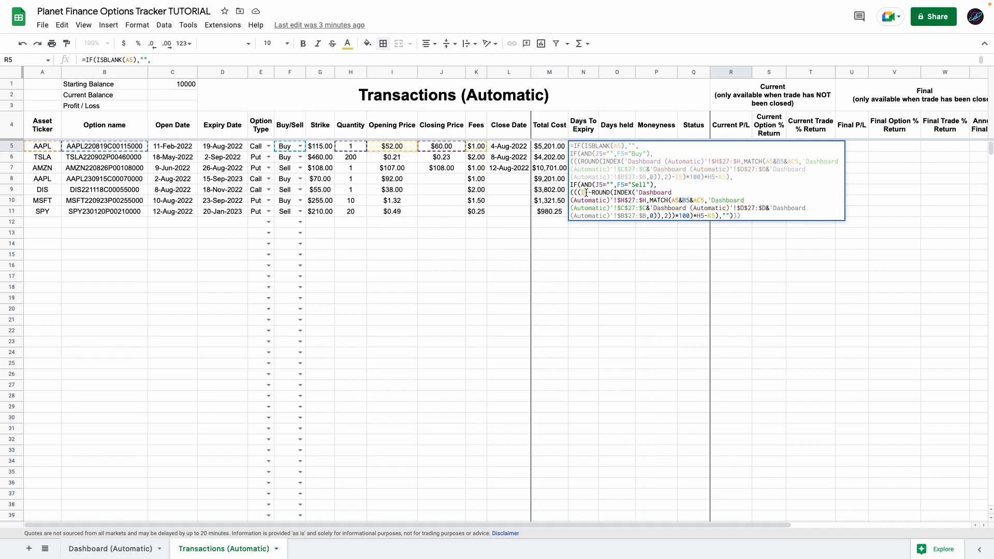
left_click_drag(591, 192, 645, 205)
left_click(684, 200)
Fill the Current P/L, Current Option % Return and Current Trade % Return formulas down columns R, S and T from row 5.
key("Return")
key("super+shift+Down")
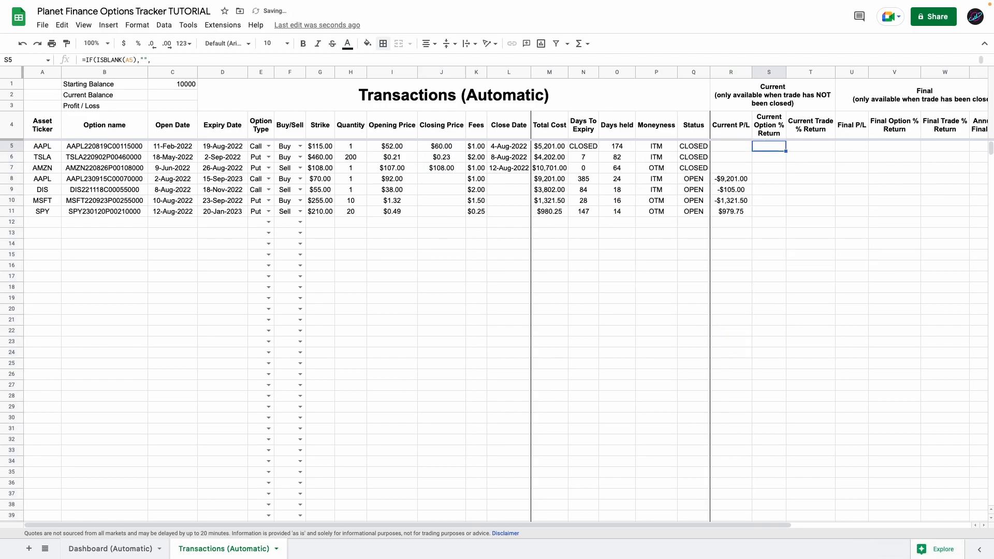
key("Up")
key("super+shift+Down")
key("super+d")
key("super+Down")
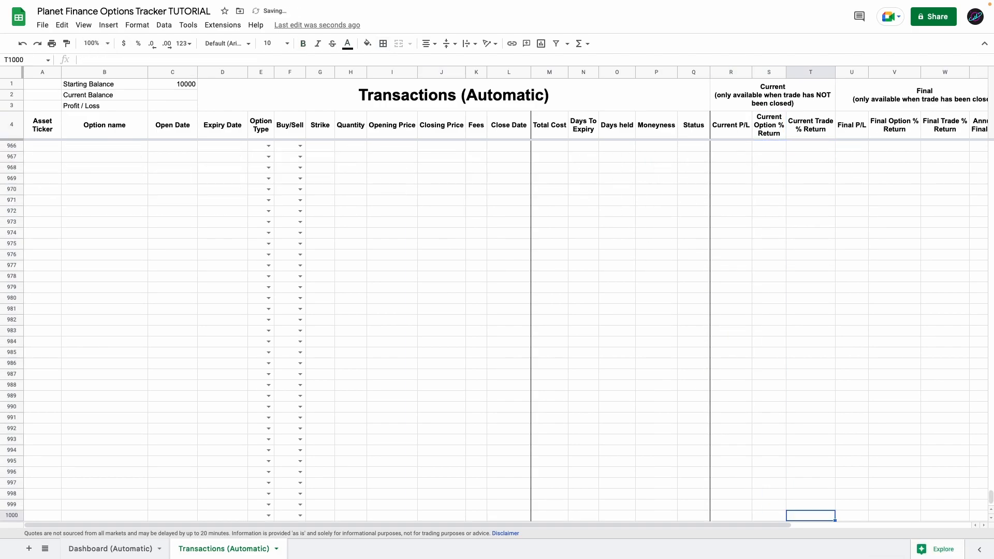
key("super+shift+Up")
key("super+d")
key("super+Up")
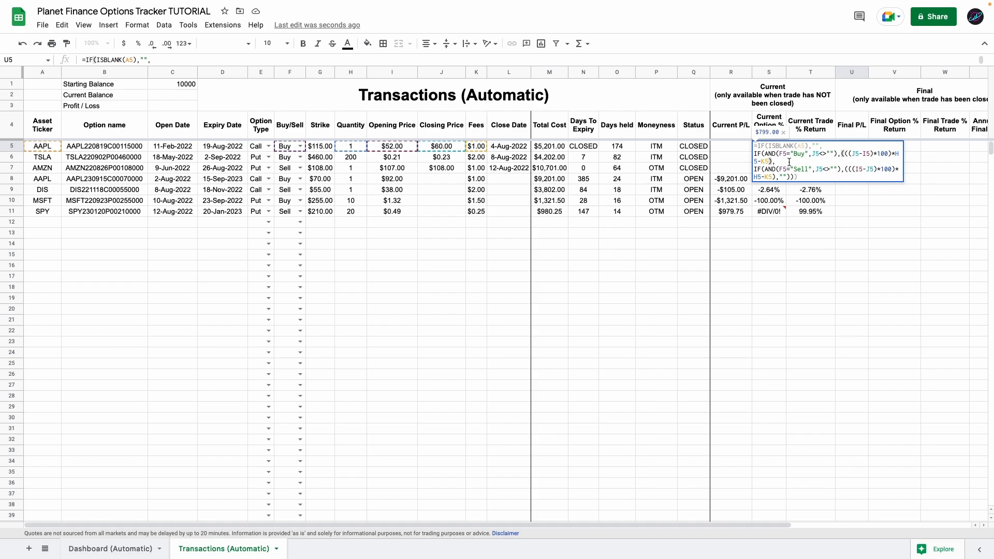
Fill U5 down with =IF(ISBLANK(A5),"",IF(AND(F5="Buy",J5<>""),(((J5-I5)*100)*H5-K5),IF(AND(F5="Sell",J5<>""),(((I5-J5)*100)*H5-K5),""))), and add the final return formulas in columns V to X as percentages.
left_click(794, 158)
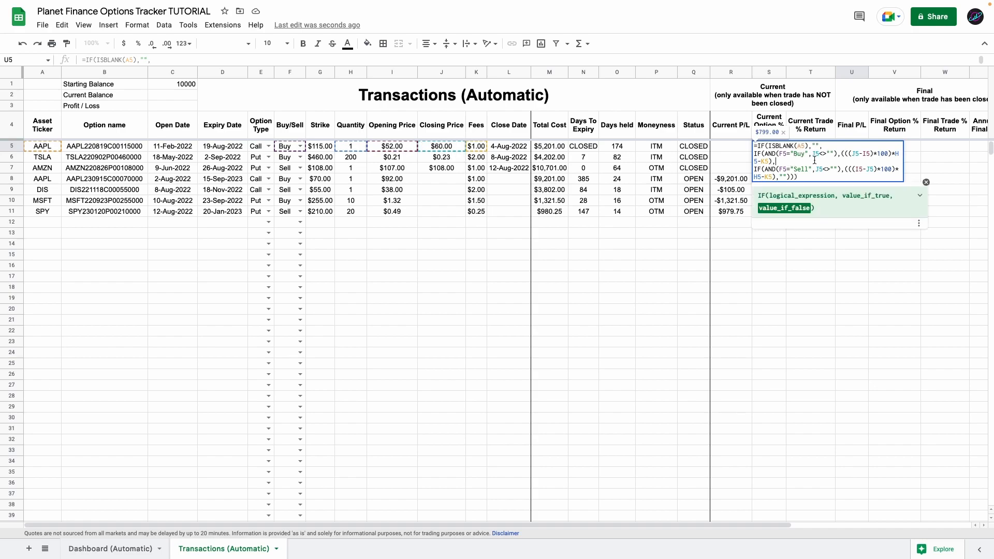
key("Return")
key("ctrl+Return")
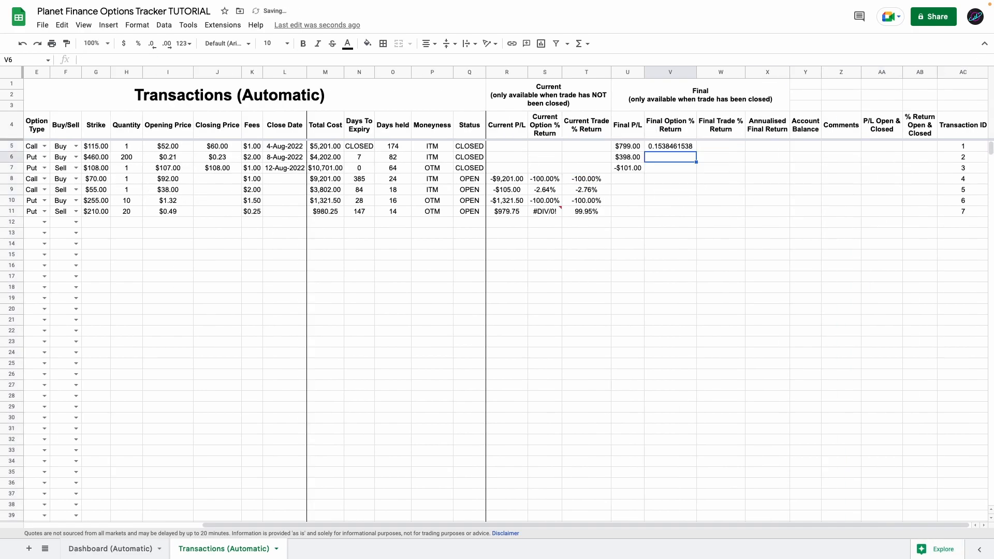
key("ctrl+Return")
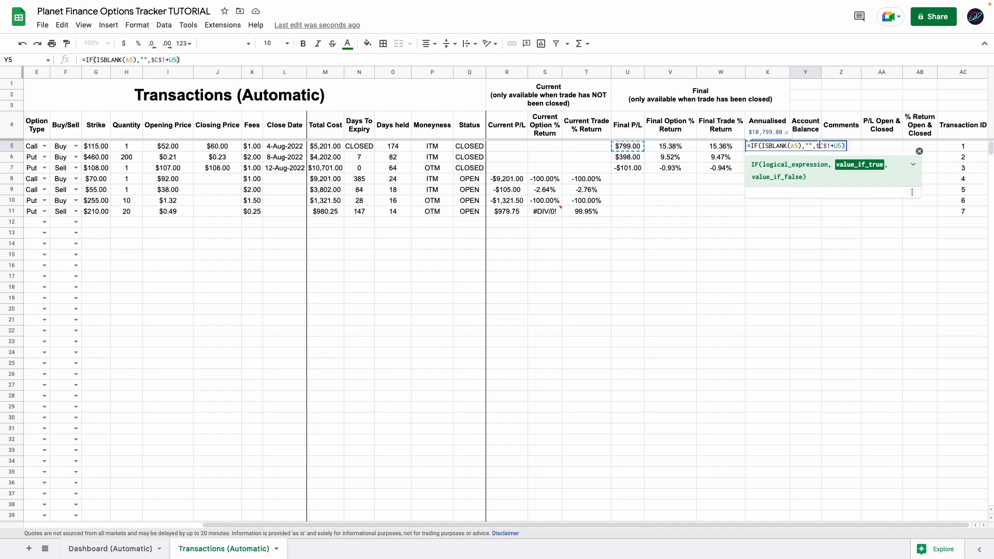
Enter the first Account Balance formula in Y5 as =IF(ISBLANK(A5),"",$C$1+U5), adding Final P/L to the starting balance.
left_click(820, 147)
scroll(723, 163, "left", 5)
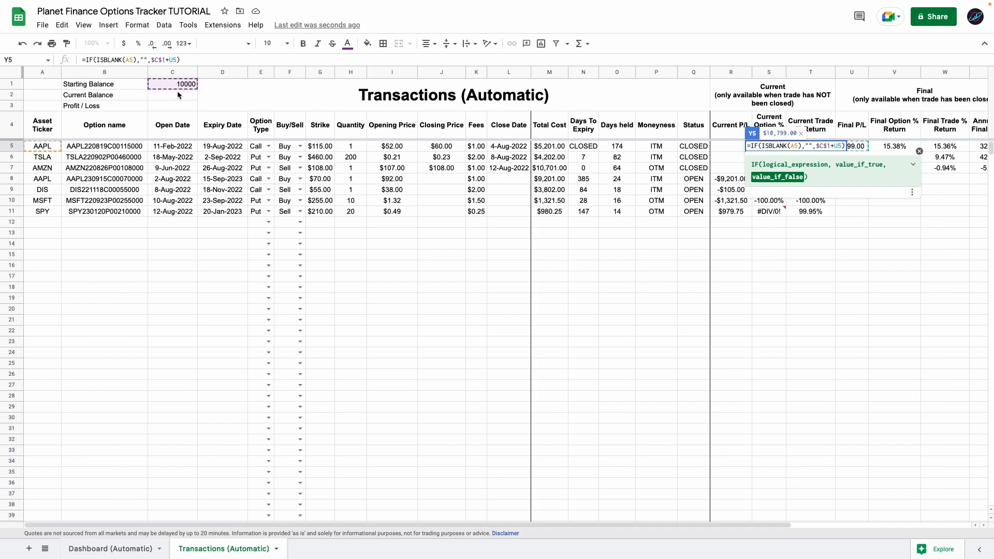
scroll(595, 156, "right", 5)
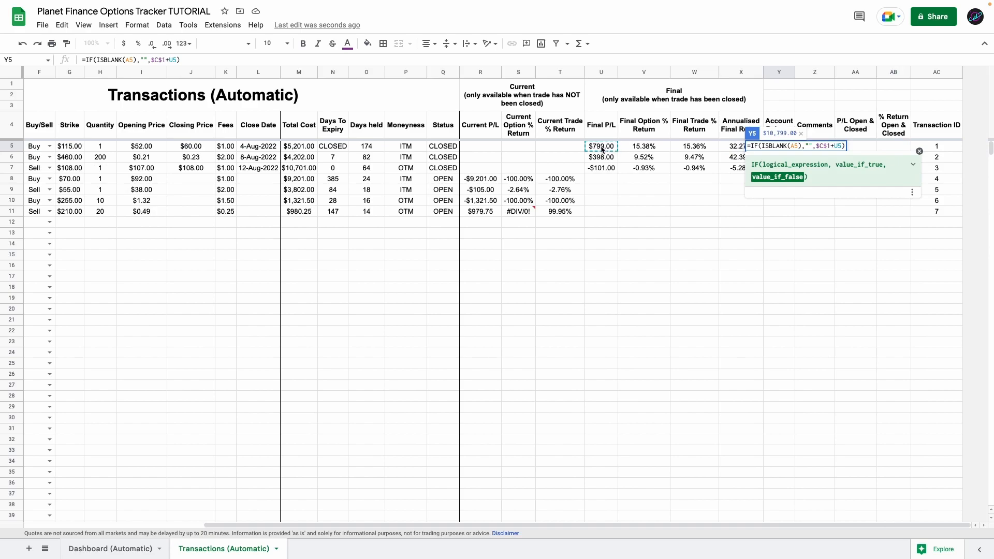
key("Return")
Fill the Account Balance column from Y6 down with =IF(ISBLANK(A6),"",Y5+U6) and fit the column width to its contents.
double_click(785, 158)
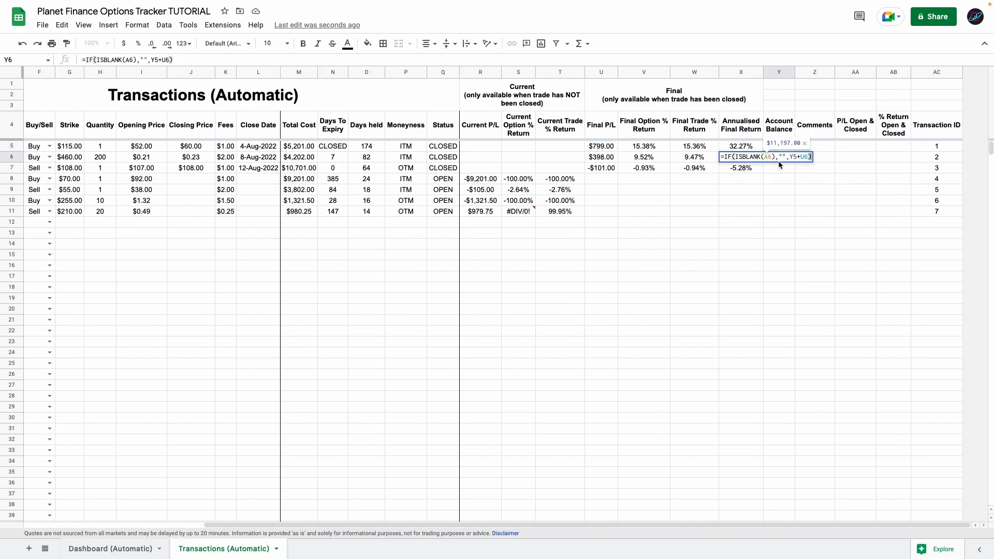
left_click(797, 158)
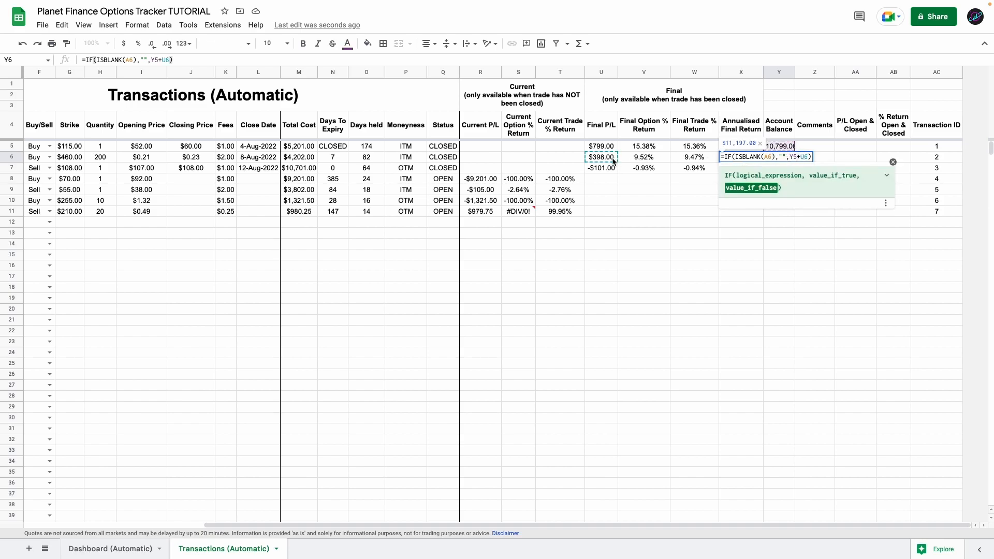
key("Escape")
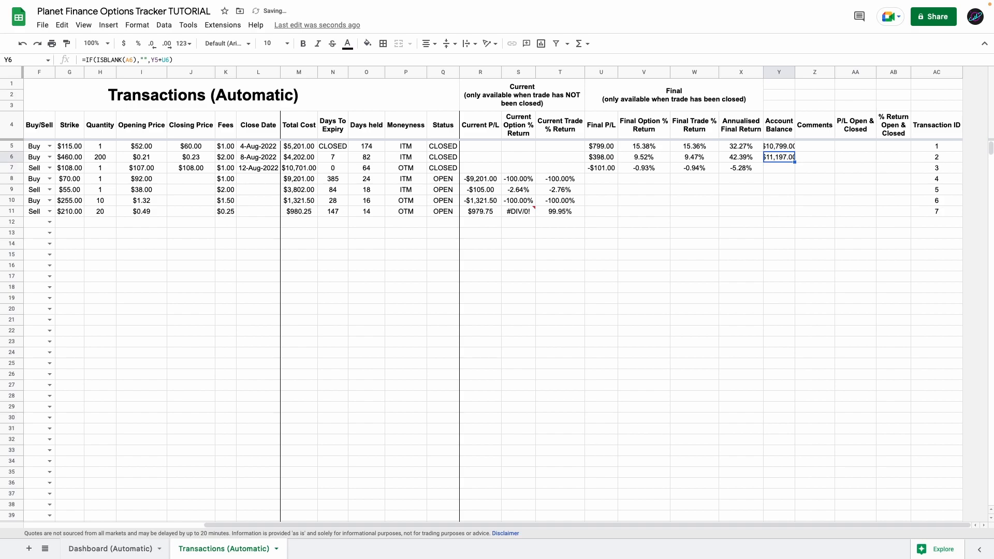
key("super+Up")
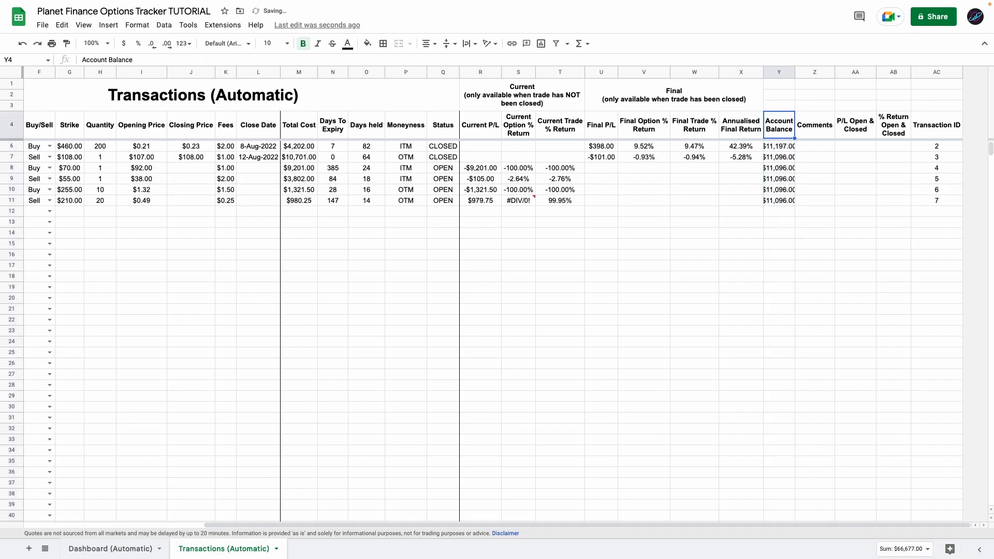
double_click(795, 73)
Fill the P/L Open & Closed column from AA5 down with =IF(ISBLANK(A5),"",IF(U5="",R5,U5)).
left_click(825, 148)
left_click(850, 148)
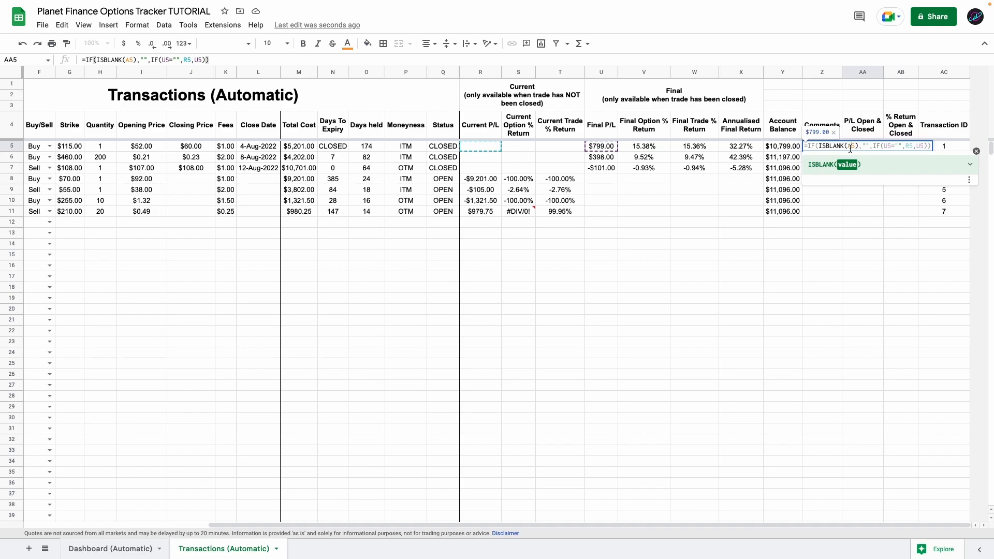
key("Return")
key("super+shift+Down")
key("super+d")
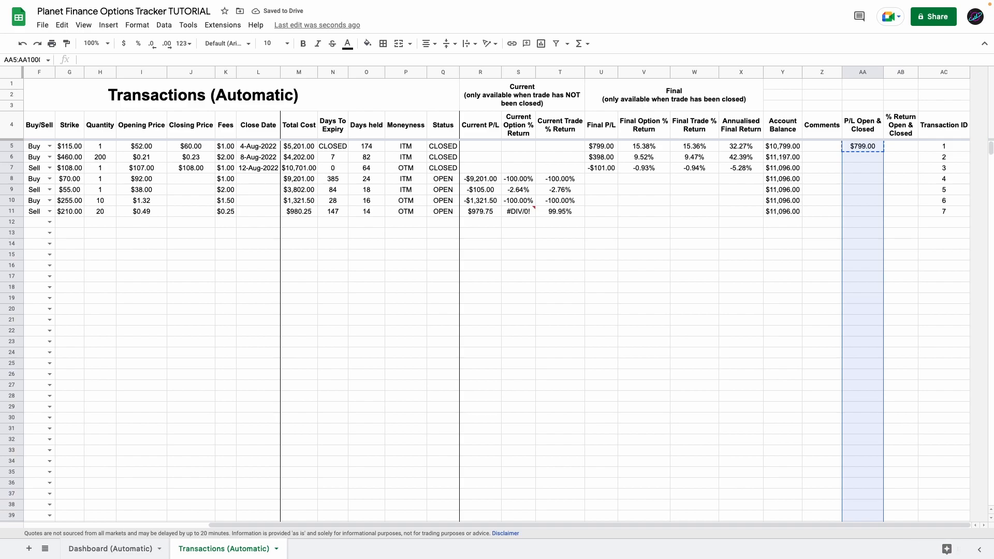
Fill the % Return Open & Closed column from AB5 down with =IF(ISBLANK(A5),"",IF(W5="",T5,W5)).
left_click_drag(862, 71, 962, 85)
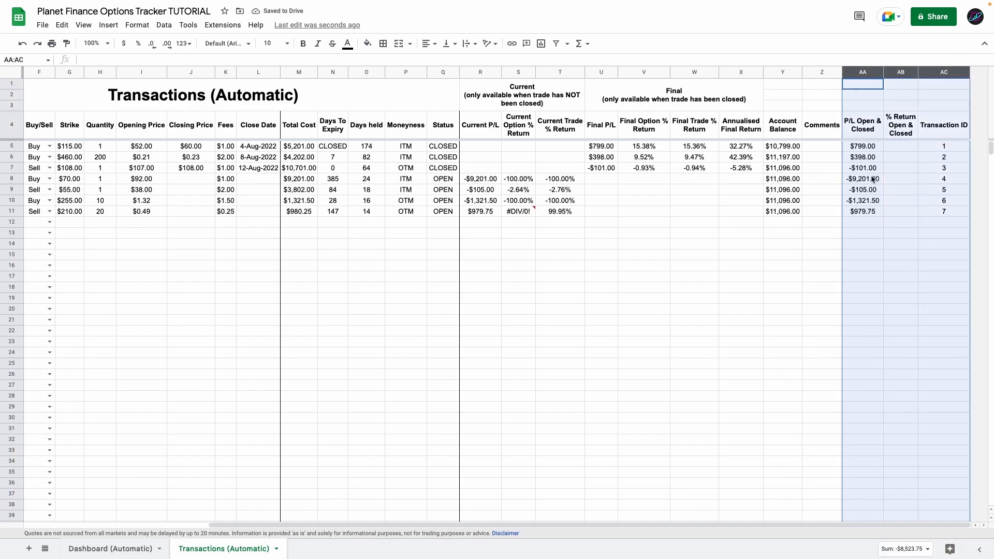
left_click(868, 147)
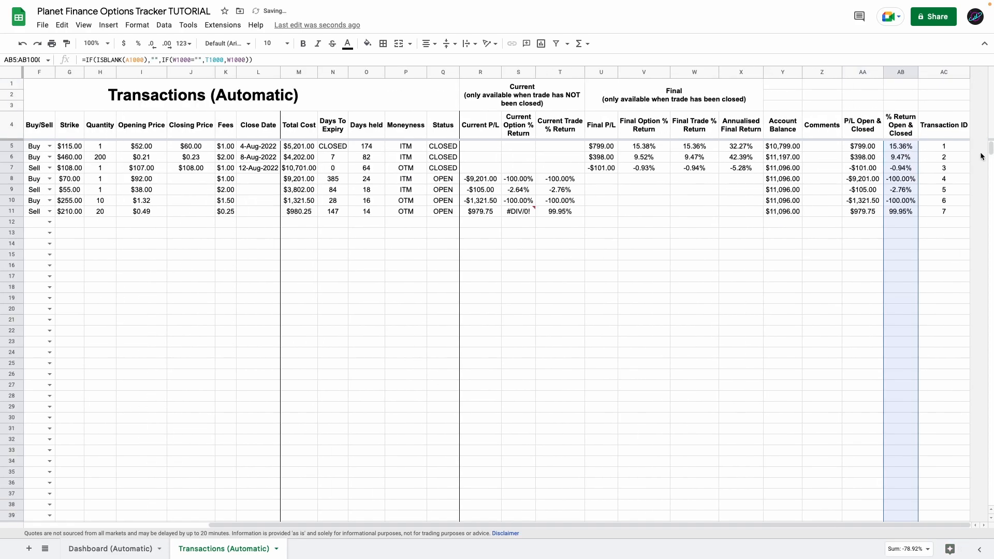
left_click(644, 243)
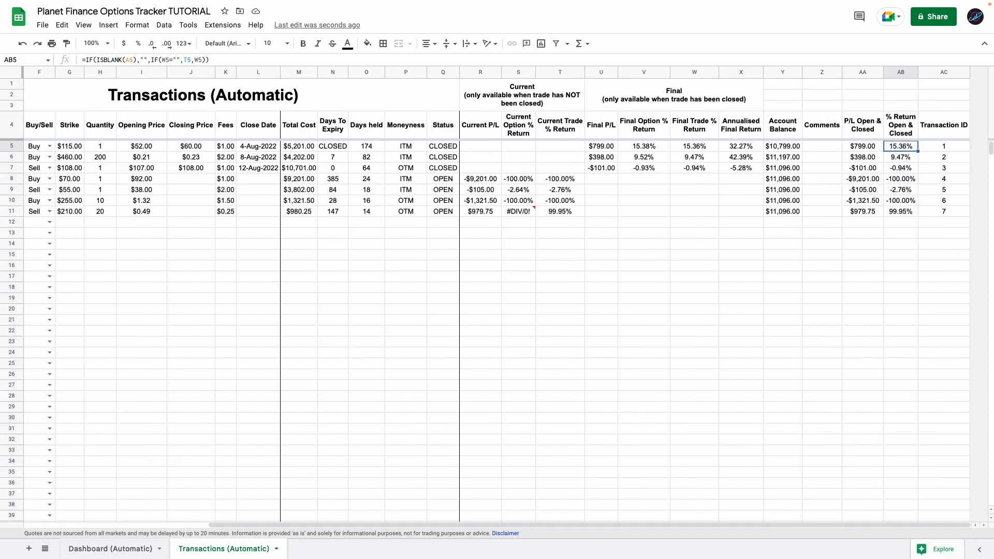
Review the Current P/L column, comparing the cells of the closed trades with those of the open trades.
scroll(665, 250, "left", 5)
left_click(278, 108)
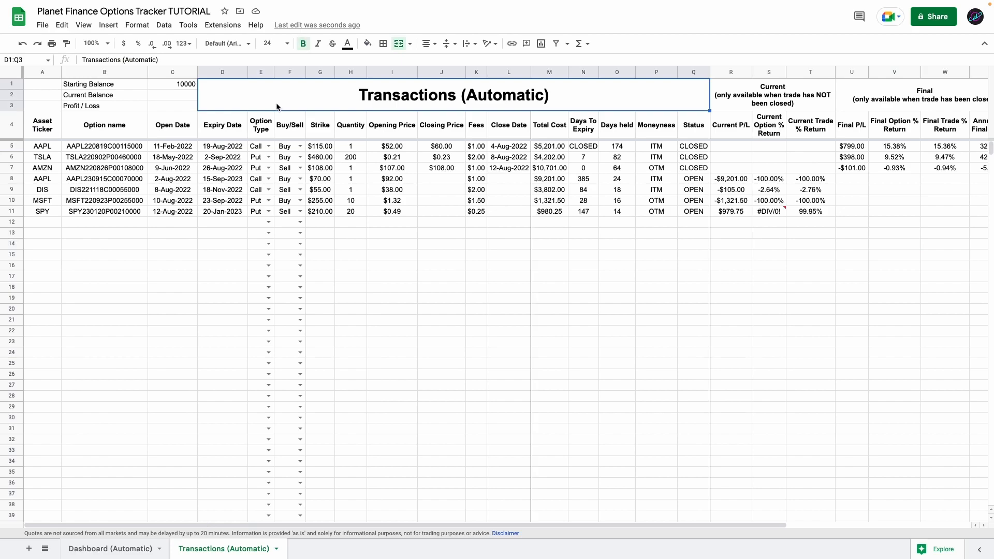
scroll(324, 166, "right", 5)
left_click(481, 147)
left_click_drag(481, 147, 559, 333)
left_click(484, 231)
left_click(478, 146)
left_click_drag(479, 134, 481, 153)
left_click(482, 133)
left_click_drag(513, 103, 501, 232)
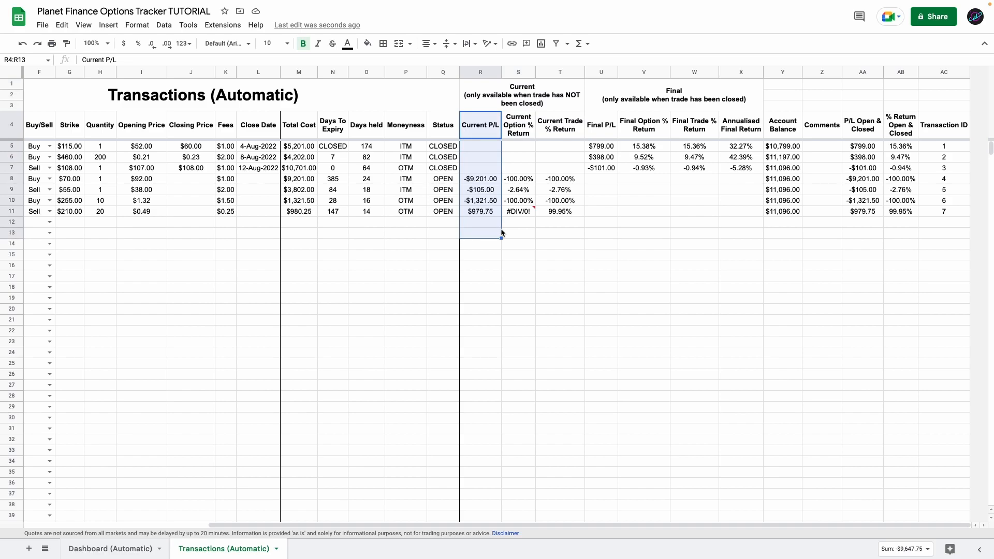
left_click(480, 125)
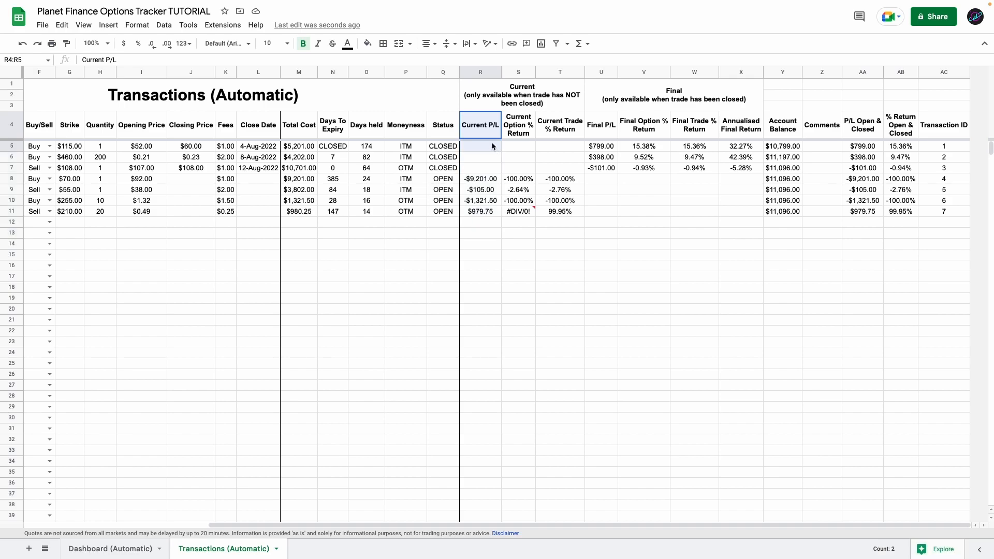
left_click(485, 181)
left_click(492, 211)
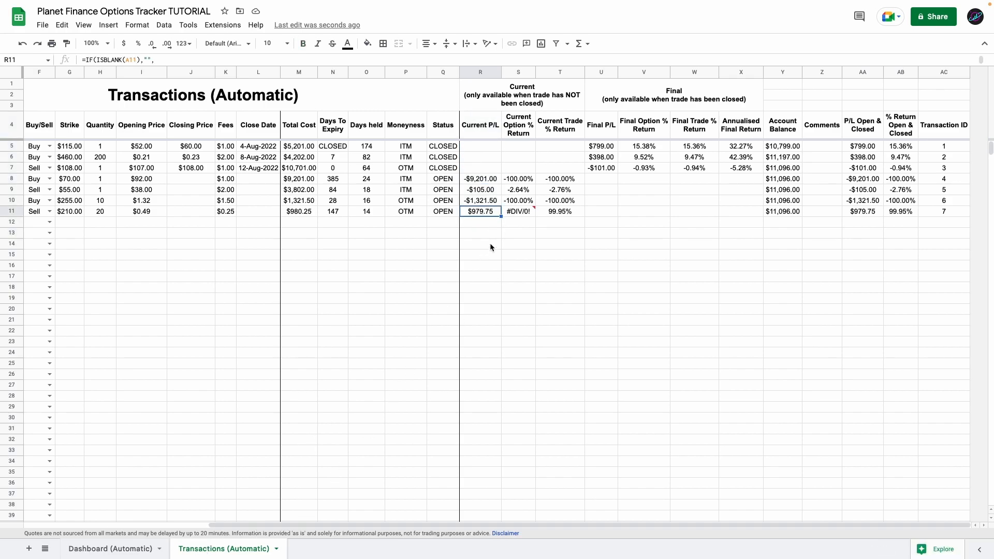
left_click_drag(490, 181, 491, 204)
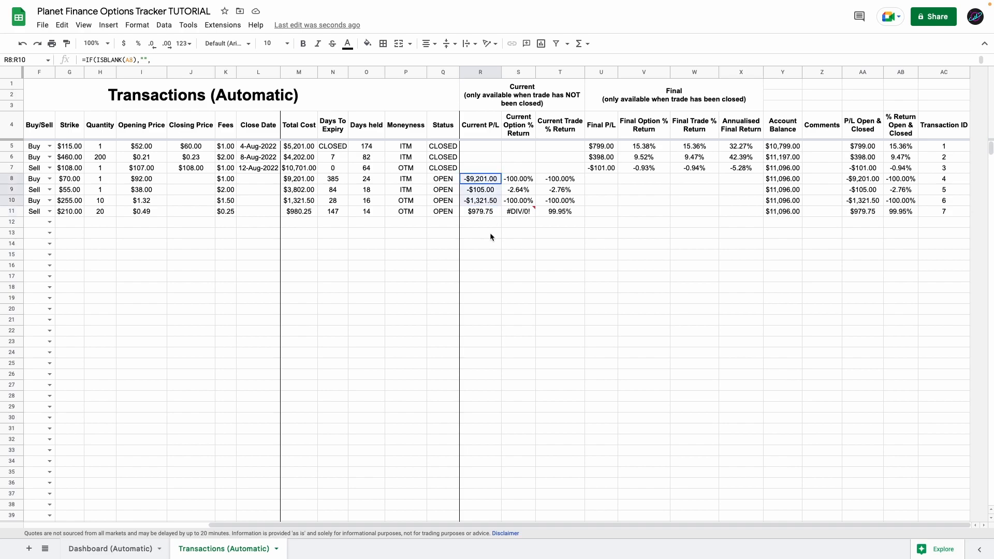
left_click(477, 147)
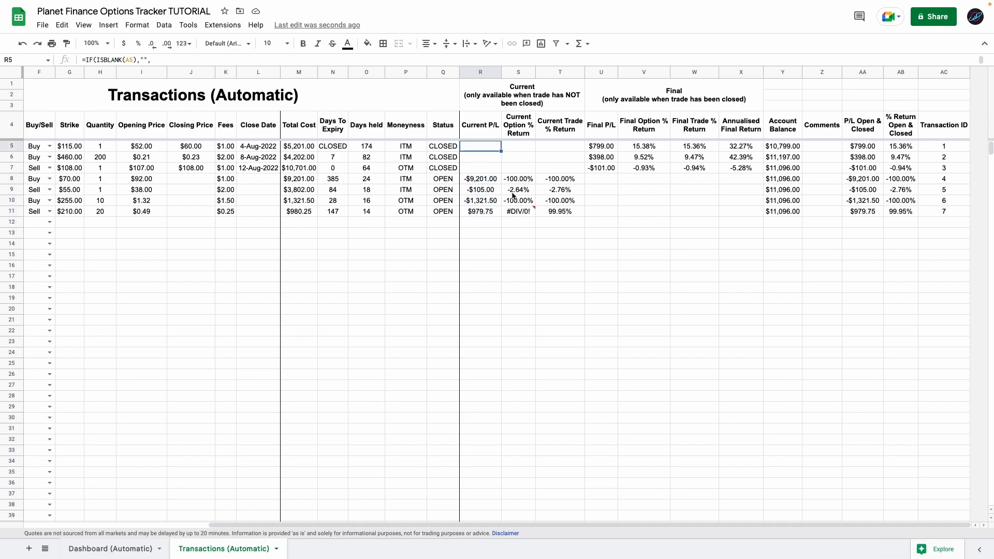
left_click(661, 262)
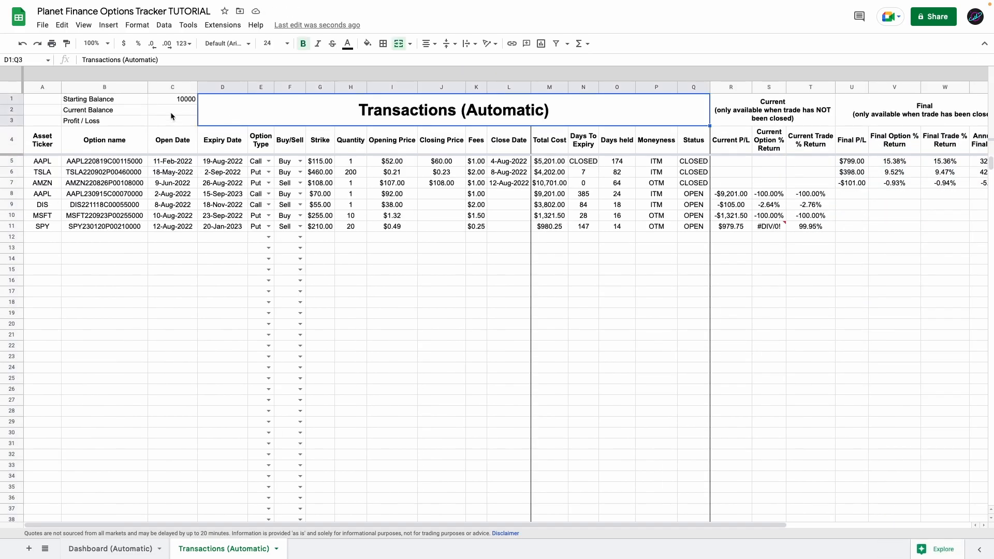
Calculate the Profit / Loss in C3 of the Transactions sheet with =SUM(U5:U).
left_click(170, 112)
left_click(172, 121)
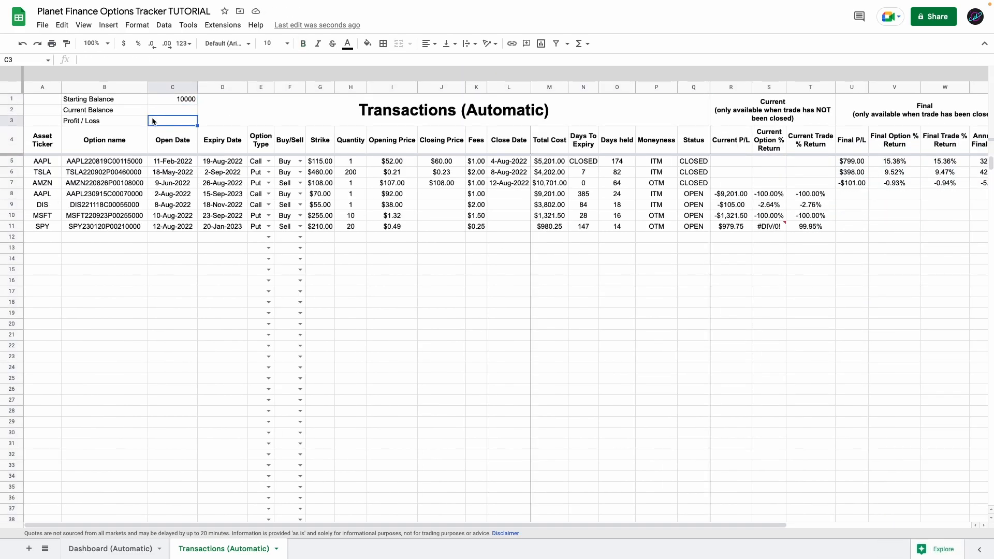
type("=SUM(U5:U)")
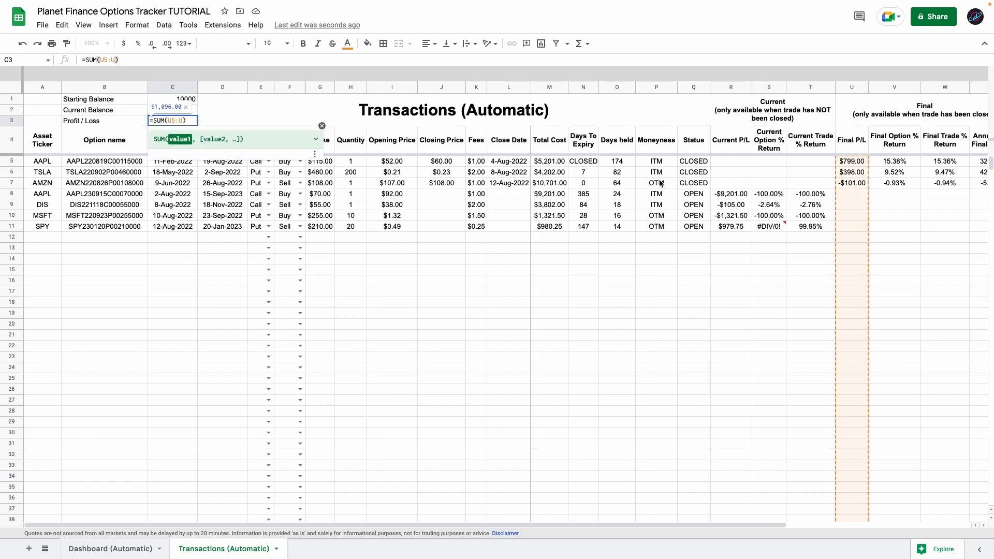
key("Return")
Calculate the Current Balance in C2 with =C1+C3.
left_click(168, 111)
type("=C1")
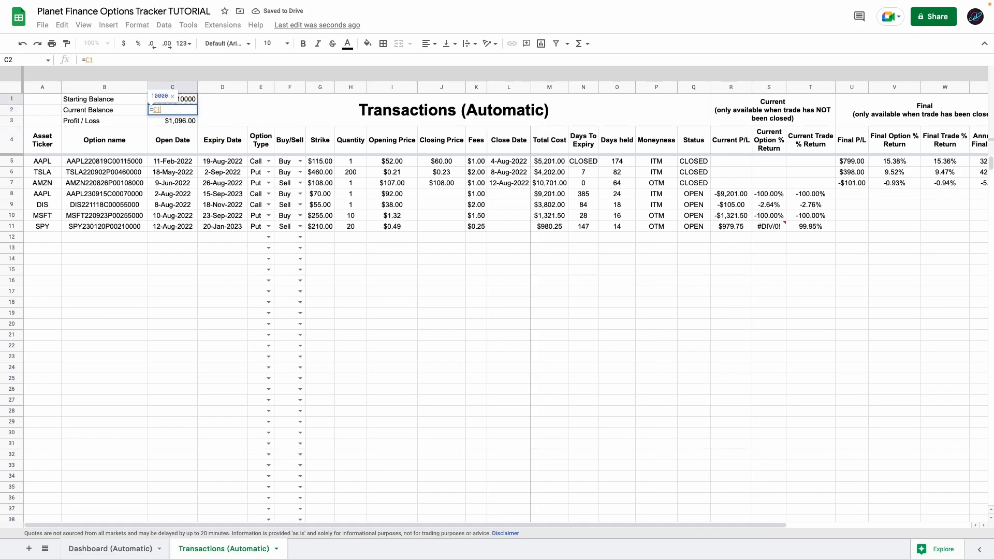
type("+C3")
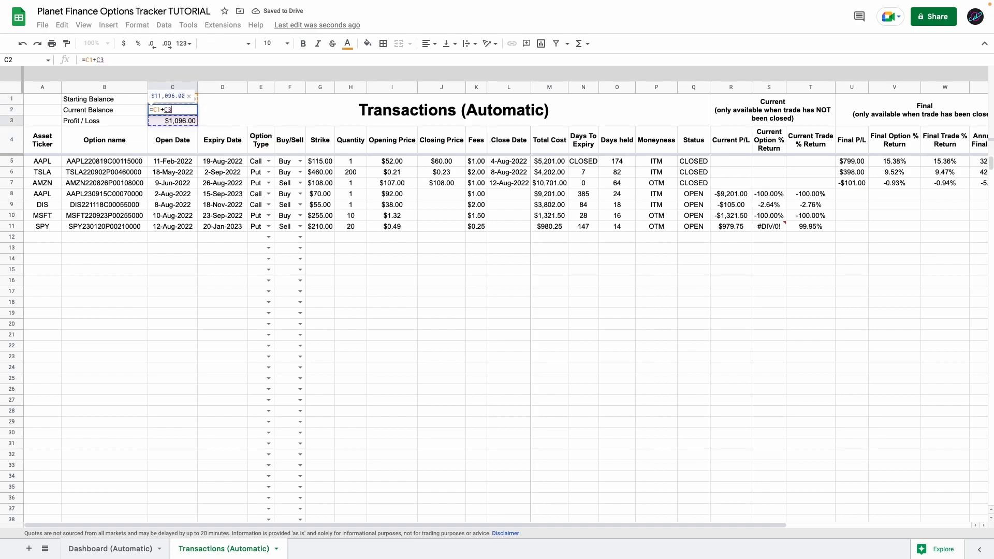
key("Tab")
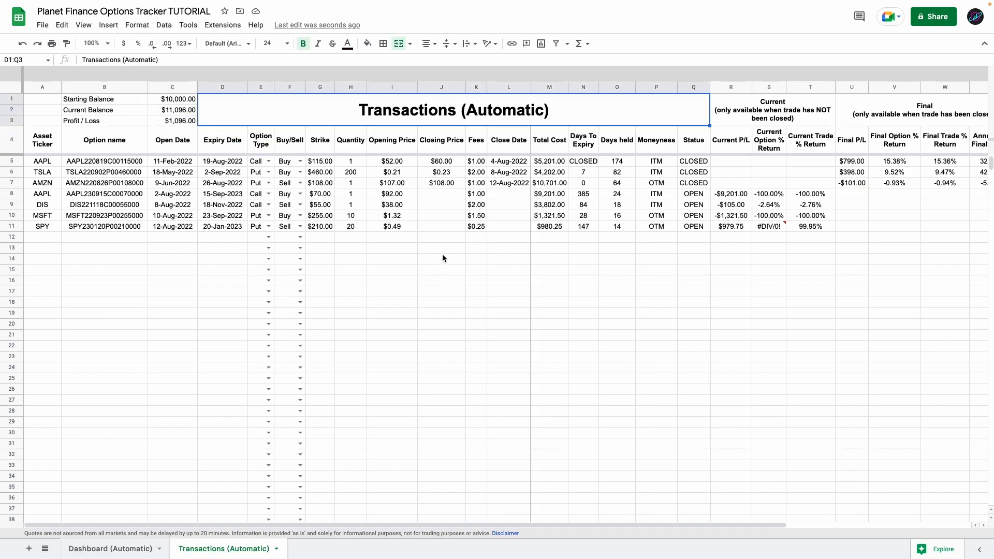
Look over the formatting of the Transactions sheet, including the balance block, the title, the Current and Final group headings and the column headers.
scroll(552, 237, "right", 4)
scroll(518, 243, "left", 4)
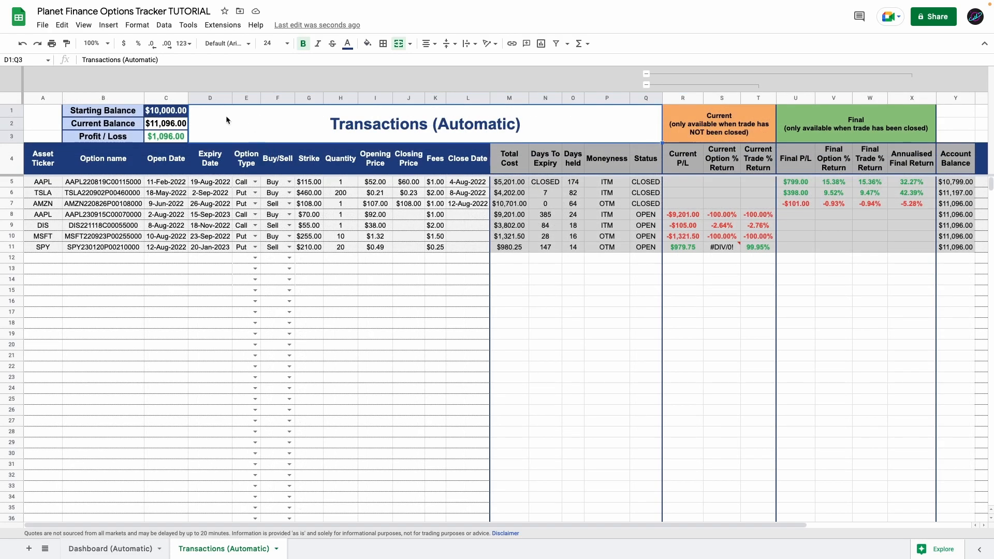
left_click(84, 25)
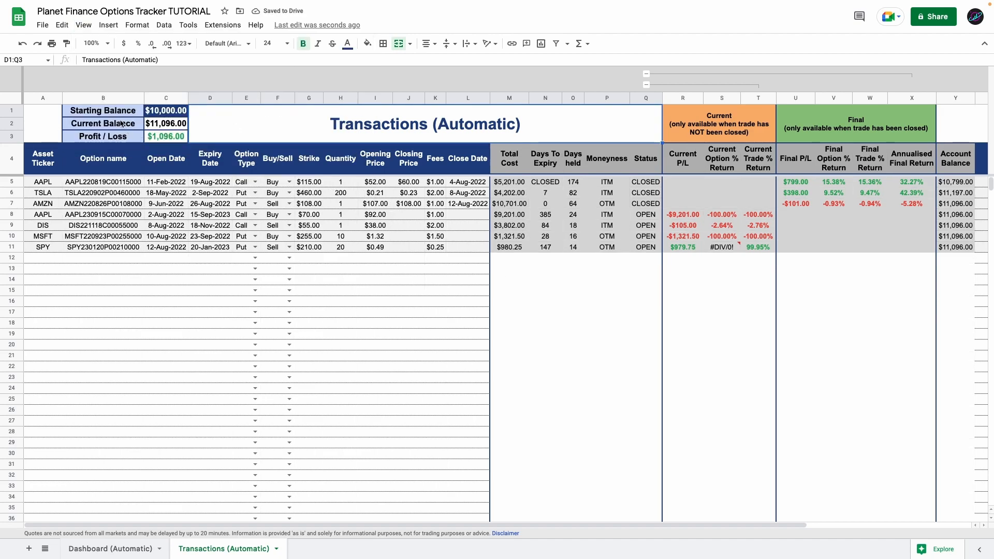
left_click(121, 115)
left_click(393, 117)
left_click(718, 114)
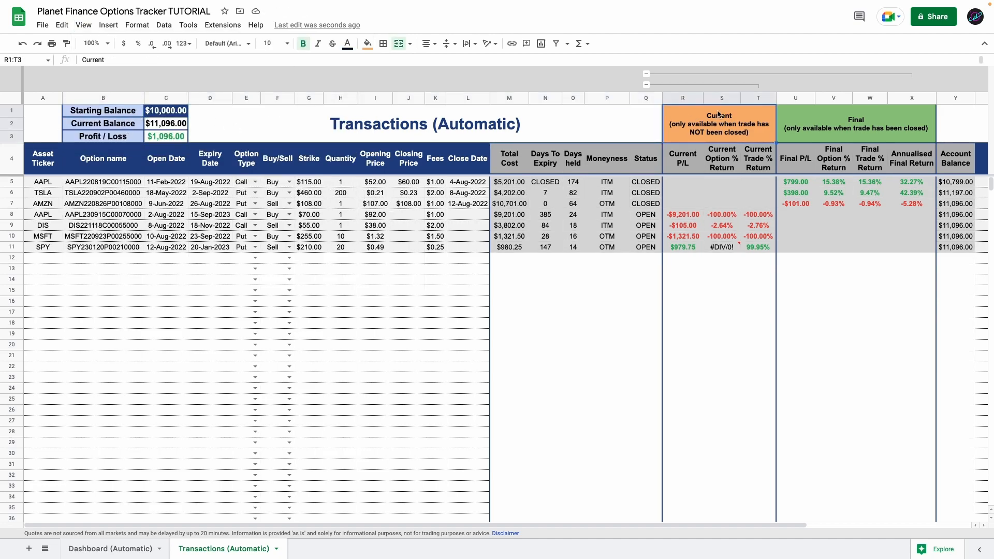
left_click(855, 123)
left_click(607, 158)
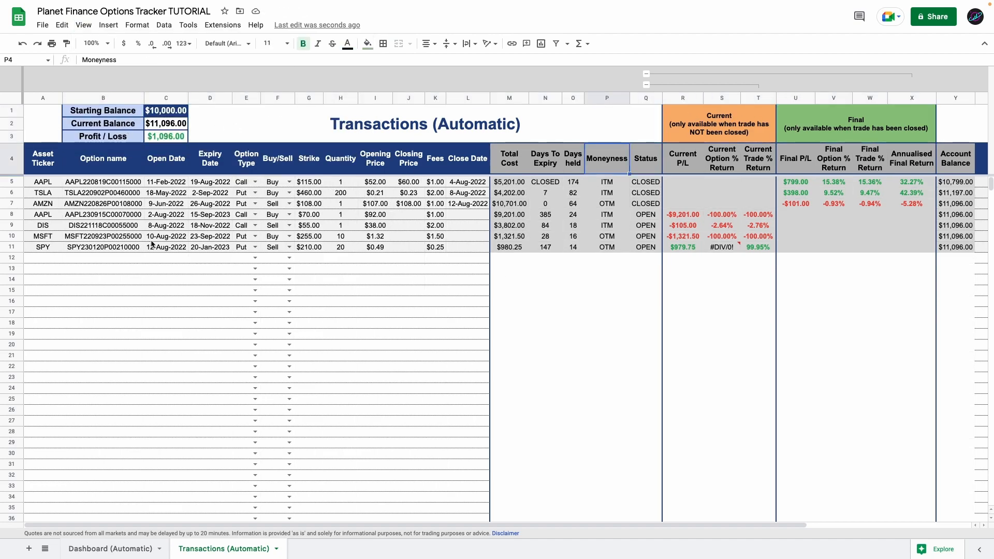
Examine the conditional format rule on A5:L1002, including its custom formula and formatting style, starting from cell B5.
left_click(103, 182)
left_click(163, 25)
mouse_move(137, 25)
left_click(196, 202)
left_click(880, 81)
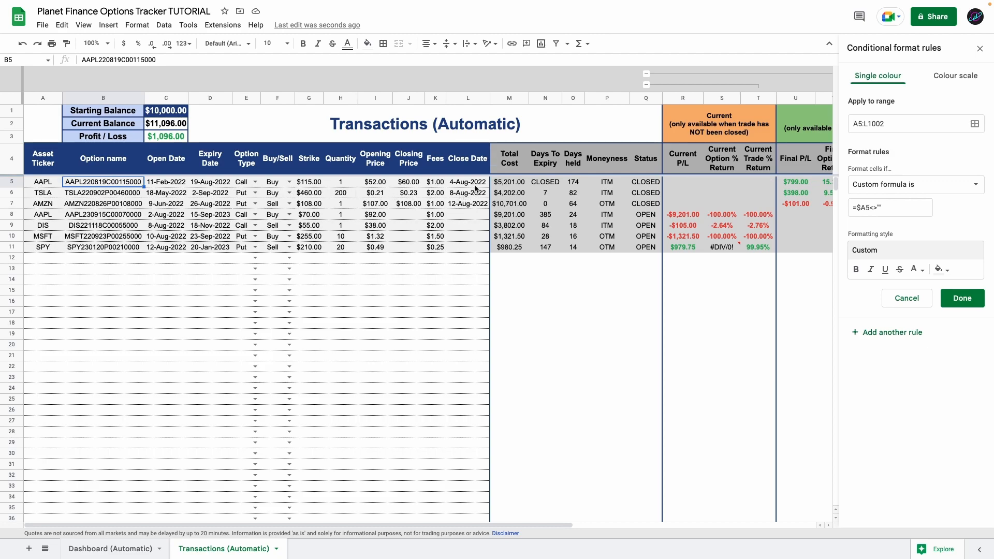
left_click(887, 209)
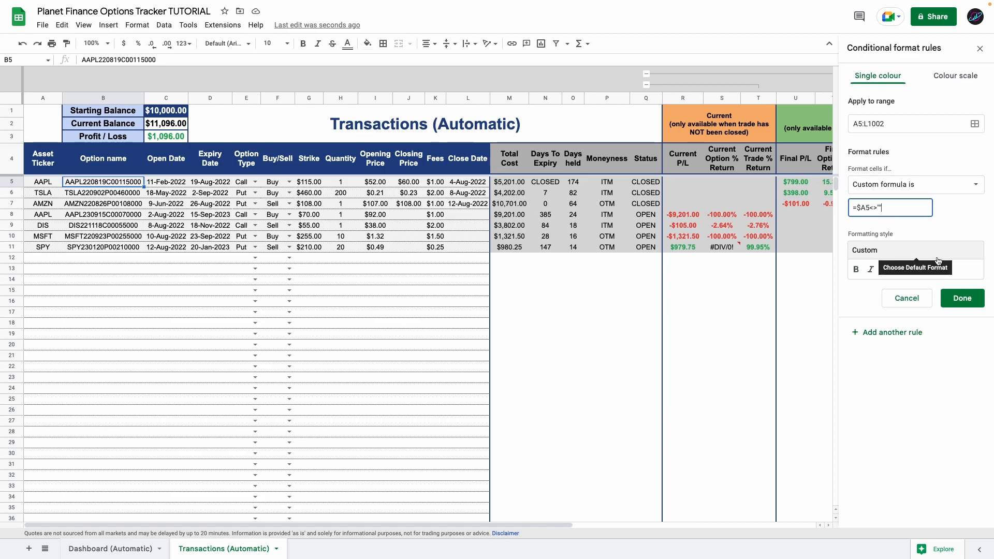
left_click(961, 298)
Examine the custom-formula conditional format rule covering the calculated columns M5:Y1002 and AA5:AC1002, starting from cell M5.
left_click(509, 181)
scroll(564, 201, "right", 5)
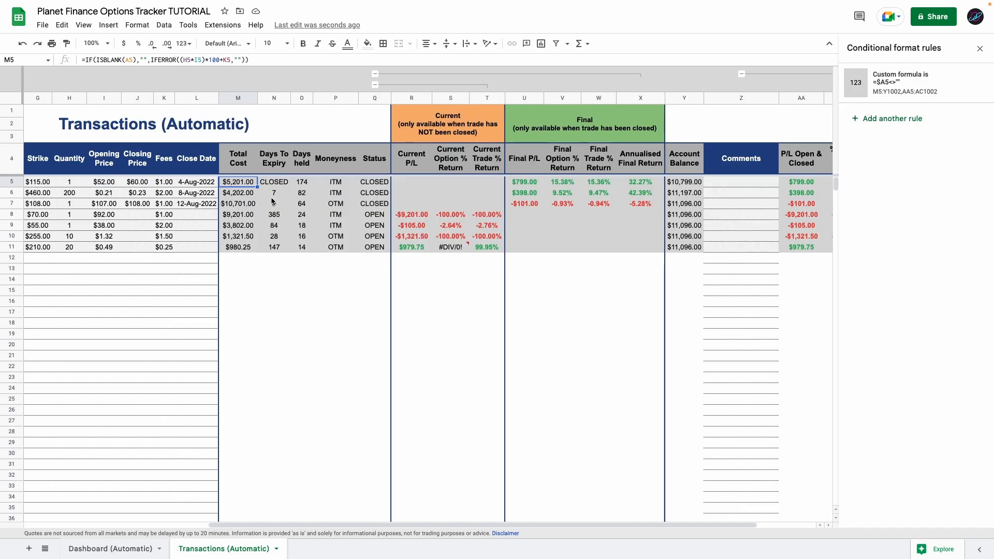
left_click(901, 83)
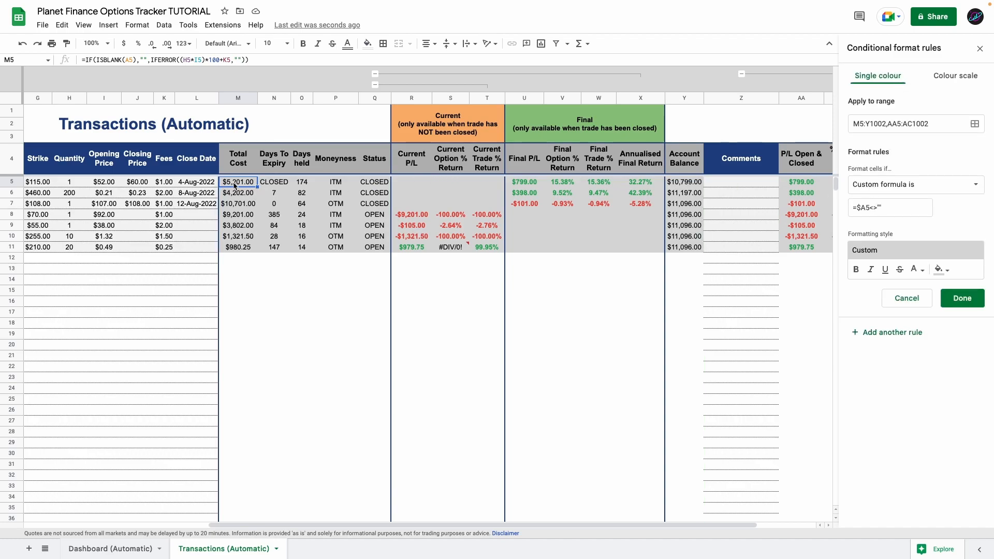
left_click(890, 209)
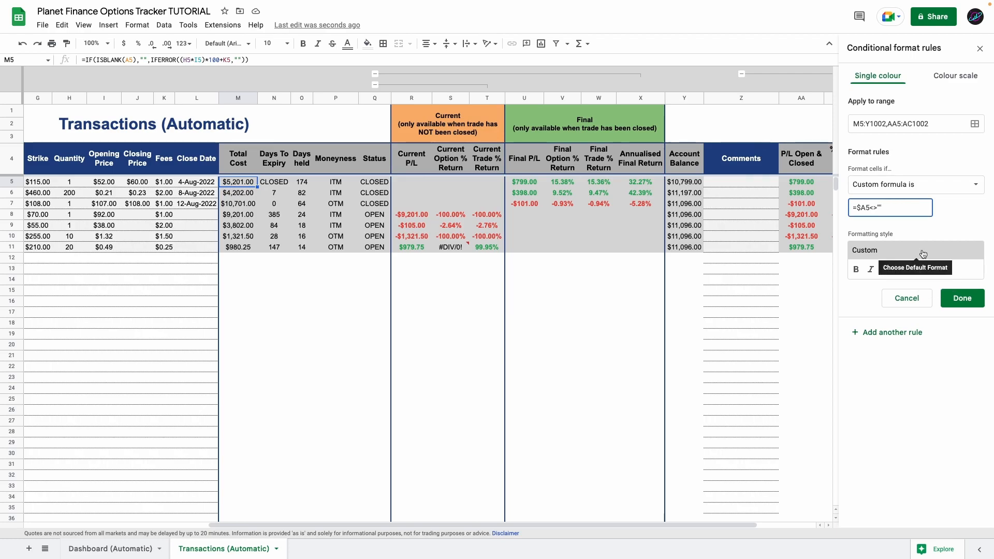
left_click(964, 299)
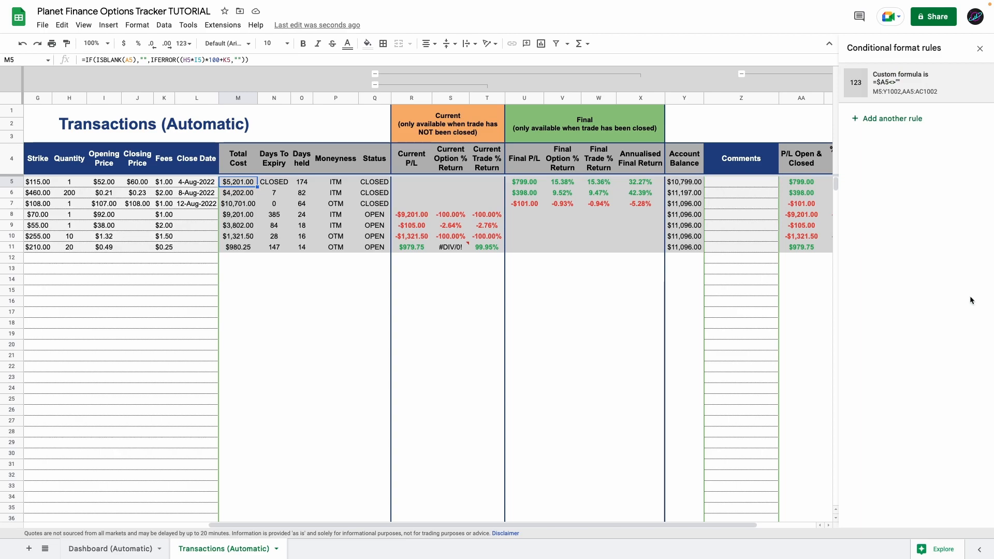
Examine the conditional format rules for positive and negative values across the Current and Final return columns.
left_click(454, 215)
left_click(413, 218)
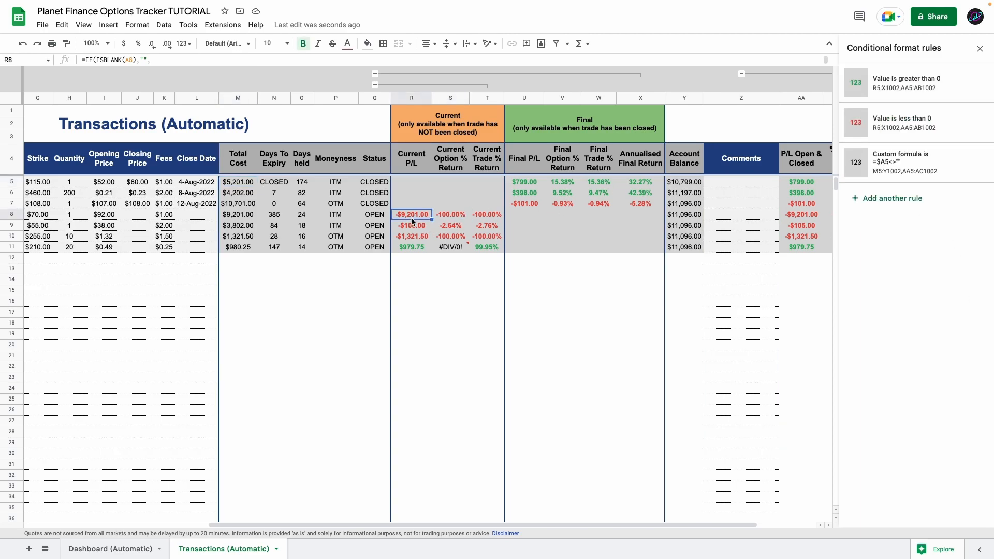
left_click(548, 181)
left_click(620, 181)
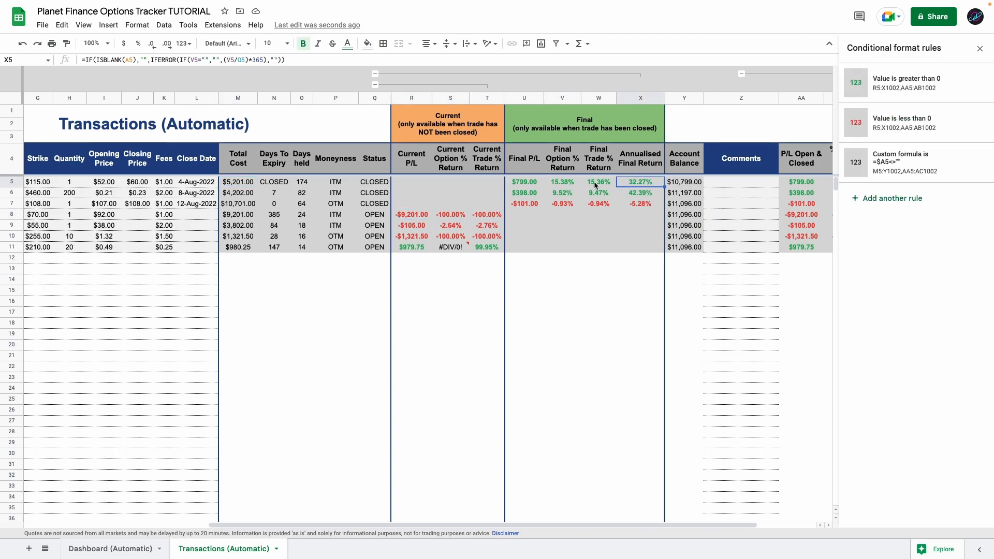
left_click(594, 183)
left_click(535, 183)
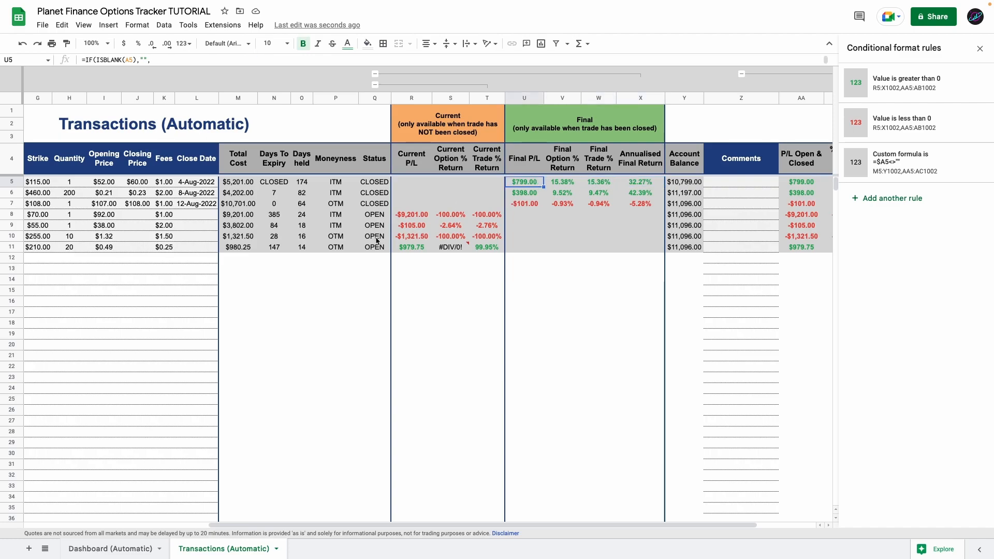
left_click(419, 217)
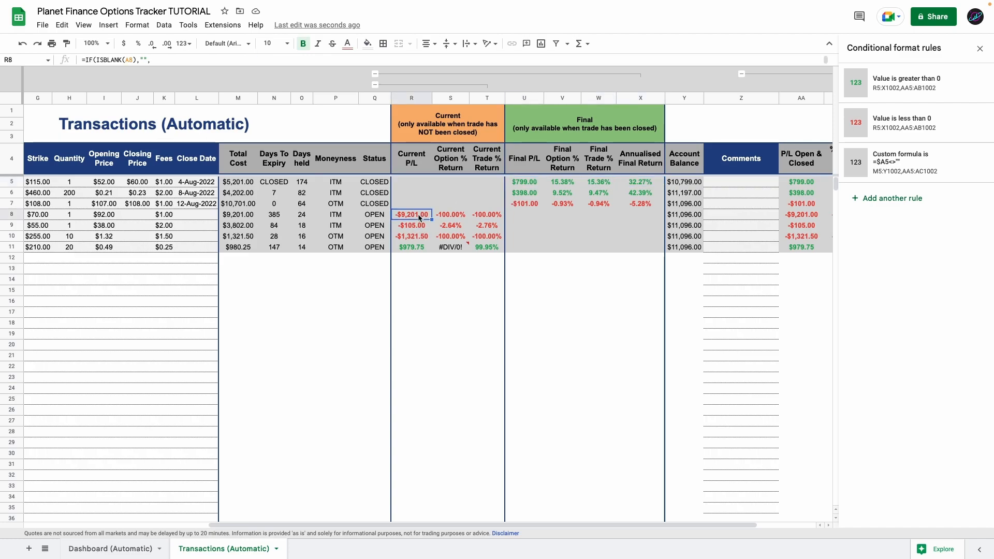
scroll(729, 212, "right", 3)
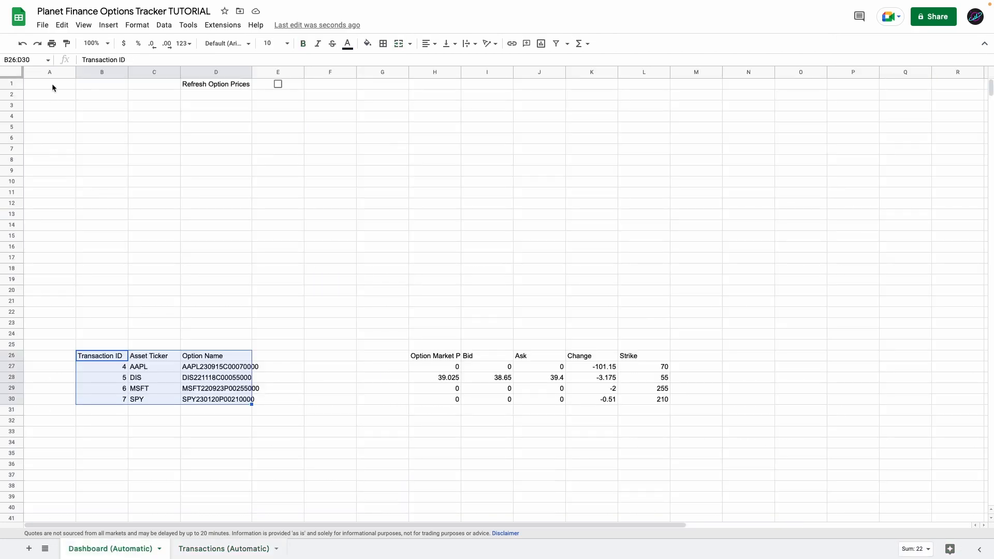
Switch to the Dashboard sheet and look over the empty area above the open-options table.
left_click(491, 332)
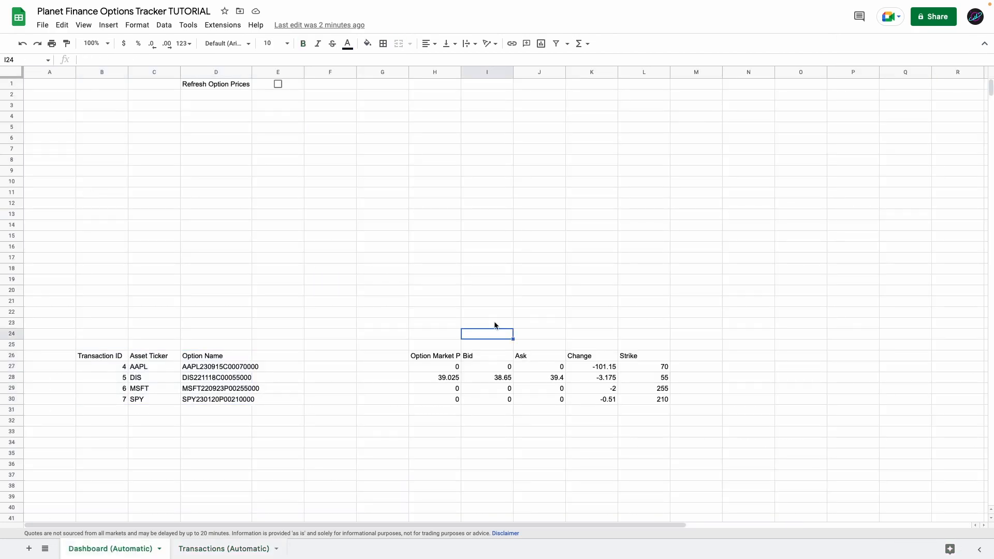
left_click_drag(216, 160, 561, 257)
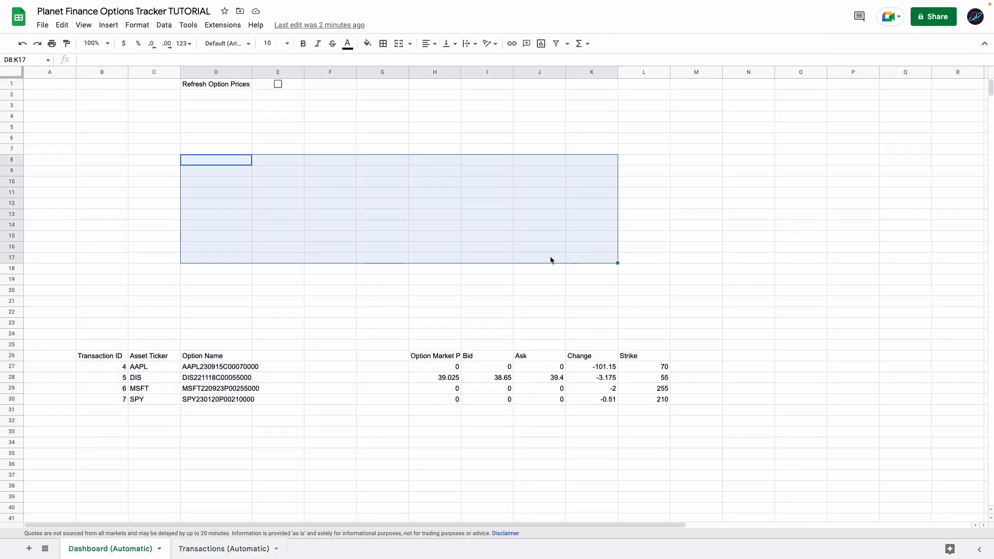
left_click(386, 285)
left_click_drag(69, 151, 226, 332)
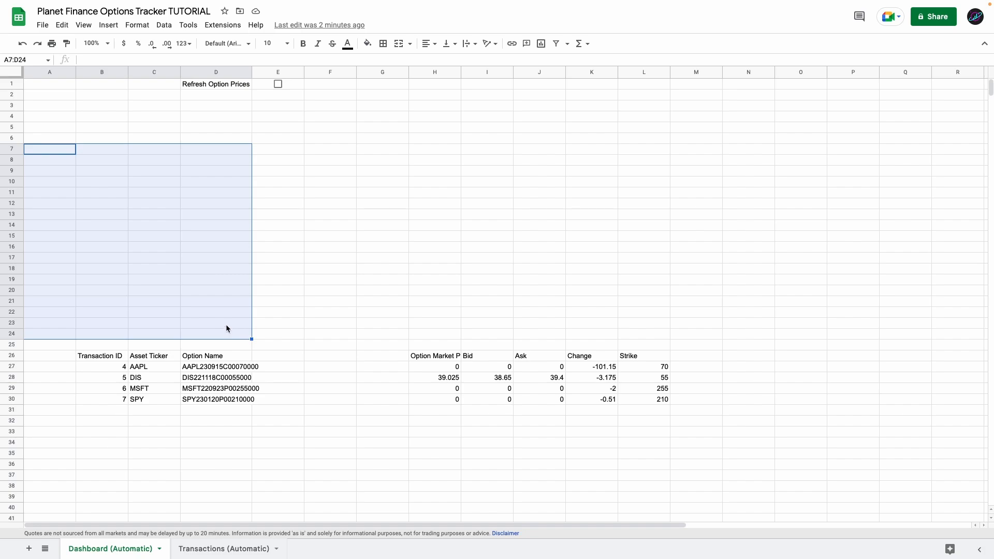
left_click(472, 259)
left_click_drag(951, 250, 910, 246)
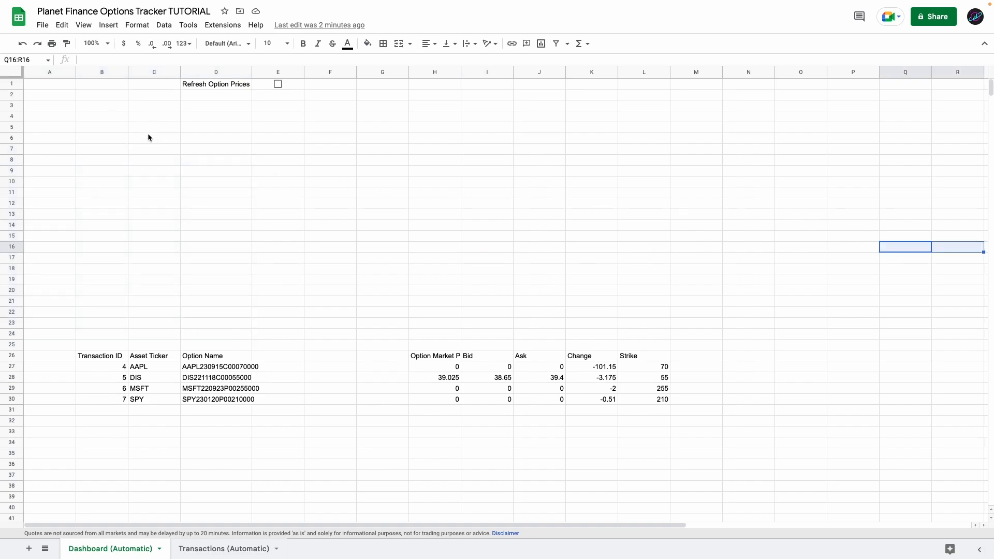
left_click_drag(102, 117, 231, 121)
scroll(259, 300, "down", 2)
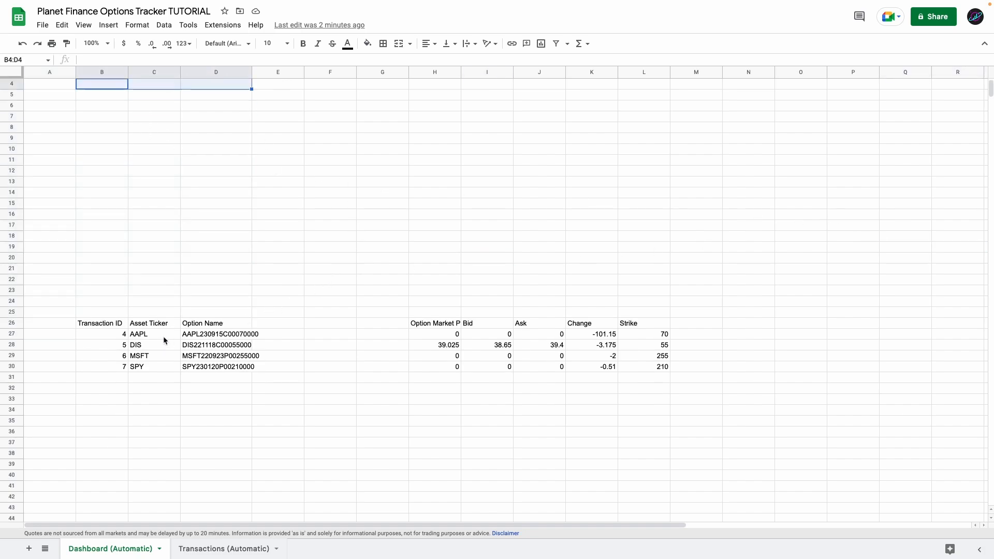
left_click_drag(31, 309, 804, 320)
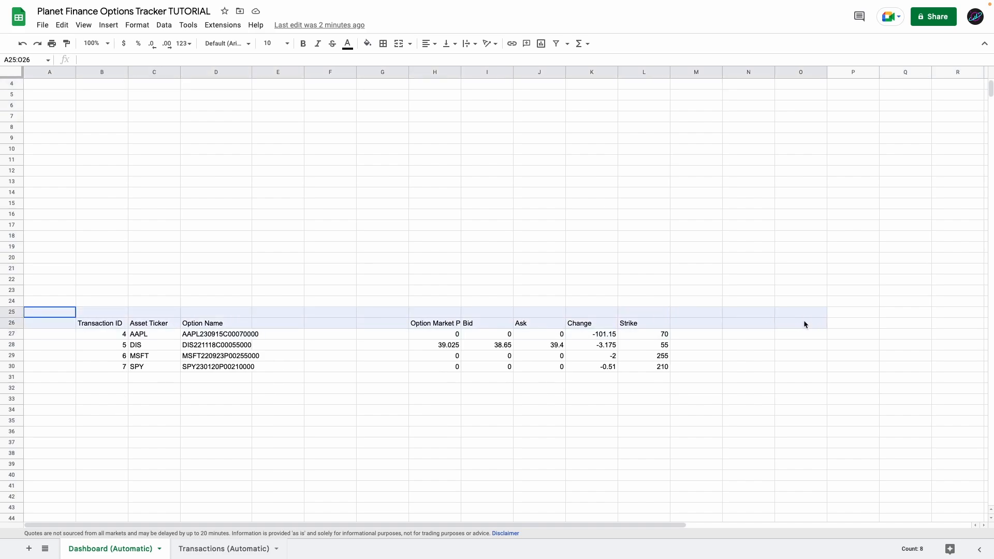
scroll(505, 313, "right", 5)
left_click_drag(505, 313, 928, 329)
scroll(928, 327, "left", 5)
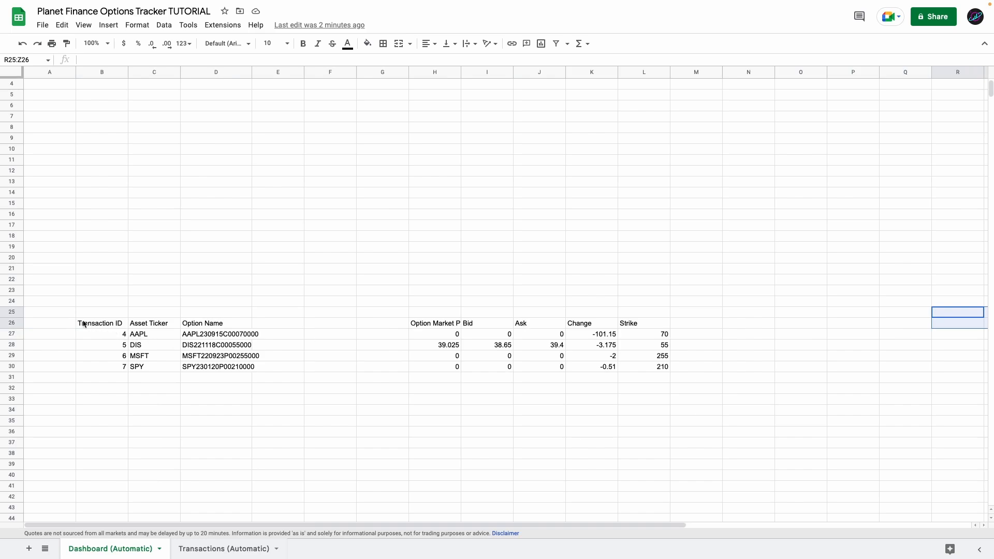
Title B25 "OPEN Options Portfolio", merge it across B25:U25, and make it bold and centered.
left_click(103, 347)
type("OPEN Options Portfolio")
key("Return")
left_click_drag(101, 347, 761, 350)
scroll(466, 352, "right", 5)
left_click(413, 47)
left_click(436, 44)
left_click(442, 59)
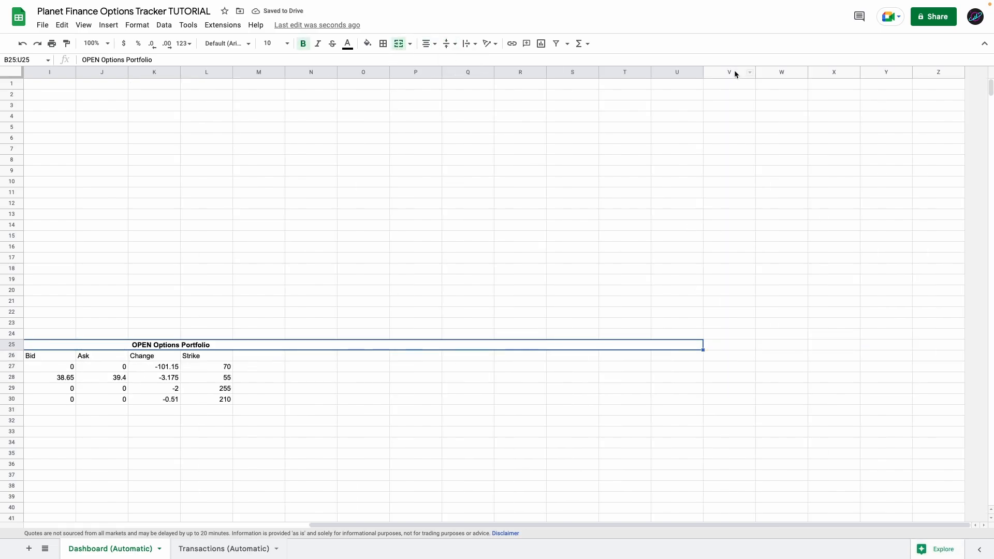
Extend the dashboard sheet past column Z with three insertions of five columns each.
left_click_drag(735, 74, 950, 85)
right_click(807, 154)
left_click(849, 257)
right_click(706, 154)
left_click(739, 258)
right_click(789, 241)
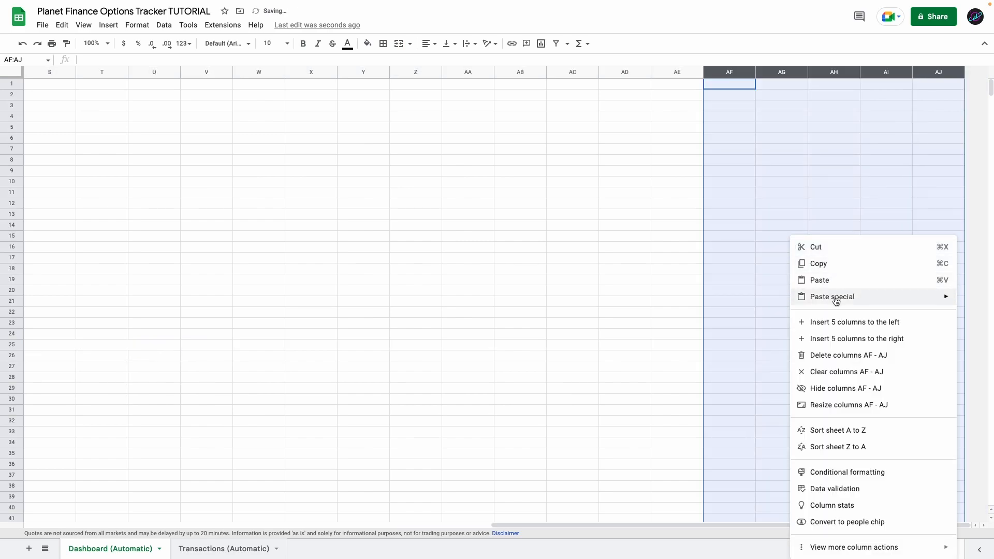
left_click(844, 338)
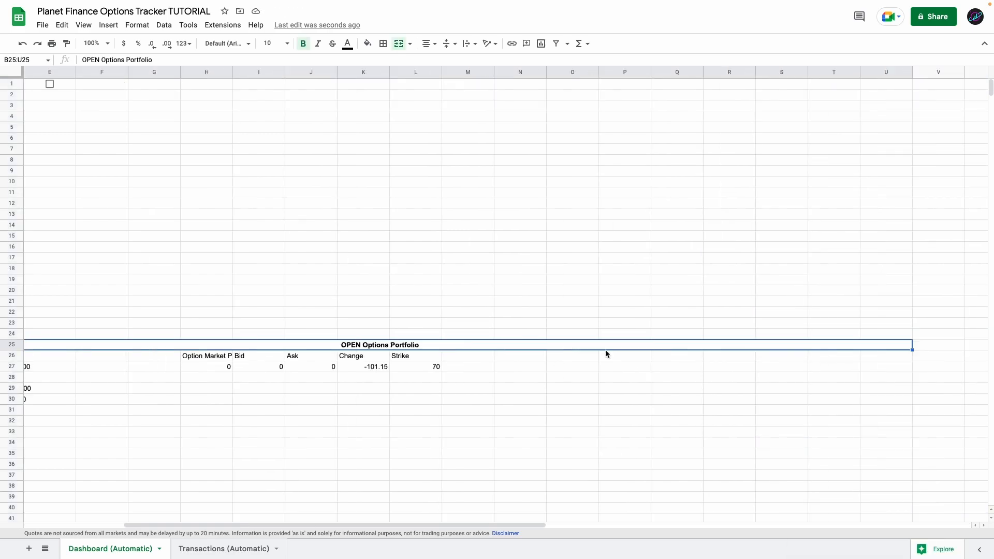
Title W25 "CLOSED Options Portfolio" and merge it across W25:AM25, bold and centered.
scroll(605, 354, "right", 10)
left_click(625, 347)
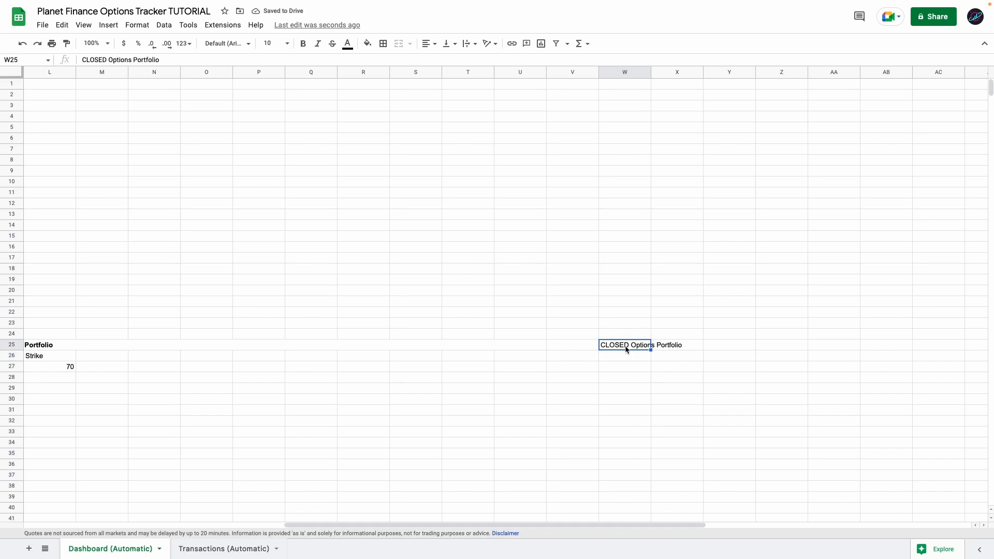
scroll(625, 349, "right", 10)
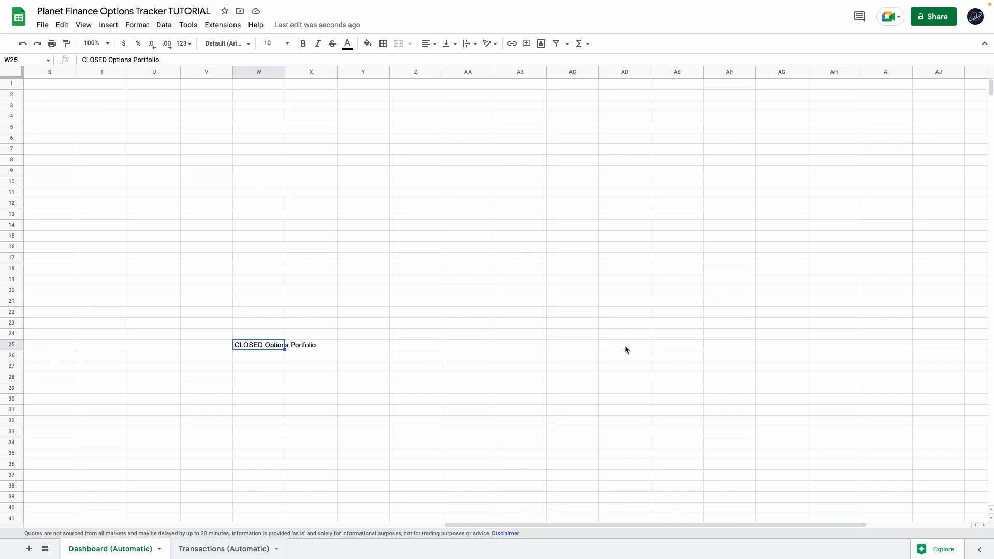
left_click(862, 347, "shift")
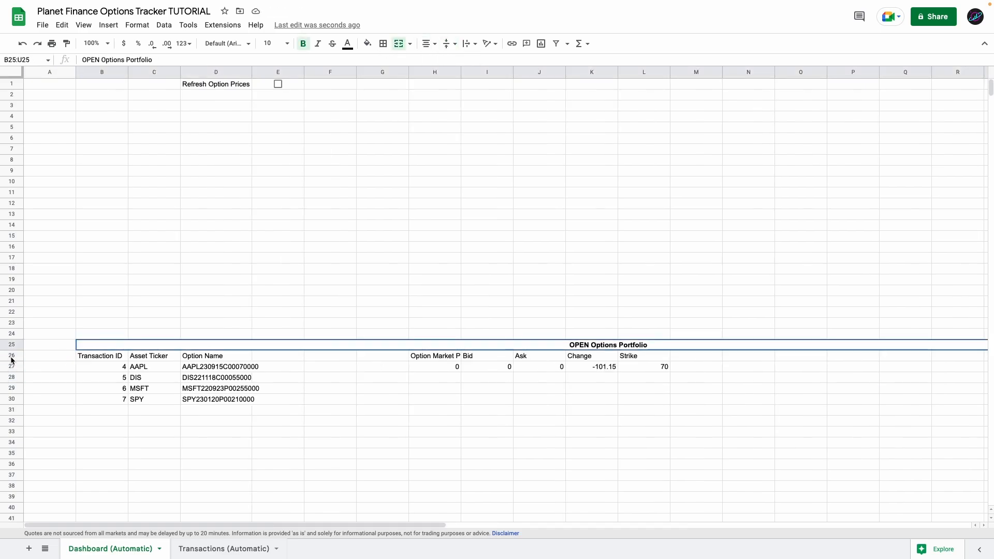
Bold header row 26 and add the headers Option Type, Buy/Sell and Expiry Date in E26:G26.
left_click(12, 359)
key("super+b")
left_click_drag(278, 358, 394, 357)
left_click_drag(694, 357, 916, 357)
left_click(278, 357)
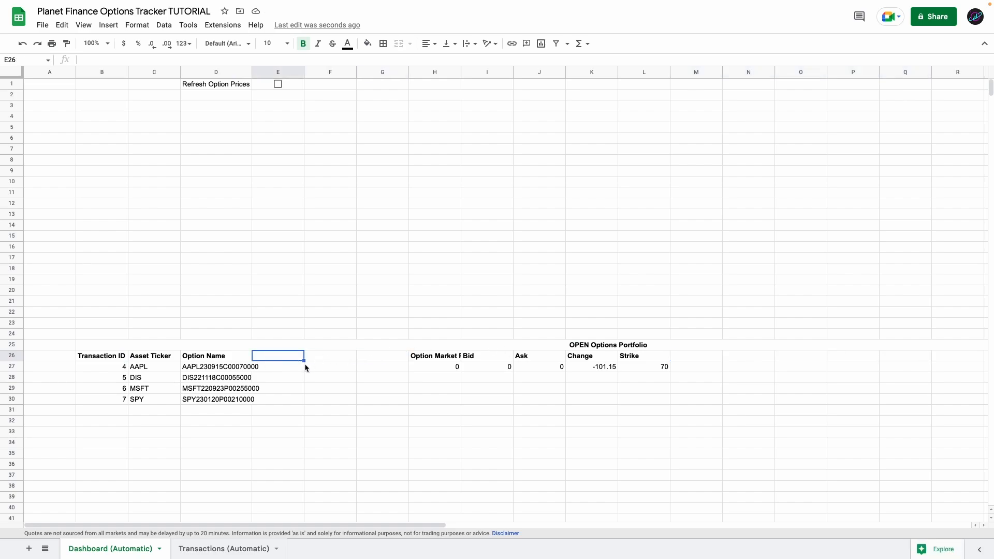
type("Option Type")
key("Tab")
type("Buy/Sell")
key("Tab")
type("Expiry Date")
Add the headers Asset Current Price, Moneyness, Quantity, Opening price, Fees, Total Cost, Current P/L, Current Option % Return and Current Trade % Return in M26:U26.
key("Tab")
key("Tab")
key("Tab")
key("Tab")
key("Tab")
key("Tab")
type("Asset Current Price")
key("Tab")
type("eturn")
key("Return")
Wrap and center the header text across row 26.
scroll(414, 311, "left", 8)
left_click(12, 355)
left_click(469, 43)
left_click(484, 60)
In E27 enter =IF(ISBLANK(D27),"",IFERROR(INDEX('Transactions (Automatic)'!$E:$E,MATCH(D27,'Transactions (Automatic)'!$B:$B,0)),"")) and fill it down the Option Type column.
left_click(290, 84)
left_click(278, 384)
left_click_drag(278, 383, 401, 430)
left_click(291, 388)
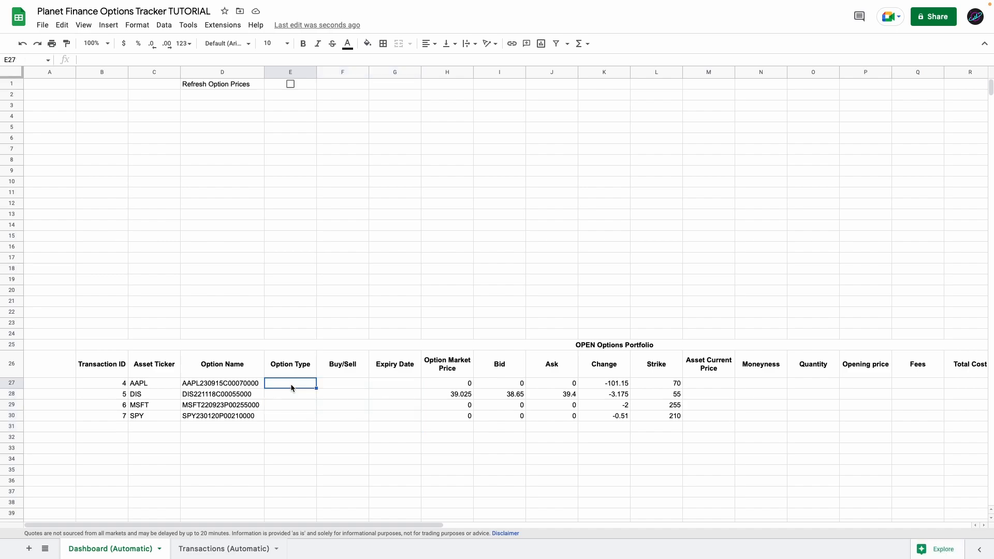
double_click(271, 385)
type("=IF(ISBLANK(D27),\"\",IFERROR(INDEX('Transactions (Automatic)'!$E:$E,MATCH(D27,'Transactions (Automatic)'!$B:$B,0)),\"\"))")
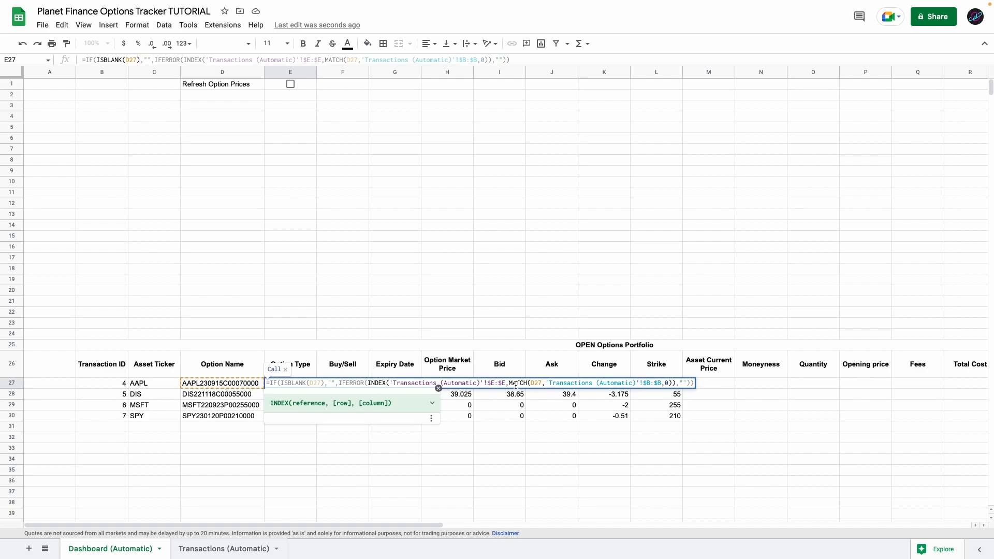
key("Return")
key("Up")
double_click(316, 389)
Fill the Buy/Sell and Expiry Date columns from F27 and G27 with lookup formulas for each open option.
double_click(332, 383)
key("ctrl+v")
key("Return")
double_click(382, 387)
key("ctrl+v")
key("Return")
In M27 enter =IF(ISBLANK(D27),"",IFERROR(GOOGLEFINANCE(C27,"price"),IFERROR(INDEX(YAHOO_STOCK(TRIM(C27), $E$1),0,1),""))) and fill it down the Asset Current Price column.
scroll(466, 386, "right", 5)
double_click(471, 383)
type("=IF(ISBLANK(D27),\"\",IFERROR(GOOGLEFINANCE(C27,\"price\"),IFERROR(INDEX(YAHOO_STOCK(TRIM(C27), $E$1),0,1),\"\")))")
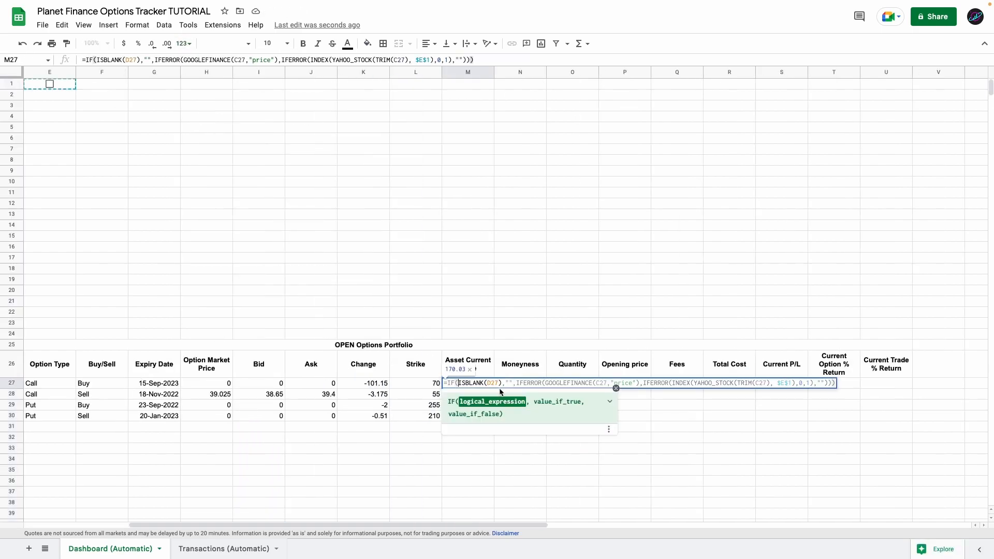
left_click(567, 383)
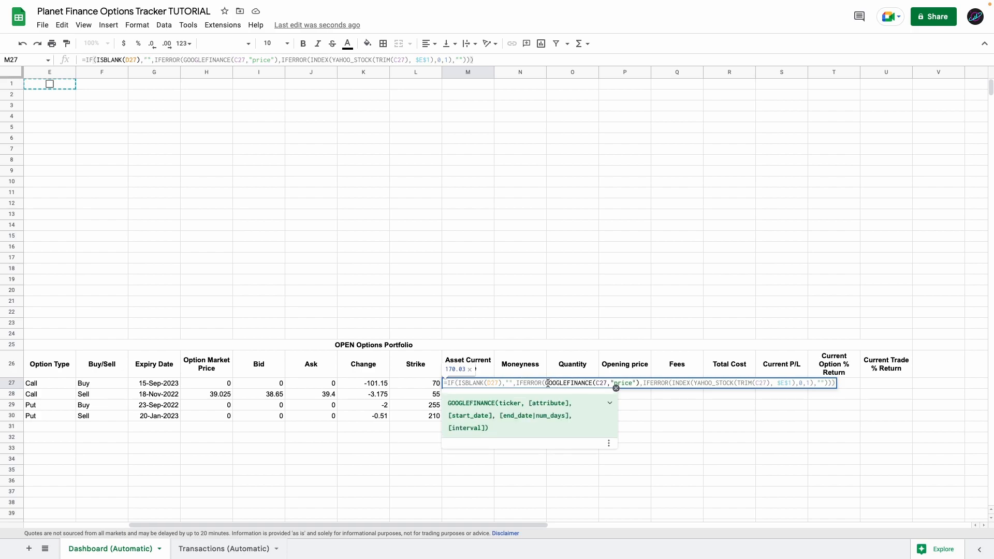
left_click(619, 383)
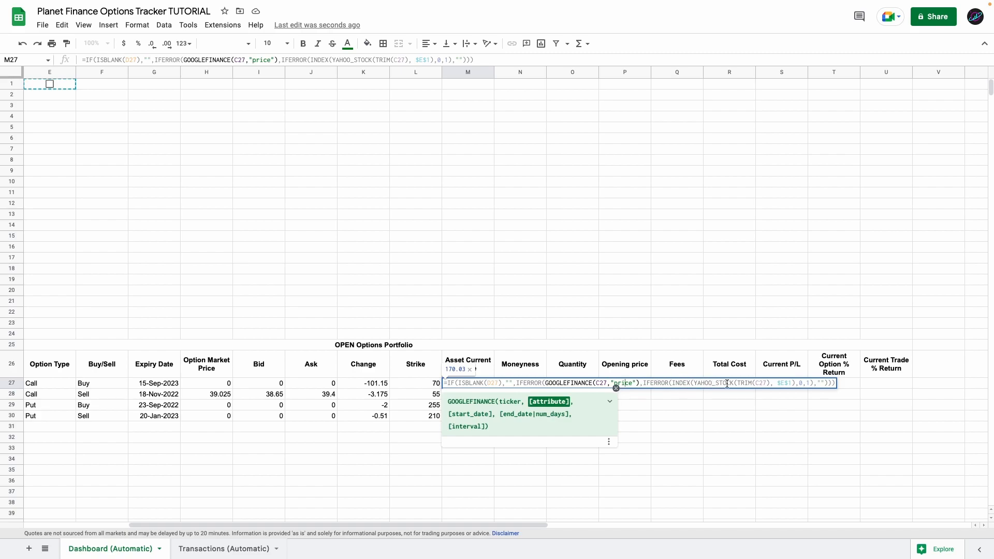
In N27 enter =IF(ISBLANK(D27),"",IFERROR(QUERY('Transactions (Automatic)'!$A$5:$AC,"SELECT P,H,I,K,M,R,S,T WHERE B = '"&D27&"'"),"")) to fill Moneyness through Current Trade % Return.
left_click_drag(520, 363, 912, 365)
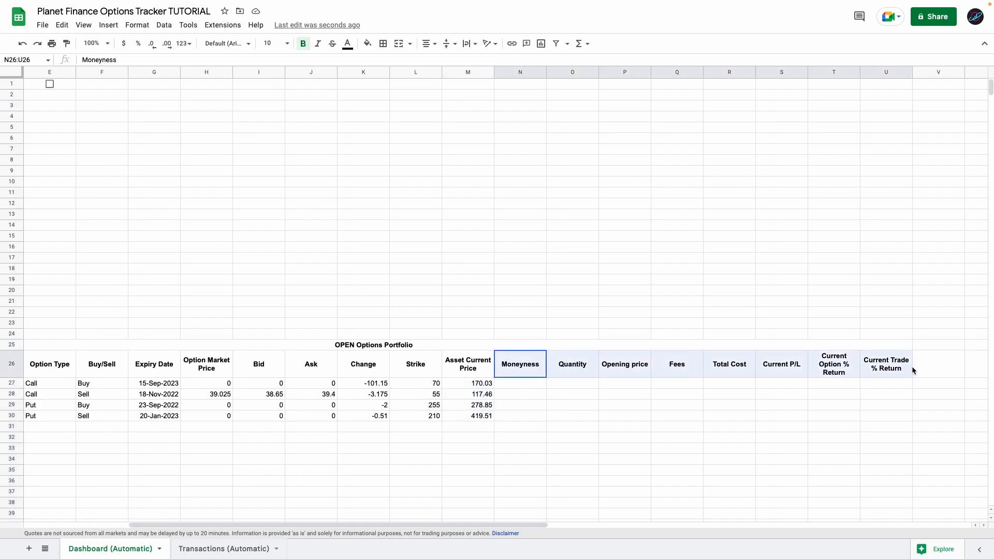
left_click(503, 384)
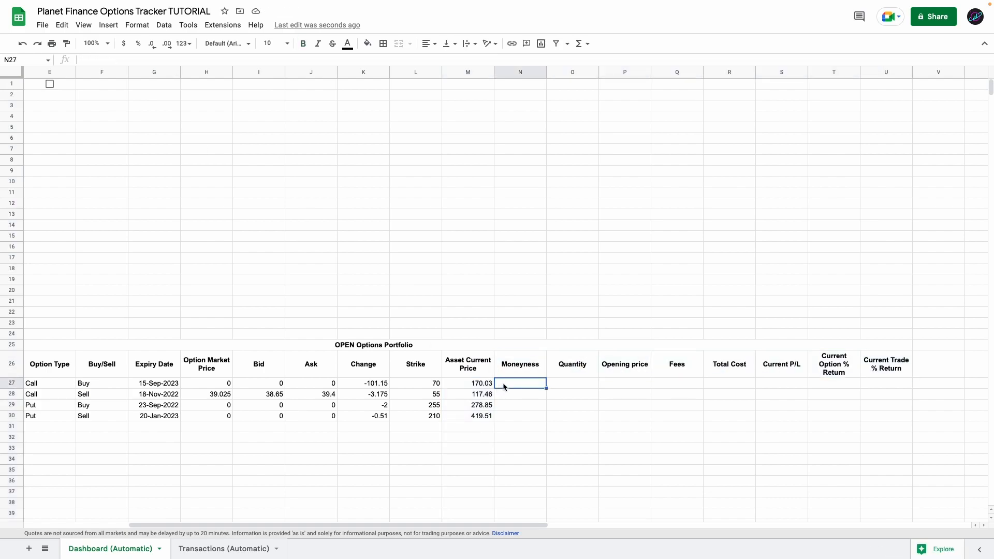
double_click(502, 385)
type("=IF(ISBLANK(D27),\"\",IFERROR(QUERY('Transactions (Automatic)'!$A$5:$AC,\"SELECT P,H,I,K,M,R,S,T WHERE B = '\"&D27&\"'\"),\"\"))")
left_click(576, 383)
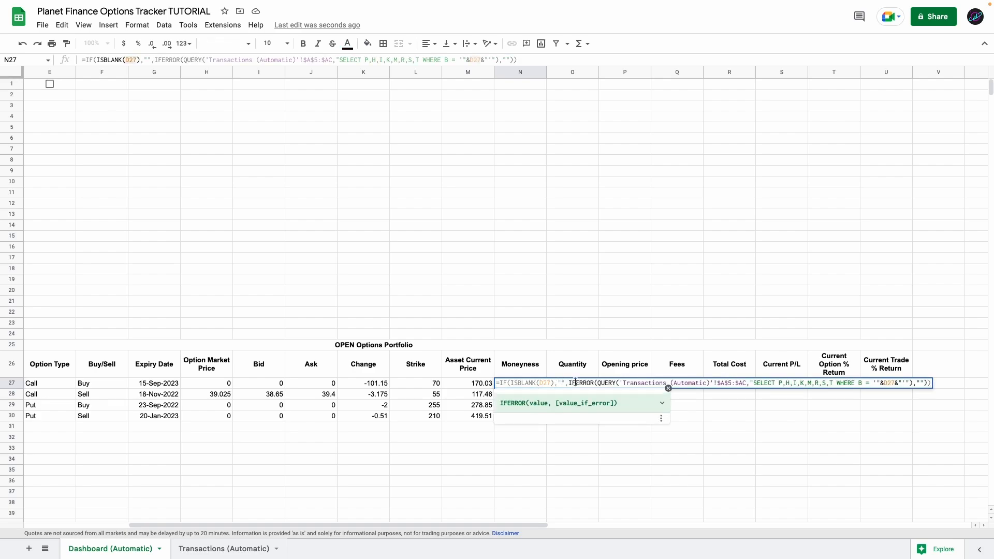
left_click(604, 383)
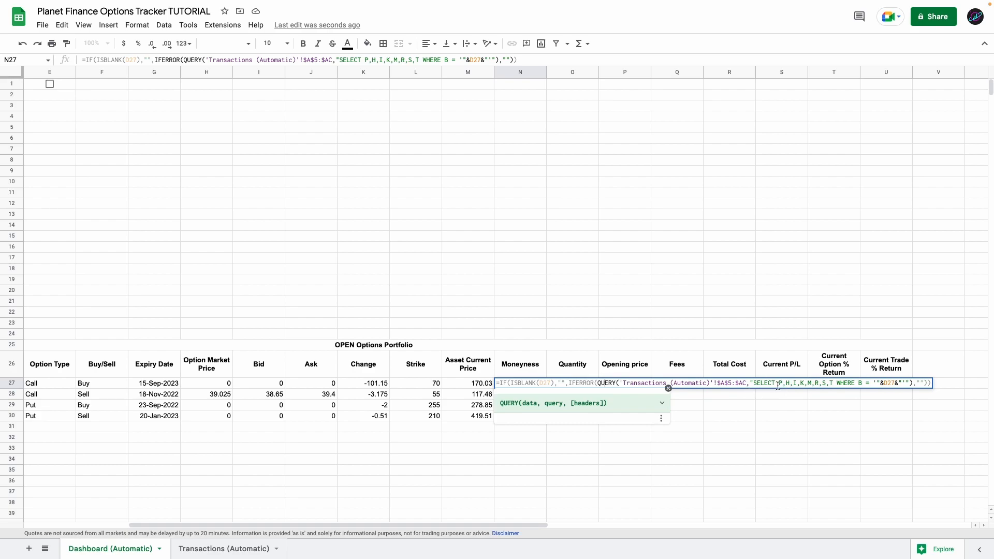
left_click_drag(780, 383, 834, 384)
left_click(889, 383)
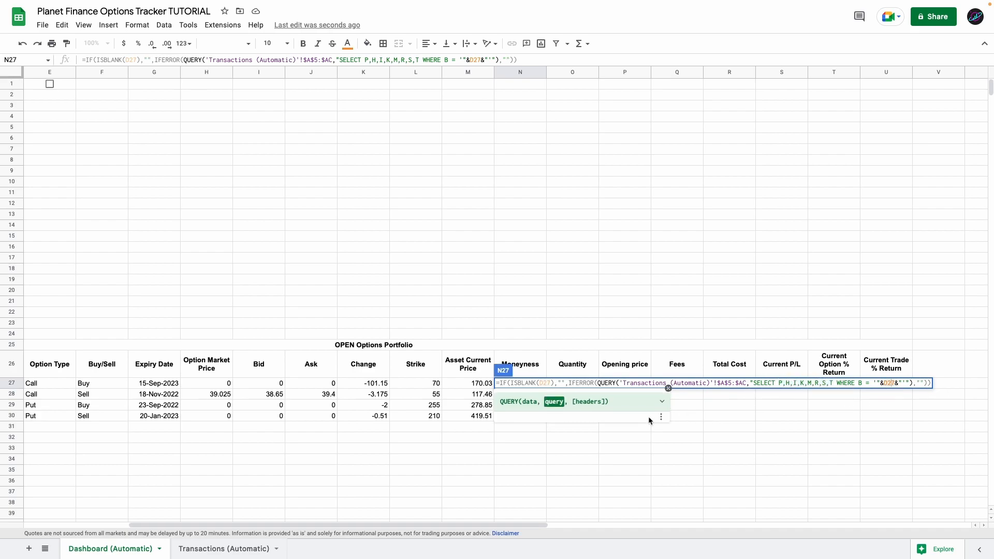
scroll(252, 399, "left", 5)
key("Escape")
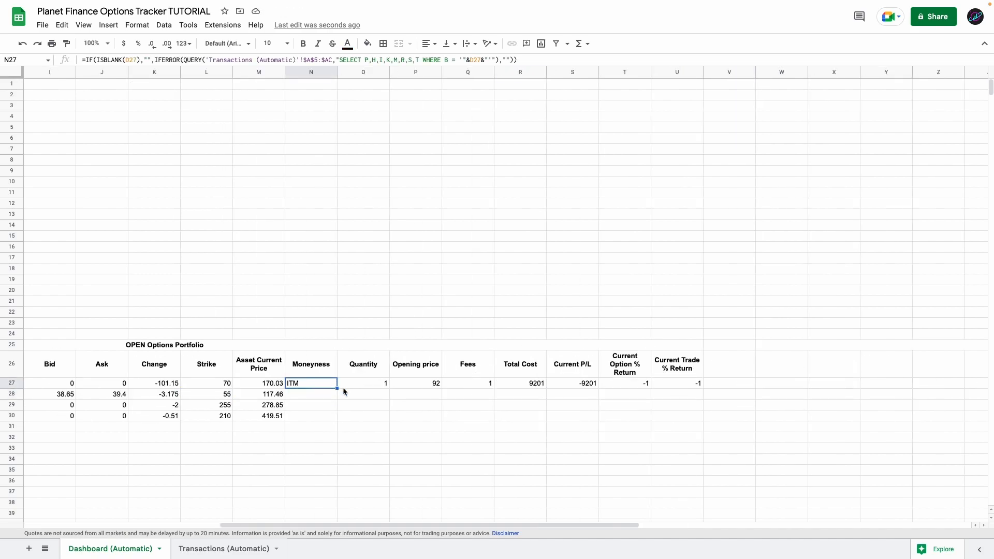
Fill the N27 query down the open portfolio and format the return columns T27:U1000 as percentages.
key("super+Down")
key("super+shift+Up")
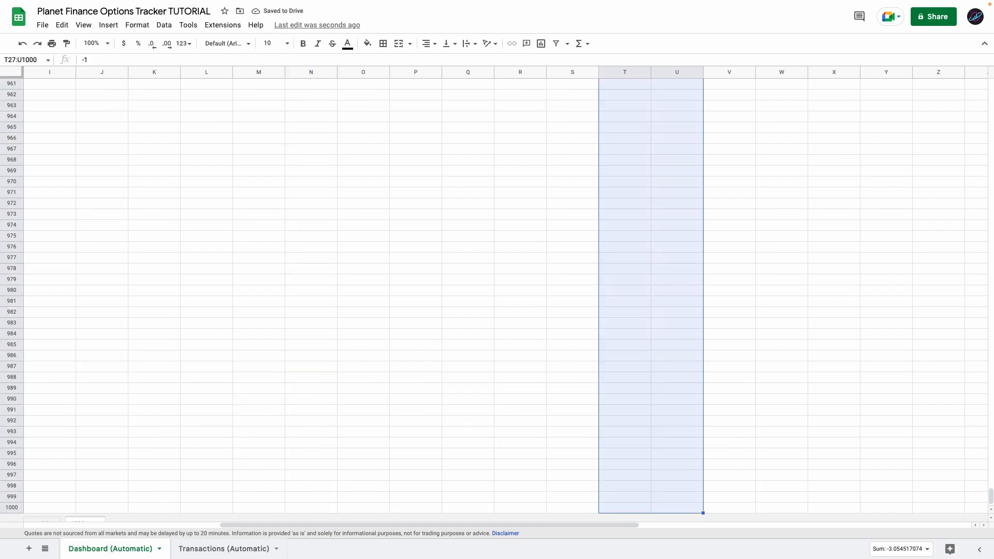
key("ctrl+shift+5")
key("super+Up")
key("super+Up")
scroll(642, 414, "left", 9)
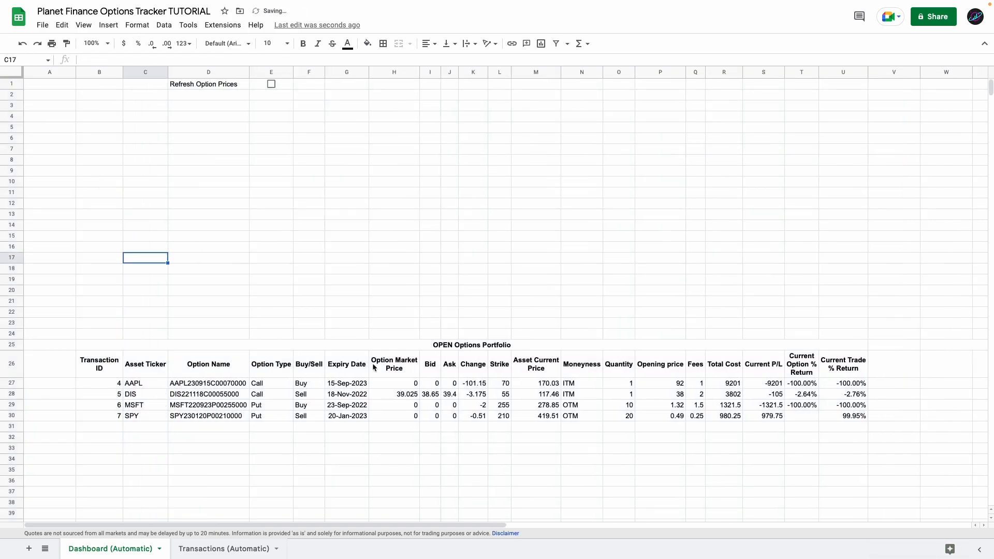
Add the closed portfolio's headers in W26:AM26, from Transaction ID, Asset Ticker and Option Name through to Final Trade % Return and Annualised Final Return.
left_click(386, 345)
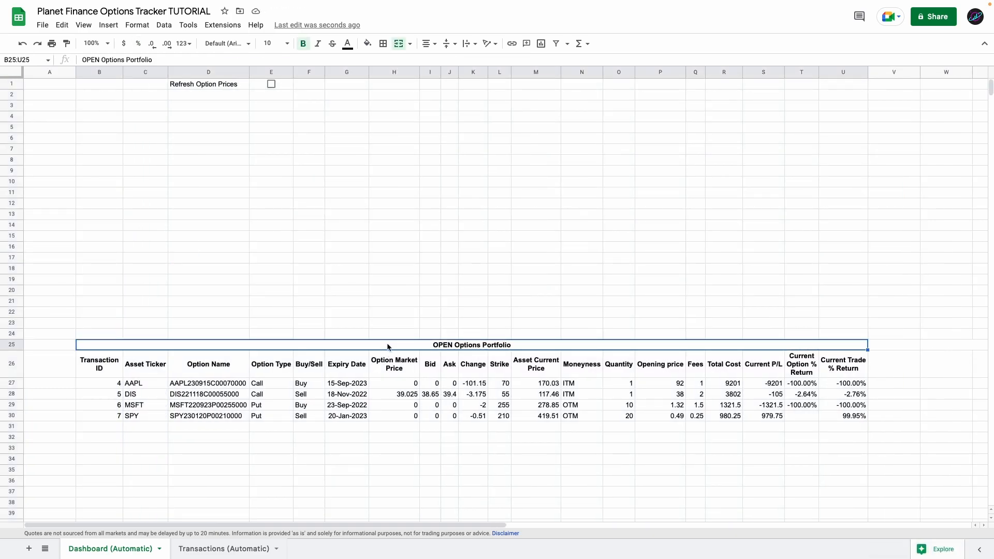
left_click_drag(394, 348, 418, 347)
scroll(418, 352, "right", 16)
left_click(338, 348)
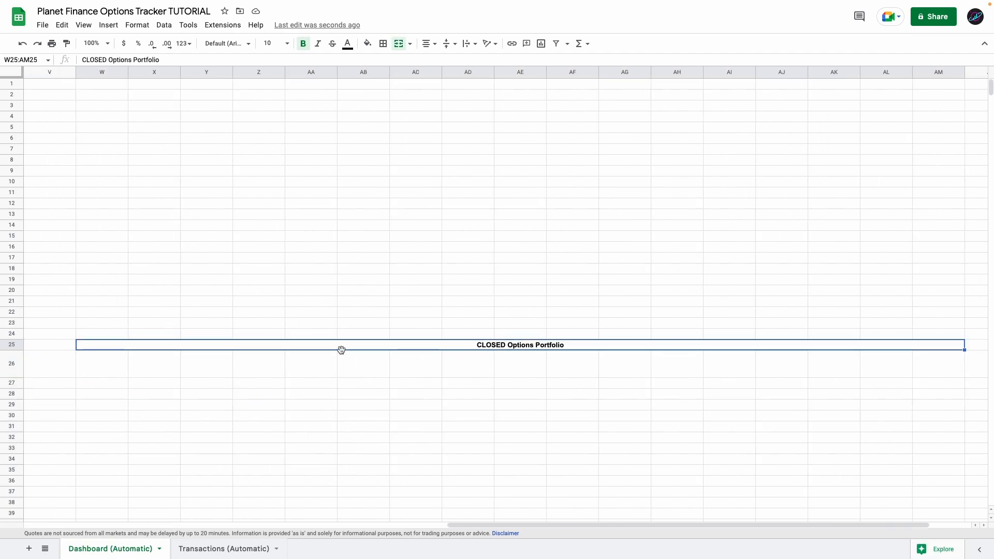
left_click(106, 370)
type("Transaction ID\tAsset Ticker\tOption Name\tOption Type\tBuy/Sell\tExpiry Date\tStrike\tAsset Current Price\tQuantity\tOpening Price\tClosing Price\tFees\tTotal Cost\tFinal P/L\tFinal Option % Return\tFinal Trade % Return\tAnnualised Final Return")
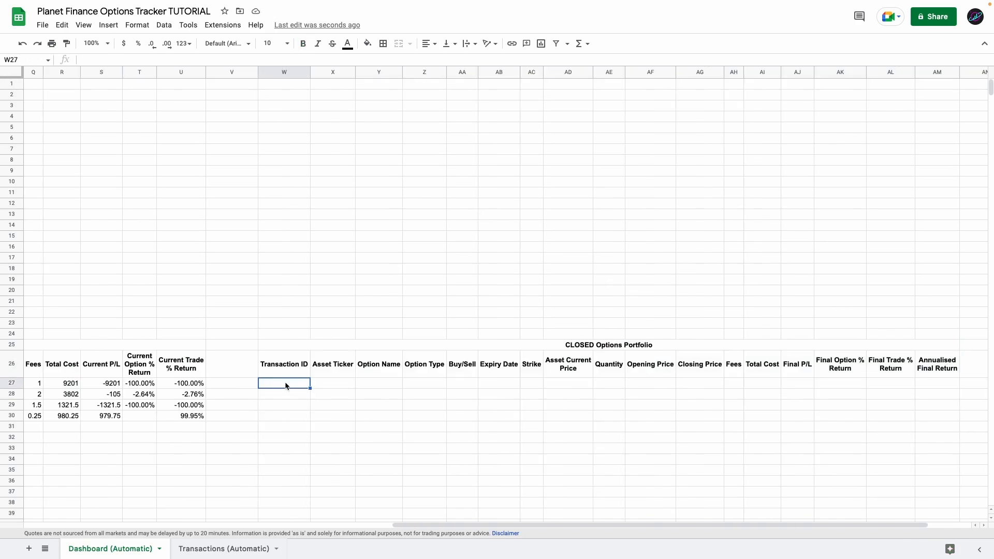
In Y27 enter =IFERROR(UNIQUE(FILTER('Transactions (Automatic)'!$B$5:$B,'Transactions (Automatic)'!$Q$5:$Q="CLOSED",'Transactions (Automatic)'!$B$5:$B<>"")),"") to list the closed options.
left_click(377, 384)
double_click(388, 383)
type("=IFERROR(UNIQUE(FILTER('Transactions (Automatic)'!$B$5:$B,'Transactions (Automatic)'!$Q$5:$Q=\"CLOSED\",'Transactions (Automatic)'!$B$5:$B<>\"\")),\"\")")
left_click(451, 384)
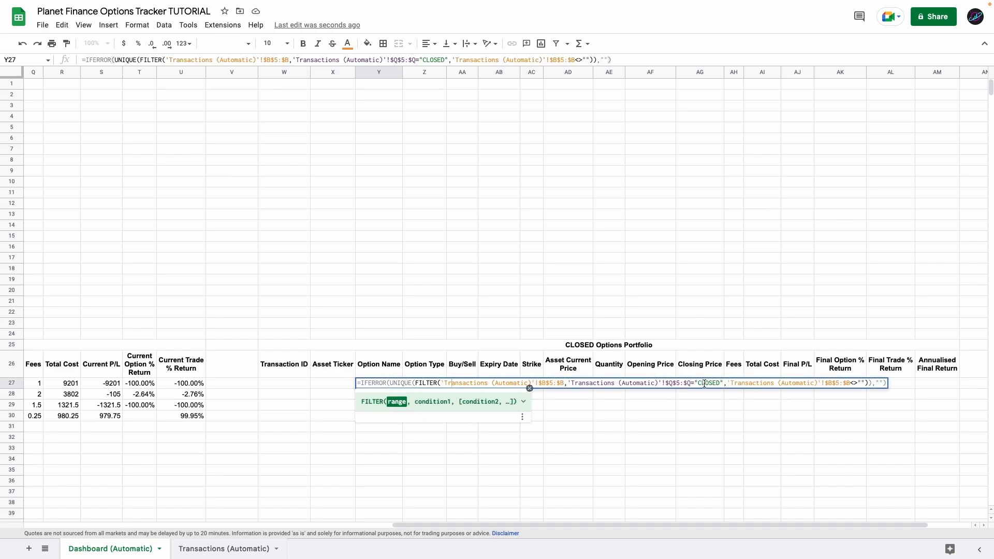
key("Return")
Fill the closed portfolio's Transaction ID, Asset Ticker, Option Type, Buy/Sell, Expiry Date, Strike and Asset Current Price columns with formulas based on the option name.
left_click(281, 384)
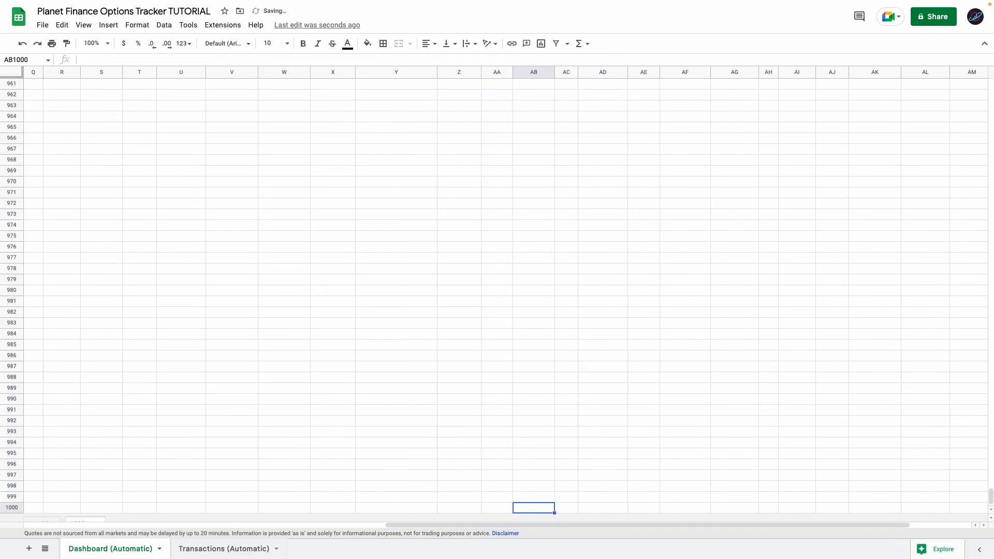
left_click(600, 385)
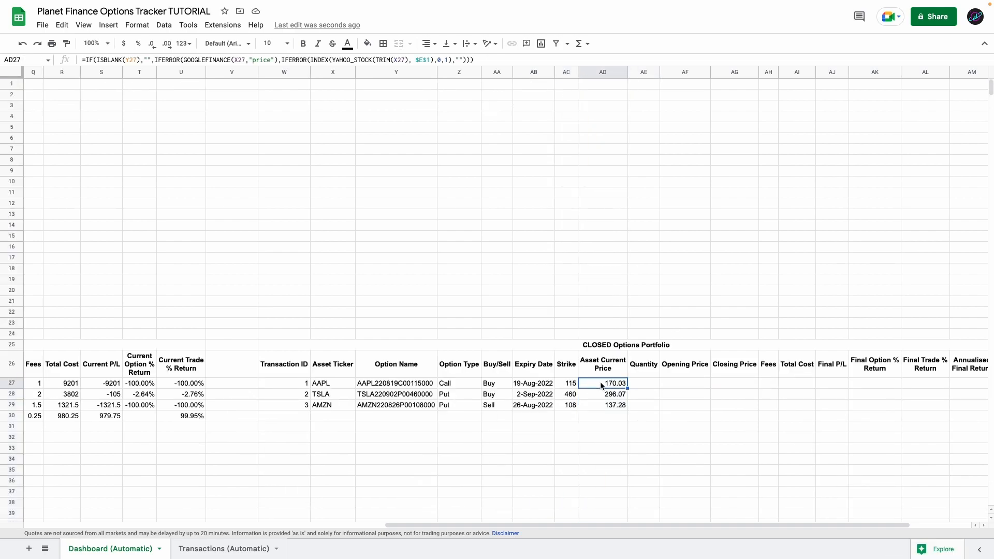
In AE27 enter =IF(ISBLANK(Y27),"",IFERROR(QUERY('Transactions (Automatic)'!$A$5:$AC,"SELECT H,I,J,K,M,U,V,W,X WHERE B = '"&Y27&"'"),"")) and fill it down the closed portfolio.
double_click(642, 381)
type("=IF(ISBLANK(Y27),\"\",IFERROR(QUERY('Transactions (Automatic)'!$A$5:$AC,\"SELECT H,I,J,K,M,U,V,W,X WHERE B = '\"&Y27&\"'\"),\"\"))")
key("Return")
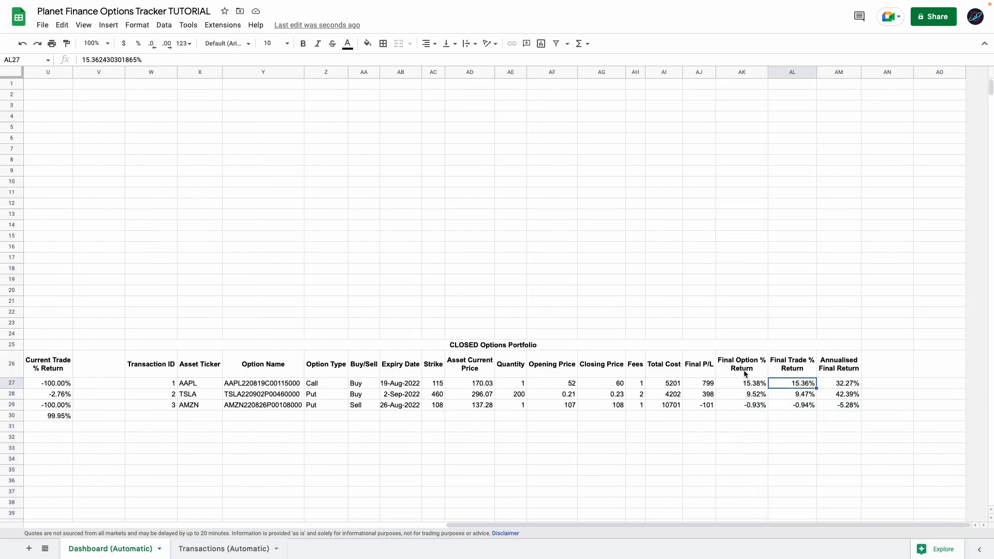
Compare the Final Option % Return and Final Trade % Return values of the first closed option, AAPL.
left_click(746, 371)
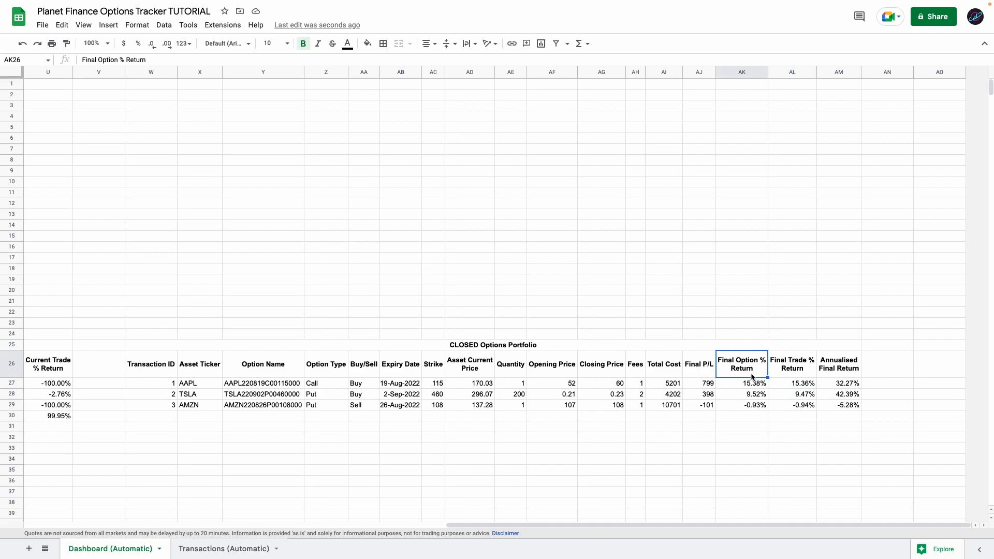
left_click(792, 373)
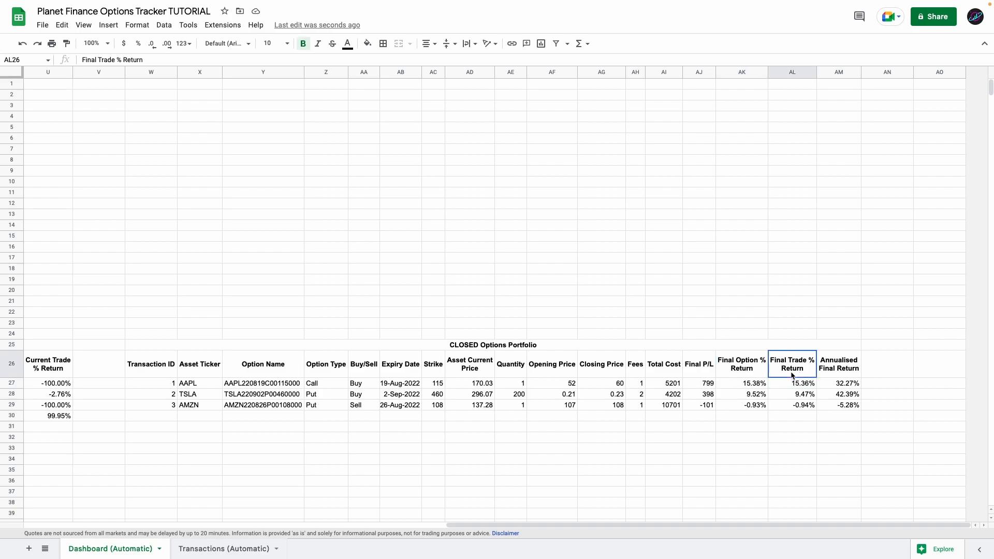
left_click(797, 385)
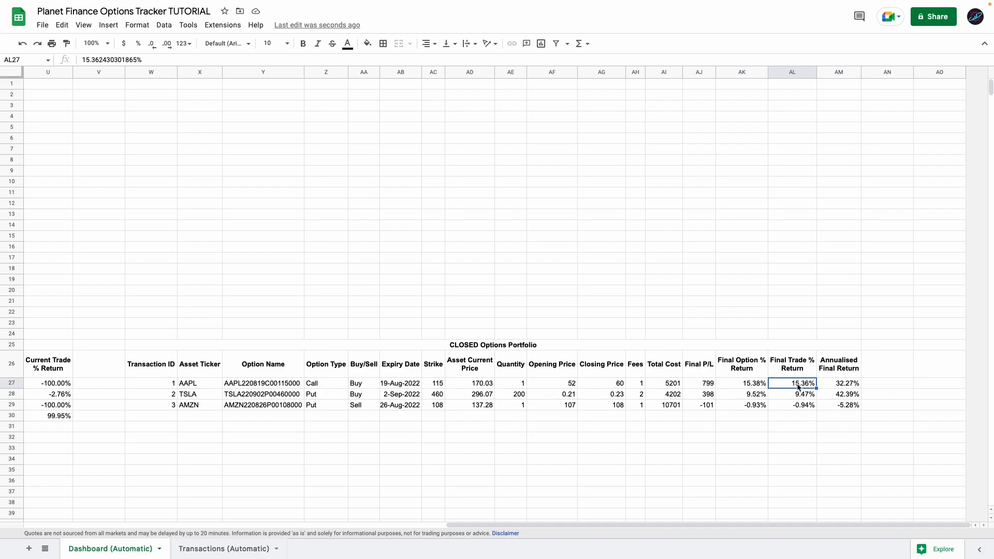
left_click(756, 388)
left_click(798, 386)
left_click(754, 389)
left_click(773, 386)
left_click(748, 386)
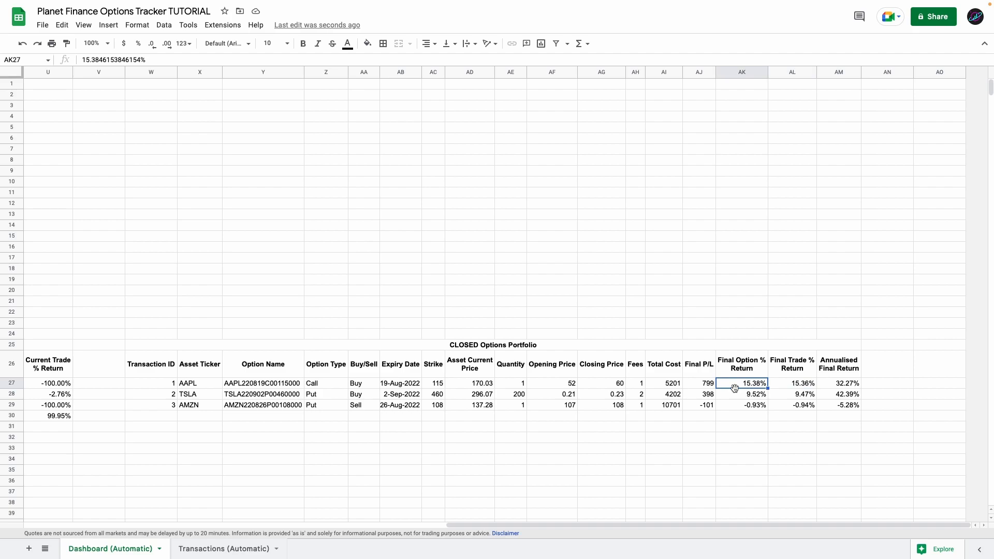
Compare the Final Option % Return, Final Trade % Return and Annualised Final Return values in the closed portfolio.
left_click(774, 386)
left_click(750, 386)
left_click(799, 388)
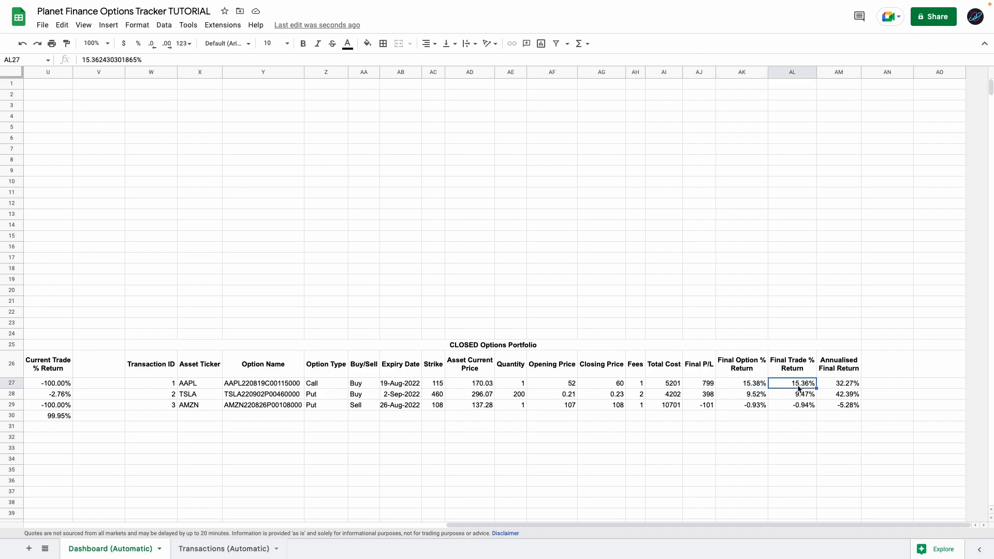
left_click(759, 396)
left_click(781, 397)
left_click_drag(786, 371, 790, 395)
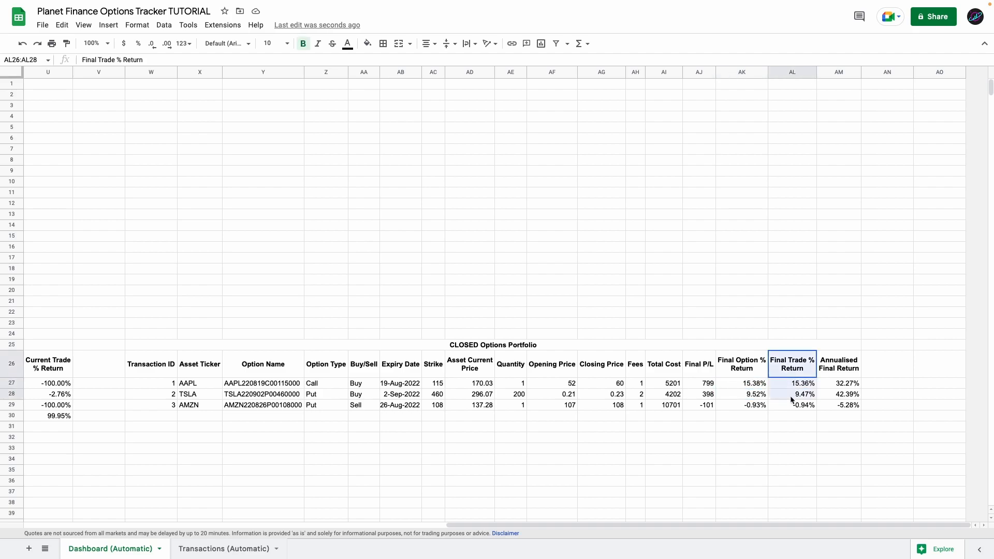
left_click(787, 386)
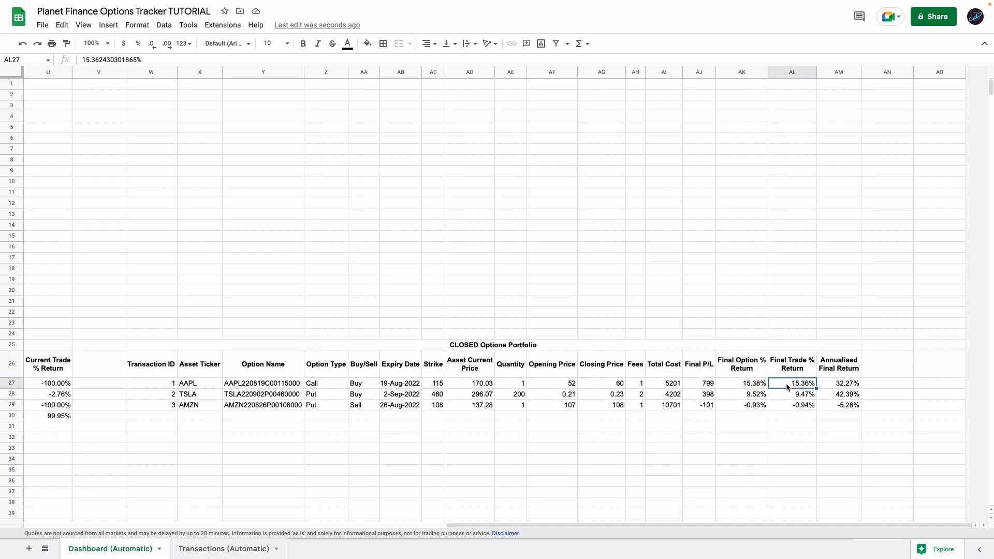
left_click(839, 387)
left_click_drag(840, 368, 842, 398)
Examine the Annualised Final Return formula of the first AAPL trade in the Transactions (Automatic) sheet.
left_click(227, 548)
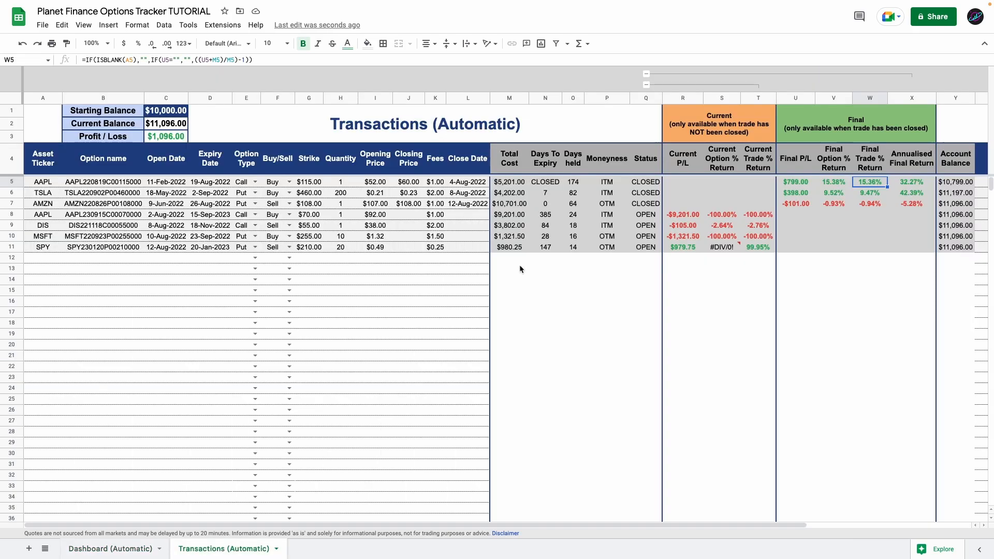
left_click(910, 184)
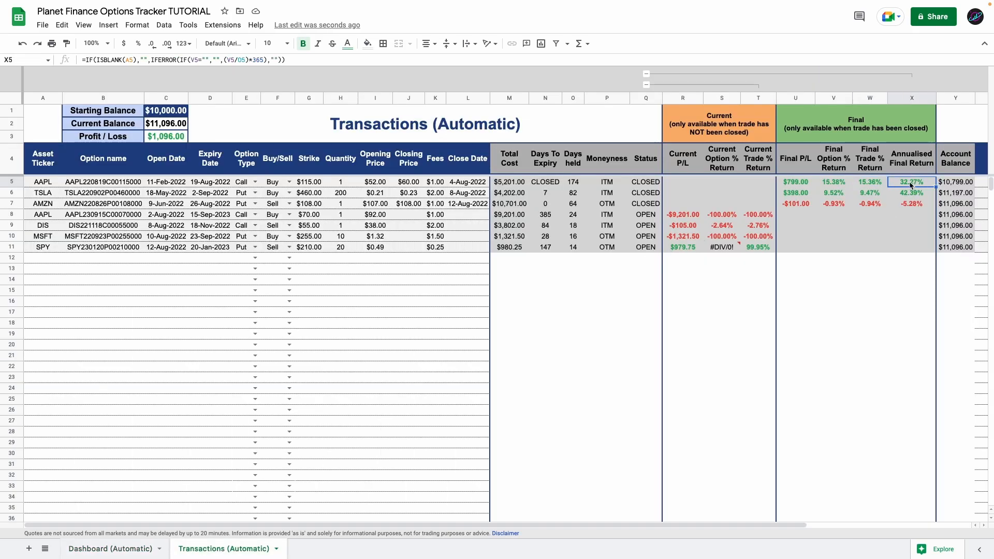
double_click(908, 186)
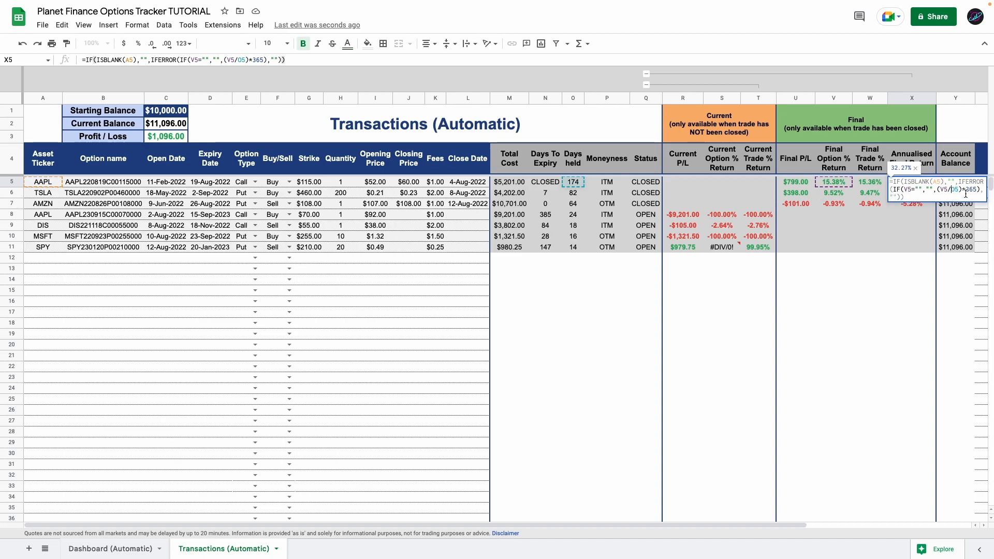
key("Escape")
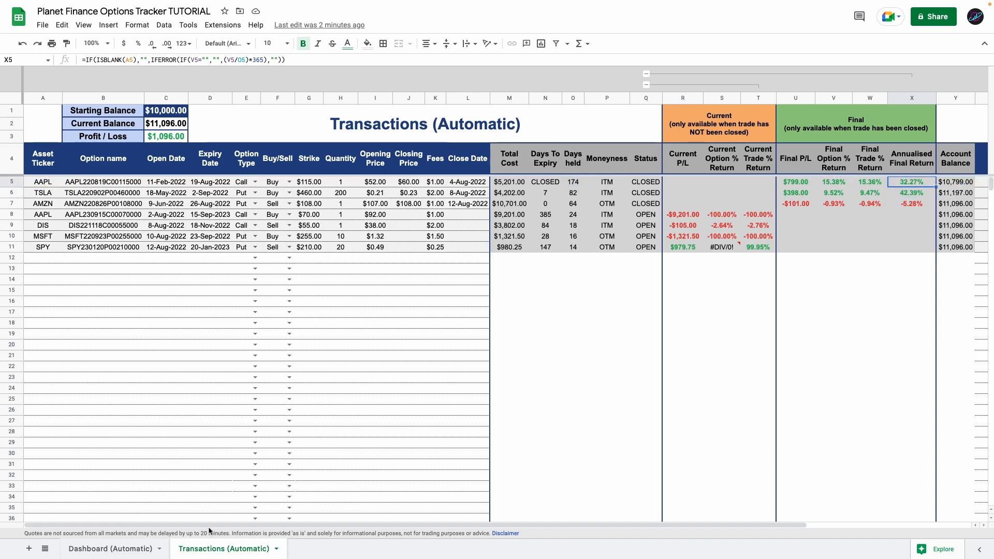
Return to the Dashboard (Automatic) sheet and look over the empty area above the open portfolio.
left_click(111, 549)
scroll(497, 310, "left", 10)
left_click_drag(919, 73, 887, 73)
left_click(49, 95)
left_click_drag(75, 73, 36, 72)
left_click(334, 347)
key("Up")
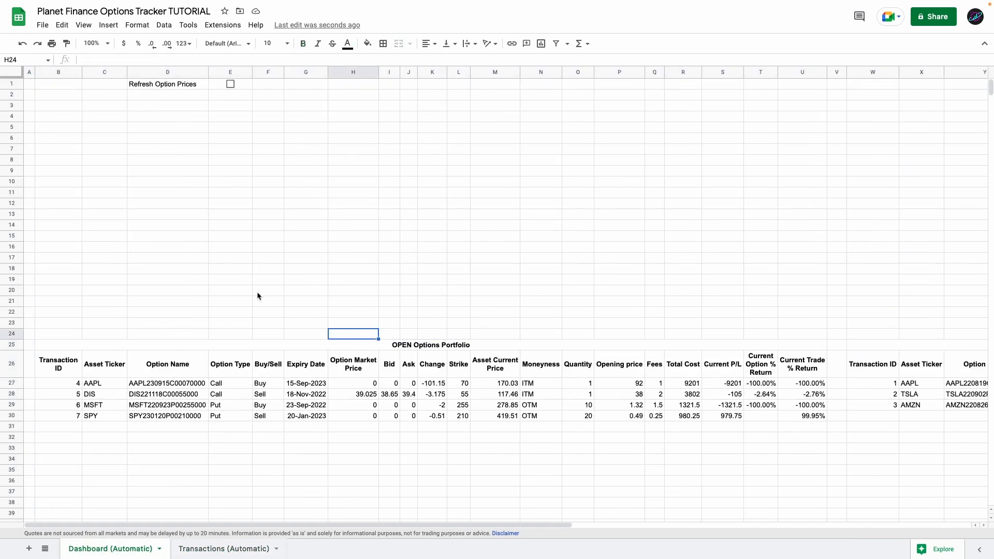
left_click(267, 236)
left_click_drag(88, 117, 888, 279)
left_click_drag(101, 117, 295, 246)
left_click_drag(389, 95, 460, 112)
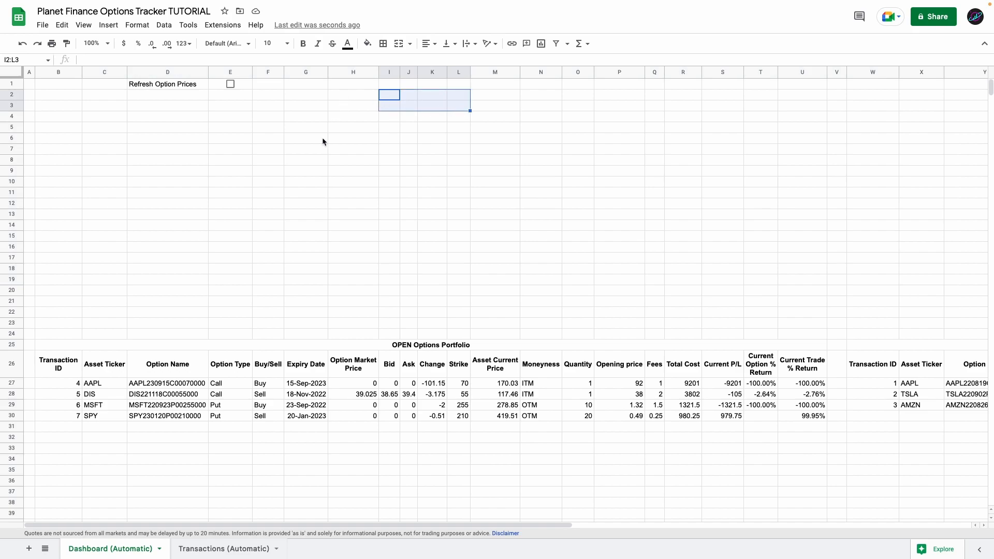
left_click_drag(373, 140, 581, 240)
Enter the title Options Tracker (Light Theme) in F1 and spread it across row 1 as a large, bold, centred heading.
left_click(267, 84)
type("O")
left_click_drag(263, 84, 264, 85)
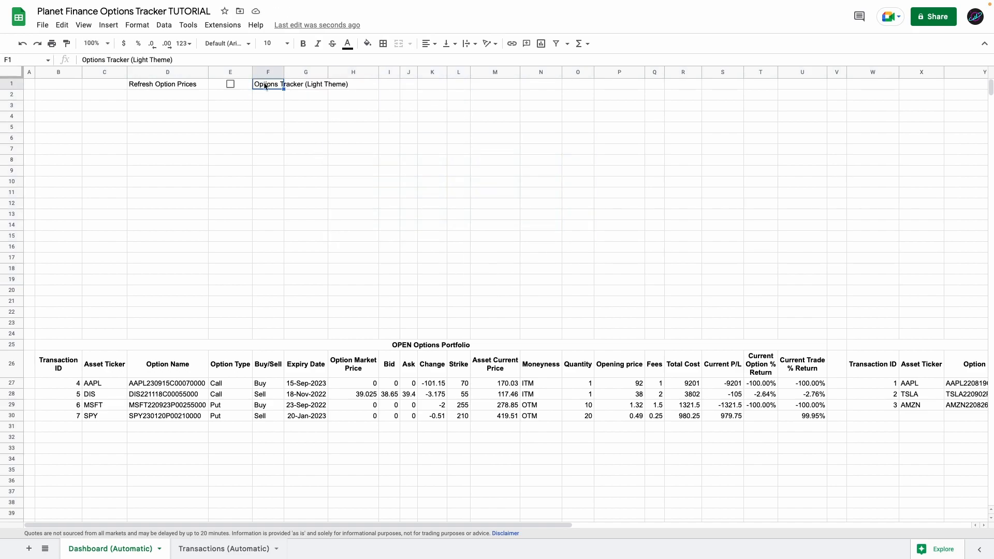
left_click_drag(264, 84, 776, 85)
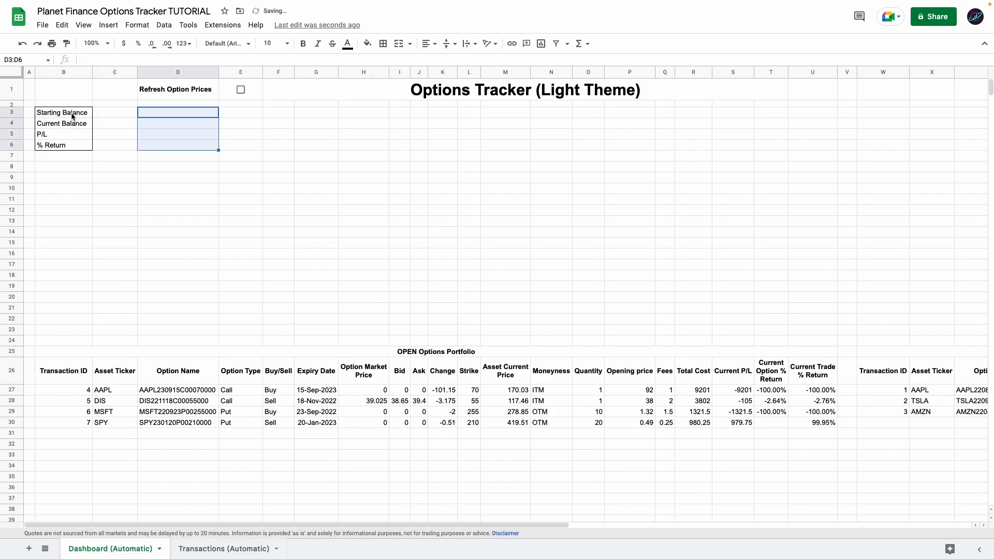
Merge columns B and C in each of rows 3 to 6 for the Starting Balance, Current Balance, P/L and % Return labels.
left_click(73, 116)
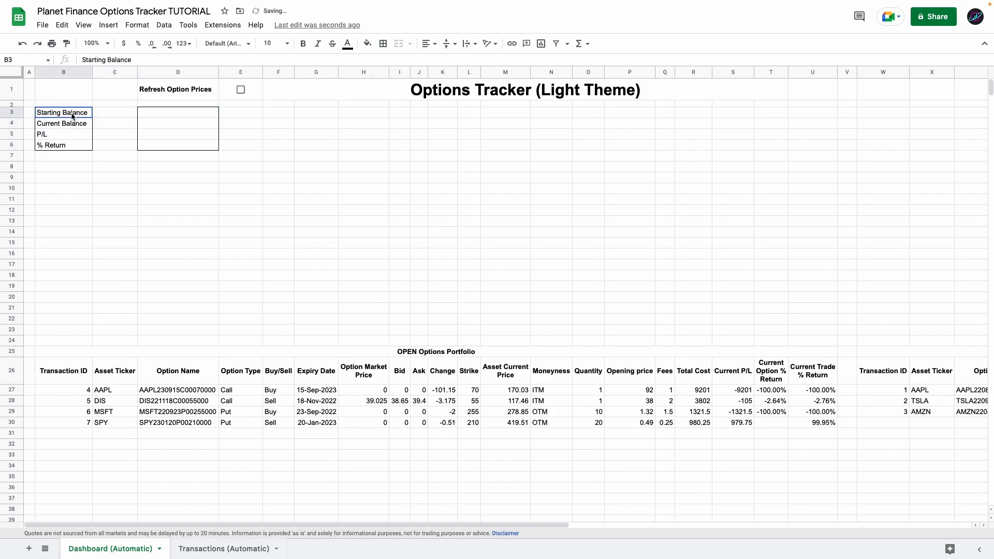
left_click_drag(73, 115, 115, 134)
left_click(399, 46)
left_click(399, 45)
left_click(398, 45)
left_click_drag(73, 145, 115, 146)
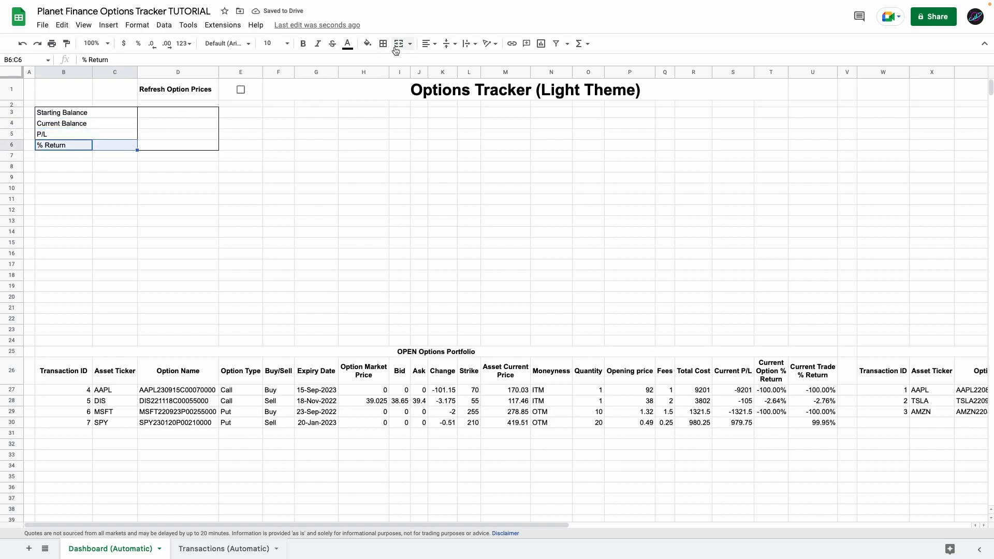
left_click(397, 47)
Link the Starting Balance in D3 and the Current Balance in D4 to their cells in the Transactions (Automatic) sheet.
left_click(176, 116)
type("=")
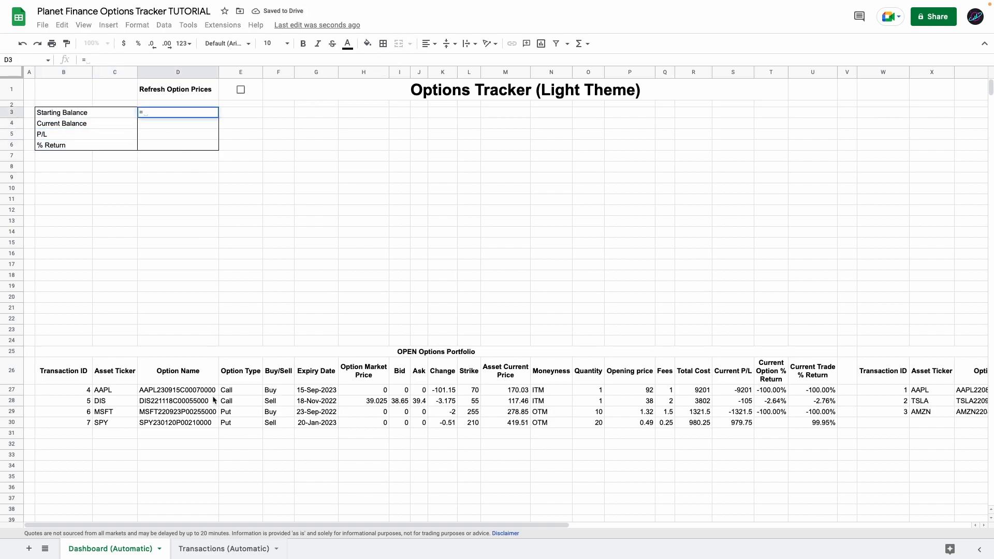
left_click(205, 549)
left_click(186, 111)
key("Return")
type("=")
left_click(207, 550)
left_click(181, 123)
key("Return")
Link the P/L in D5 to the Transactions (Automatic) sheet and format the % Return in D6 as a percentage.
type("=")
left_click(224, 549)
key("Return")
left_click(181, 145)
left_click(139, 43)
Enter the labels Average P/L, Aerage % Return, Average ARR and Total Fees Incurred in F3:F6.
left_click(278, 113)
type("Average P/L")
key("Return")
type("Aerage % Return")
key("Return")
type("Average ARR")
key("Return")
type("Total Fees Incurred")
key("Return")
Merge columns F and G for the four labels in rows 3 to 6 and put borders around the label and value blocks.
left_click(293, 114)
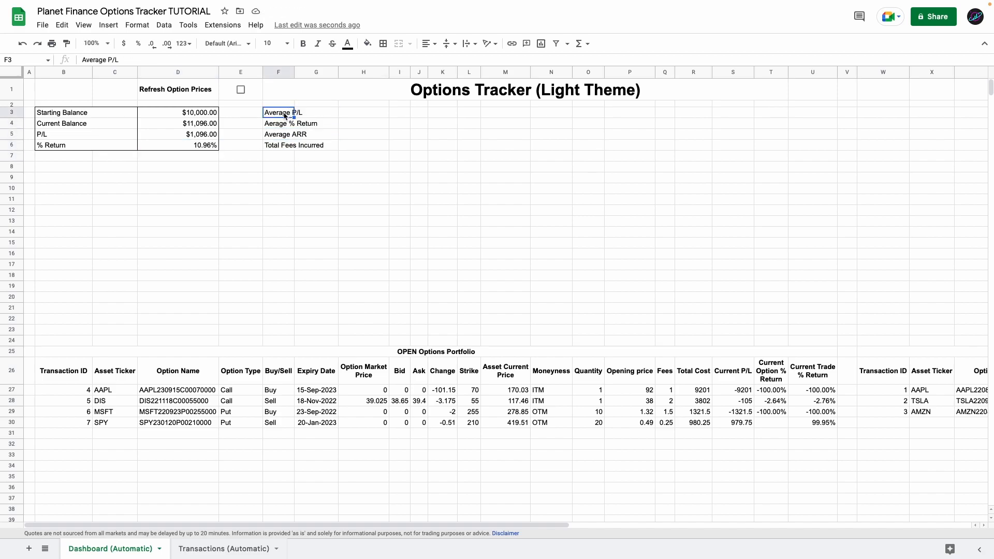
mouse_move(282, 115)
left_mouse_down()
mouse_move(299, 115)
mouse_move(311, 145)
mouse_move(362, 146)
mouse_move(363, 134)
left_mouse_up()
left_click(399, 44)
left_click(398, 43)
left_click(383, 43)
left_click(443, 62)
Fill H3:H6 with the averages and total fees, formatting the return and ARR as percentages and the P/L and fees as currency.
left_click(363, 115)
key("Return")
key("Return")
key("Return")
key("Return")
left_click(138, 43)
left_click(364, 113)
left_click(364, 145, "super")
left_click(124, 44)
Reduce the height of row 7 and enter the headings Stats in B8, P/L in E8 and ARR in F8.
left_click(63, 167)
left_click_drag(18, 160, 19, 157)
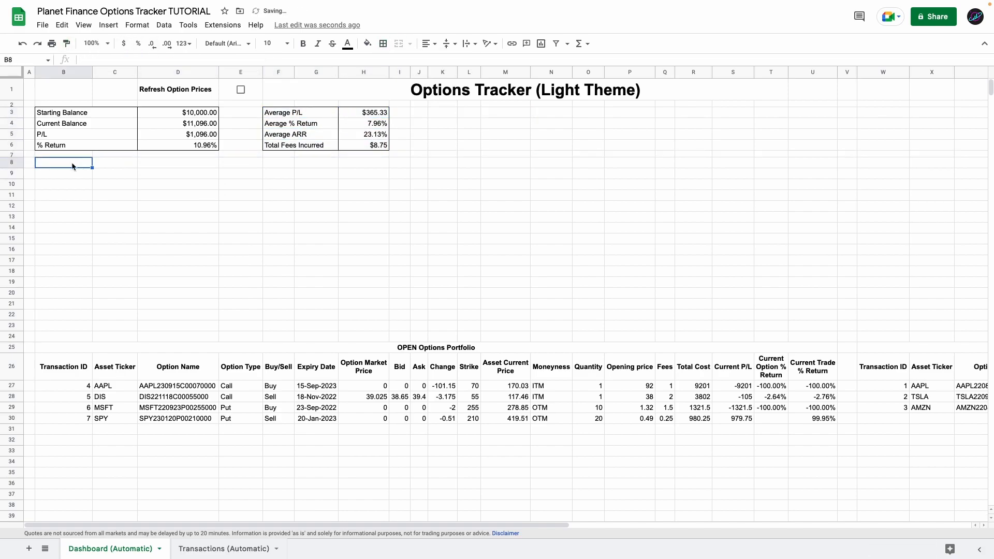
type("Stats")
key("Tab")
key("Tab")
key("Tab")
type("P/L")
key("Tab")
type("ARR")
key("Return")
List the stat labels in B9:B23: top and worst closed trade, the OPEN & CLOSED note, trade counts, wins, losses and win rates.
type("Top Closed Trade Worst Closed Trade Stats below include OPEN & CLOSED # of Trades # of Buys # of Sells # of Calls # of Puts # of Wins # of Losses Win Rate Buy Win Rate Sell Win Rate Calls Win Rate Puts wi")
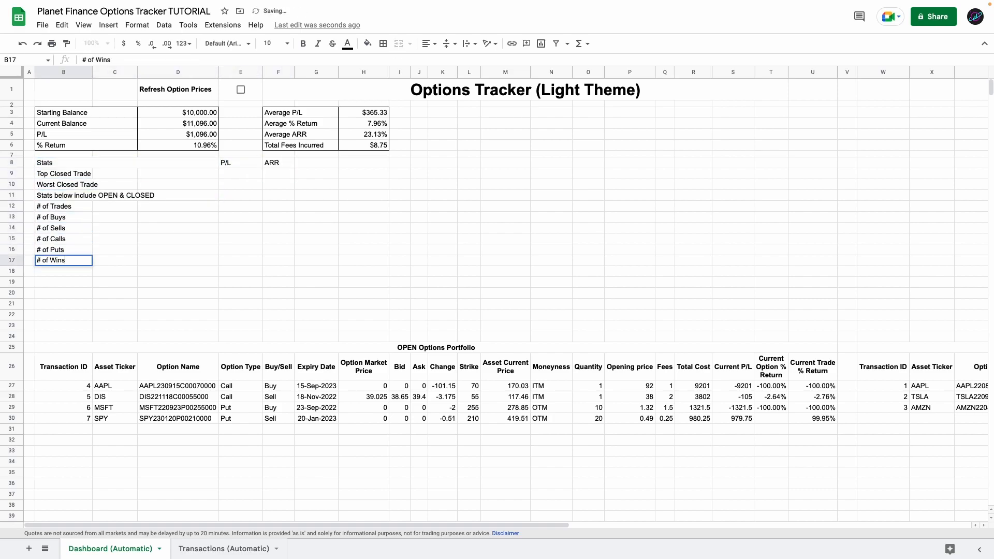
type("n Rate")
key("Return")
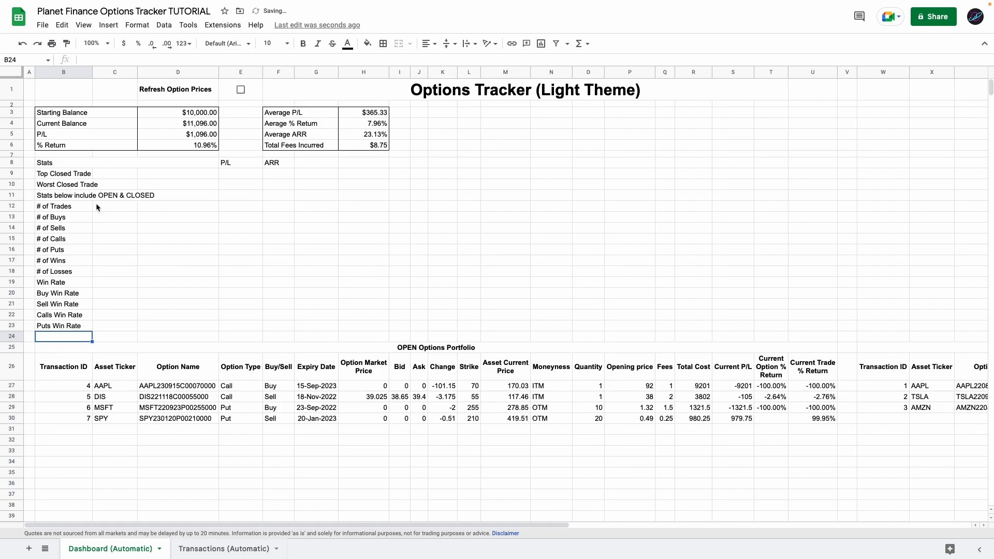
Review the buys, sells, calls and puts stat labels against the Option Type and Buy/Sell columns of the open portfolio.
left_click_drag(83, 207, 80, 326)
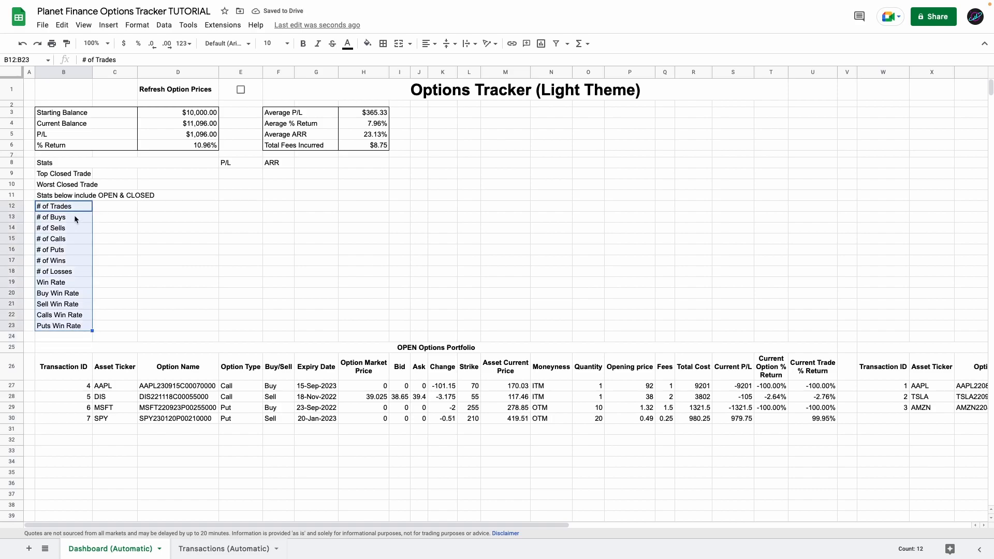
left_click(75, 216)
left_click(67, 228)
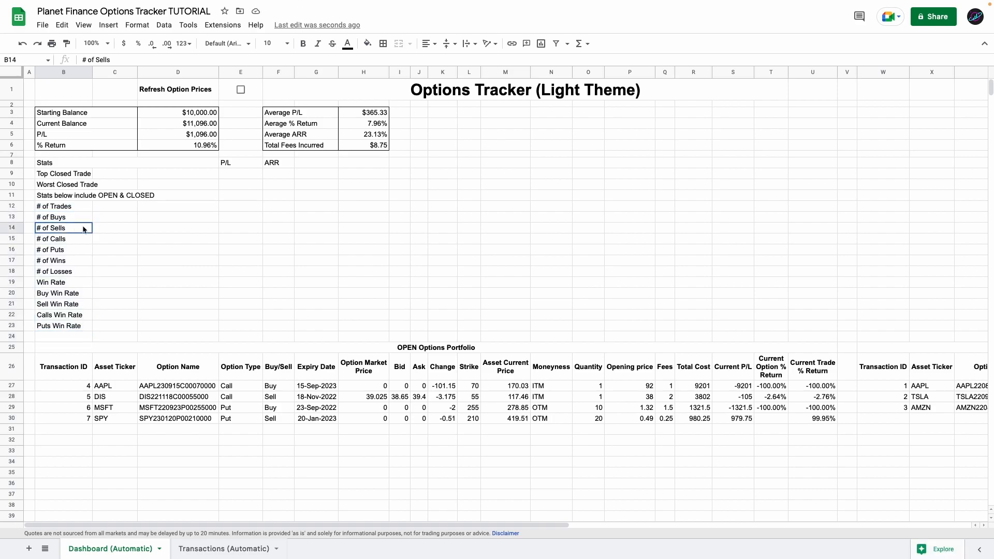
left_click(64, 241)
key("shift+Right")
left_click_drag(77, 251, 122, 249)
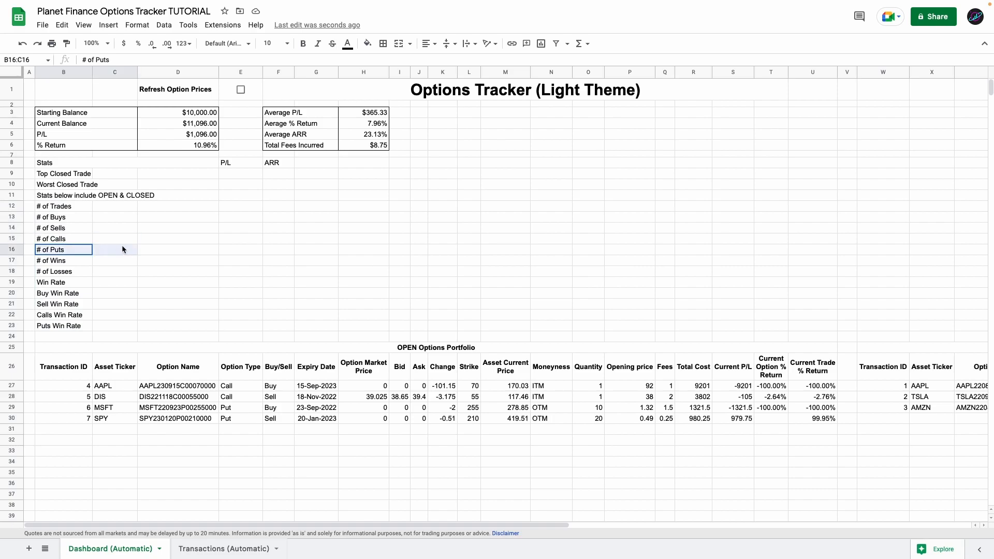
left_click_drag(70, 216, 73, 246)
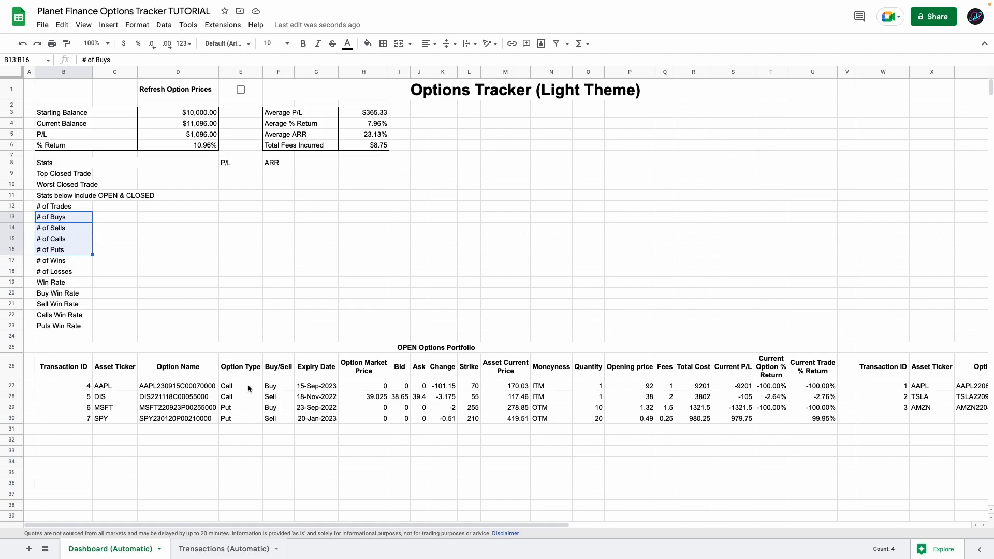
left_click(291, 395)
left_click_drag(289, 387, 242, 387)
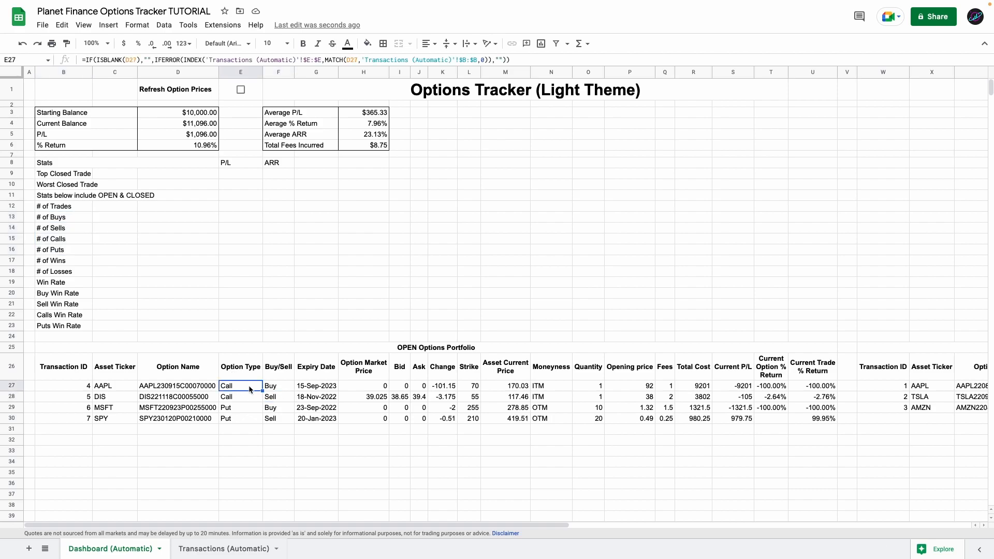
Review the wins, losses and win rate labels in the stats list.
left_click(57, 250)
left_click(57, 271)
left_click_drag(73, 210, 84, 327)
left_click(79, 287)
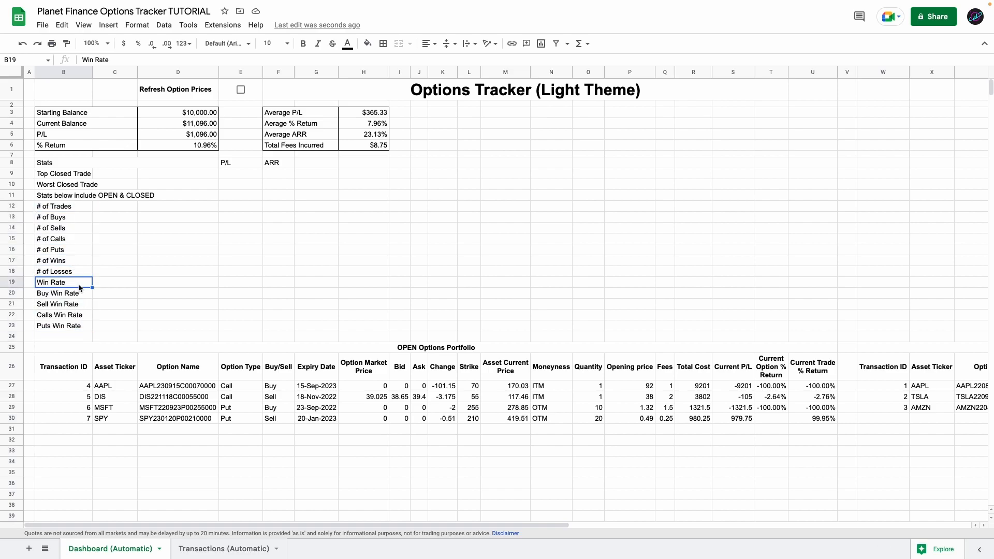
left_click(106, 261)
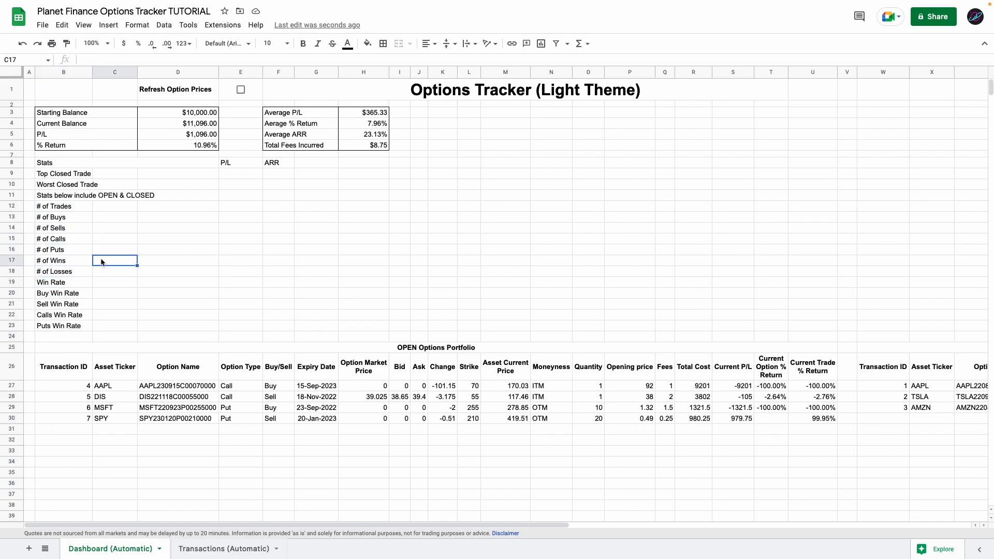
left_click(107, 232)
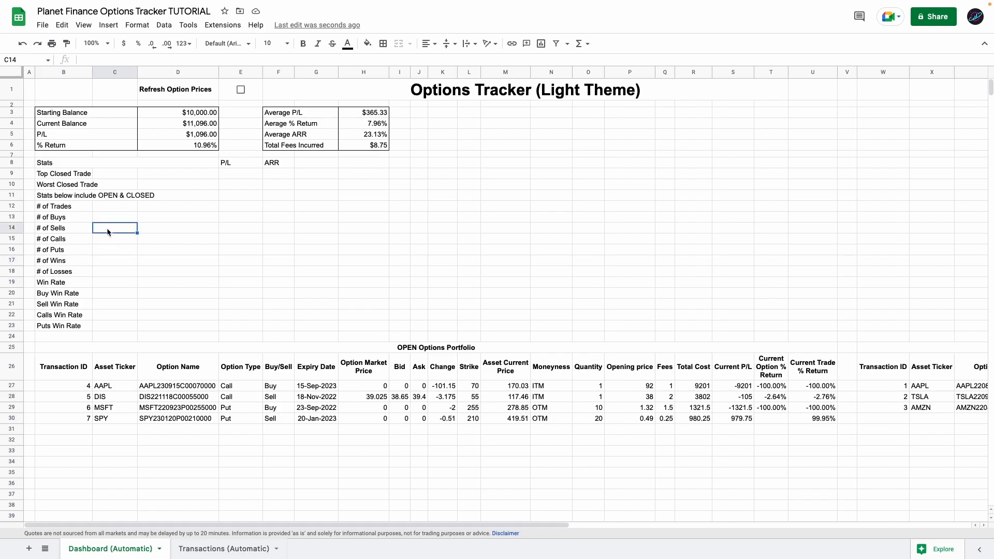
left_click(72, 261)
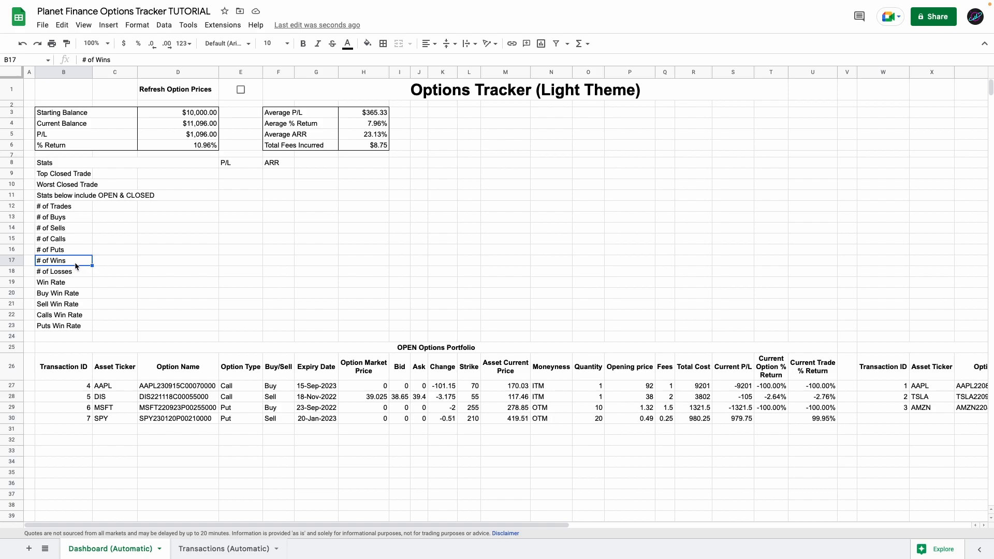
left_click(73, 273)
left_click(73, 304)
left_click(71, 327)
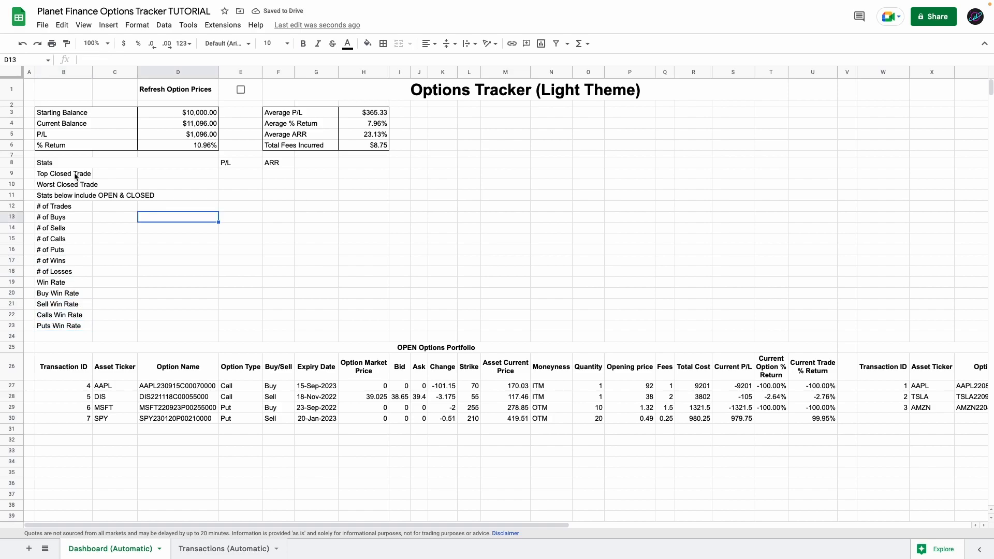
Merge columns B and C for the stat labels and fill D12:D23 with the trade counts and win rates.
left_click(75, 176)
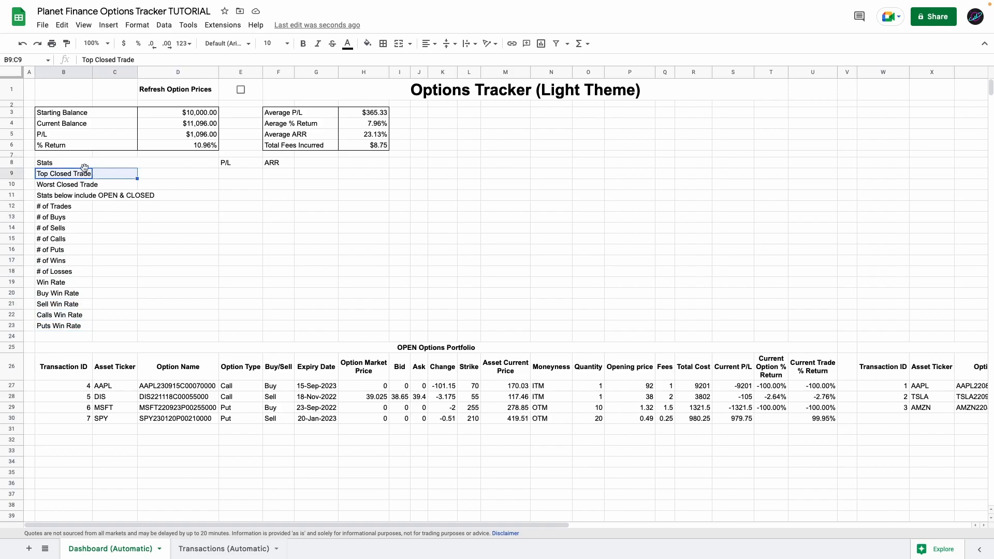
key("Down")
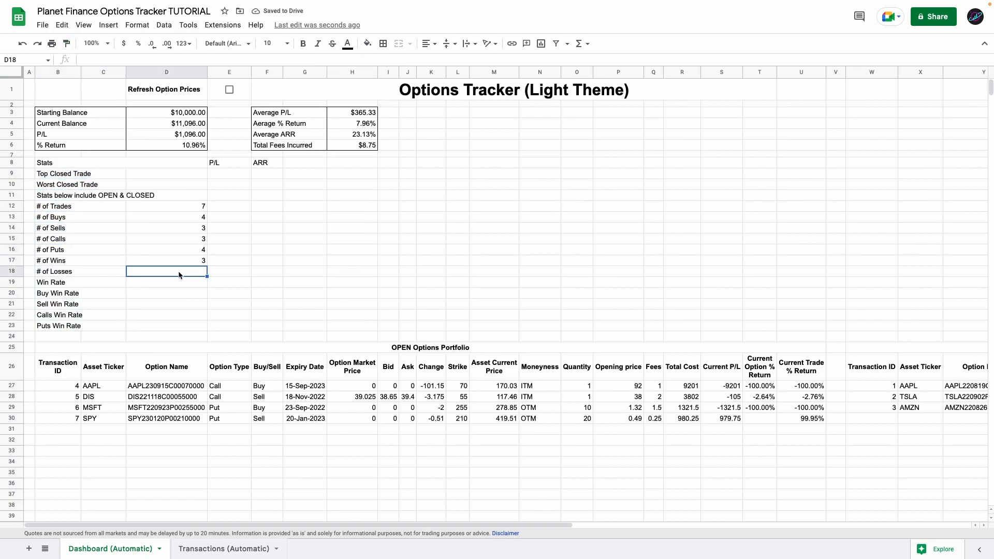
double_click(163, 303)
In D9 enter =IFERROR(QUERY('Transactions (Automatic)'!A5:AC,"SELECT A,U,X WHERE Q = 'CLOSED' AND A IS NOT NULL ORDER BY X DESC LIMIT 1"),"") and format F9 as a percentage.
double_click(169, 173)
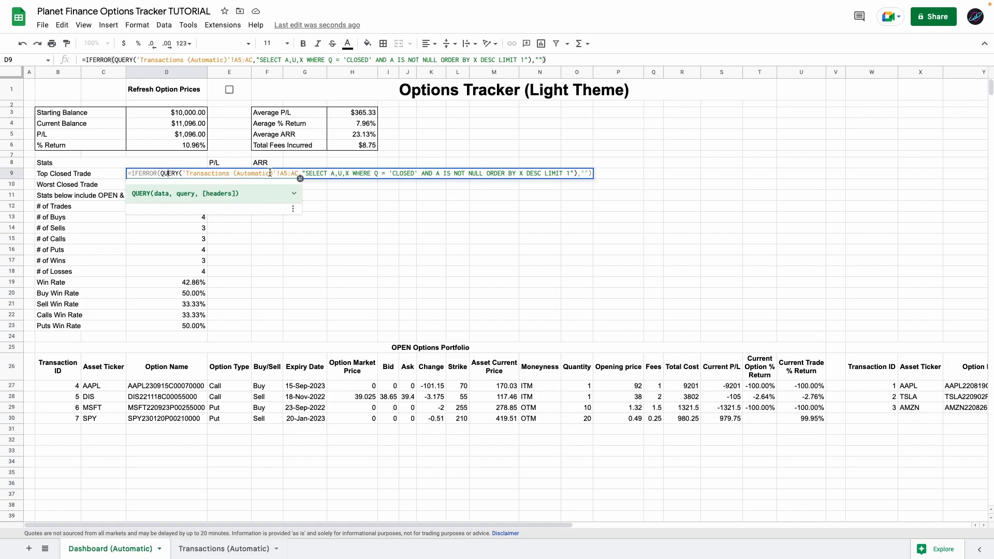
key("Return")
left_click(177, 179)
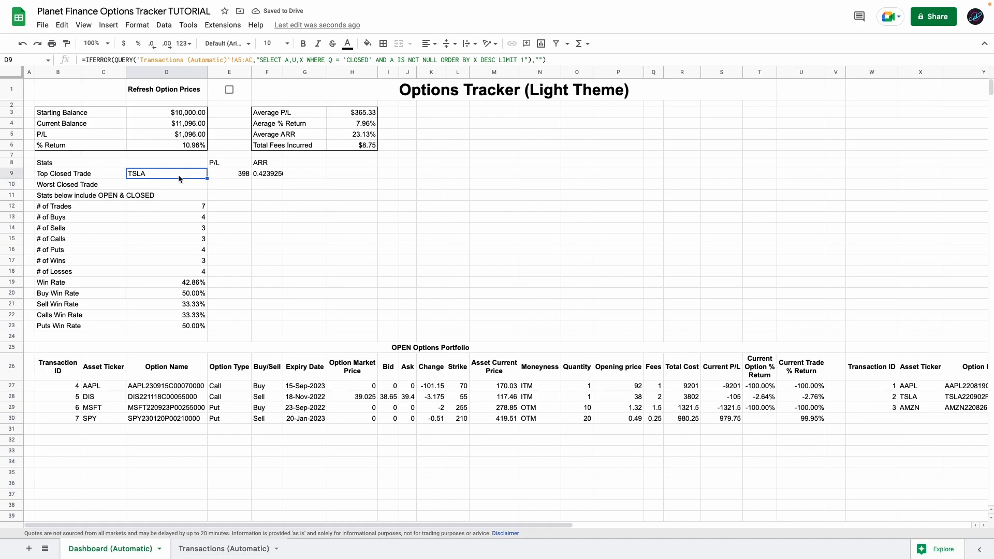
left_click(270, 178)
key("ctrl+shift+5")
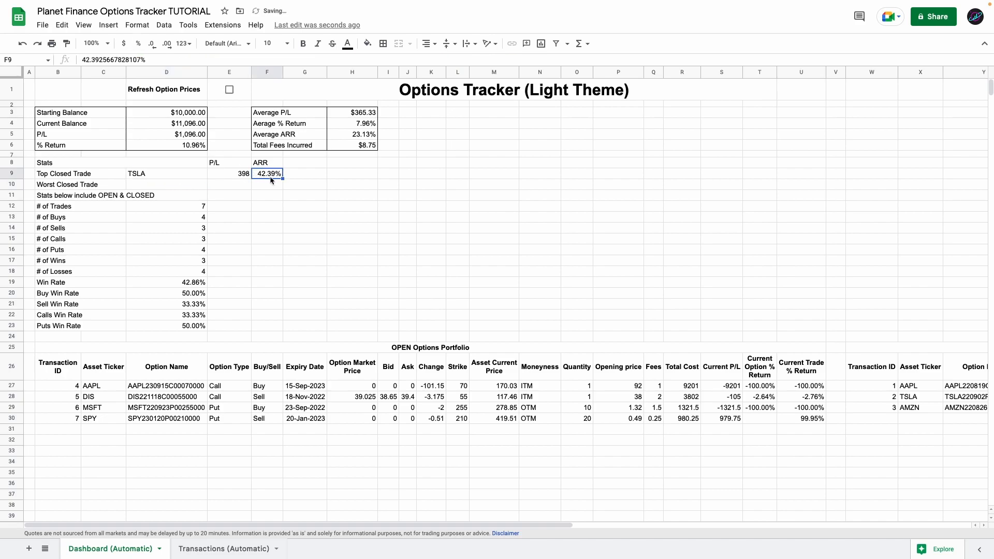
In D10 enter the Top Closed Trade query with X ASC instead of X DESC, and format F10 as a percentage and E9:E10 as currency.
left_click(245, 177)
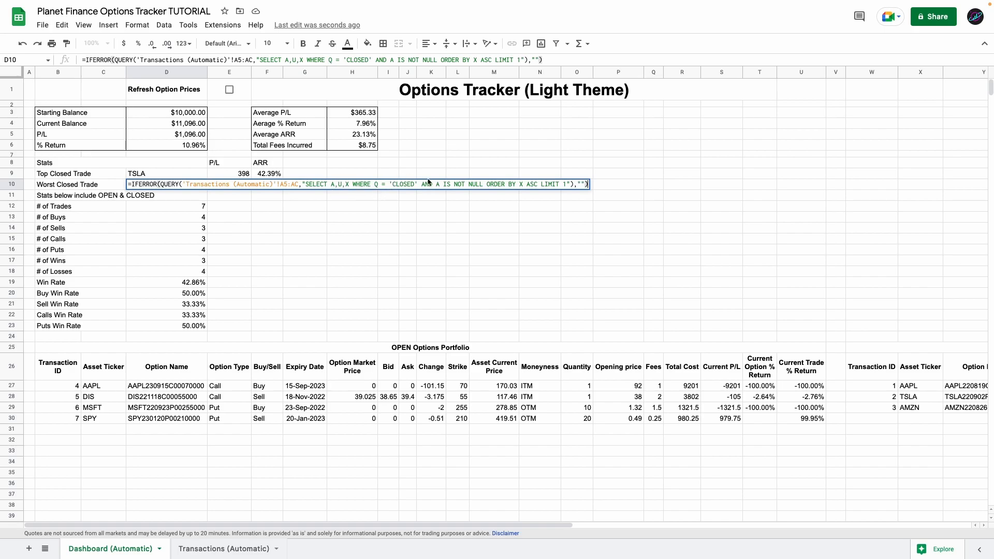
key("Return")
left_click(267, 185)
left_click(138, 43)
left_click_drag(233, 174, 233, 185)
left_click(124, 45)
Enter the headings Avg. P/L in E11 and Avg. P/L % in F11.
left_click(148, 186)
left_click(228, 197)
type("Avg. P/L")
left_click(267, 196)
type("Avg. P/L %")
key("Return")
In E12 enter =IFERROR(AVERAGE('Transactions (Automatic)'!$AA$5:$AA),"") and fill E13:E18 with conditional averages of column AA, using "<0" for the losses.
double_click(220, 206)
type("=IFERROR(AVERAGE('Transactions (Automatic)'!$AA$5:$AA),\"\")")
key("Return")
type("=IFERROR(AVERAGEIFS('Transactions (Automatic)'!$AA$5:$AA,'Transactions (Automatic)'!$AA$5:$AA,\"<0\"),\"\")")
key("Return")
In F12 enter =IFERROR(AVERAGE('Transactions (Automatic)'!$AB$5:$AB),"") and fill F13:F18 with the matching Avg. P/L % formulas.
left_click(265, 206)
key("ctrl+v")
key("Return")
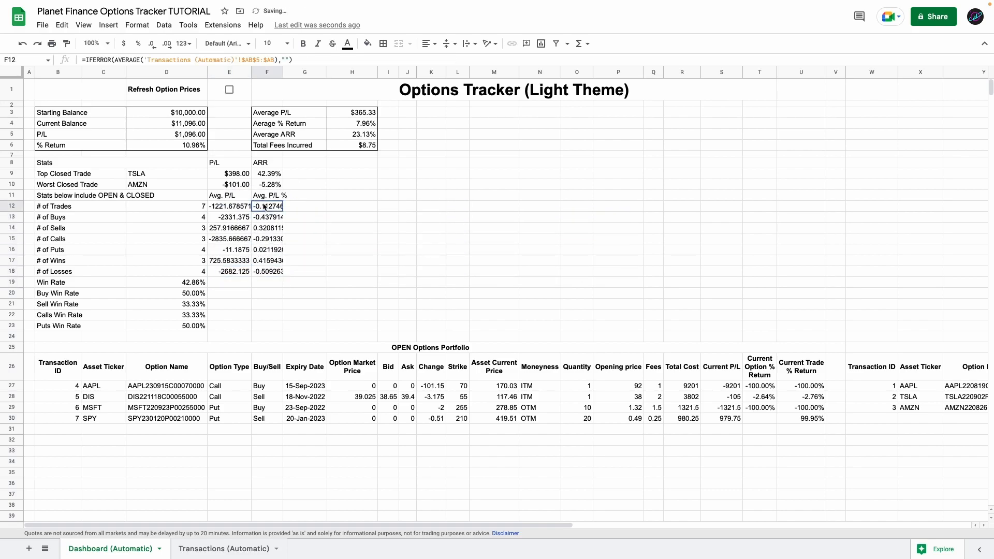
Format F12:F23 as percentages and E12:E21 as currency, and widen column F slightly.
left_click_drag(265, 206, 266, 325)
left_click(138, 44)
left_click_drag(229, 207, 229, 304)
left_click(123, 44)
left_click_drag(282, 72, 292, 72)
Enter the heading Evolution of Account Balance in J3, and merge and centre J4:M6 below it.
left_click(439, 113)
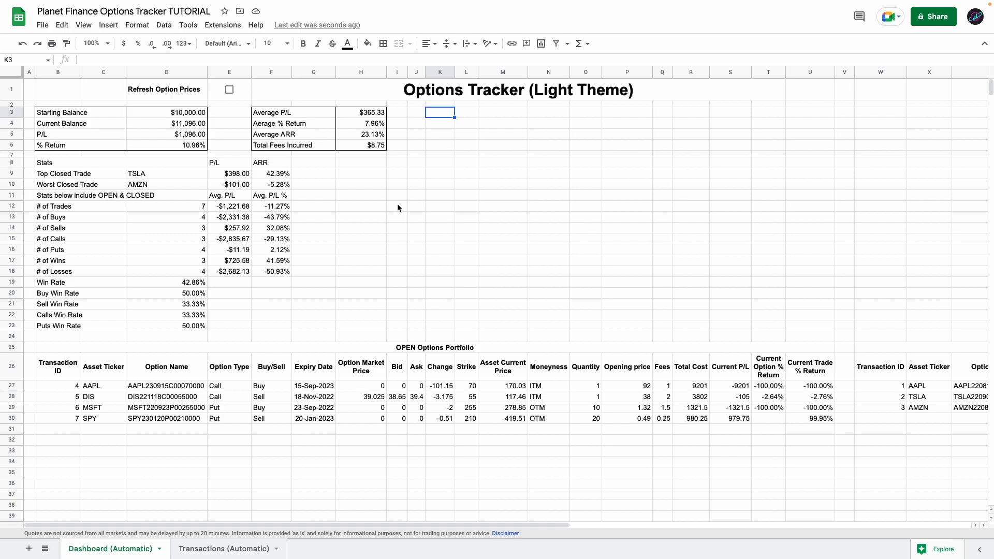
left_click(416, 112)
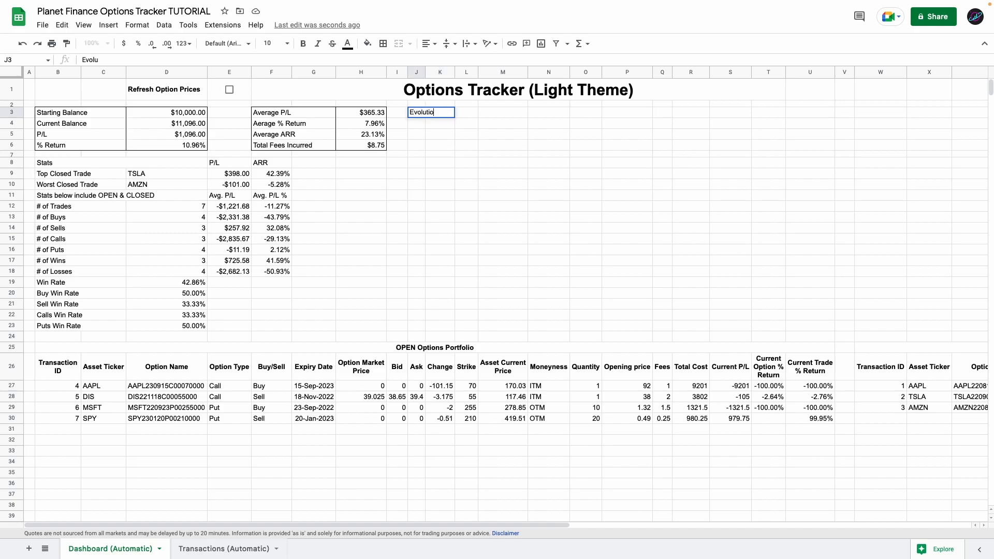
type("Evolution of Account Balance")
key("Return")
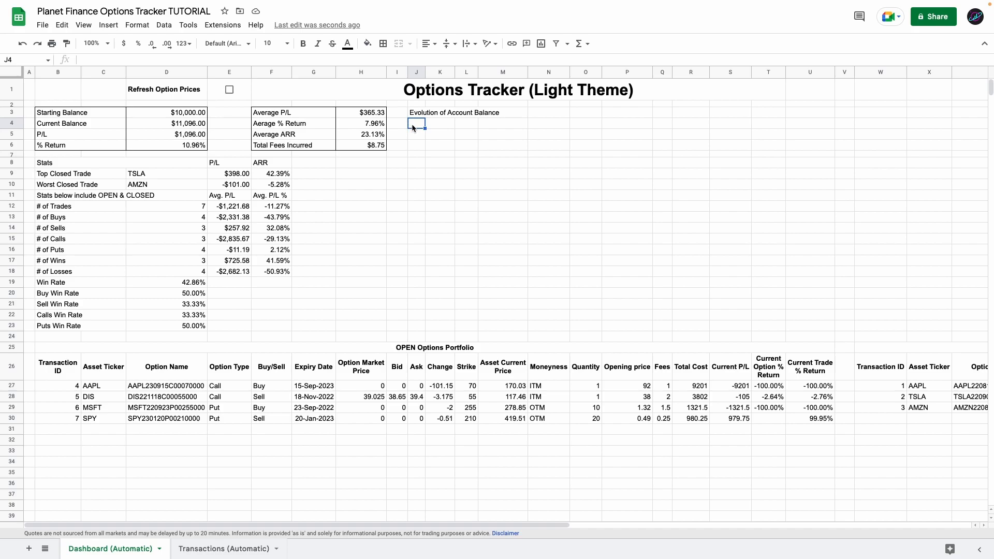
left_click_drag(413, 127, 490, 144)
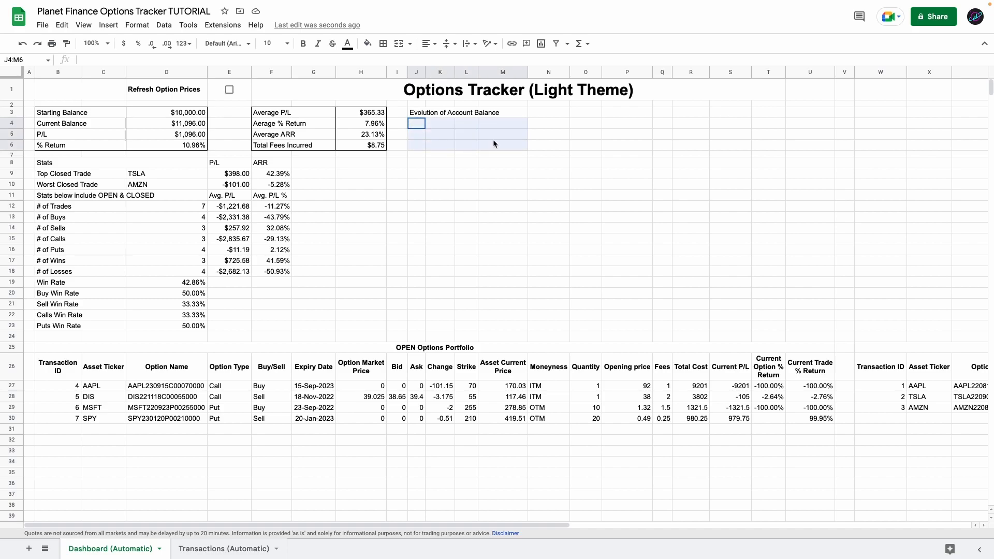
left_click(400, 44)
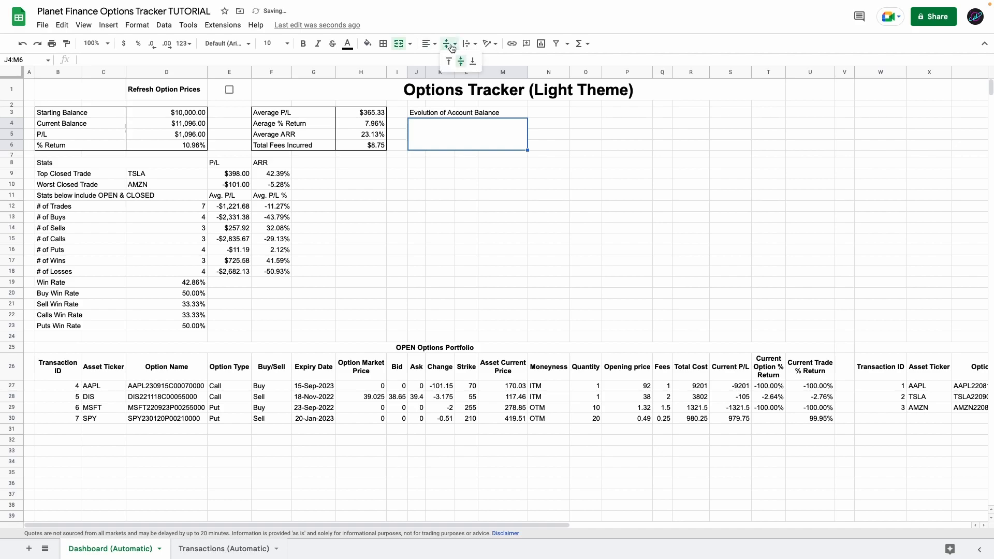
left_click(428, 45)
left_click(440, 61)
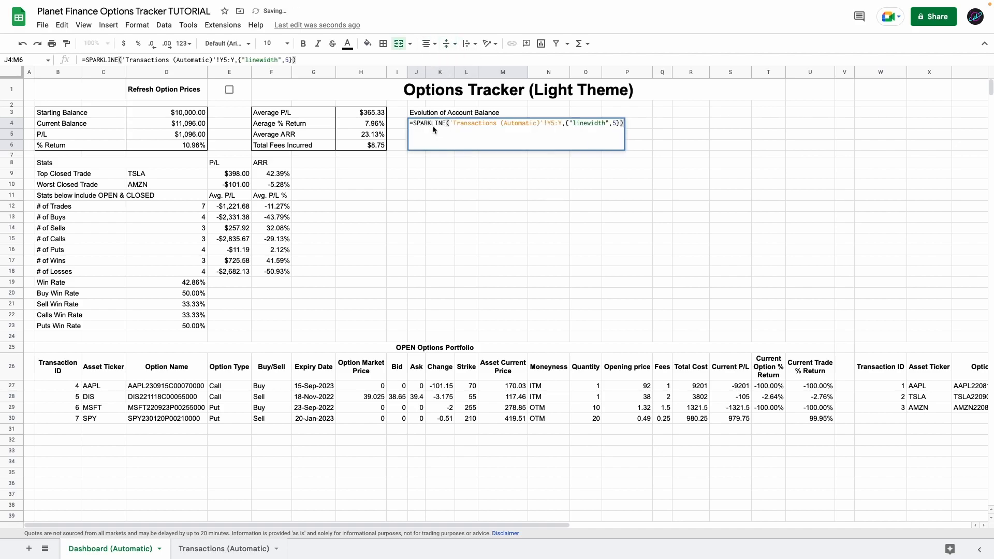
In merged J4:M6 enter =SPARKLINE('Transactions (Automatic)'!Y5:Y,{"linewidth",5}) and colour the line blue.
left_click(458, 125)
left_click(553, 123)
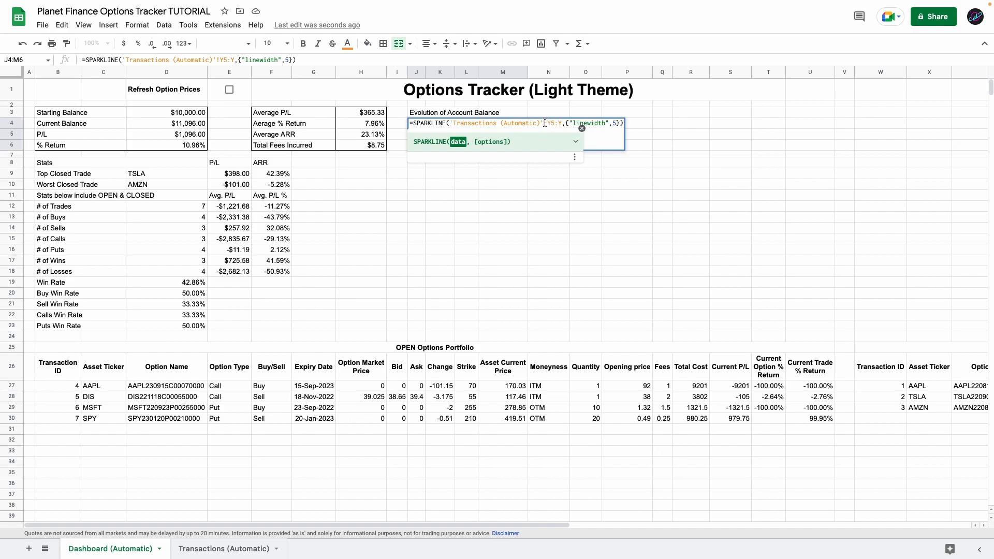
key("Escape")
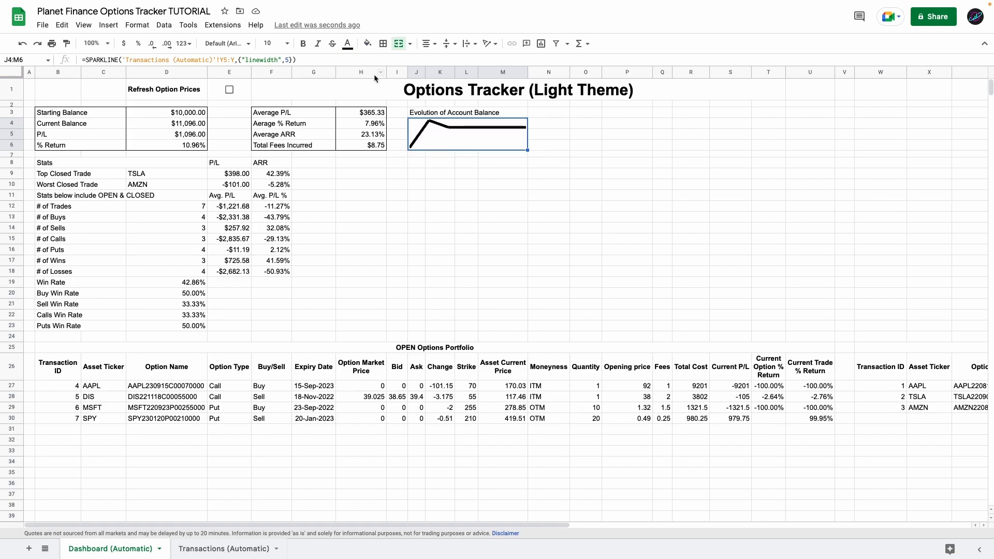
left_click(351, 46)
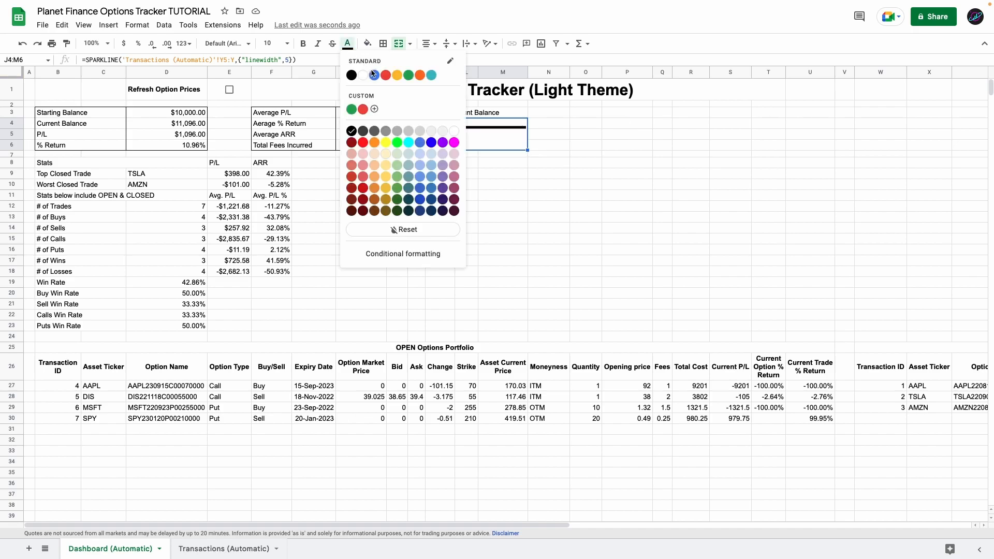
left_click(374, 75)
left_click(348, 46)
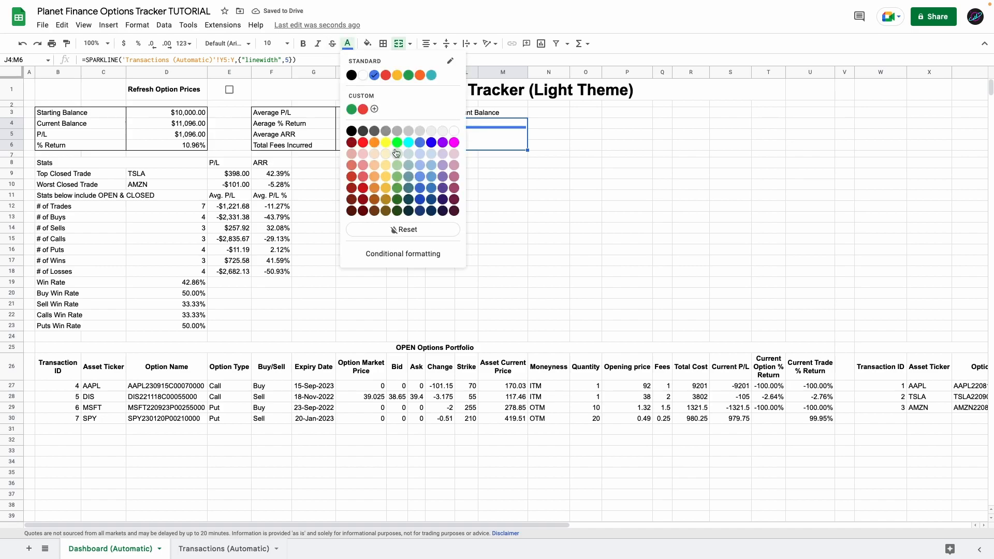
left_click(560, 137)
left_click(613, 124)
Enter the heading OPEN & CLOSED P/L in X3, merge it across X3:Y3, and add the labels Wins in X4 and Losses in X5.
scroll(559, 125, "right", 5)
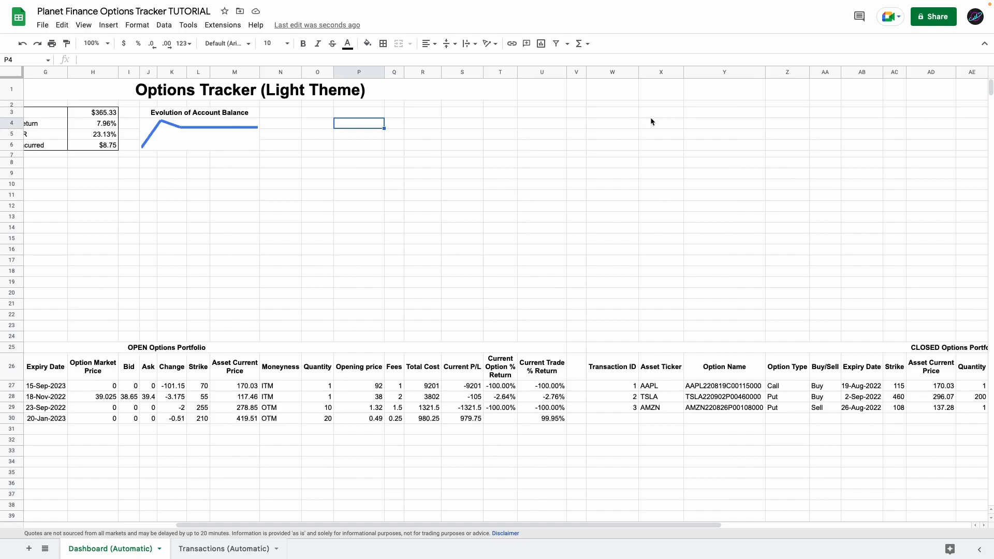
left_click(655, 115)
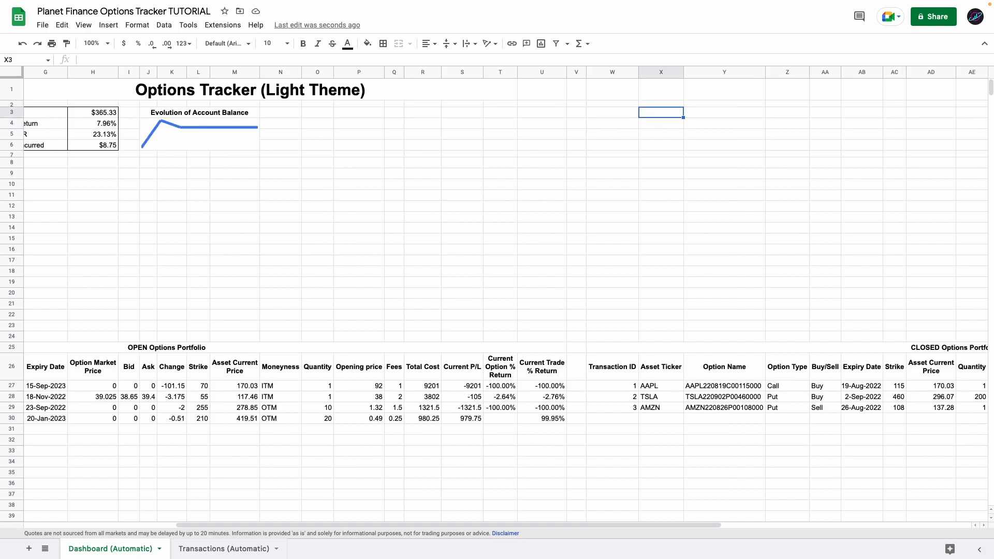
type("OPEN & CLOSED P/L")
left_click_drag(661, 112, 724, 112)
left_click(399, 43)
type("Wins")
key("Return")
type("Losses")
In Y4 enter =IFERROR(SUMIFS('Transactions (Automatic)'!AA5:AA,'Transactions (Automatic)'!AA5:AA,">0"),"") for wins, and the same formula with "<0" in Y5 for losses.
double_click(763, 123)
type("=IFERROR(SUMIFS('Transactions (Automatic)'!AA5:AA,'Transactions (Automatic)'!AA5:AA,\">0\"),\"\")")
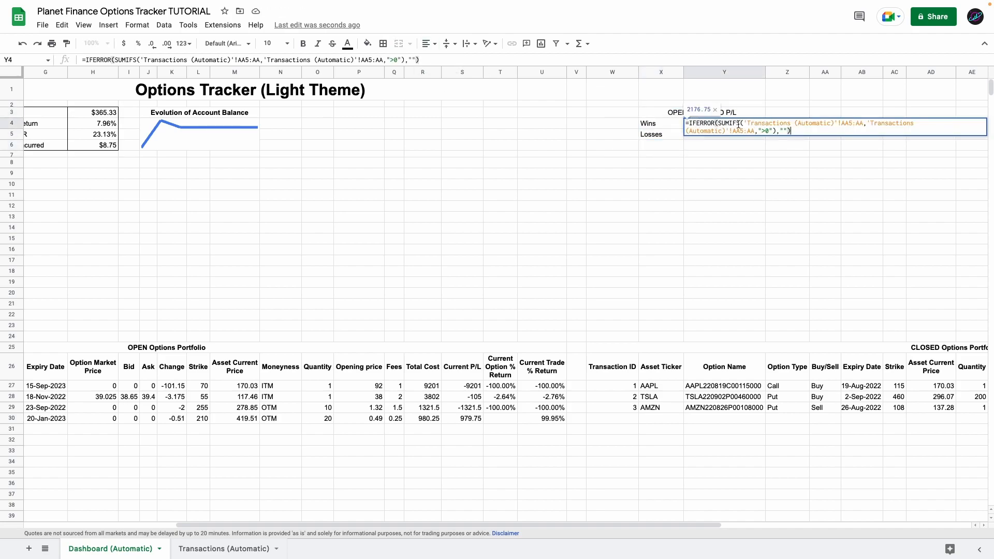
left_click(761, 128)
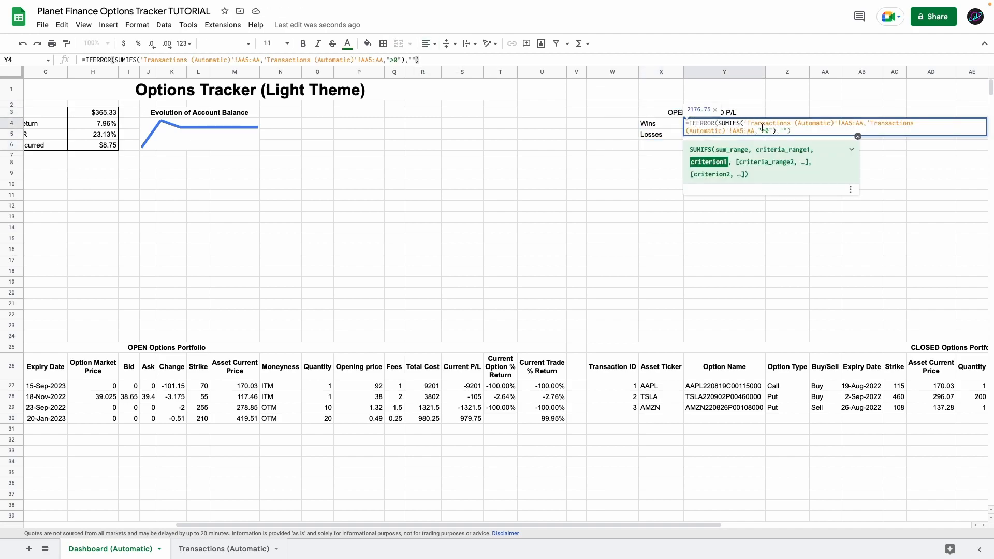
key("Escape")
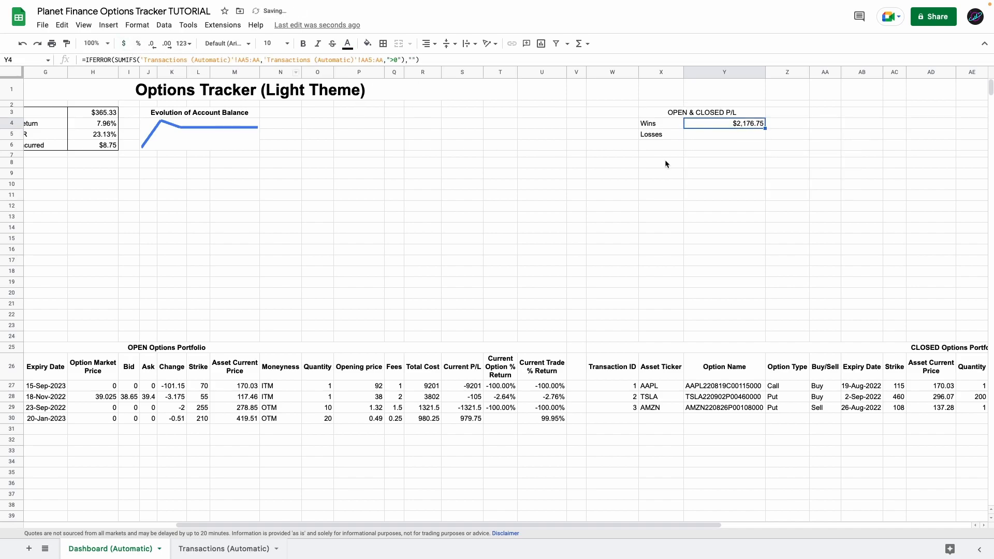
double_click(744, 136)
type("=IFERROR(SUMIFS('Transactions (Automatic)'!AA5:AA,'Transactions (Automatic)'!AA5:AA,\"<0\"),\"\")")
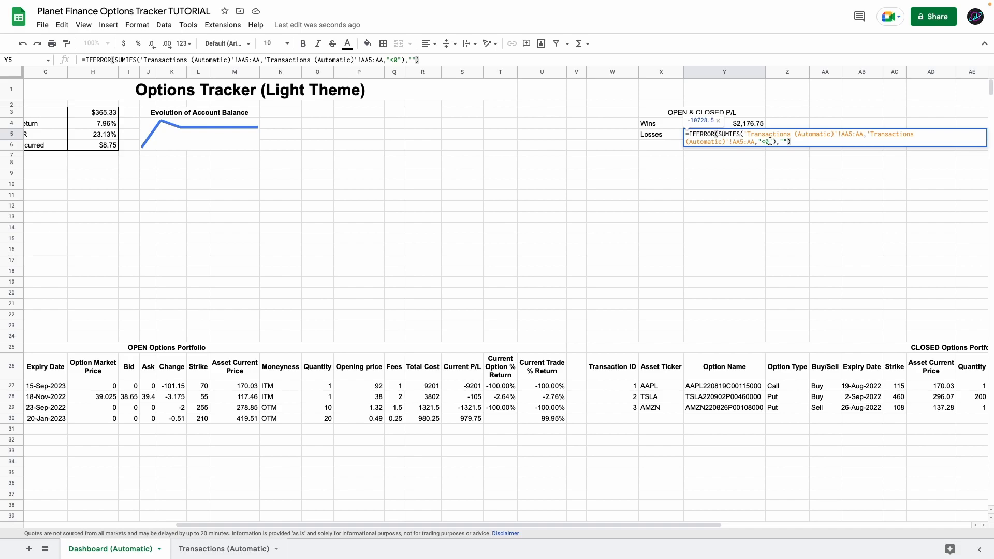
key("Return")
left_click(183, 89)
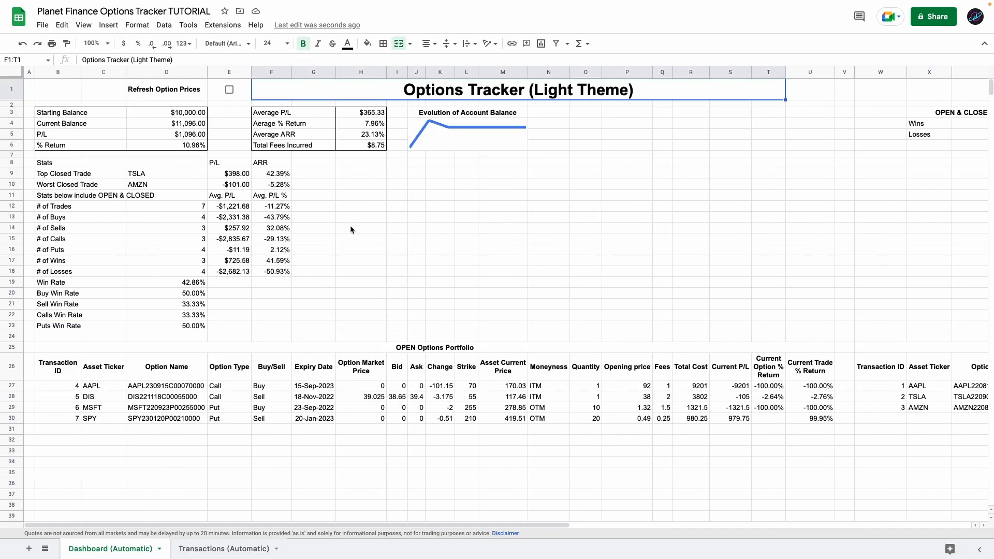
scroll(474, 256, "right", 10)
scroll(533, 256, "left", 10)
left_click_drag(337, 163, 529, 294)
left_click(529, 294)
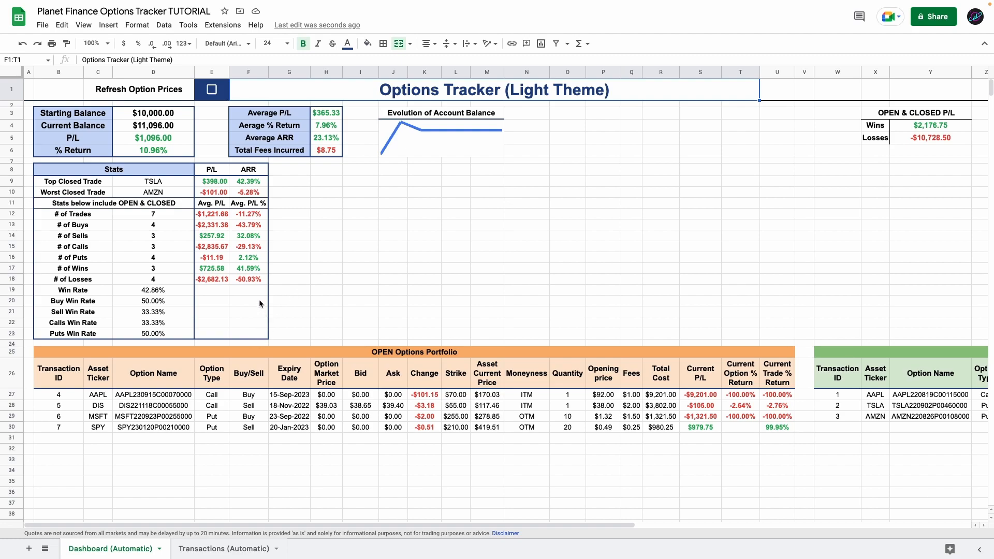
Review the conditional format rules that apply to the P/L and return figures in E9:F23.
left_click(240, 226)
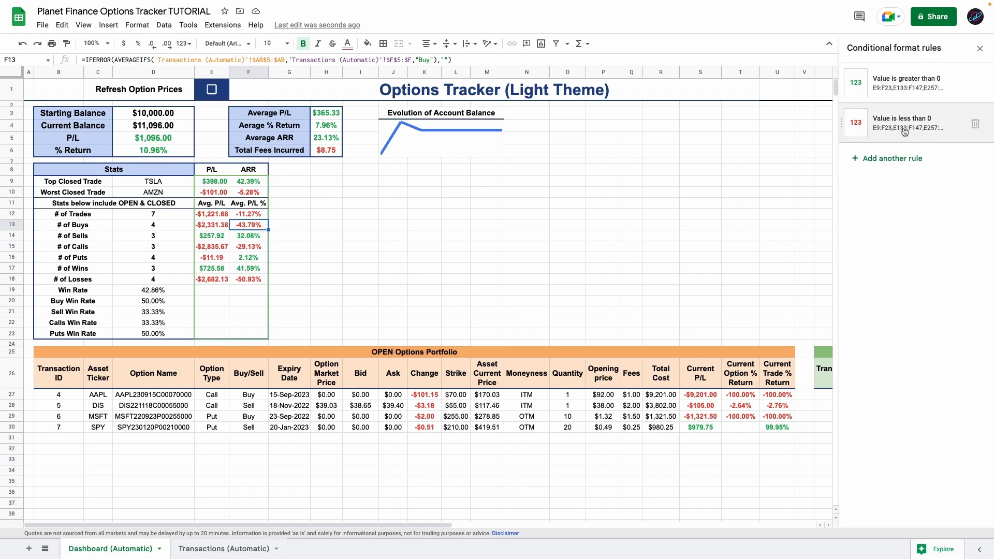
left_click(364, 237)
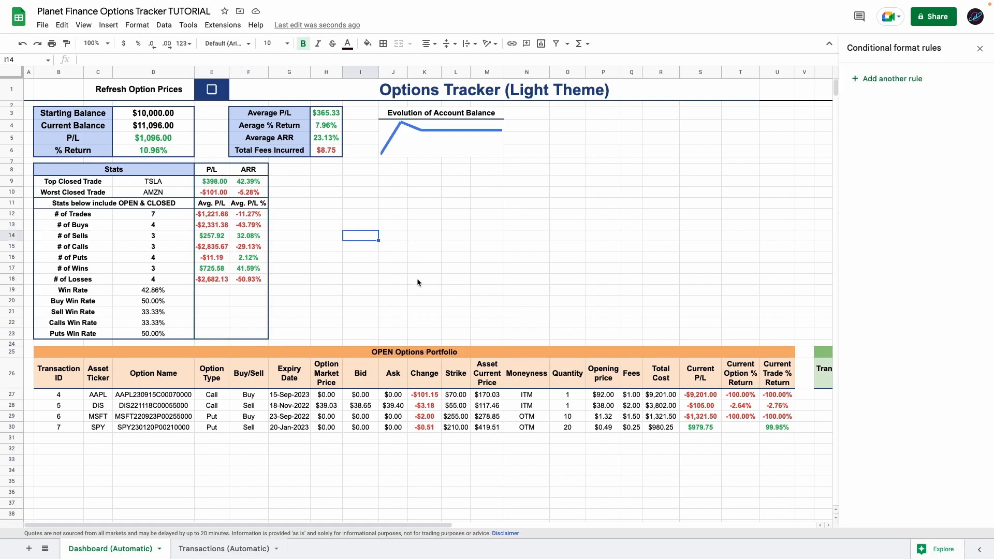
left_click(979, 49)
left_click(328, 353)
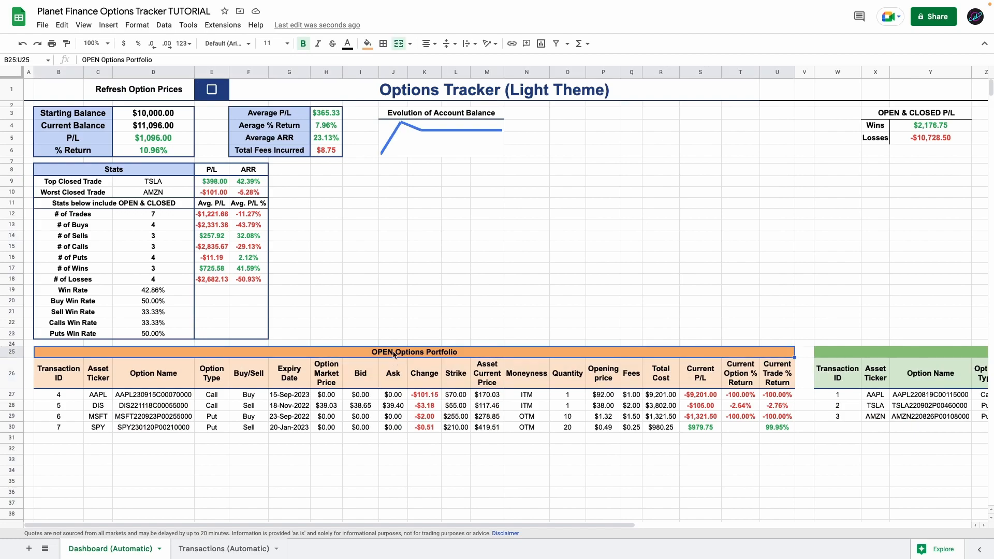
left_click_drag(156, 172, 257, 311)
Hide the gridlines on the dashboard sheet.
left_click(254, 91)
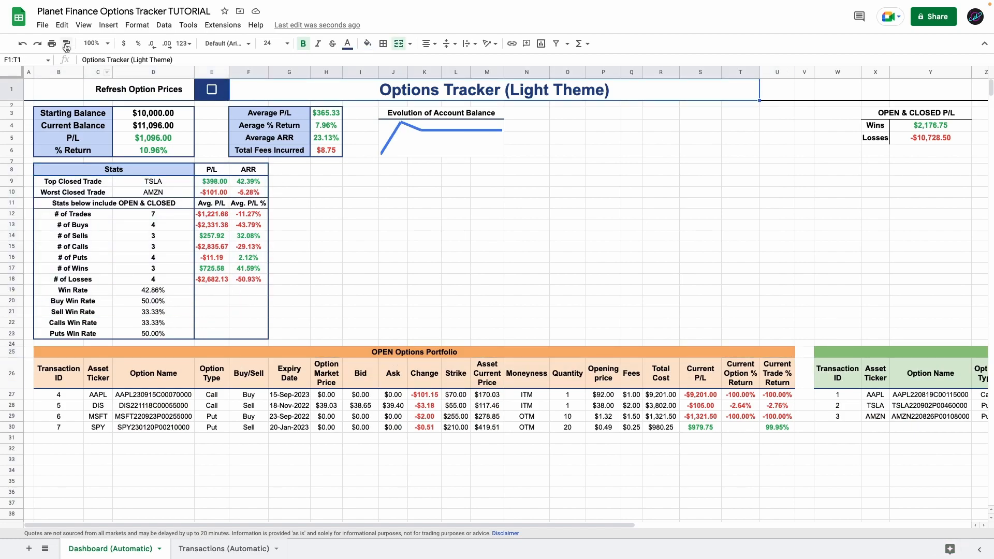
left_click(90, 30)
mouse_move(101, 44)
left_click(275, 61)
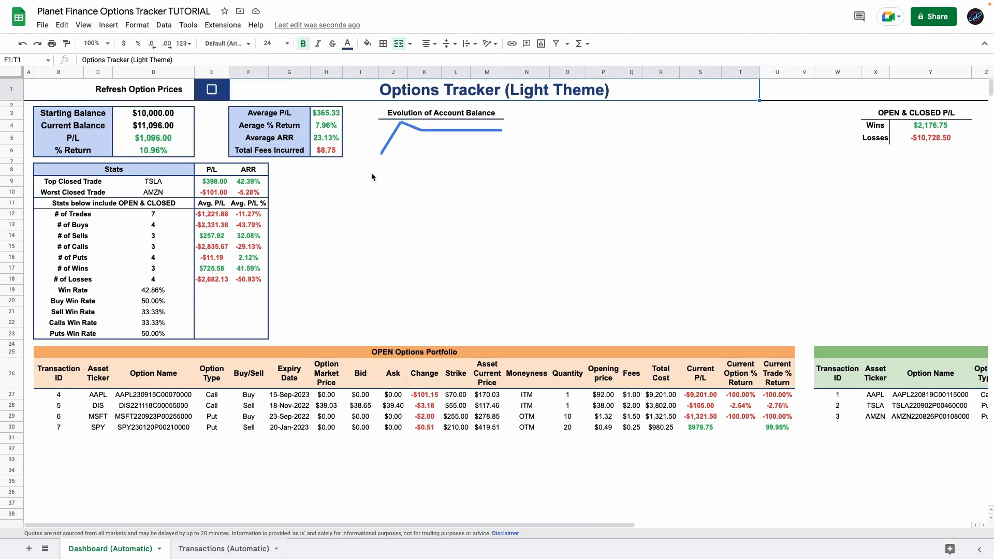
Insert a new column chart with H8 beside the stats table selected.
left_click(334, 174)
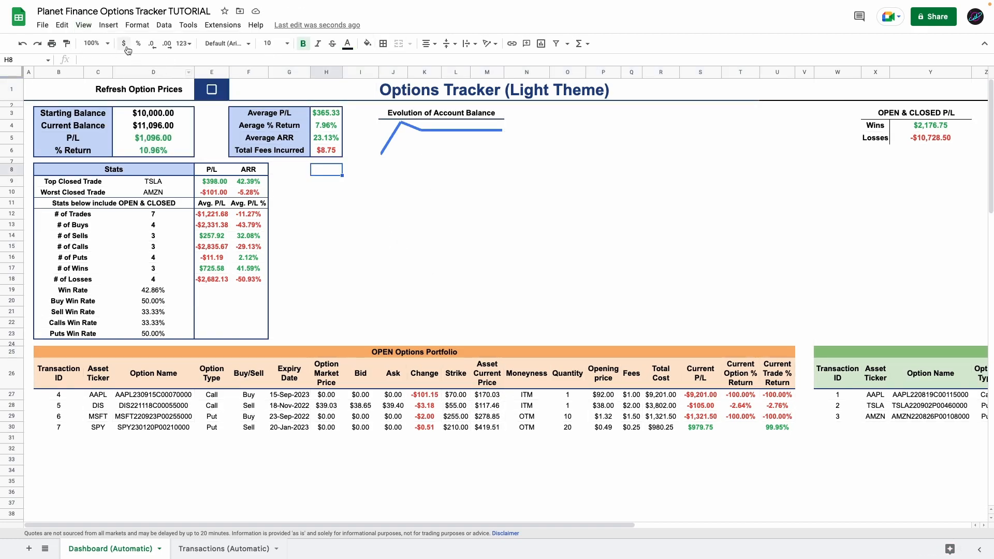
left_click(109, 25)
left_click(144, 119)
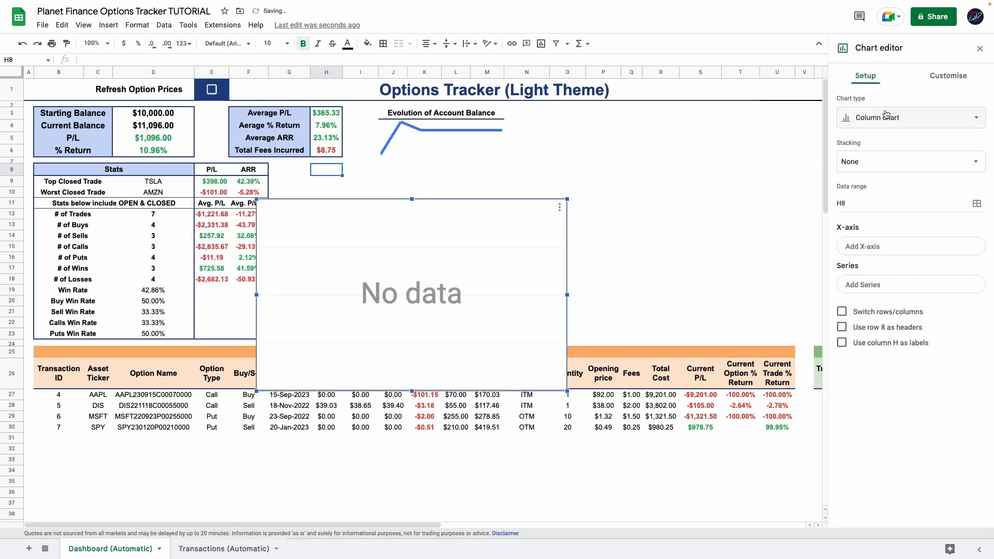
Set the chart's data ranges to Asset Ticker C26:C124 and Current Trade % Return U26:U124 of the open portfolio.
left_click(977, 203)
key("ctrl+a")
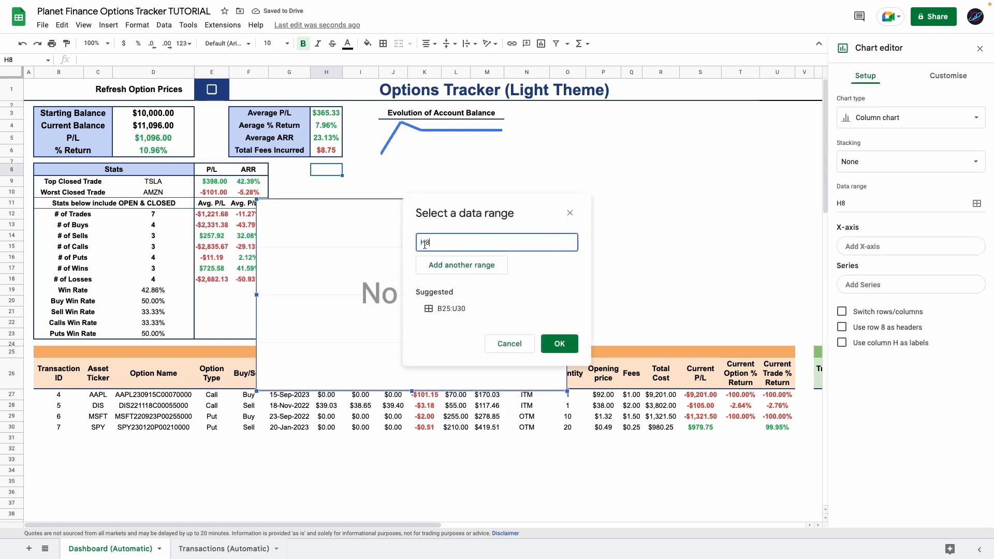
key("BackSpace")
left_click_drag(99, 380, 97, 442)
left_click(478, 247)
key("Return")
left_click_drag(775, 372, 776, 472)
key("Return")
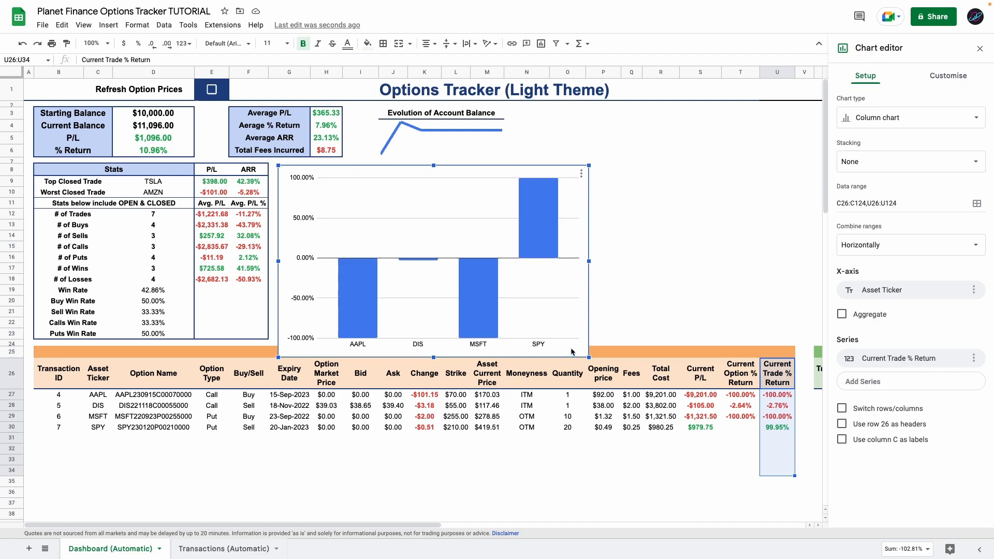
Title the chart OPEN Options % Return in bold black text.
left_click(948, 76)
left_click(890, 133)
left_click(882, 212)
type("OPEN Options % Return")
left_click(845, 305)
left_click(952, 307)
left_click(868, 342)
Fill the Current Trade % Return series with orange and add data labels to it.
left_click(872, 262)
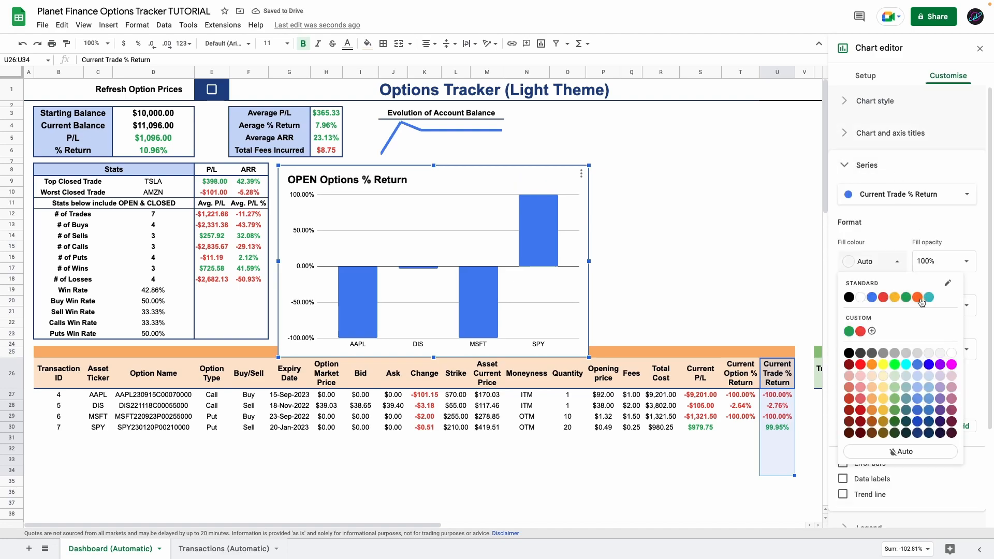
left_click(917, 299)
left_click(843, 479)
Move and shrink the OPEN Options % Return chart to fit between the stats table and the open portfolio table.
left_click(603, 192)
left_click(446, 169)
left_click_drag(446, 169, 439, 167)
left_click_drag(581, 354, 559, 340)
left_click_drag(559, 252, 533, 257)
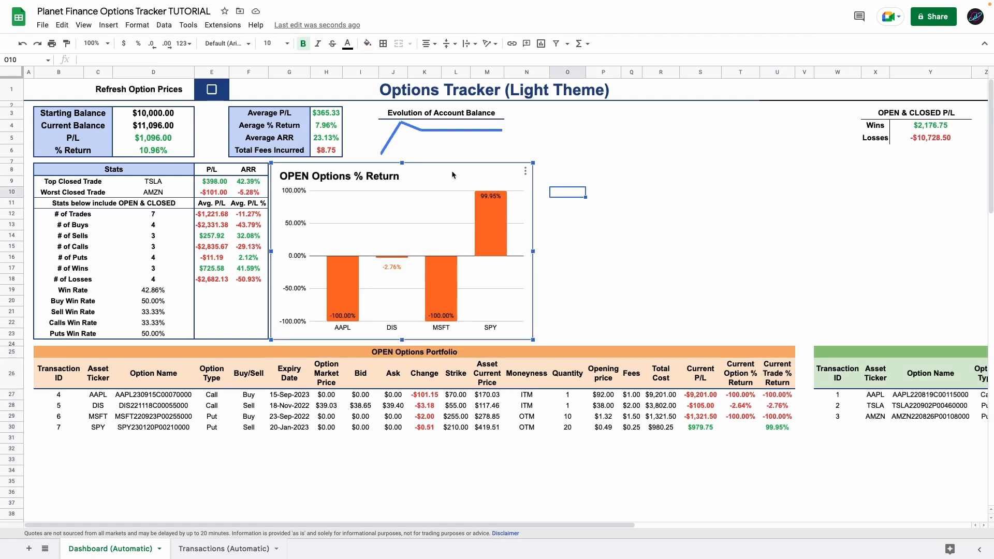
Paste a copy of the OPEN Options % Return chart next to the original and open the copy for editing.
left_click(551, 169)
key("super+v")
left_click_drag(580, 174, 564, 169)
double_click(565, 169)
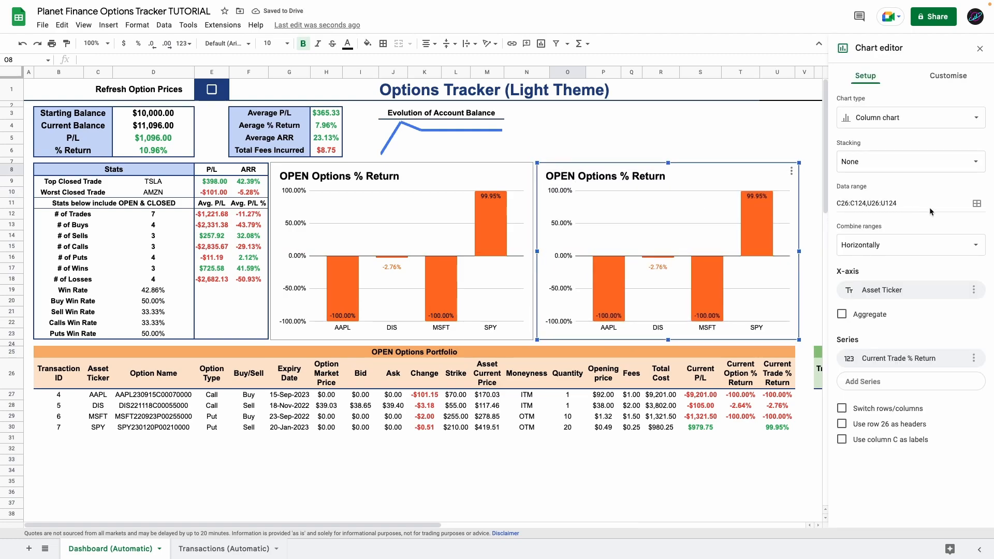
Change the copied chart's data ranges to the closed portfolio's Asset Ticker column X and Final Trade % Return column AL, starting at row 26.
left_click(977, 203)
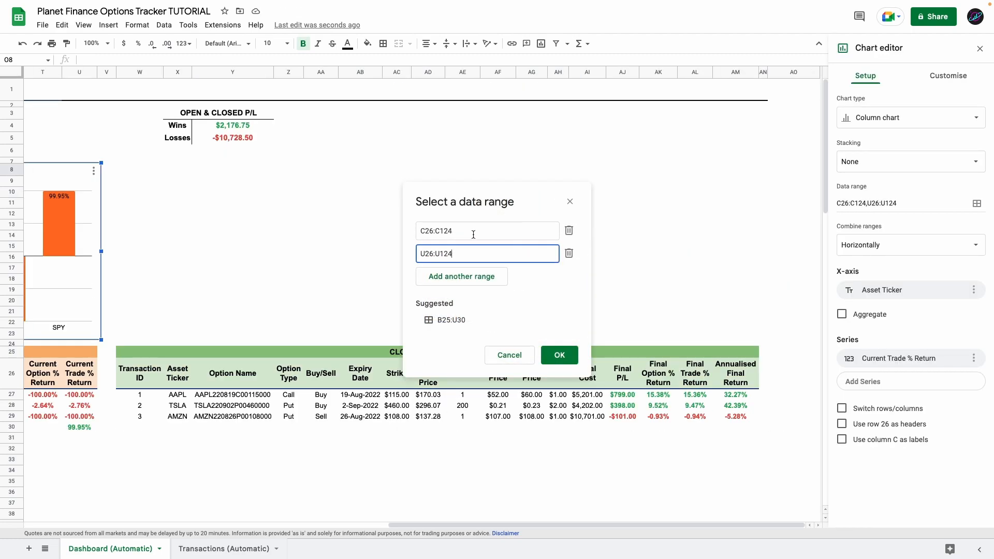
triple_click(475, 233)
key("BackSpace")
left_click_drag(175, 376, 173, 440)
left_click(471, 232)
key("BackSpace")
key("BackSpace")
triple_click(473, 254)
key("BackSpace")
left_click_drag(695, 374, 694, 446)
left_click(560, 355)
Title the copied chart CLOSED Options % Return and colour its bars green.
left_click(947, 75)
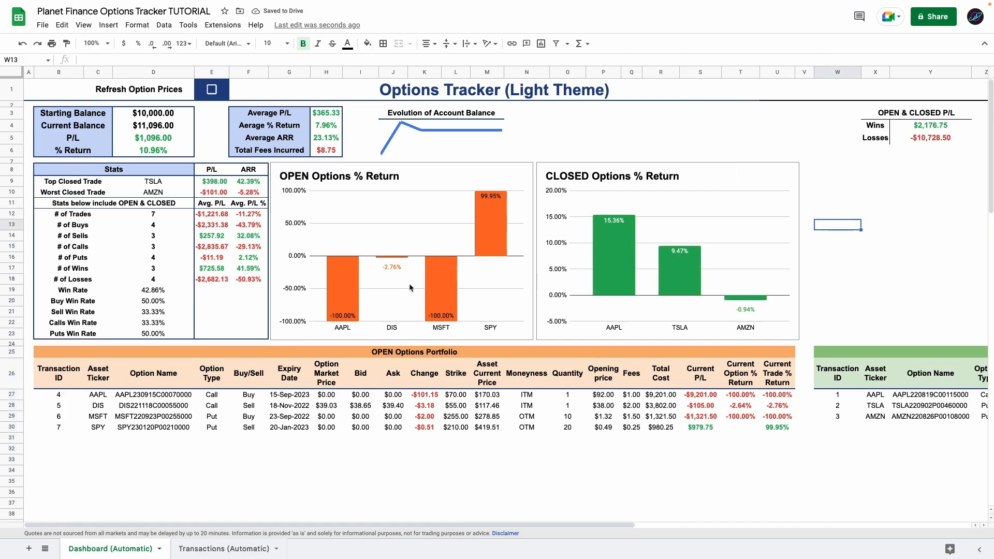
Insert a new chart at cell W8 above the CLOSED Options Portfolio table and set its type to Bar chart.
left_click(553, 230)
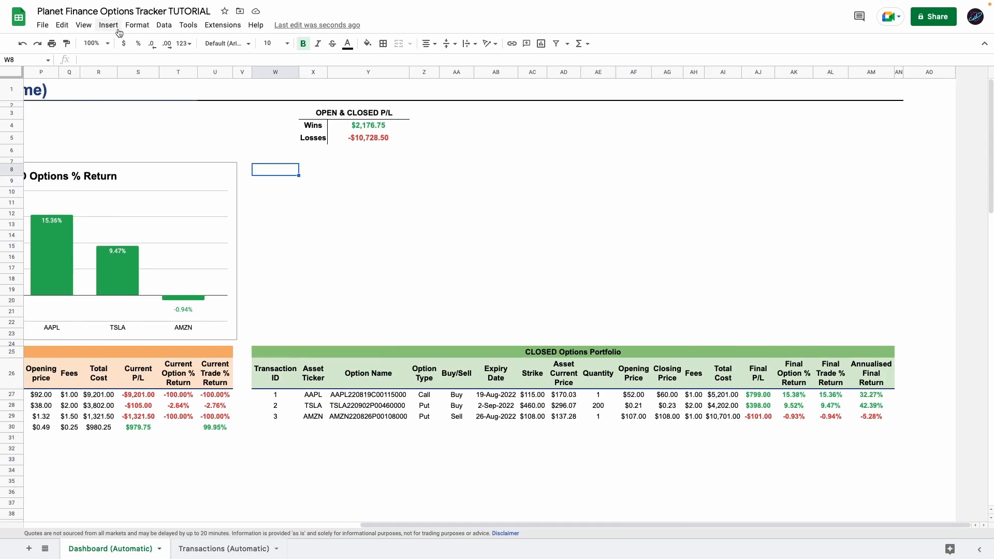
left_click(108, 25)
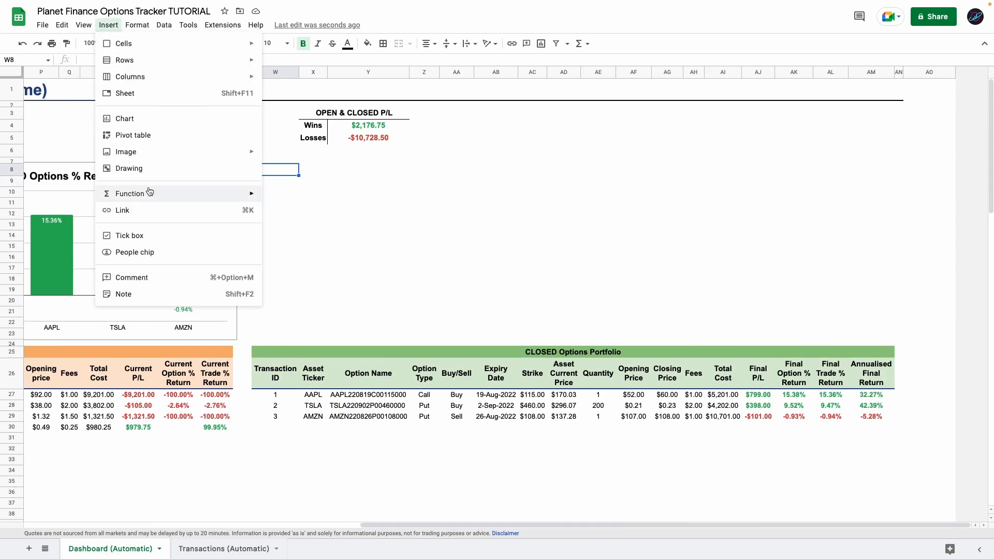
left_click(128, 118)
left_click(881, 119)
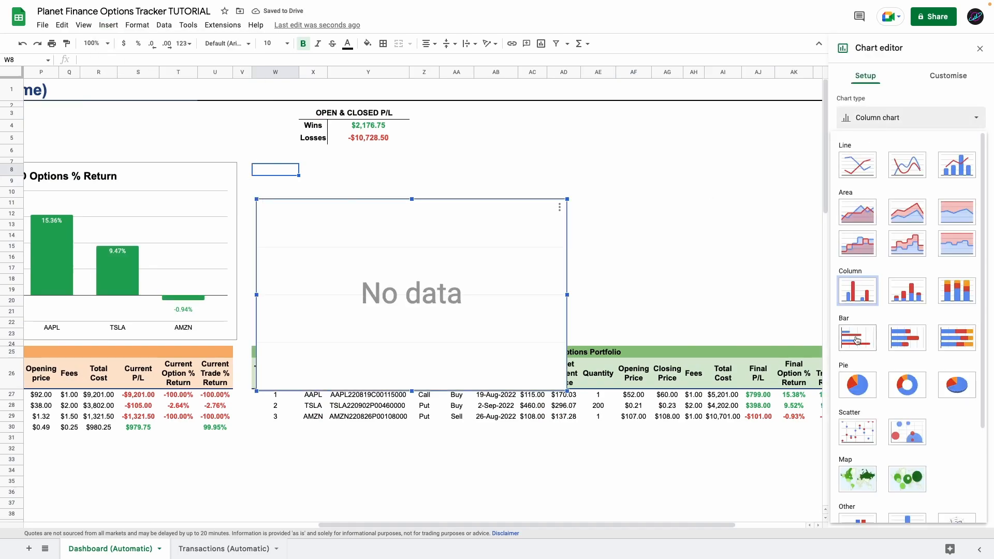
left_click(857, 353)
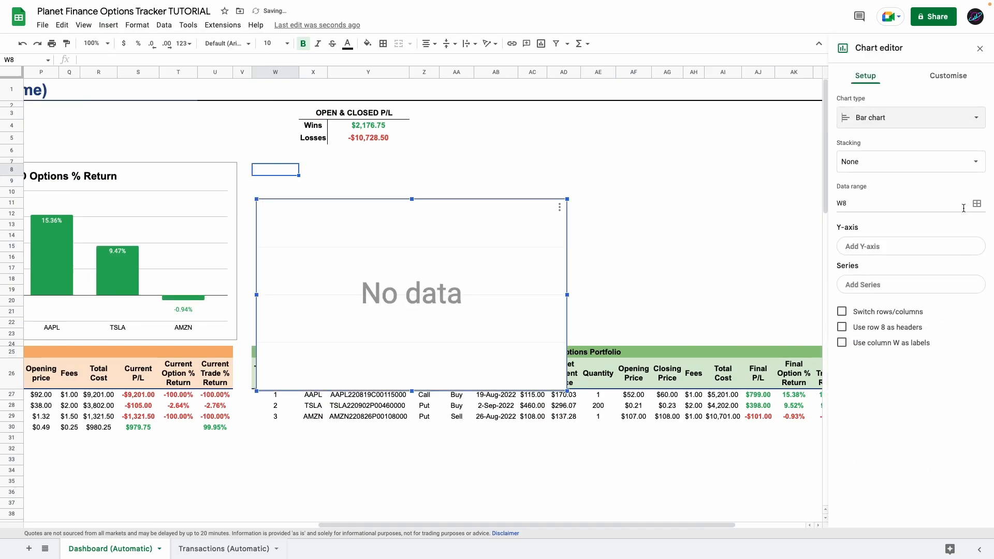
Set the bar chart's first data range to the Asset Ticker column, 'Transactions (Automatic)'!A4:A.
left_click(897, 212)
left_click_drag(448, 204, 375, 245)
key("BackSpace")
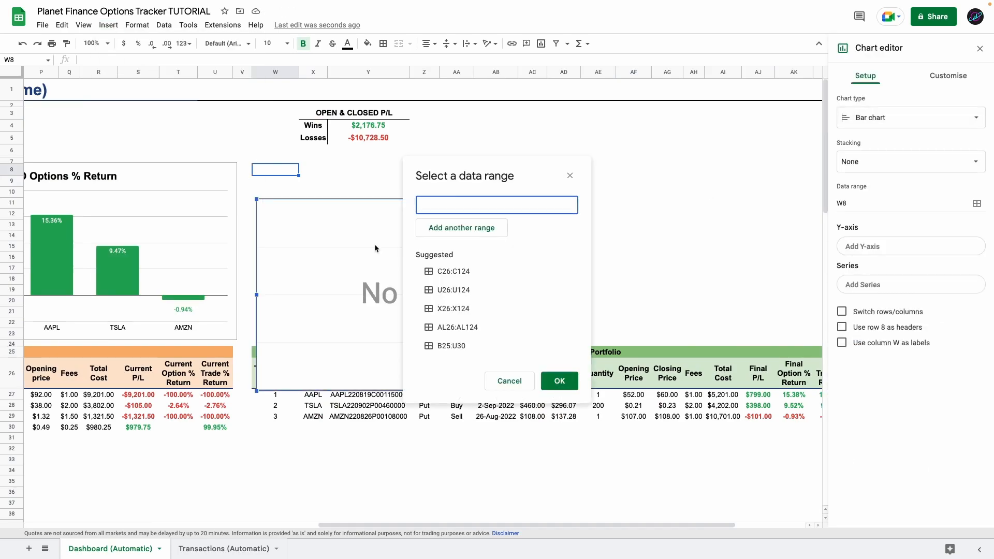
left_click(226, 548)
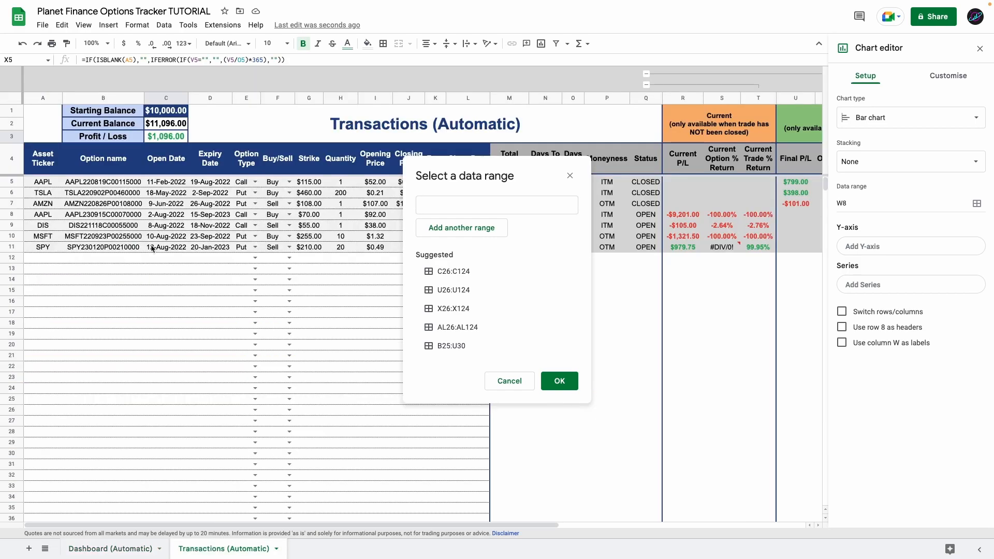
left_click_drag(44, 164, 44, 366)
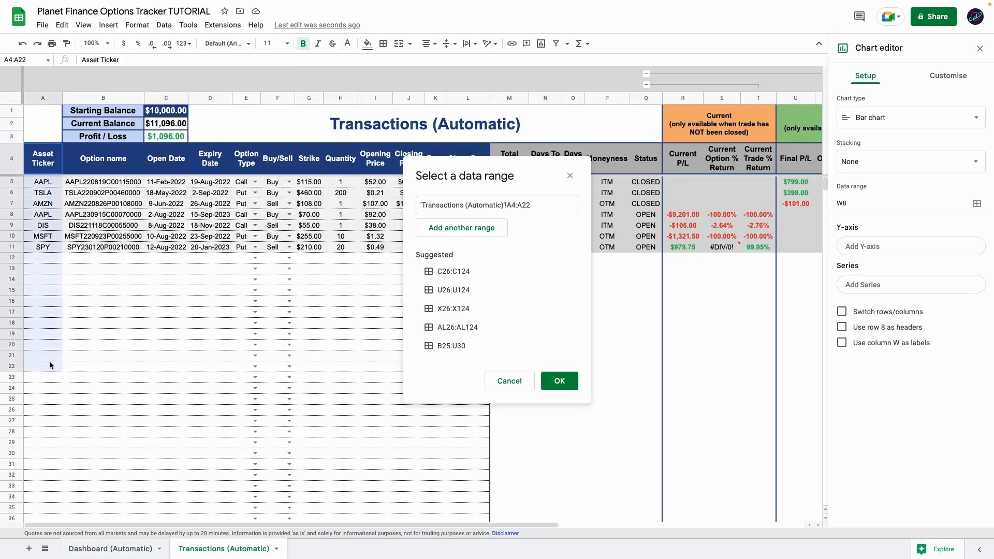
left_click(552, 202)
key("BackSpace")
key("BackSpace")
Add the P/L Open & Closed column, 'Transactions (Automatic)'!AA4:AA, as the bar chart's second data range.
left_click(464, 228)
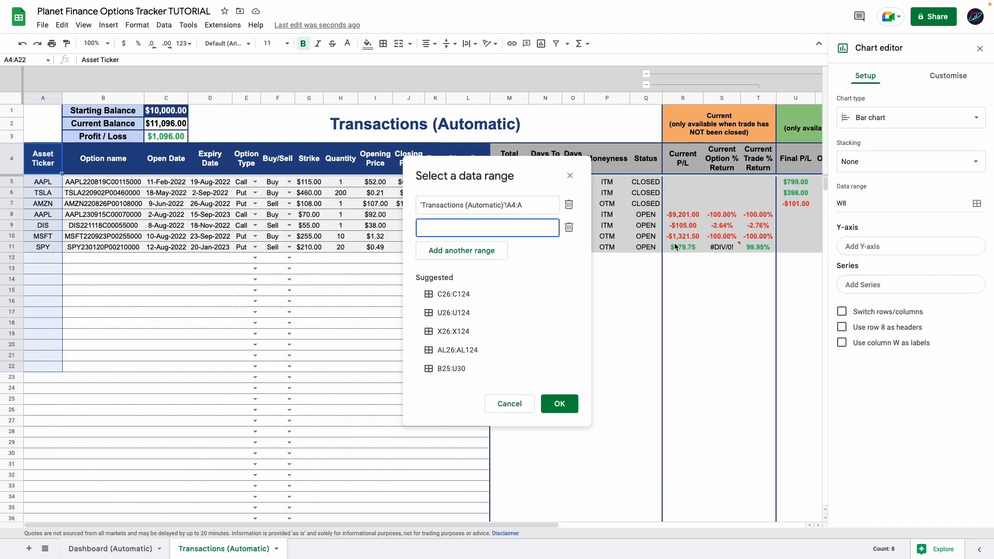
scroll(628, 251, "right", 7)
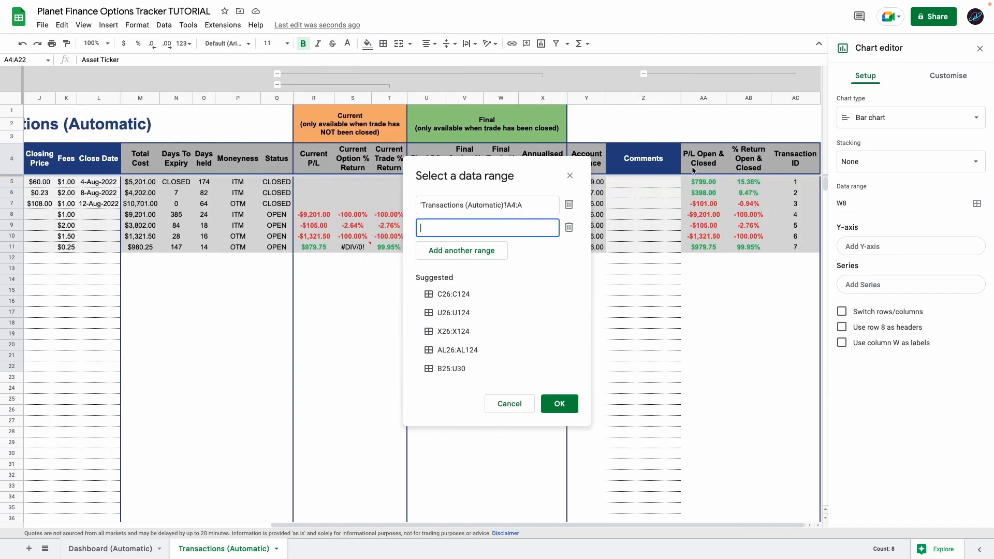
left_click_drag(704, 167, 703, 303)
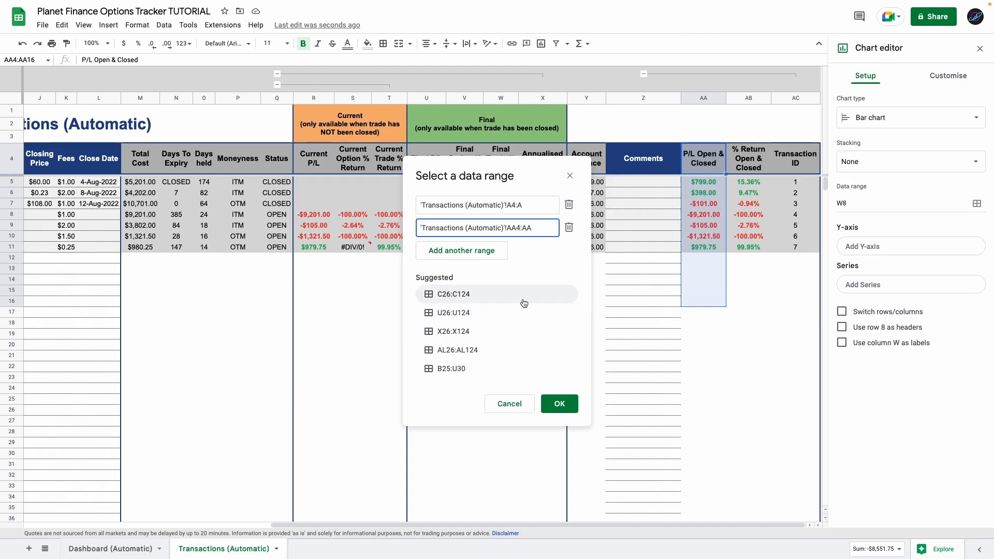
left_click(559, 403)
Title the bar chart P/L per Asset and make the title bold black.
left_click(948, 76)
left_click(890, 133)
left_click(910, 211)
type("P/L per Asset")
left_click(863, 304)
left_click(863, 304)
left_click(846, 304)
Turn on data labels for the bars and fit the chart between the CLOSED Options % Return chart and the closed portfolio table.
left_click(872, 342)
left_click(845, 411)
left_click_drag(397, 354, 397, 340)
left_click(532, 138)
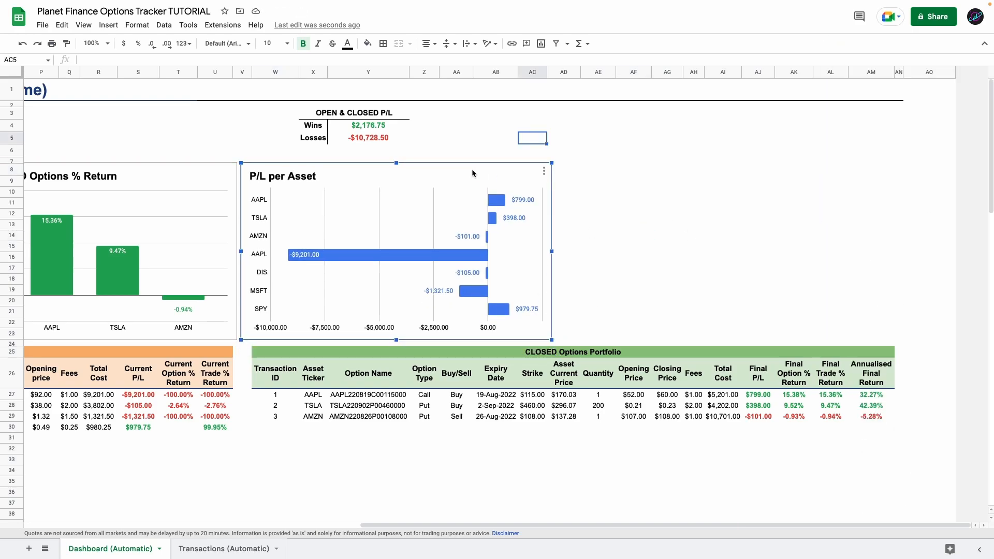
Paste a copy of the P/L per Asset chart beside the original and open the copy for editing.
left_click(570, 167)
key("ctrl+v")
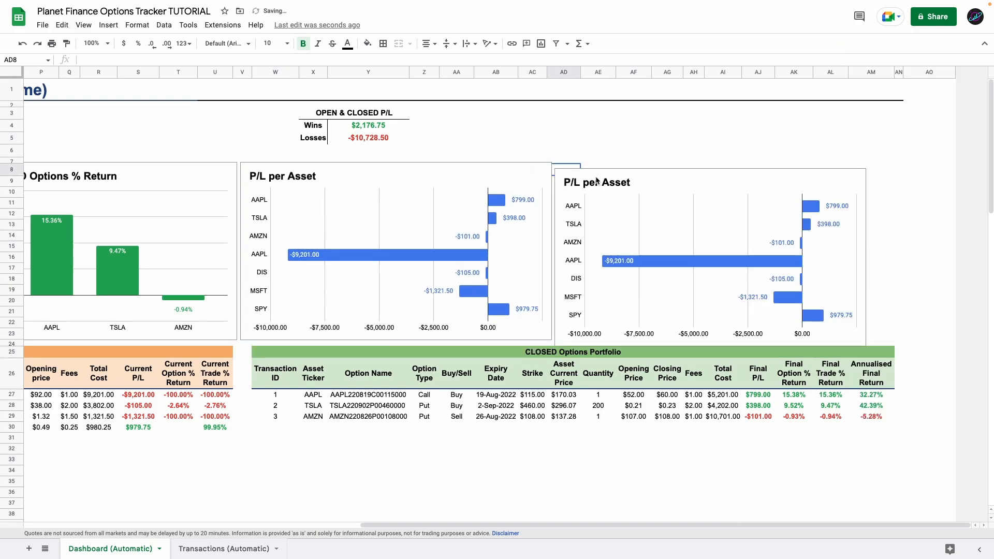
double_click(599, 172)
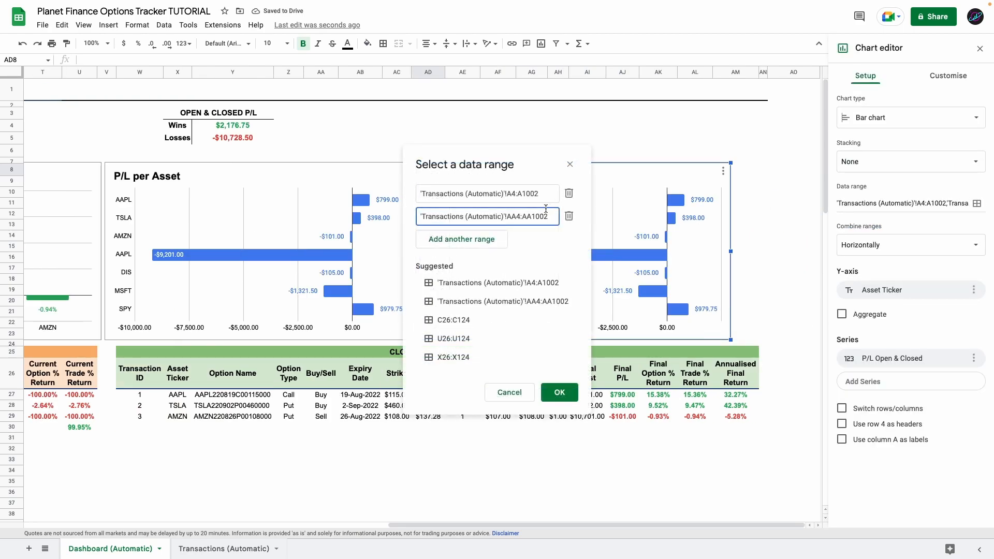
Replace the copied chart's data ranges with Asset Ticker A4:A and the % Return Open & Closed column of Transactions (Automatic).
left_click(568, 216)
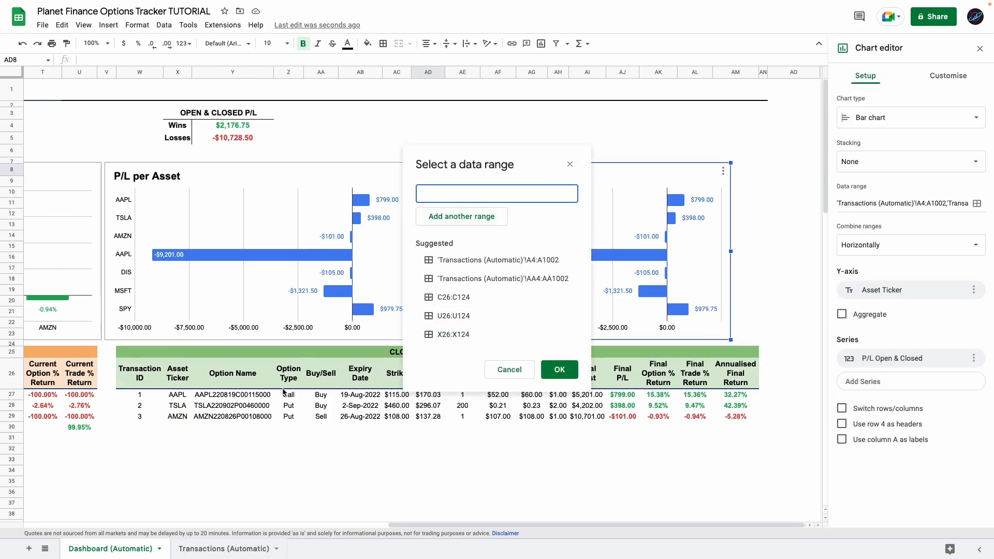
left_click(209, 552)
scroll(242, 503, "left", 5)
left_click_drag(43, 158, 63, 281)
left_click(447, 221)
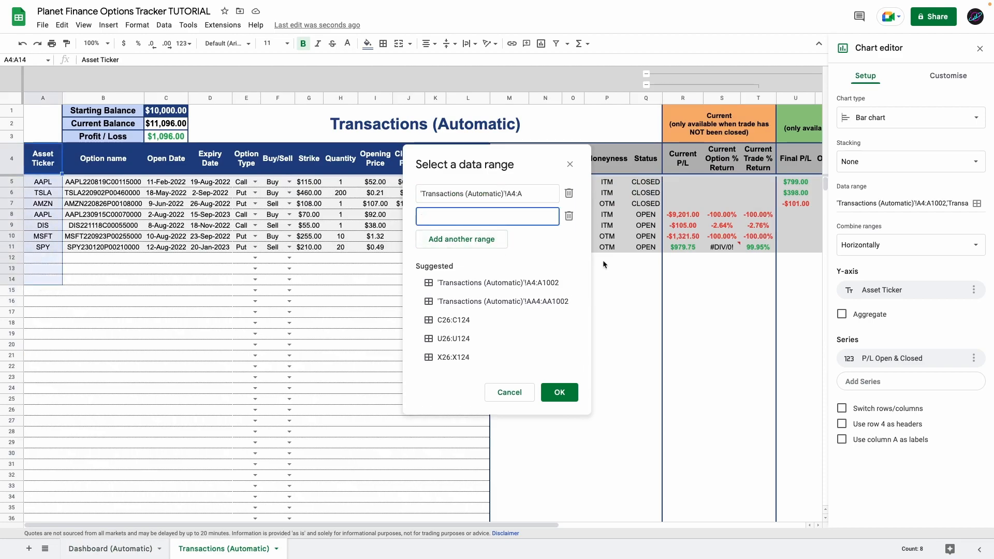
scroll(632, 266, "right", 5)
left_click_drag(751, 168, 753, 314)
left_click(549, 391)
Use Asset Ticker as the copied chart's Y-axis and aggregate the % Return Open & Closed series by Average.
left_click(865, 290)
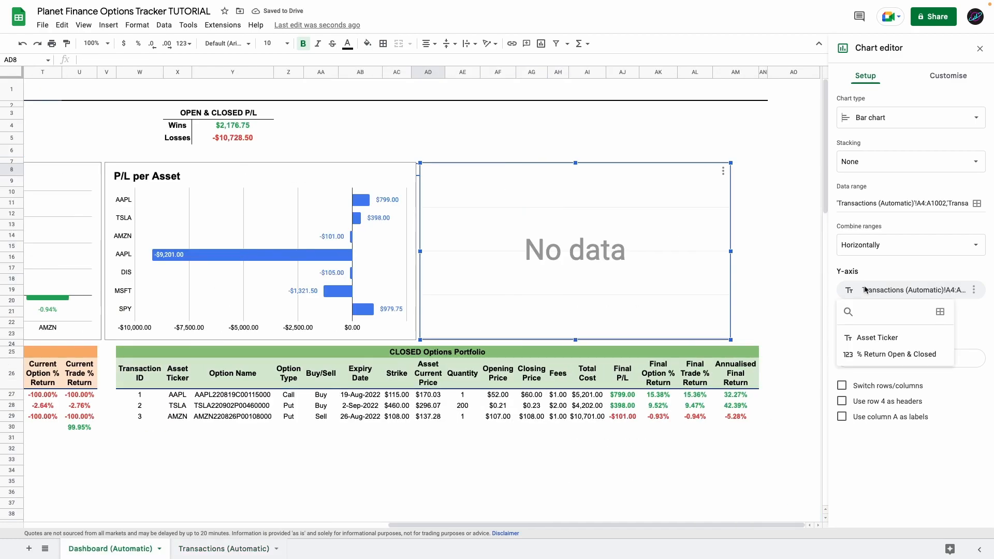
left_click(875, 336)
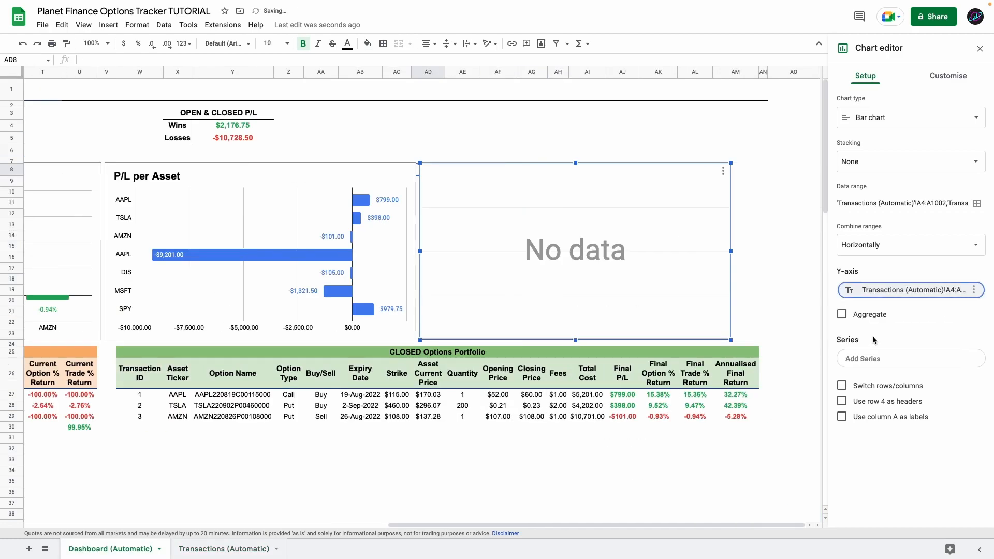
left_click(843, 314)
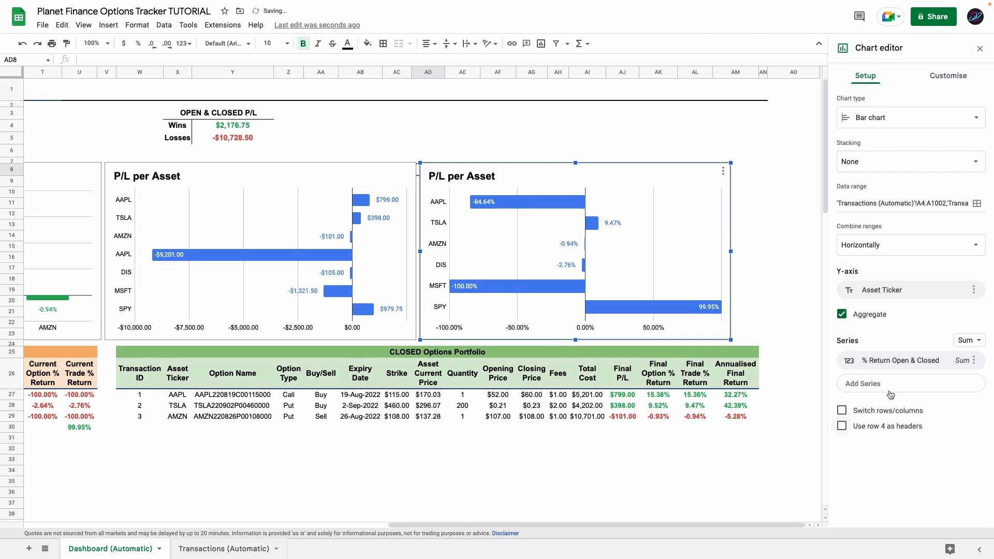
left_click(969, 340)
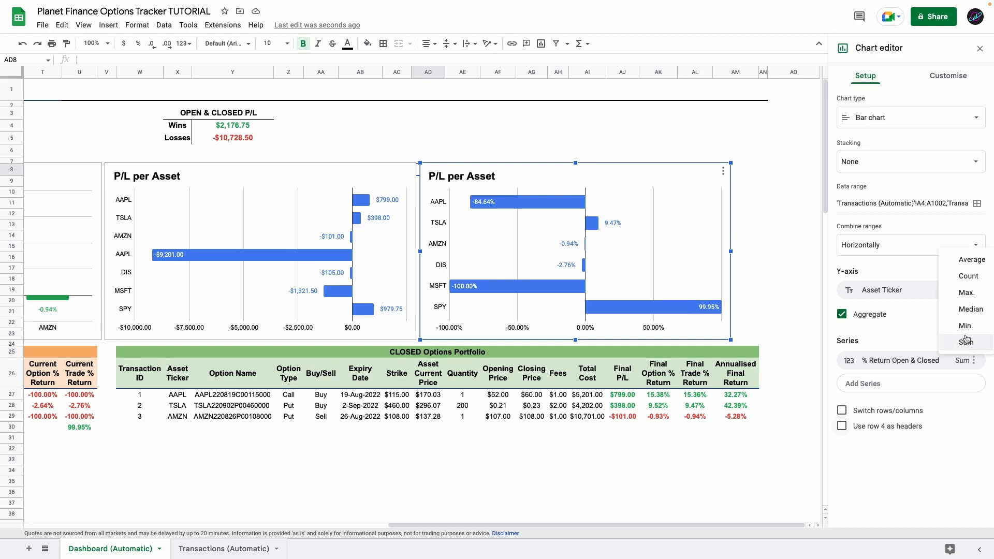
left_click(971, 259)
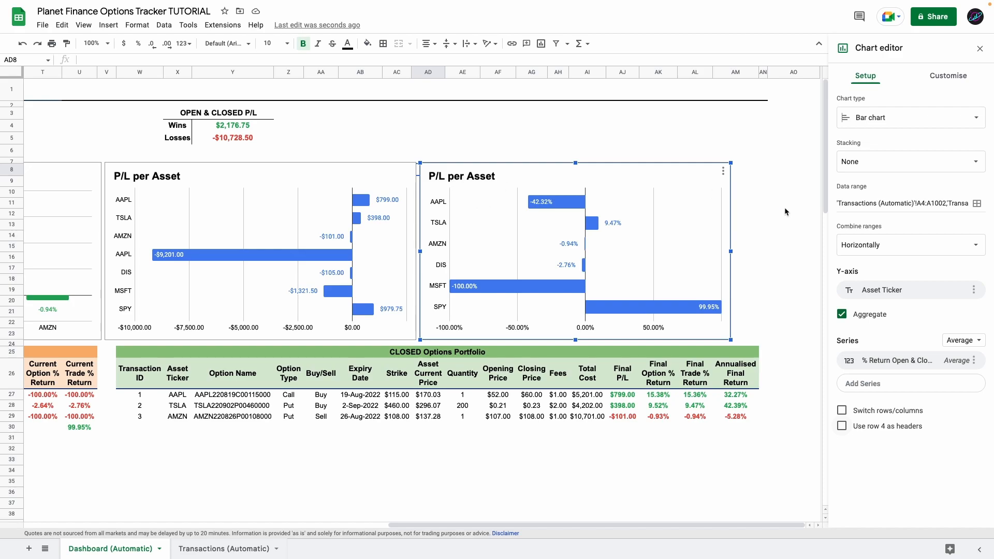
Title the copied chart Avg. % Return per Asset and align it with the far edge of the closed portfolio table.
left_click(938, 78)
left_click(874, 134)
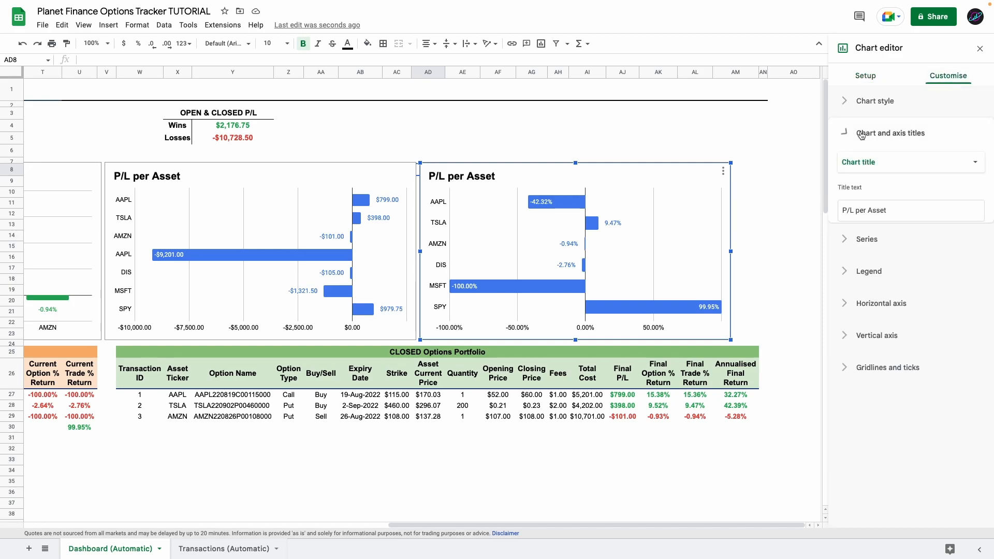
left_click(859, 210)
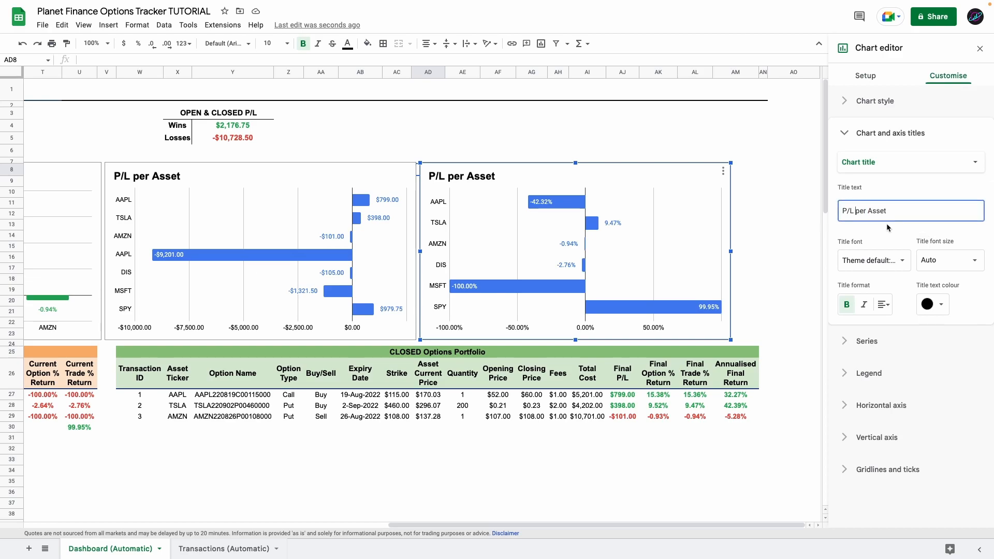
key("BackSpace")
key("BackSpace")
key("BackSpace")
key("BackSpace")
type("Avg. % Return")
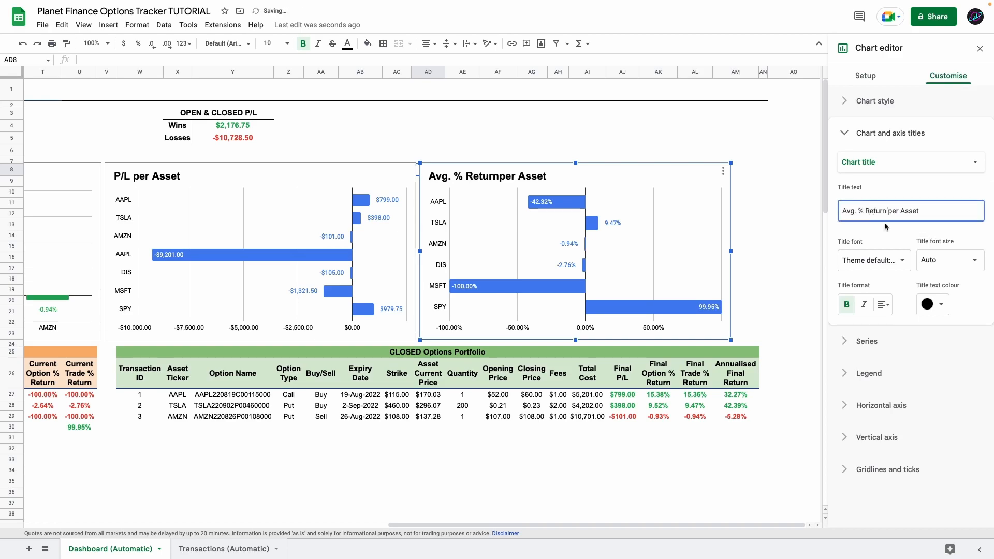
left_click_drag(787, 172, 814, 172)
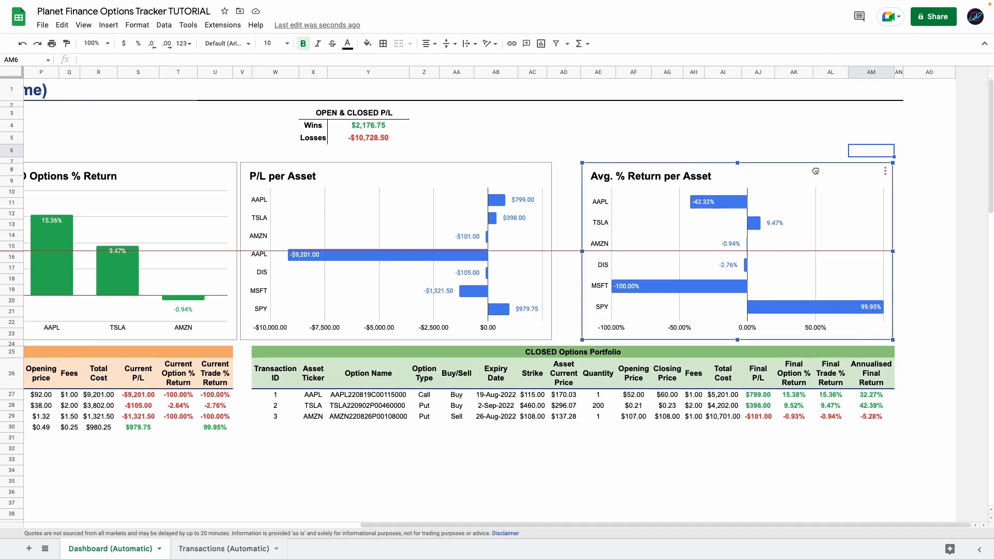
left_click(466, 178)
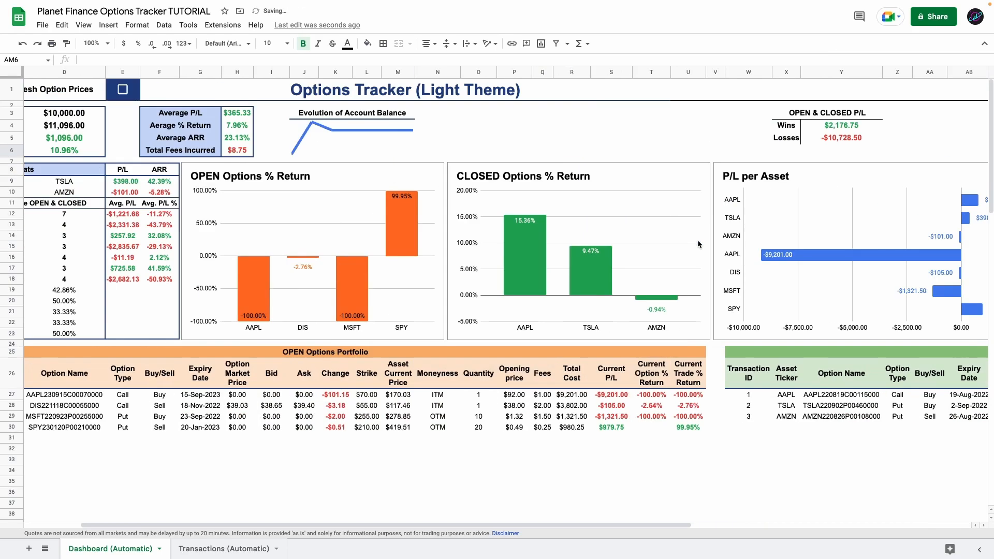
Insert a pie chart at cell O3, beside the Evolution of Account Balance sparkline.
scroll(697, 241, "left", 3)
left_click(554, 119)
left_click_drag(565, 117, 612, 166)
left_click_drag(700, 115, 806, 138)
left_click(572, 117)
left_click(108, 25)
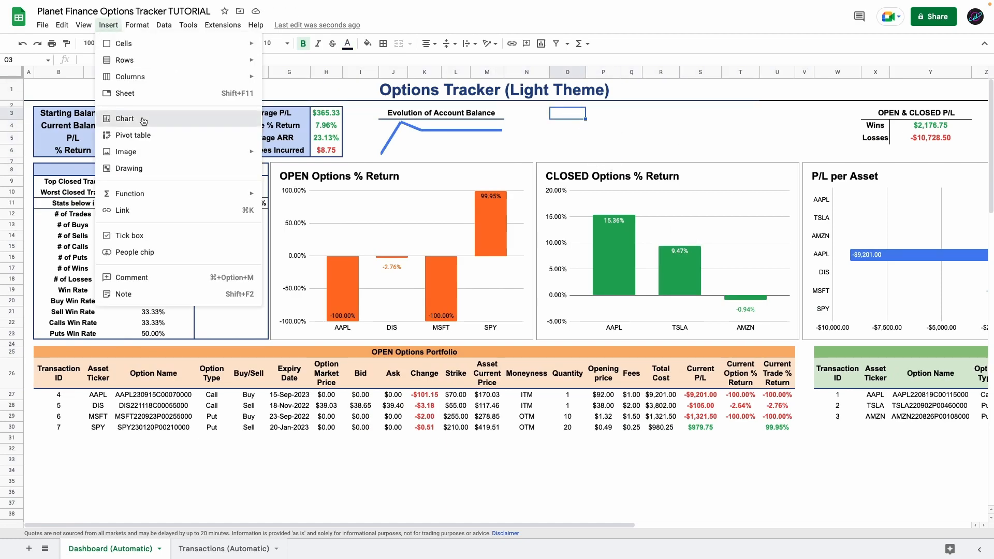
left_click(235, 120)
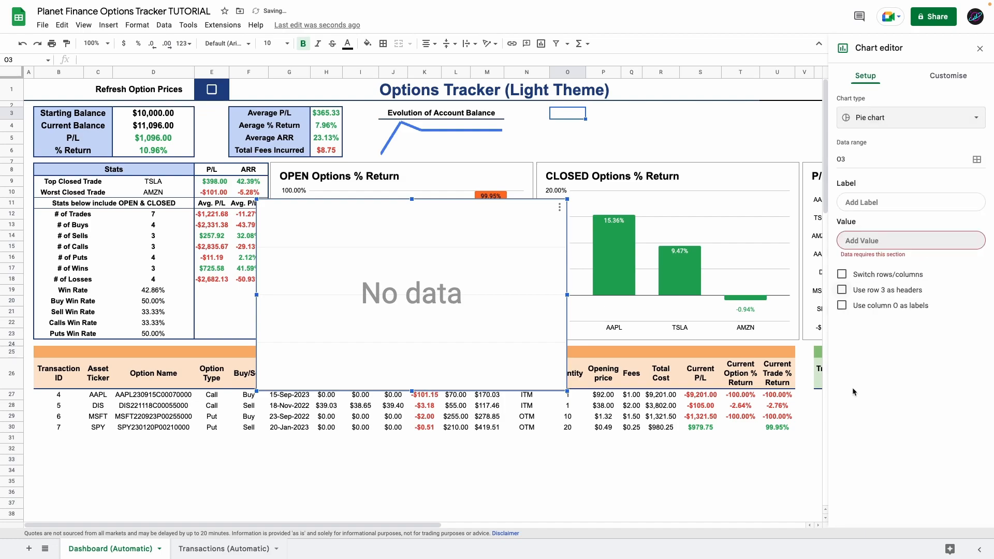
Set the pie chart's data range to the # of Wins and # of Losses rows, B17:D18.
left_click(976, 159)
key("BackSpace")
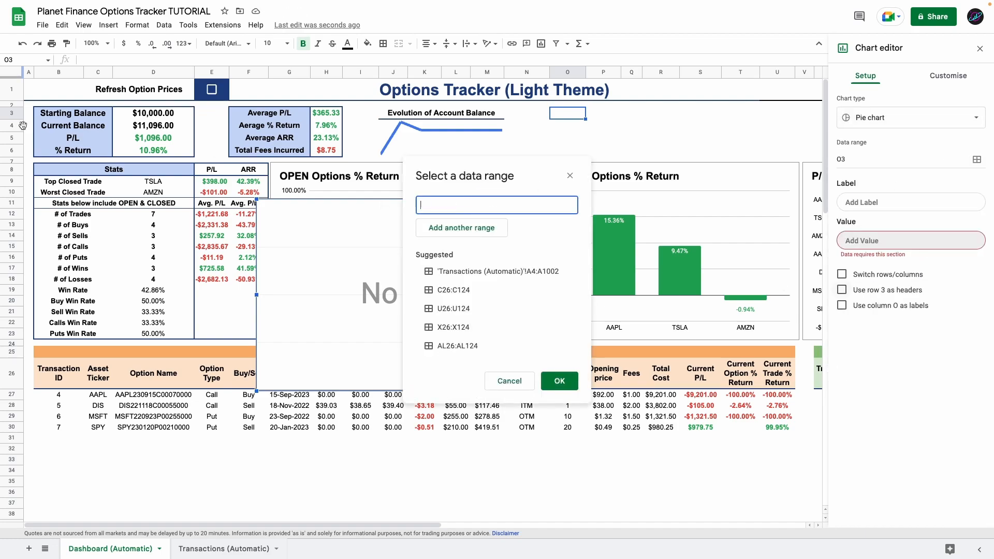
left_click(72, 271)
left_click_drag(75, 273, 144, 280)
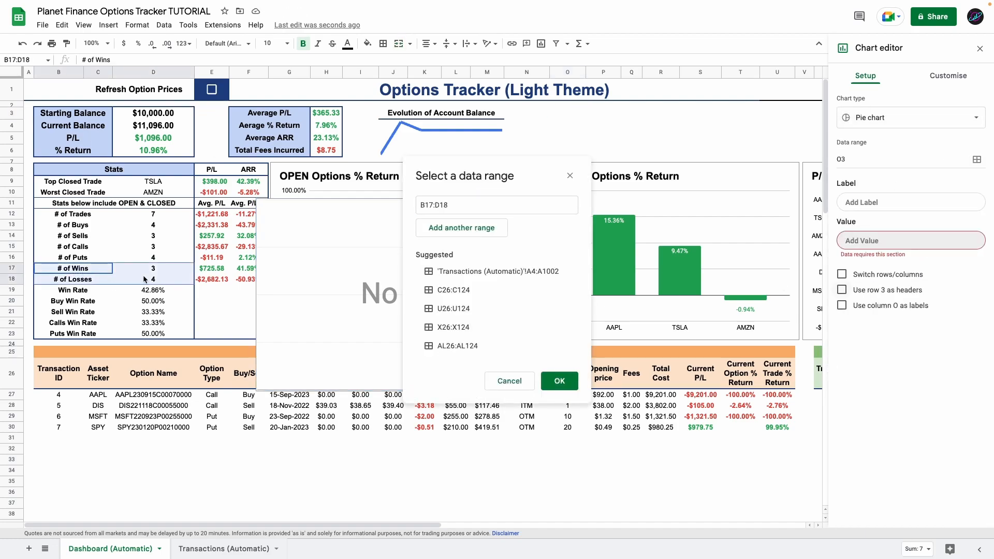
left_click(559, 381)
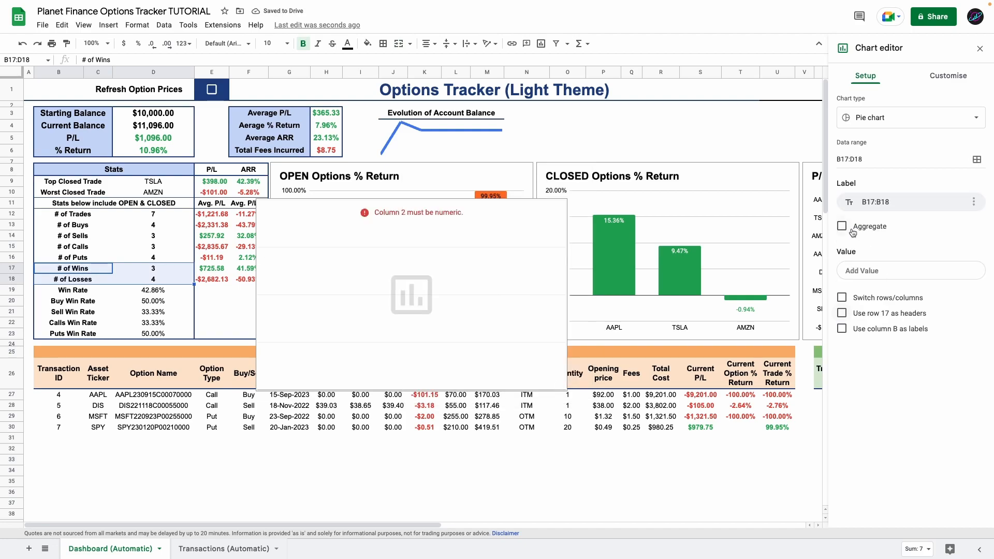
Aggregate the pie chart's labels and use D17:D18 as its value.
left_click(849, 229)
left_click(877, 280)
left_click(875, 326)
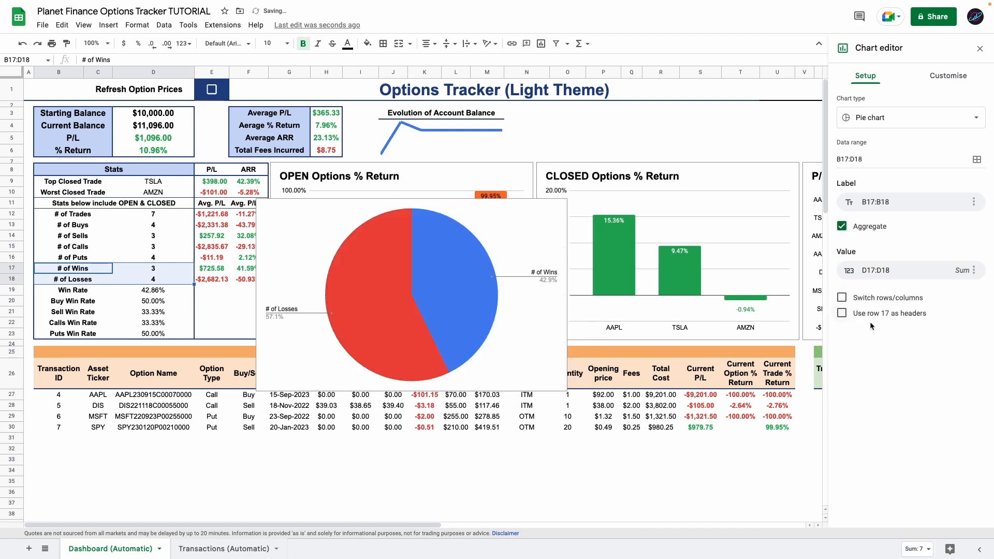
Shrink the wins and losses pie chart to fit rows 3 to 6 beside the balance sparkline and remove its border.
left_click(490, 216)
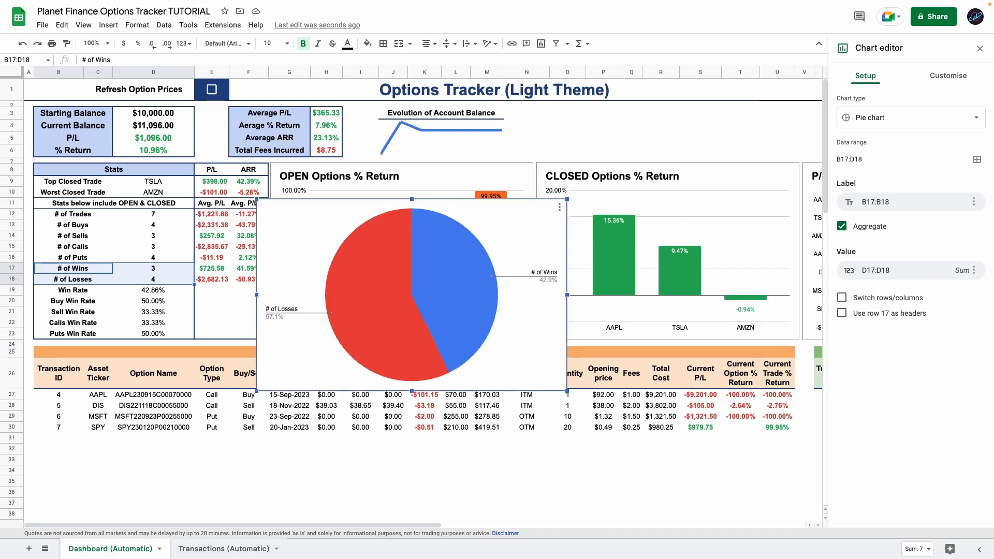
left_click_drag(590, 217, 600, 166)
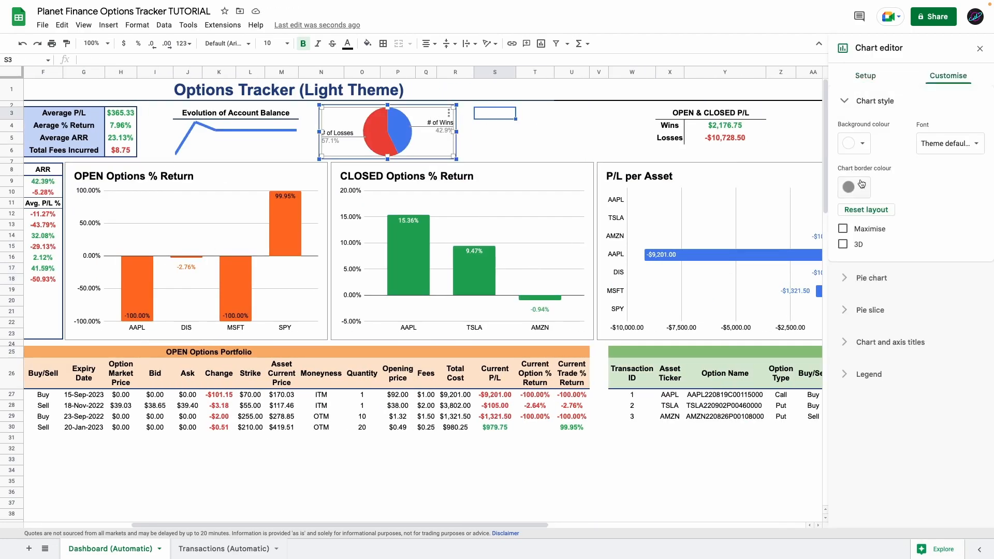
Insert a stacked bar chart at cell S3, beside the wins and losses pie chart.
left_click(515, 115)
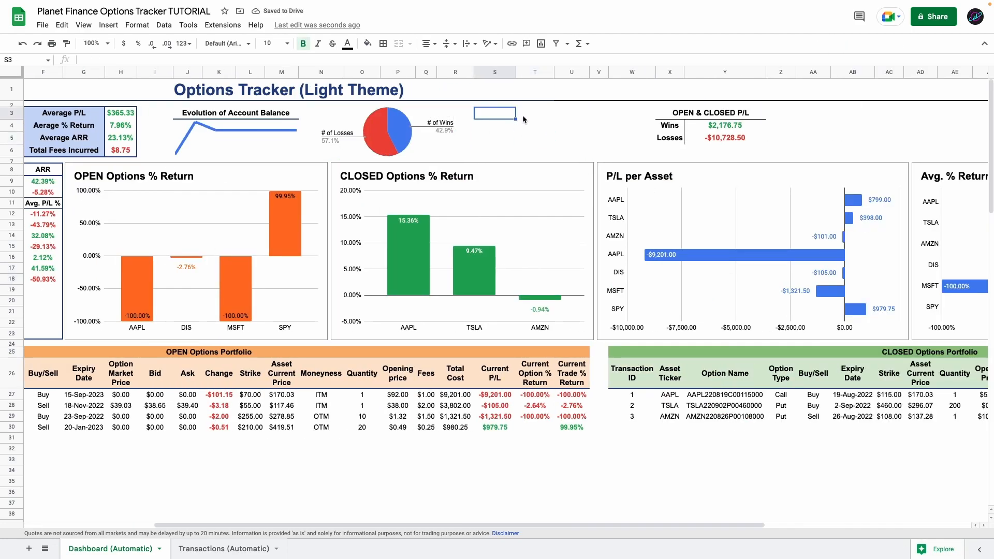
left_click(108, 24)
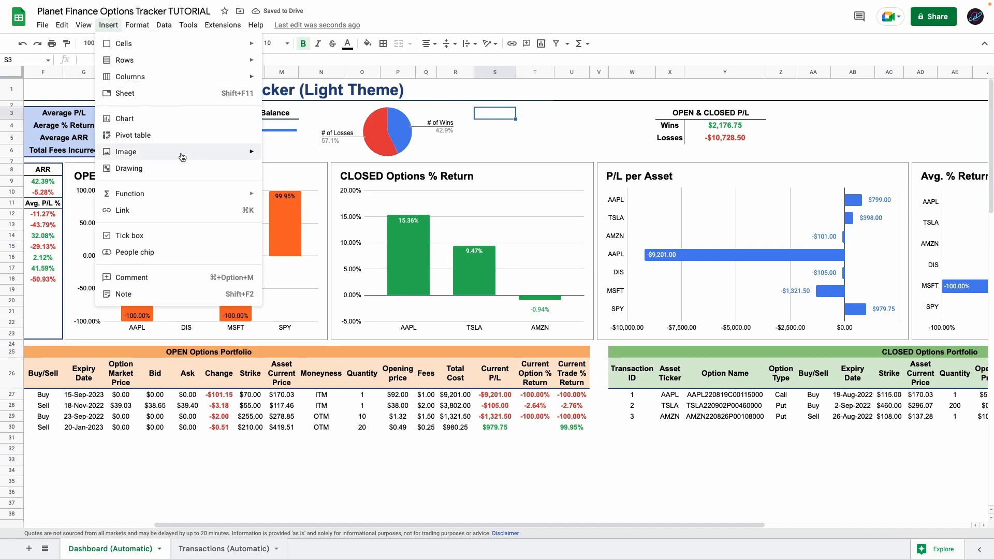
left_click(135, 116)
left_click(907, 123)
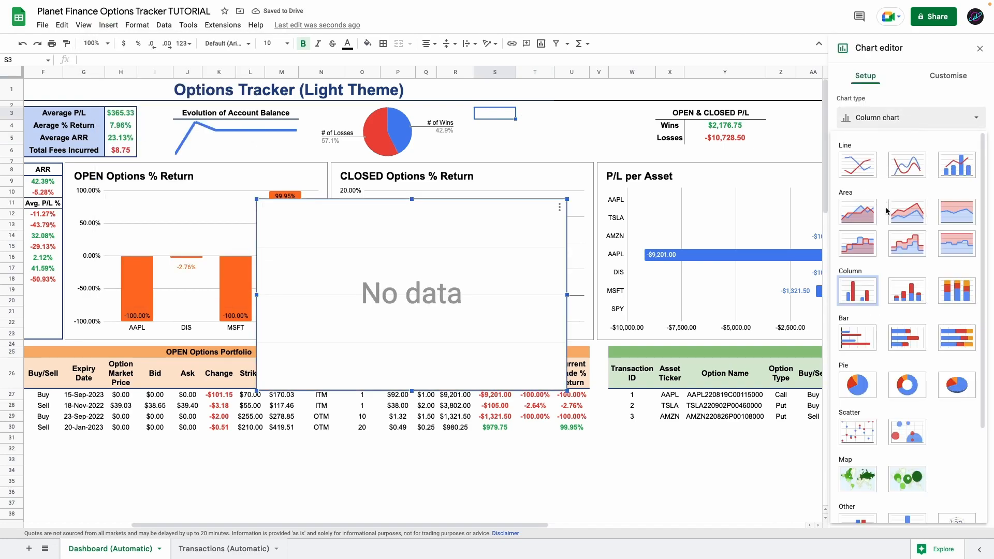
left_click(905, 346)
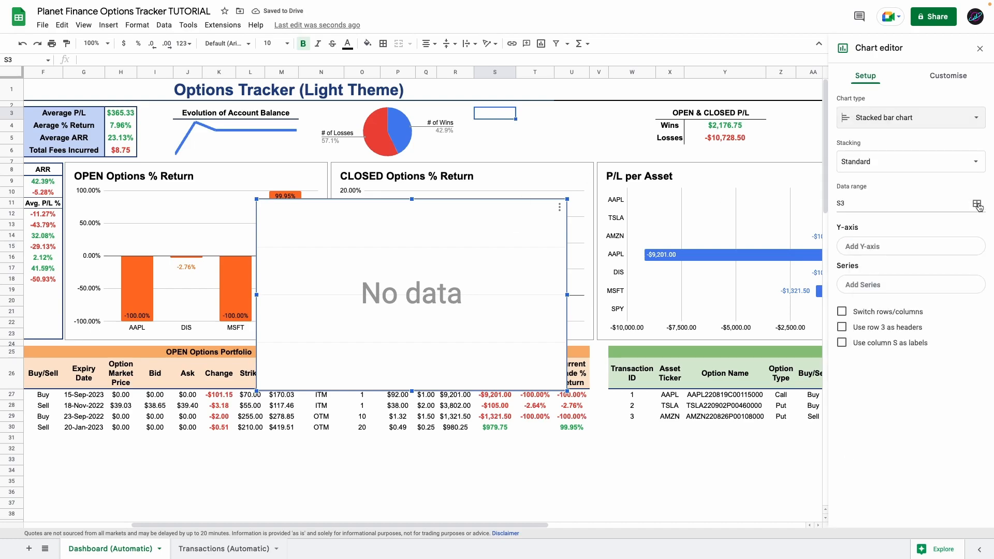
Set the stacked bar chart's data range to the OPEN & CLOSED P/L cells X4:X5 and Y4:Y5.
left_click(977, 203)
key("BackSpace")
key("BackSpace")
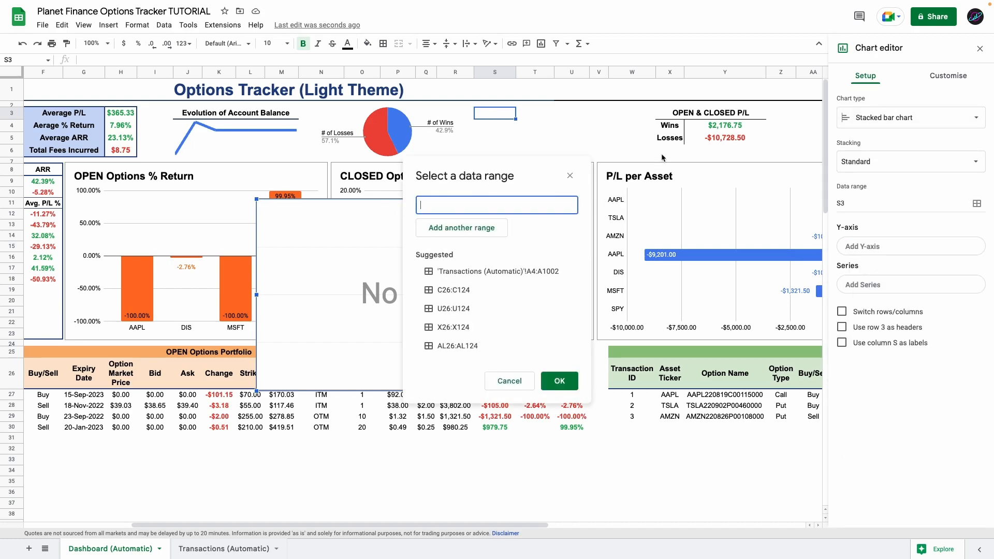
scroll(660, 153, "right", 3)
left_click(563, 128)
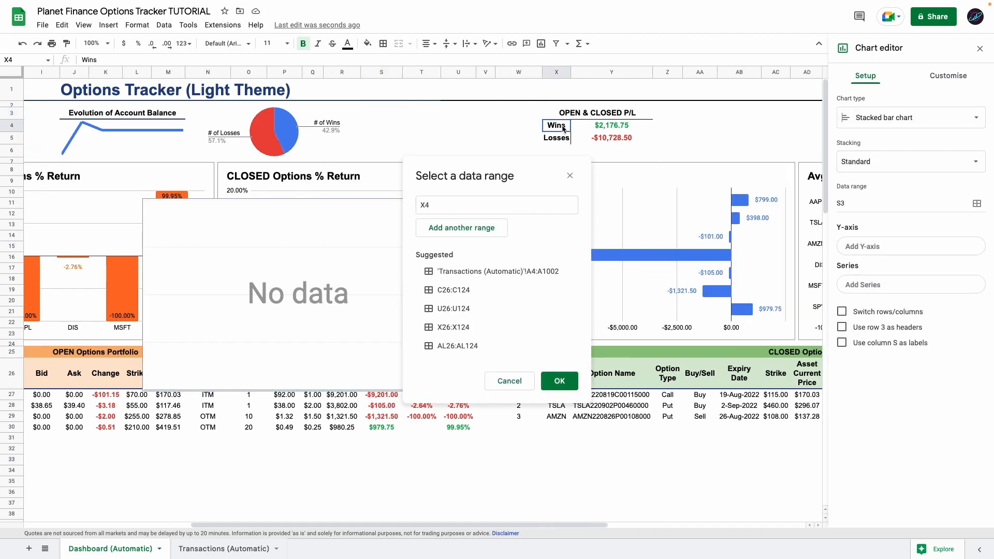
left_click_drag(563, 129, 607, 138)
left_click(458, 227)
left_click(560, 404)
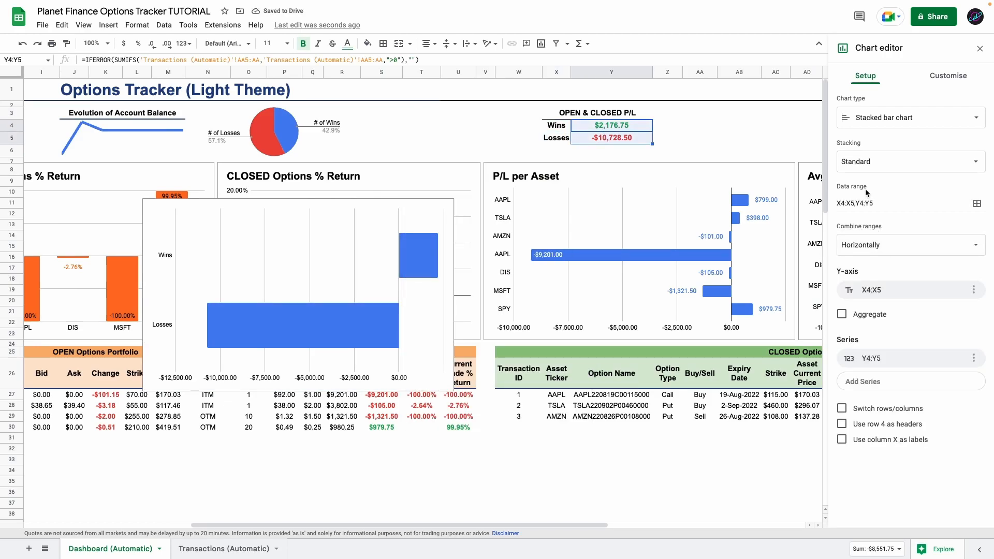
Combine the chart's ranges vertically, switch rows and columns, and use row 4 as labels.
left_click(870, 248)
left_click(879, 227)
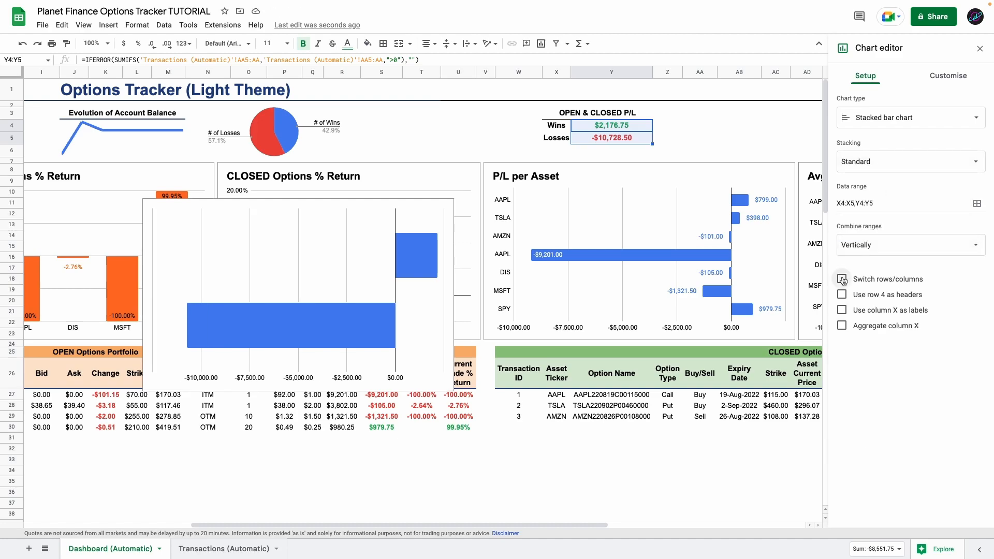
left_click(842, 279)
left_click(842, 503)
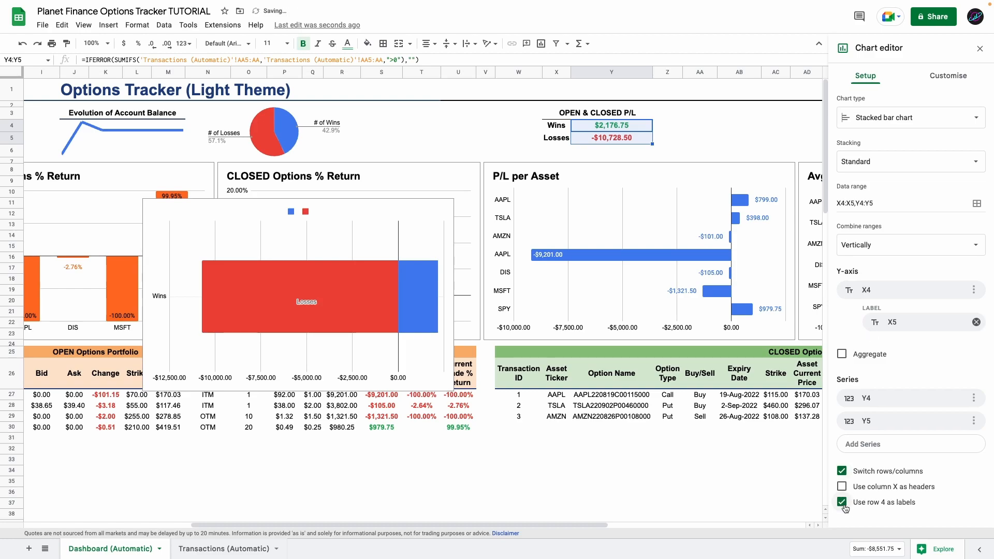
Remove the Y-axis label and set the stacked bar chart's Y-axis to X4.
left_click(973, 290)
left_click(942, 311)
left_click(863, 291)
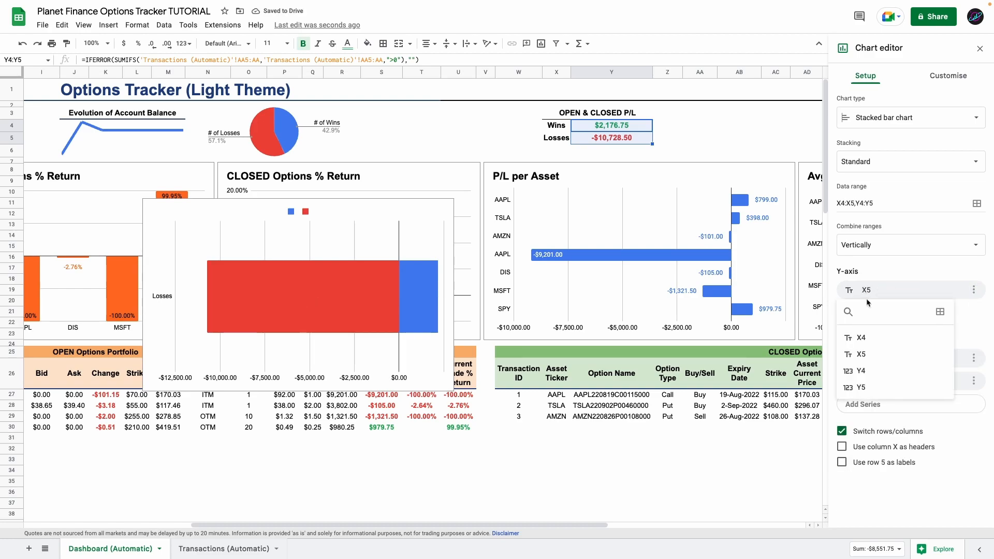
left_click(863, 338)
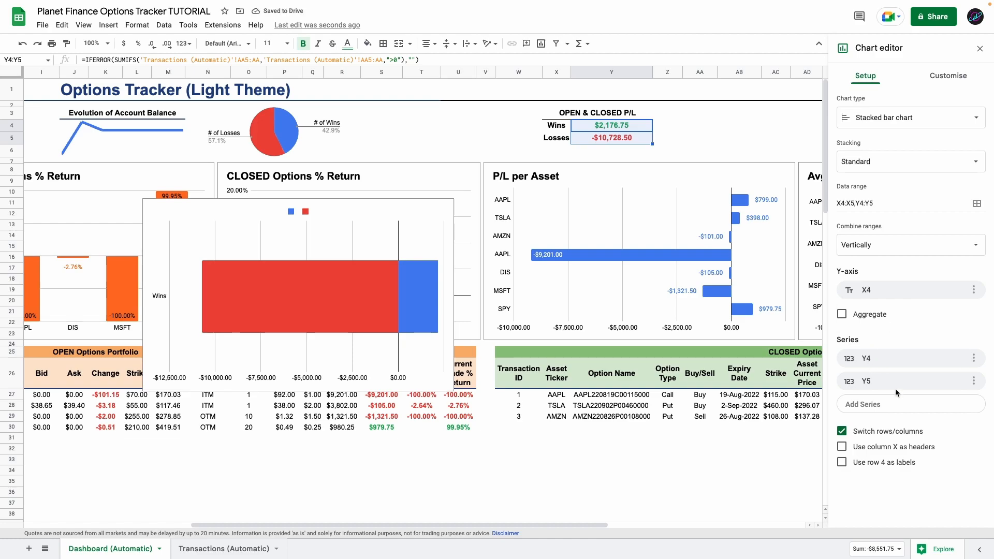
left_click(842, 462)
Show data labels on all series and name the legend entries Wins and Losses, with the legend at the bottom.
left_click(883, 358)
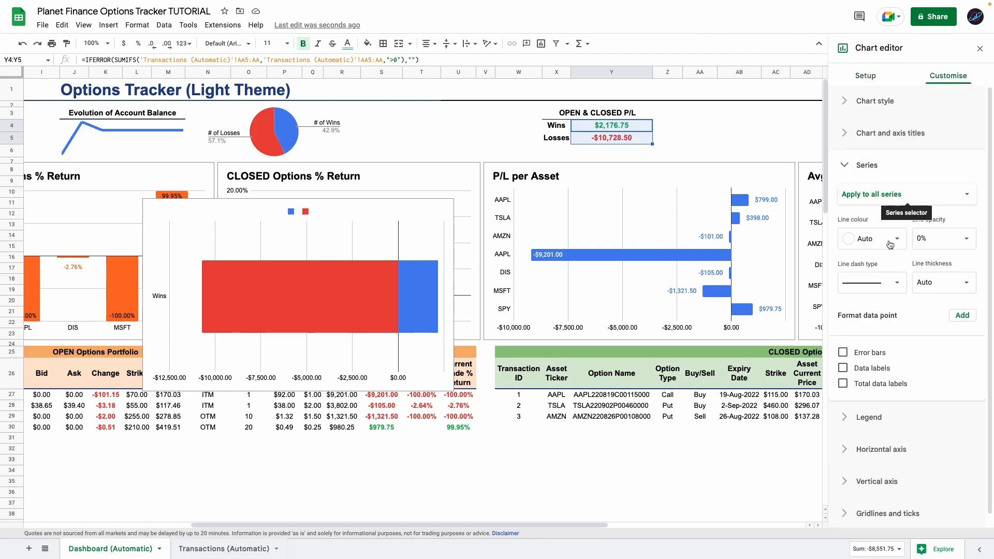
left_click(843, 367)
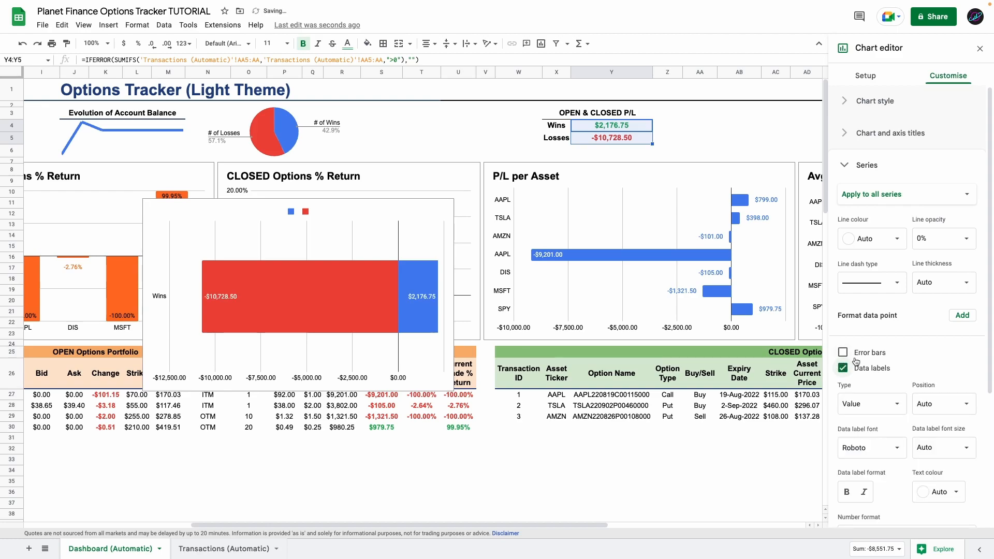
left_click(291, 212)
left_click(293, 213)
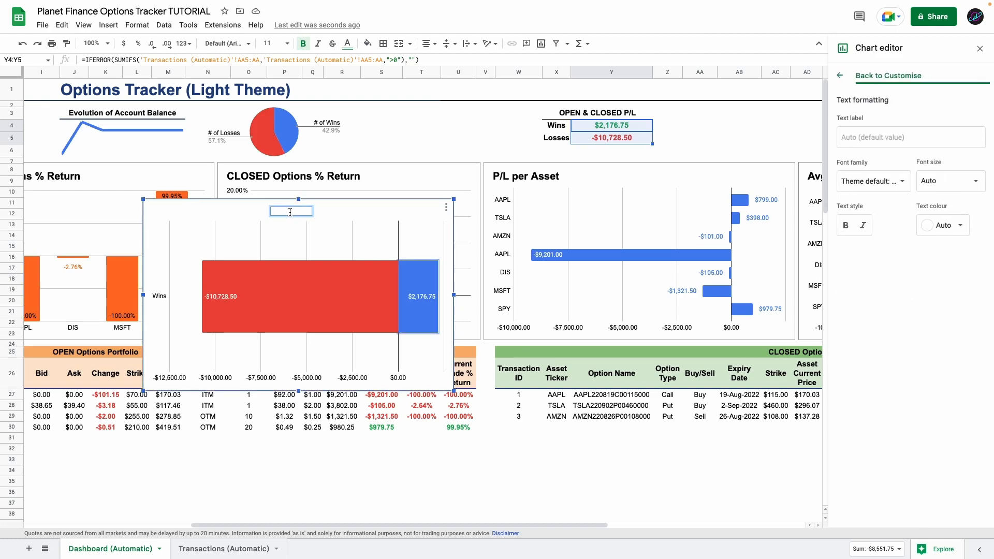
key("Return")
left_click(318, 212)
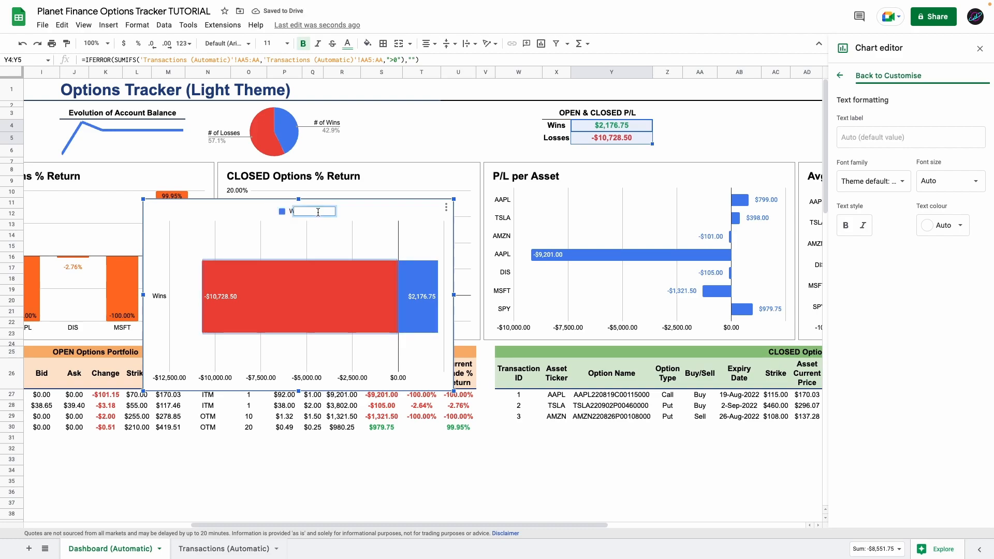
type("Losses")
key("Return")
Hide the chart's vertical axis label by setting its font size to 6 and its text colour to white.
left_click(159, 284)
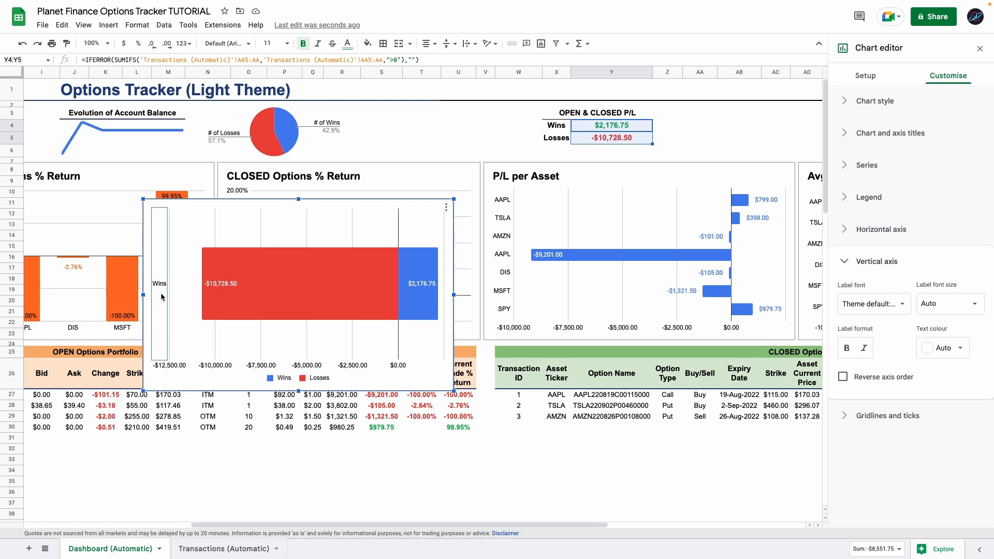
left_click(939, 304)
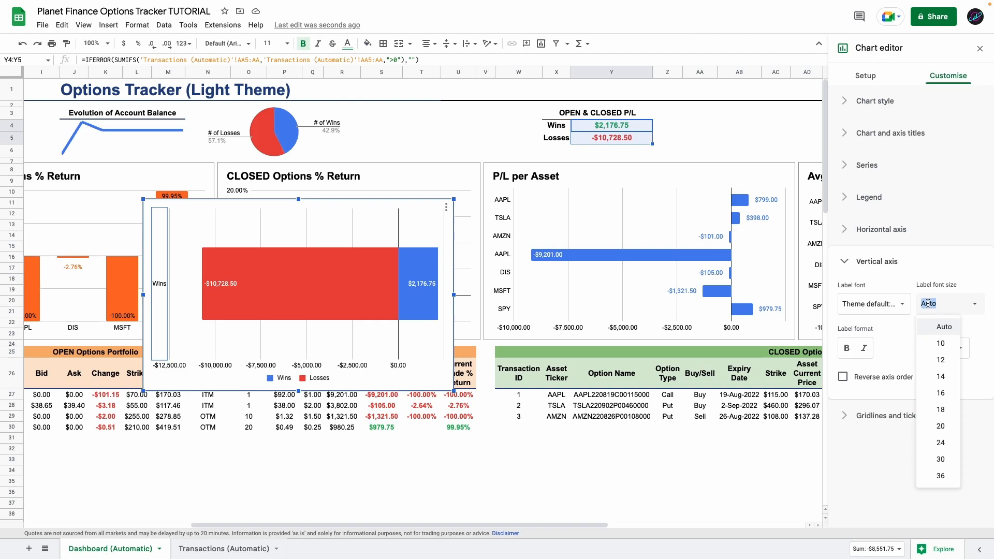
left_click(927, 345)
left_click(932, 361)
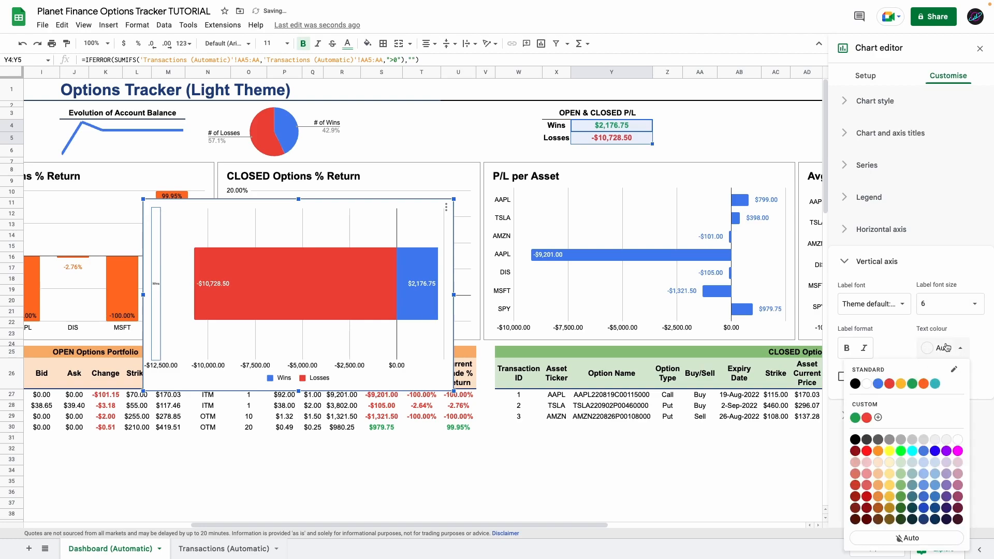
left_click(958, 439)
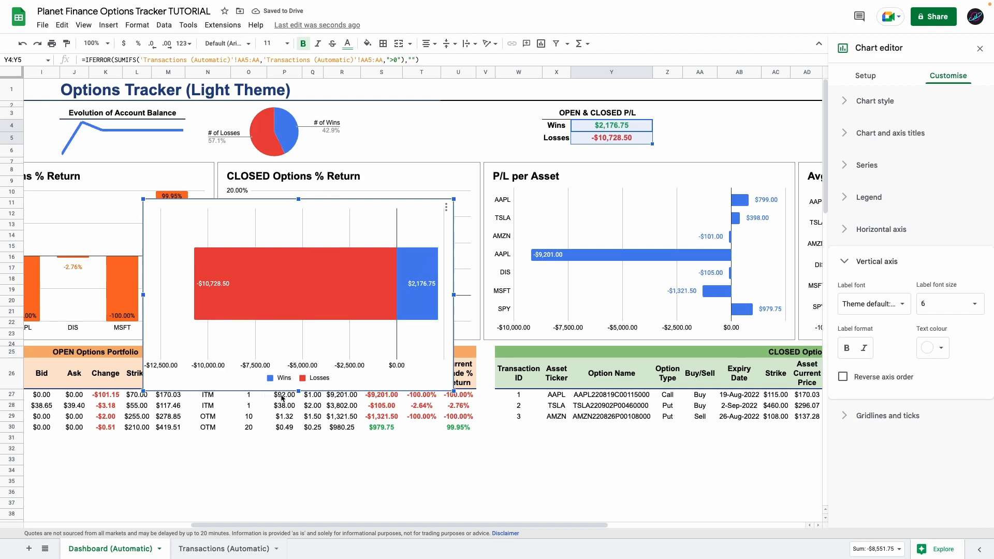
Shrink the P/L stacked bar chart and place it between the pie chart and the OPEN & CLOSED P/L table.
left_click_drag(297, 392, 296, 273)
left_click_drag(370, 256, 461, 162)
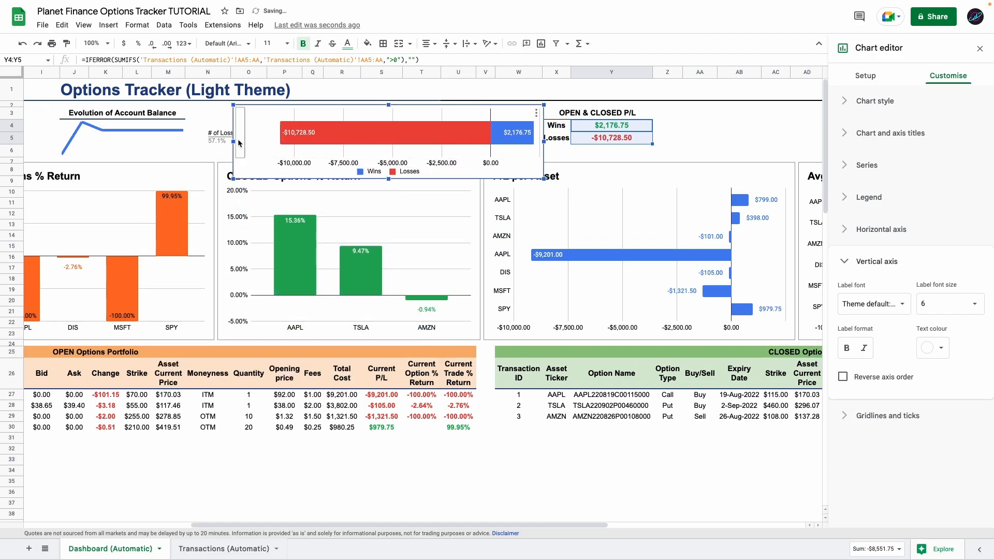
left_click_drag(232, 141, 349, 141)
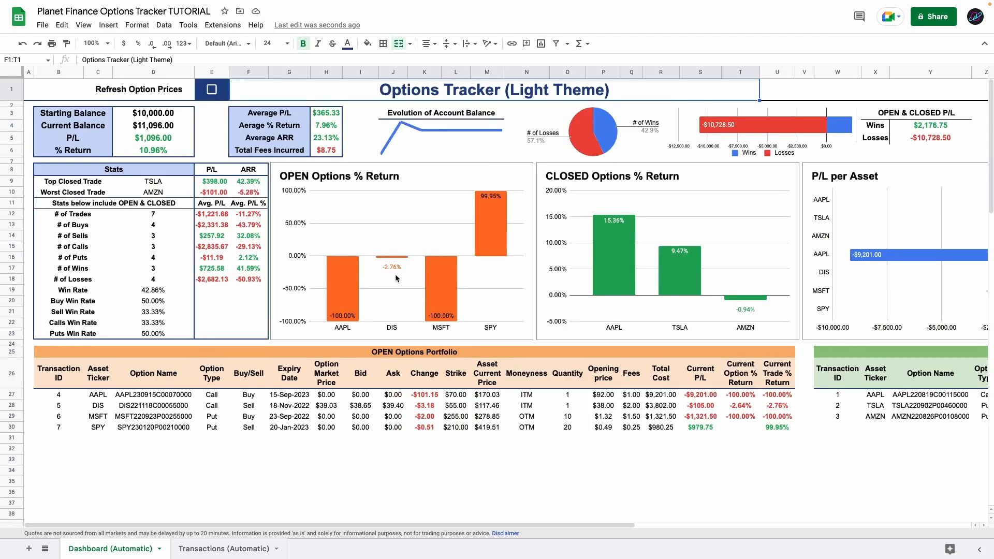
scroll(419, 239, "right", 10)
scroll(709, 244, "left", 10)
left_click(223, 548)
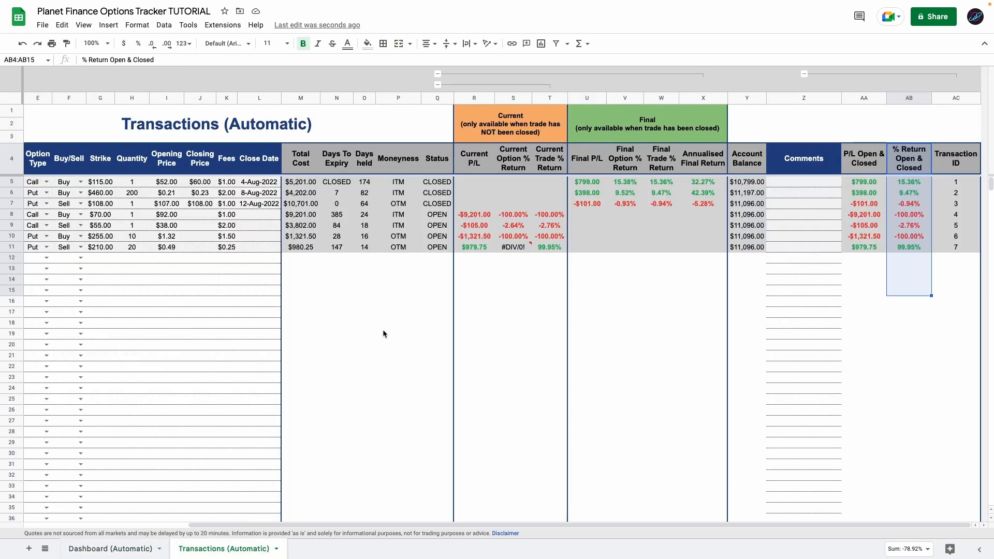
scroll(383, 330, "left", 5)
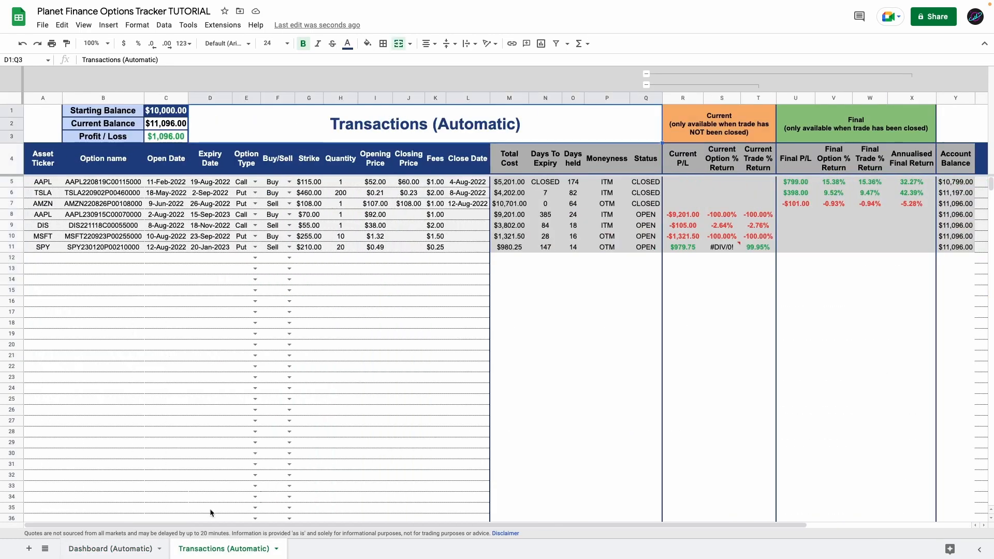
Duplicate the Dashboard (Automatic) and Transactions (Automatic) sheets.
left_click(109, 548)
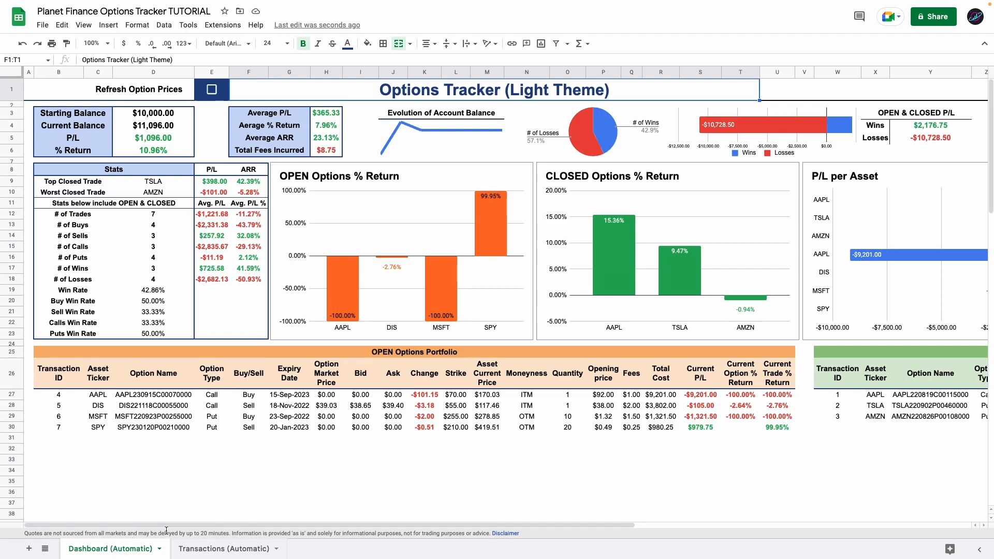
right_click(214, 551)
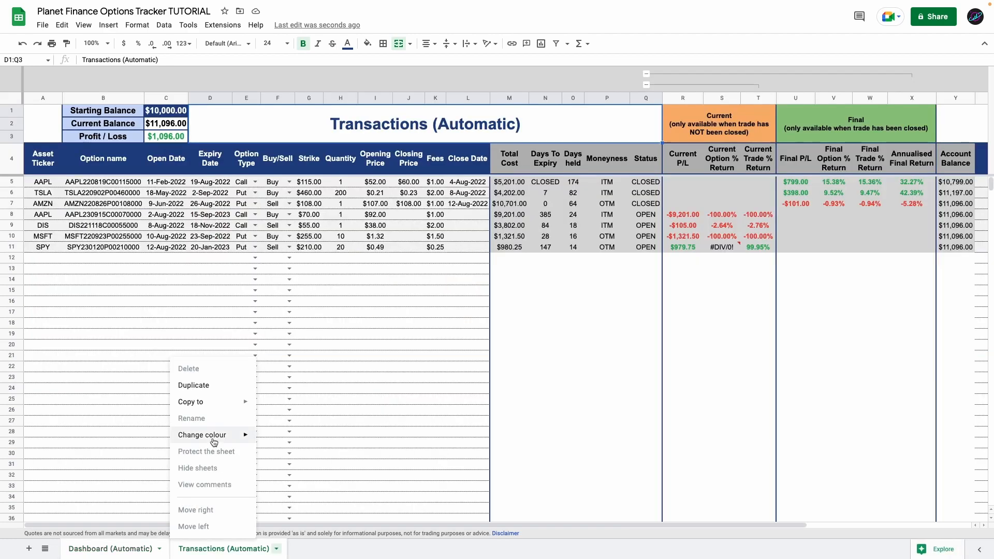
left_click(206, 392)
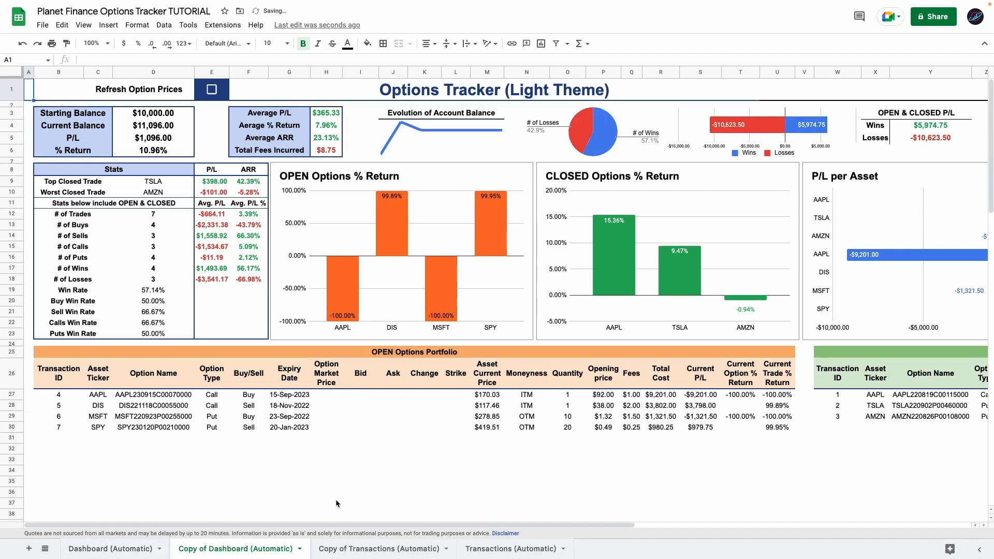
Inspect the average P/L formula in cell E12 of the copied dashboard to see which sheet it references.
left_click(221, 216)
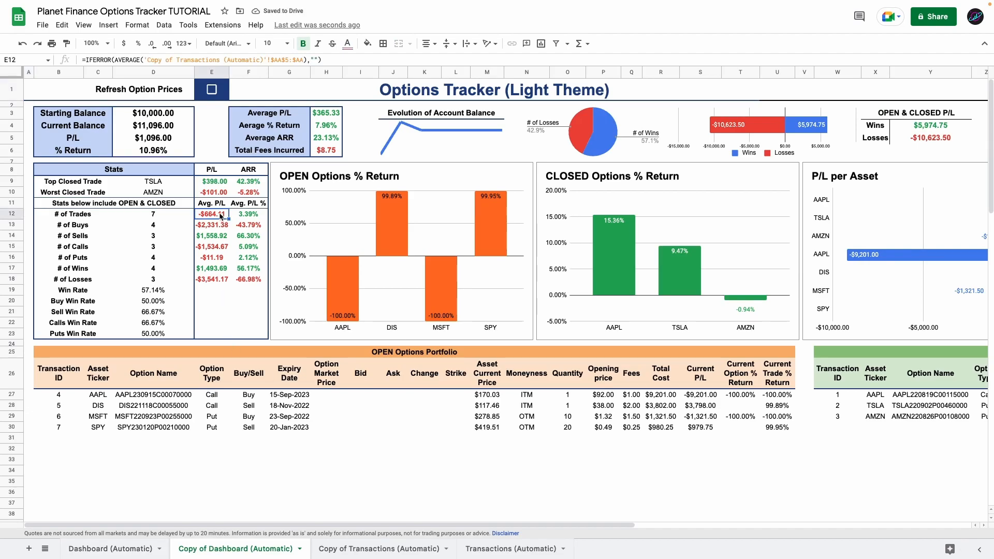
double_click(221, 216)
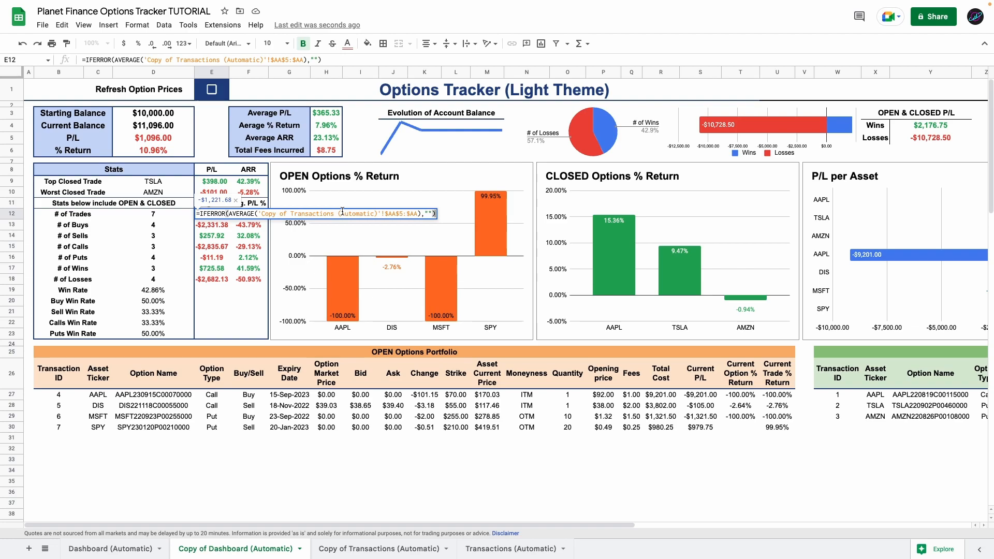
left_click(220, 228)
Rename the copied sheets to Dashboard (Manual) and Transactions (Manual).
double_click(209, 550)
left_click(209, 552)
key("BackSpace")
key("BackSpace")
key("BackSpace")
key("BackSpace")
key("BackSpace")
key("BackSpace")
key("BackSpace")
key("BackSpace")
left_click(259, 551)
key("BackSpace")
key("BackSpace")
key("BackSpace")
key("BackSpace")
key("BackSpace")
key("BackSpace")
key("BackSpace")
key("BackSpace")
key("BackSpace")
type("Manual")
double_click(350, 552)
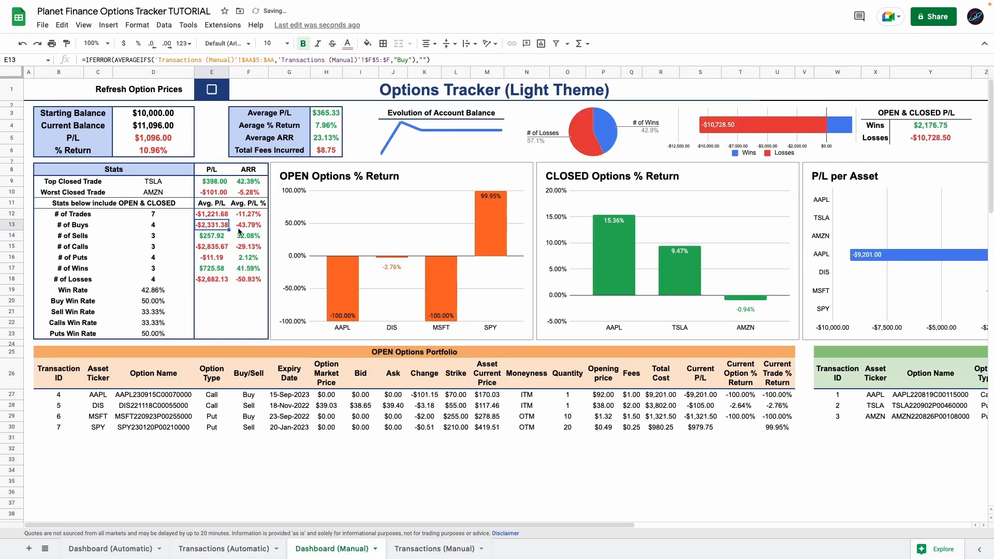
Check which transactions sheet the formulas in E12, H3, D4 and D13 of Dashboard (Manual) reference.
double_click(212, 213)
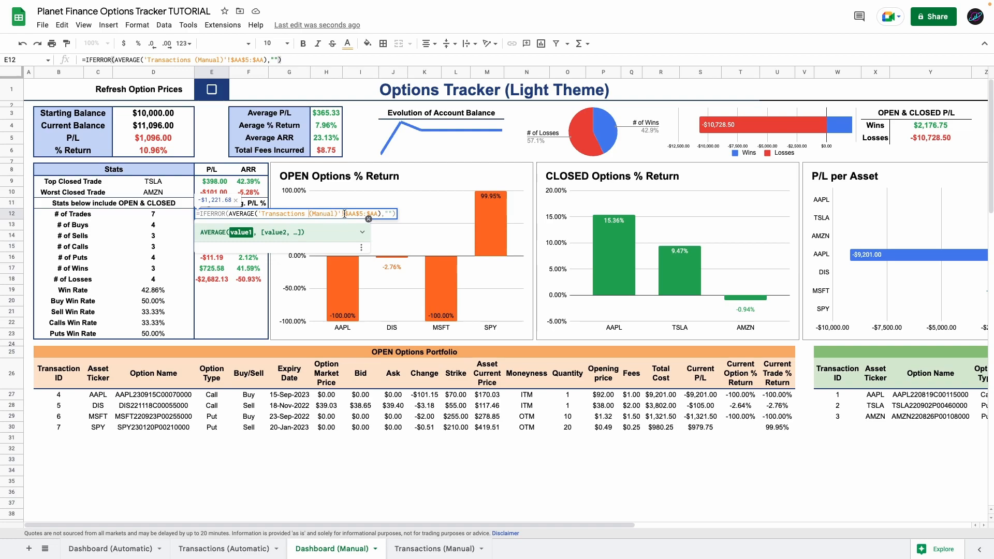
key("Return")
double_click(326, 114)
key("Return")
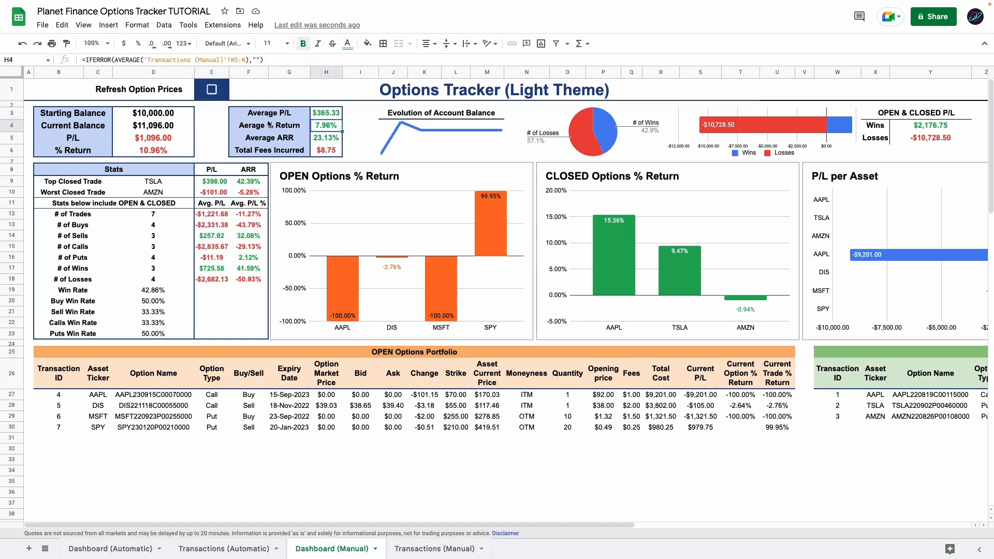
double_click(164, 128)
key("Return")
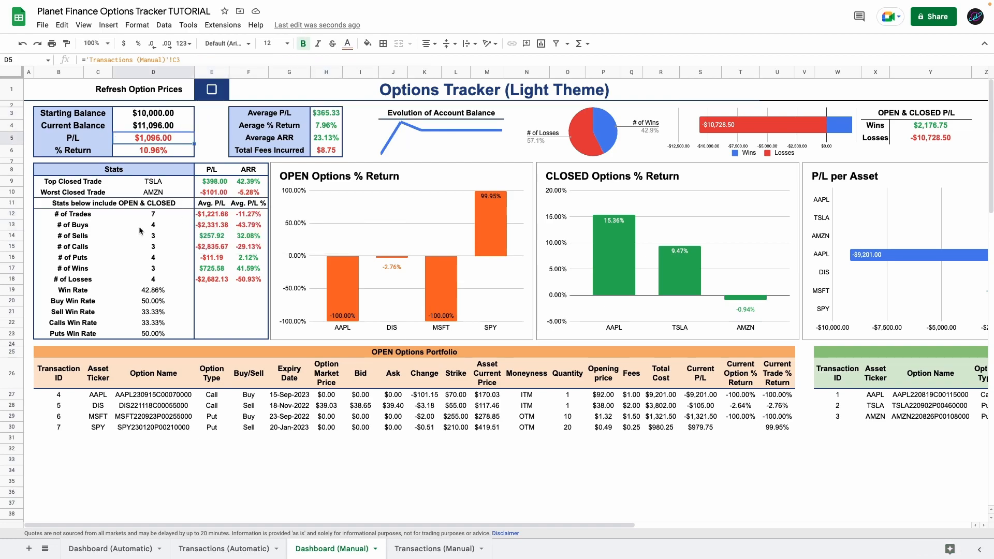
double_click(141, 226)
key("Return")
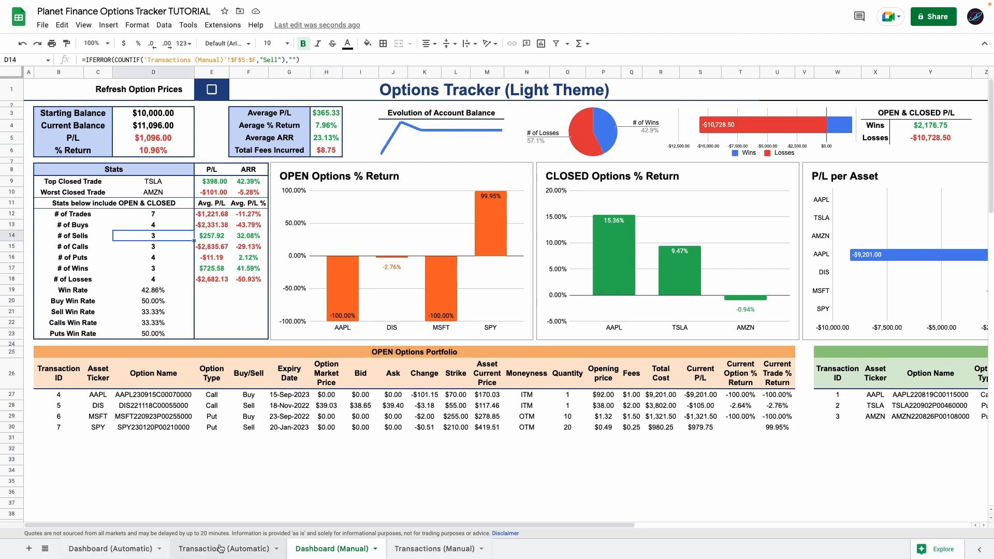
Inspect the Current P/L formula in R8 of Transactions (Manual), and retitle the manual dashboard "Options Tracker - Manual (Light Theme)".
left_click(435, 549)
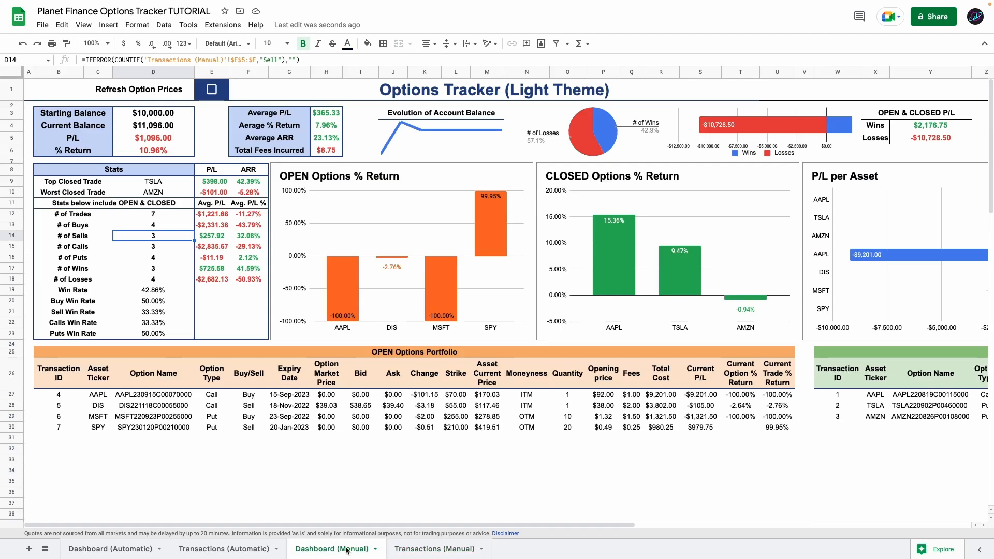
double_click(692, 216)
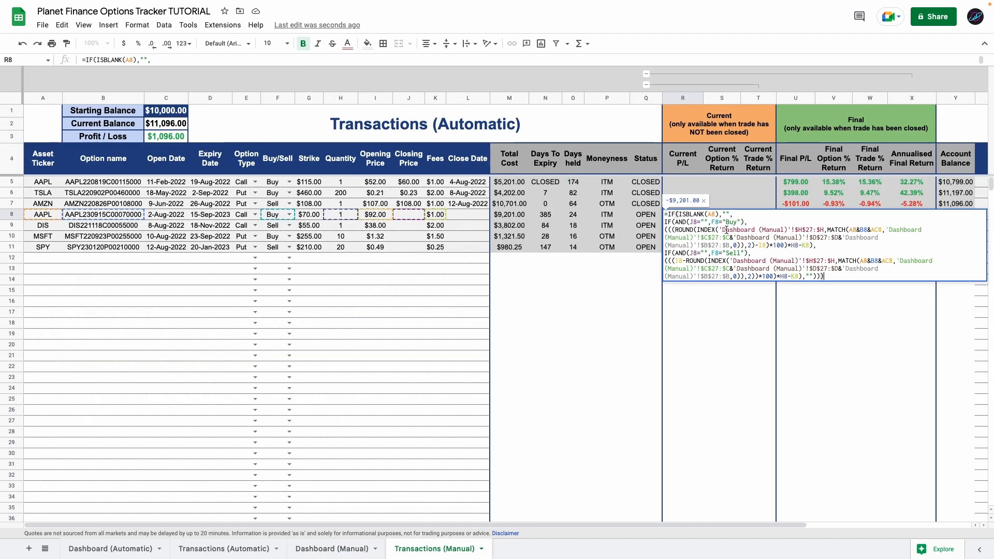
left_click(332, 549)
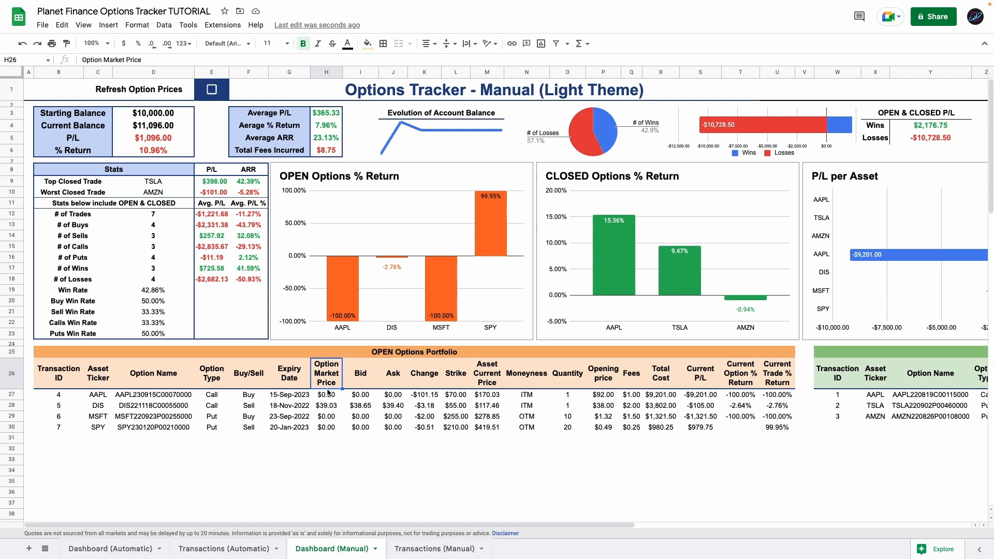
Clear H26:K35 on Dashboard (Manual), covering the Option Market Price, Bid, Ask and Change columns of the open portfolio.
key("Down")
key("Down")
key("Down")
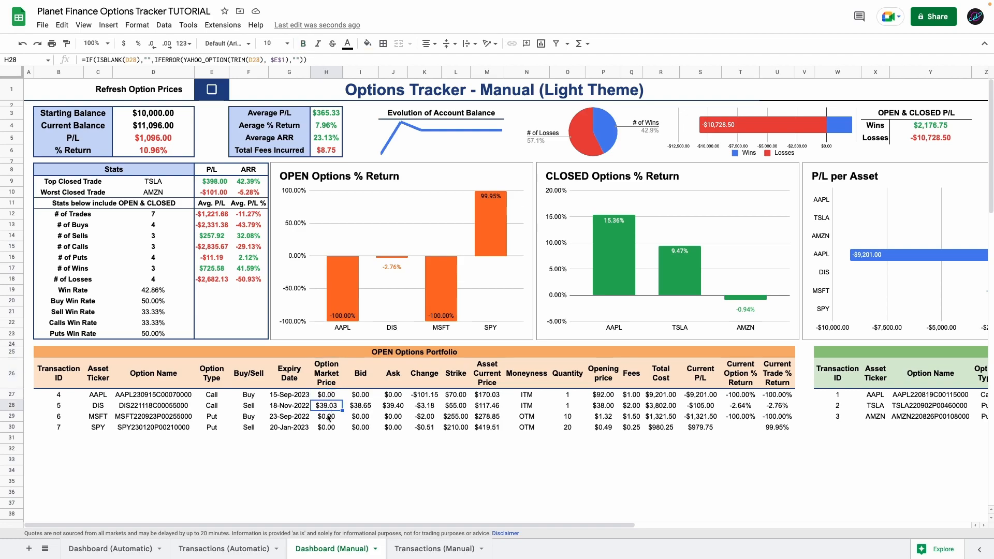
left_click(327, 379)
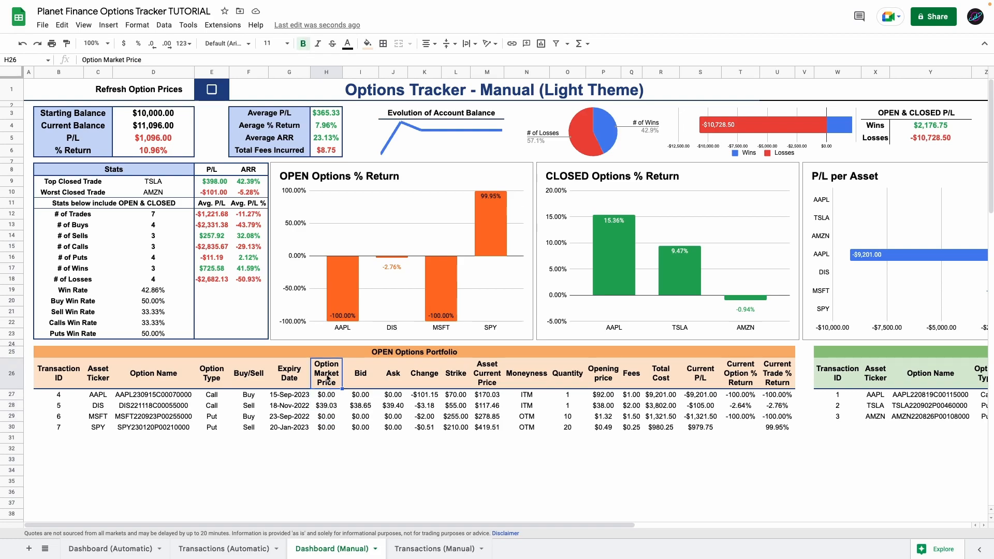
left_click_drag(334, 377, 430, 479)
key("Delete")
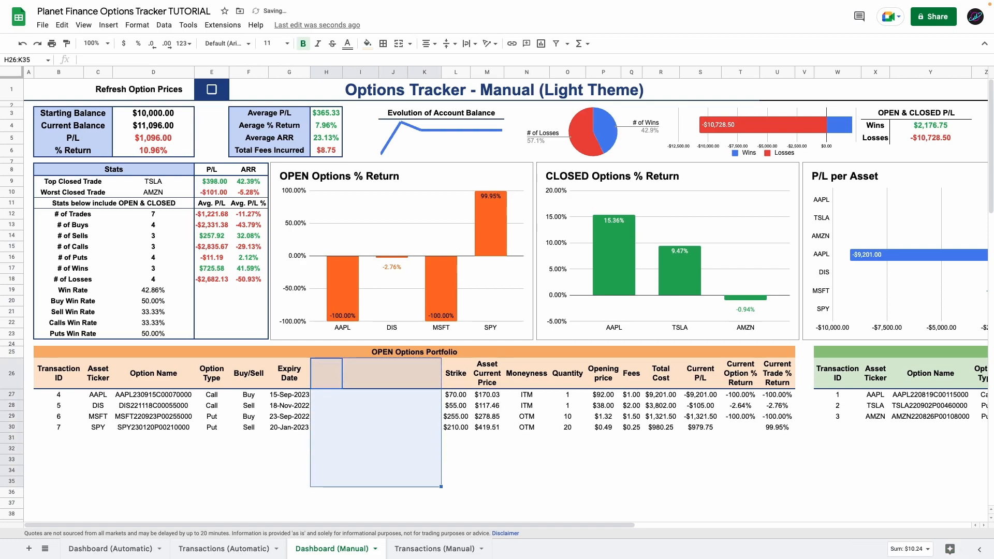
Move the block L26:AO124 three columns to the left so that Strike starts in column I.
left_click_drag(456, 373, 955, 372)
key("ctrl+shift+Down")
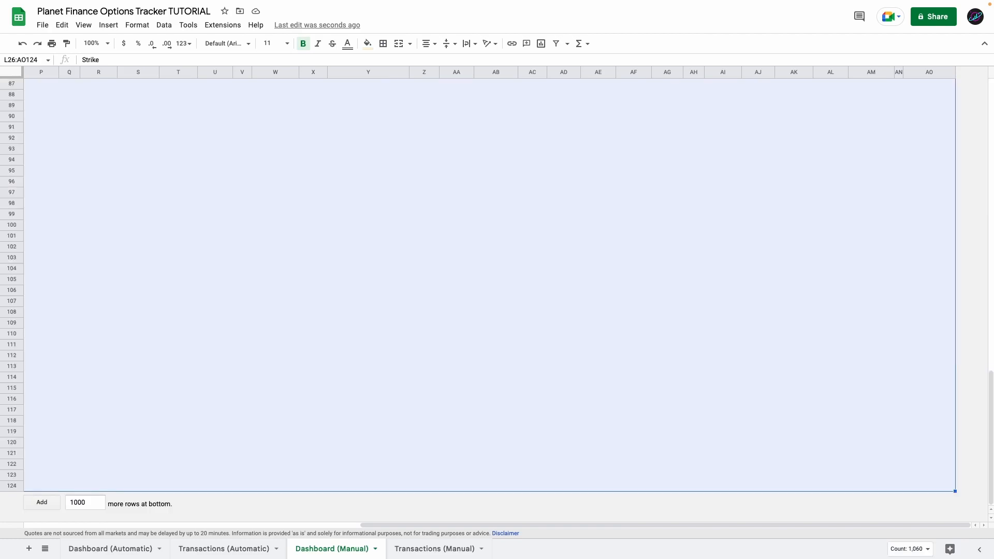
left_click_drag(442, 367, 370, 366)
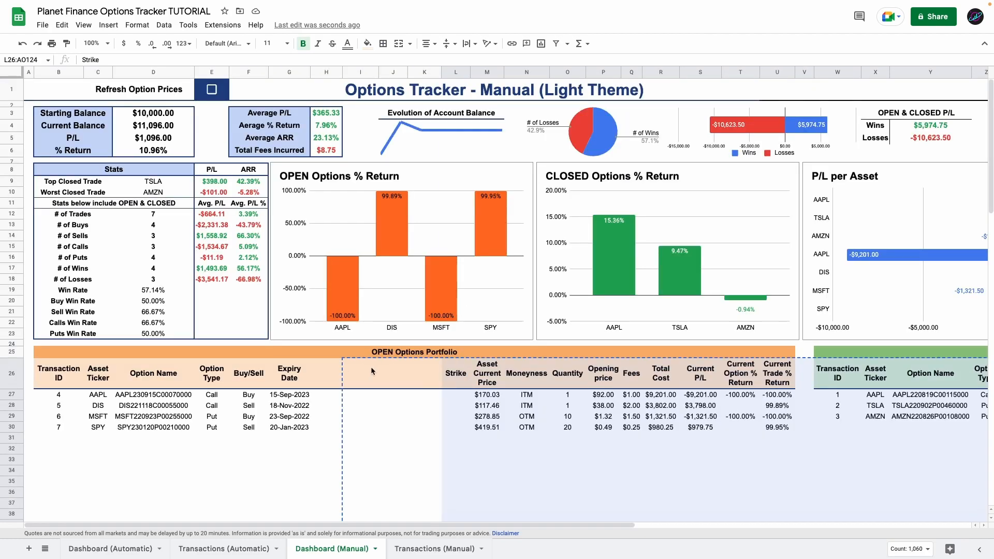
Adjust the column widths from J onwards to fit the headers and values of the moved portfolio tables.
left_click(393, 72)
left_click_drag(408, 72, 419, 72)
left_click_drag(452, 72, 464, 72)
left_click_drag(493, 72, 549, 72)
left_click(421, 404)
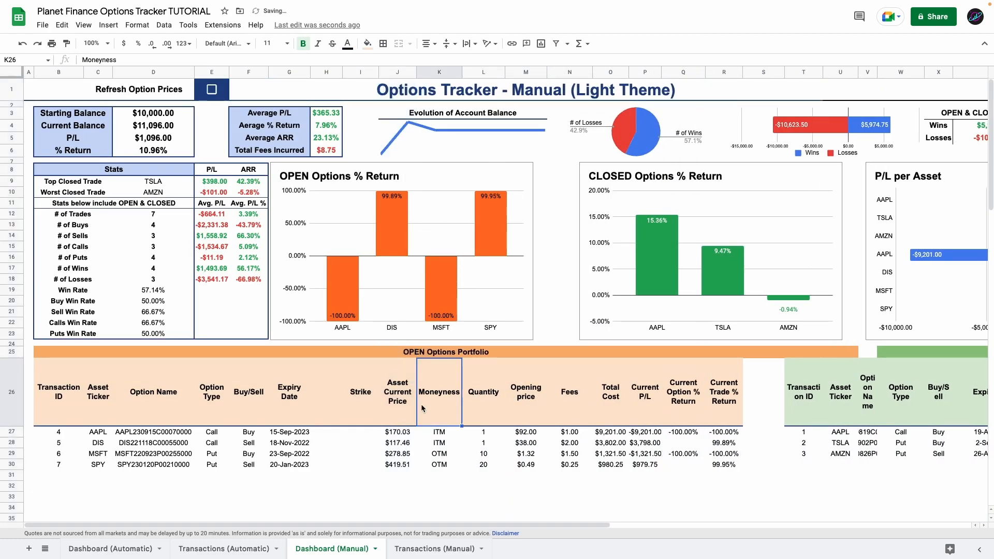
scroll(421, 403, "right", 8)
scroll(595, 207, "right", 3)
scroll(465, 311, "left", 15)
Re-merge the OPEN Options Portfolio heading over B25:R25 and the CLOSED Options Portfolio heading over T25:AJ25.
left_click(449, 354)
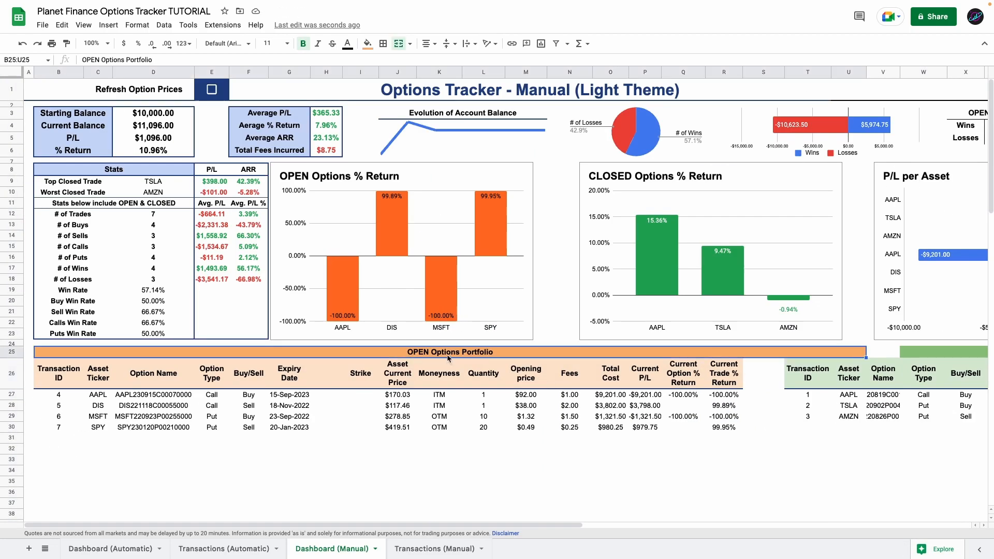
left_click(398, 44)
left_click_drag(58, 352, 781, 394)
left_click(405, 43)
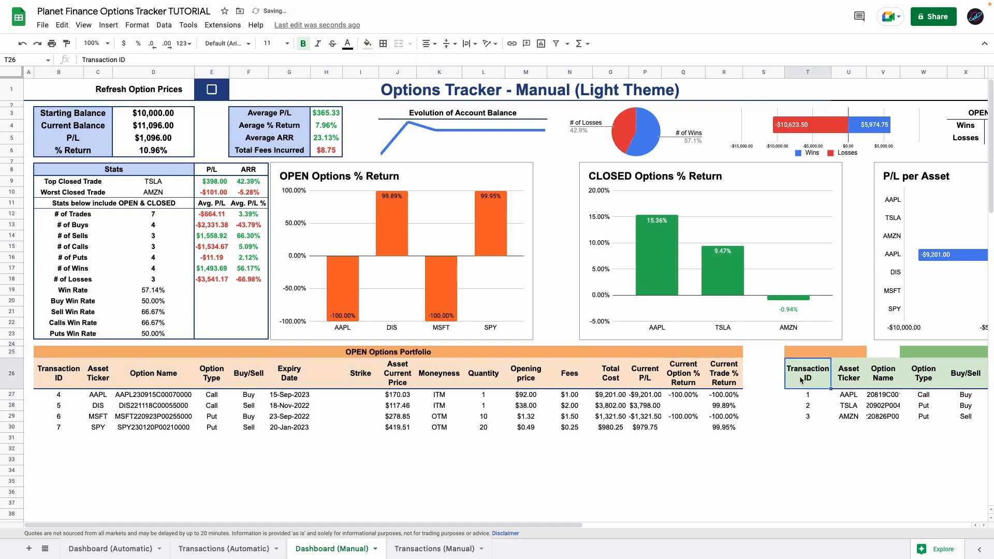
scroll(673, 259, "right", 3)
left_click(646, 353)
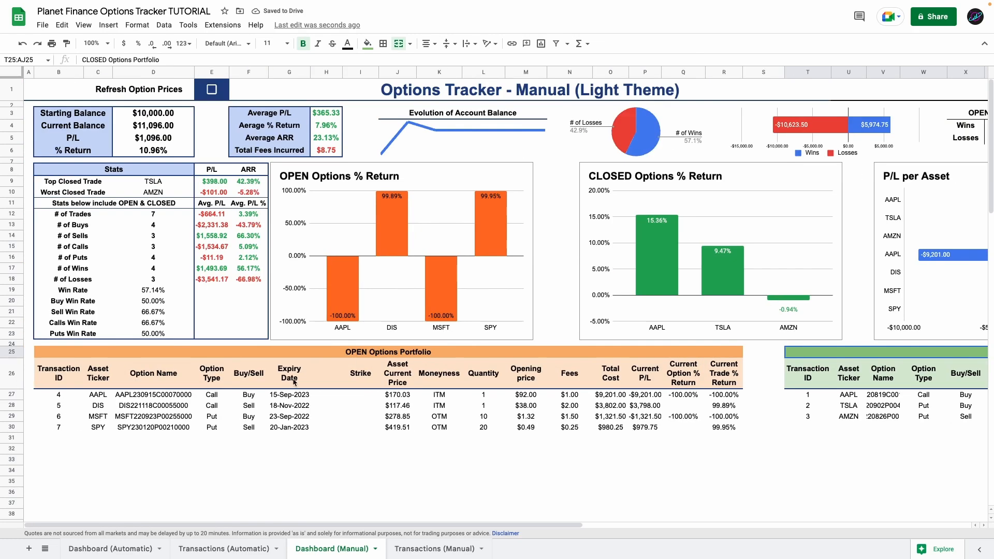
Restore the Option Market Price header in H26 and enter 104.30, 39.03, 1.35 and 0.52 in H27:H30.
type("104.30")
key("Return")
type("39.03")
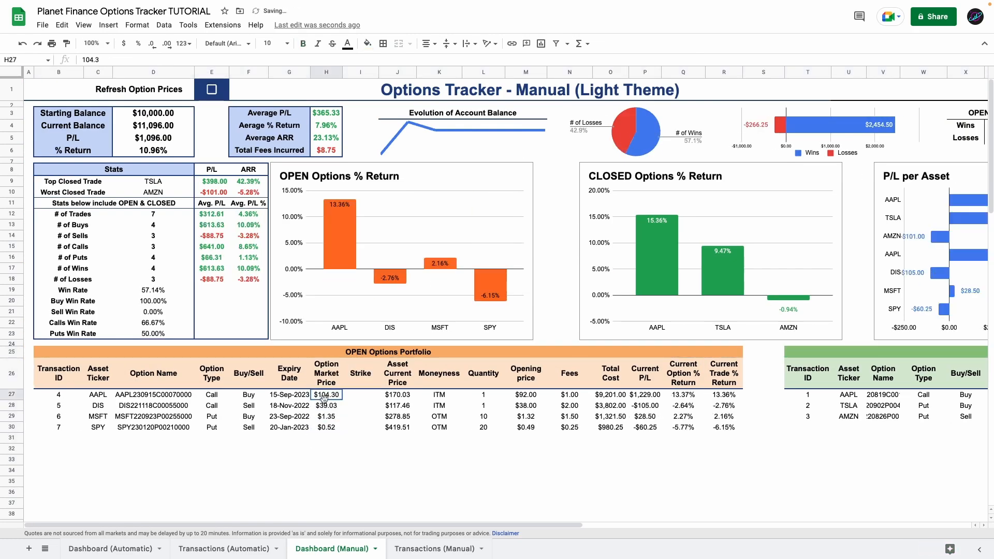
left_click(334, 395)
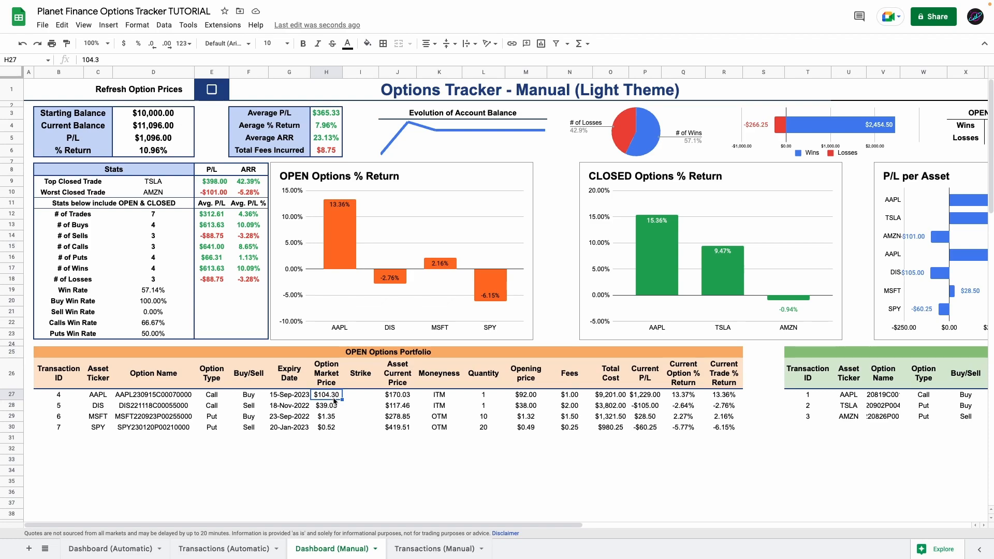
Add a "Cell is not empty" conditional format with dark blue fill and white text to H27 and extend it to H36.
left_click(137, 24)
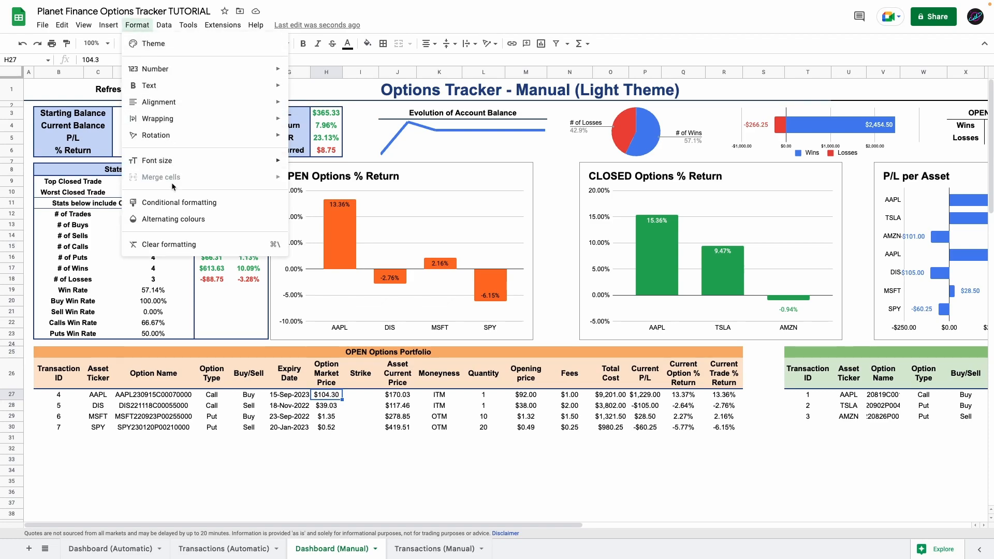
left_click(164, 202)
left_click(941, 242)
left_click(908, 411)
left_click(917, 243)
left_click(913, 330)
left_click(962, 271)
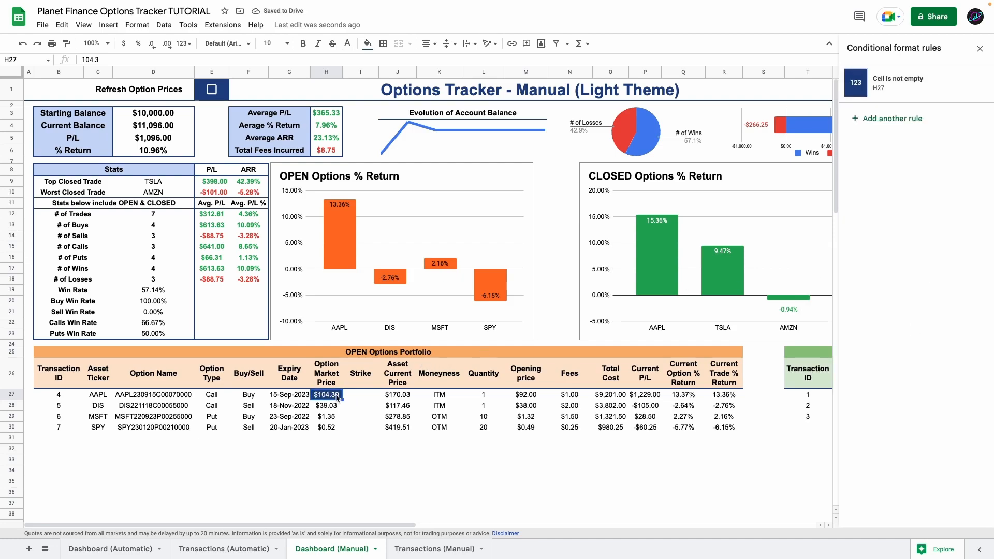
left_click_drag(326, 395, 326, 498)
left_click(326, 496)
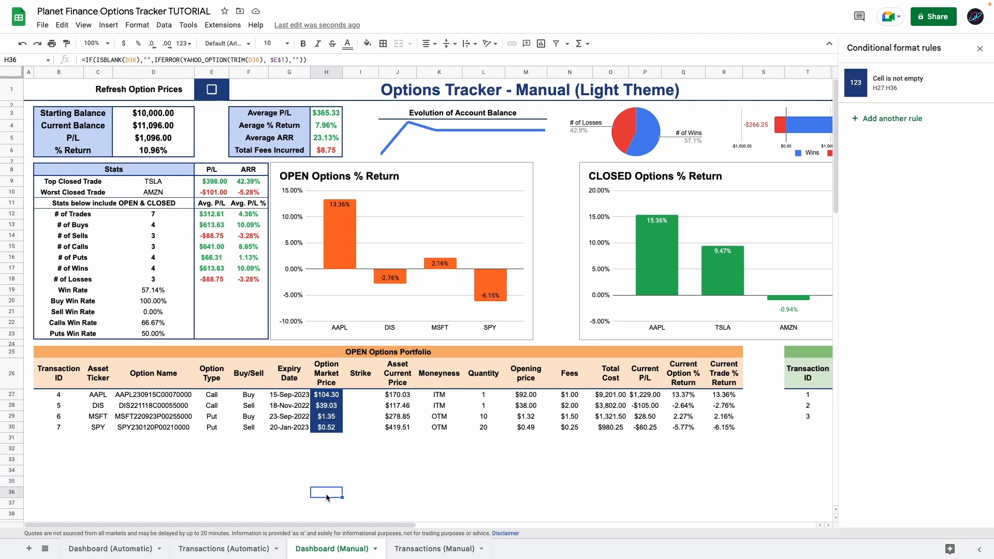
Clear the leftover option price formulas from H36:H124.
key("Up")
key("Down")
key("ctrl+shift+Down")
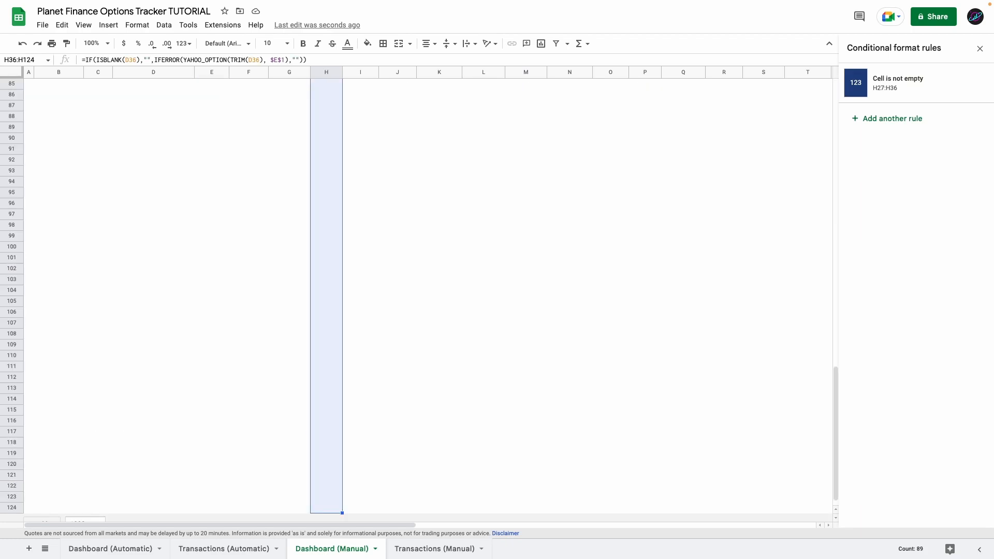
key("Delete")
key("ctrl+Up")
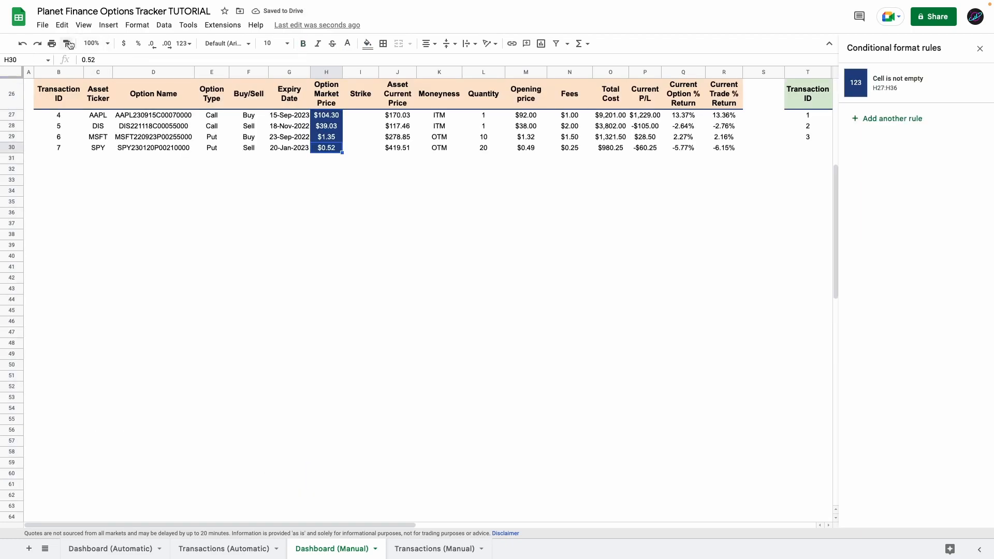
Extend the Option Market Price conditional format to H27:H124 and test it with a number in H31.
key("ctrl+shift+Down")
key("ctrl+Up")
key("ctrl+Up")
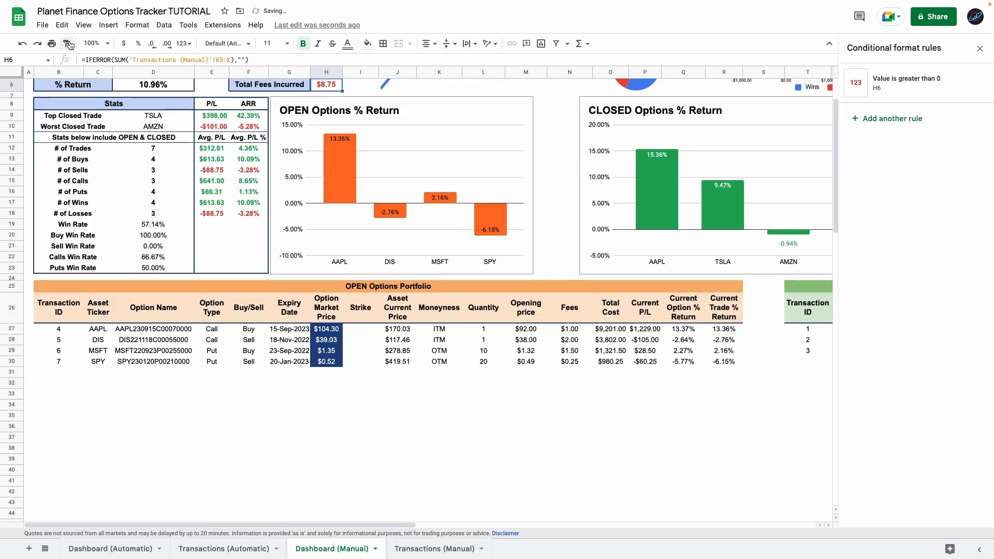
key("ctrl+Up")
scroll(327, 444, "up", 2)
left_click(328, 440)
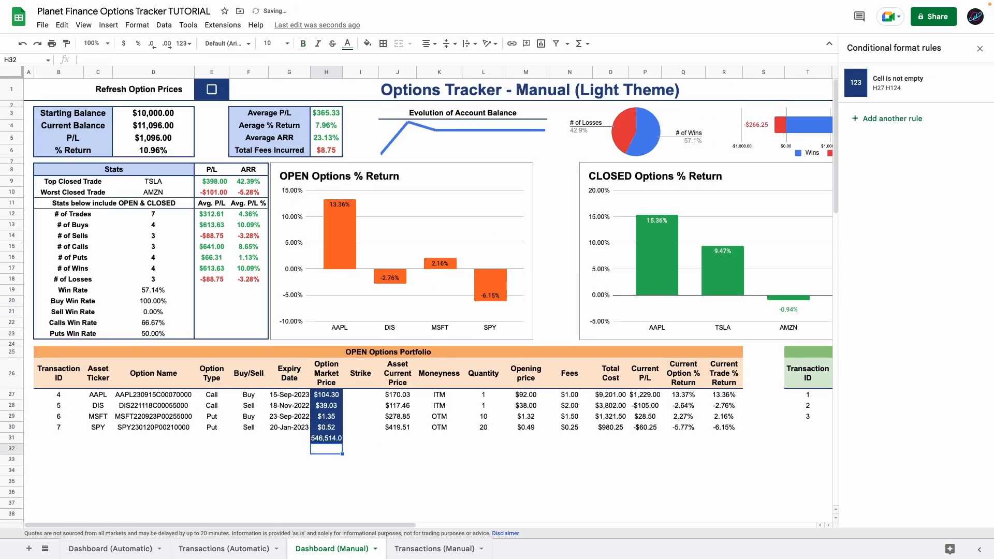
Enter an INDEX/MATCH formula in I27 returning the strike from column G of Transactions (Manual), and fill it down the Strike column.
left_click(364, 396)
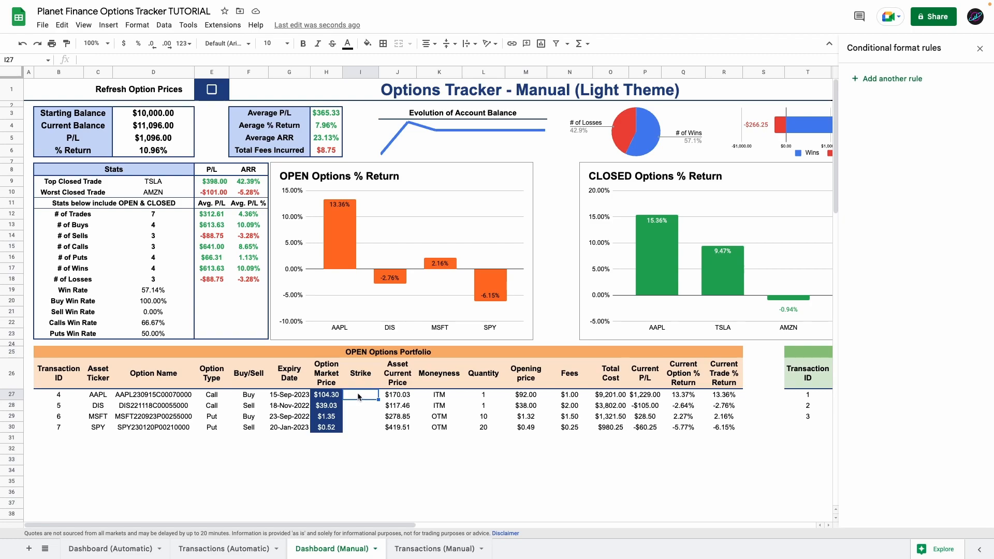
double_click(356, 396)
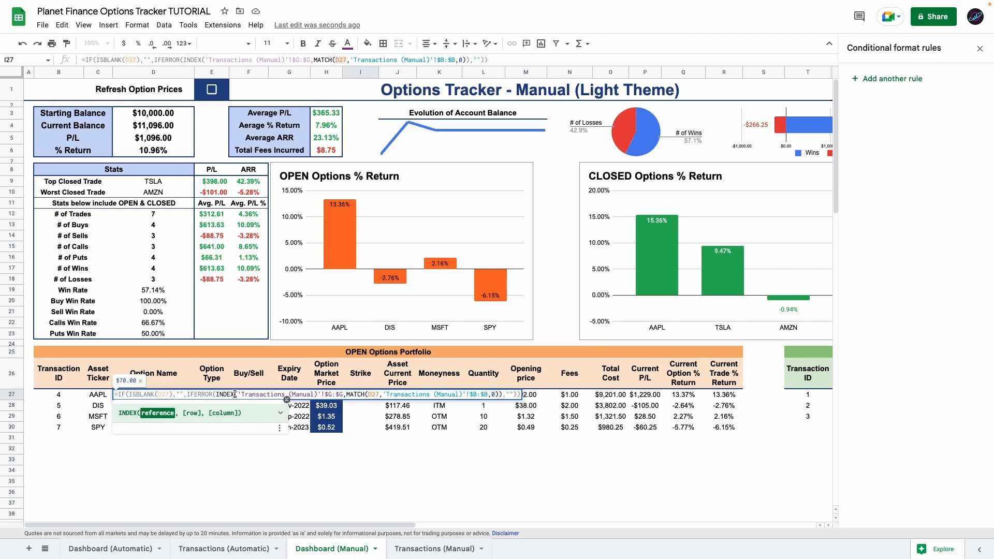
left_click(369, 395)
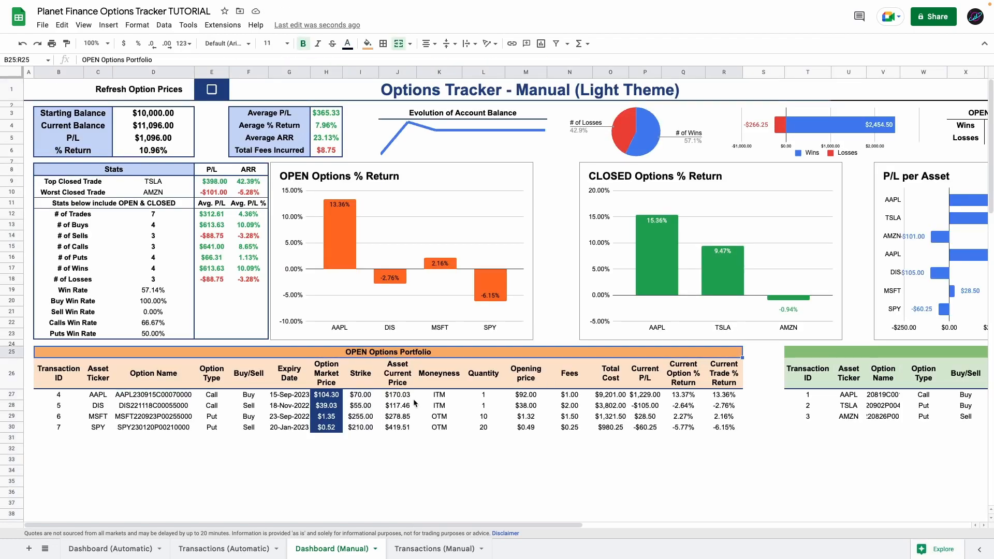
Tighten the column widths and reposition the CLOSED Options % Return and P/L per Asset charts beside the open returns chart.
left_click_drag(590, 334, 545, 334)
left_click(517, 90)
left_click_drag(505, 73, 496, 73)
scroll(705, 335, "right", 9)
left_click_drag(724, 335, 700, 335)
scroll(700, 335, "left", 4)
left_click(311, 352)
scroll(866, 418, "left", 7)
left_click(258, 89)
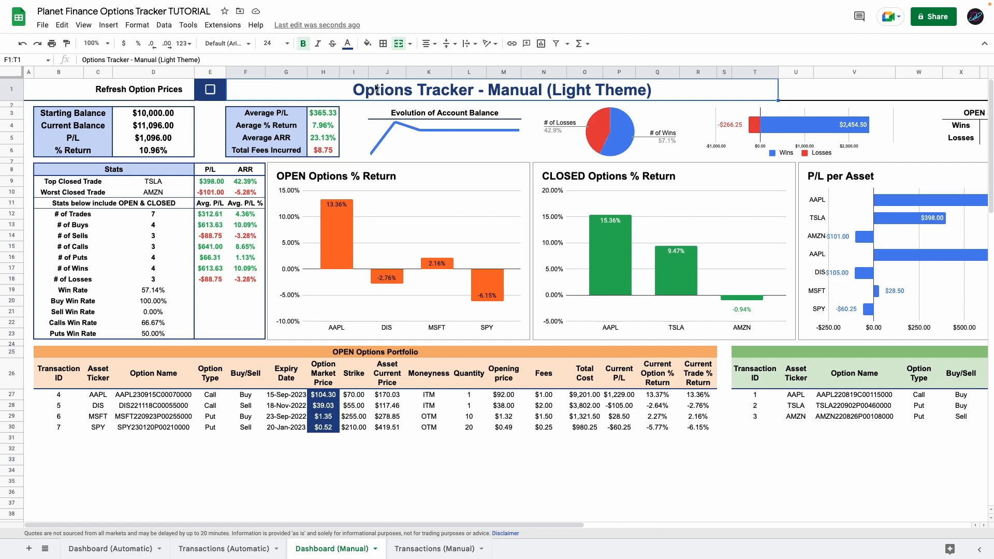
Review the manual prices and formulas in row 27 of the OPEN Options Portfolio, from Option Market Price to Quantity.
left_click(292, 331)
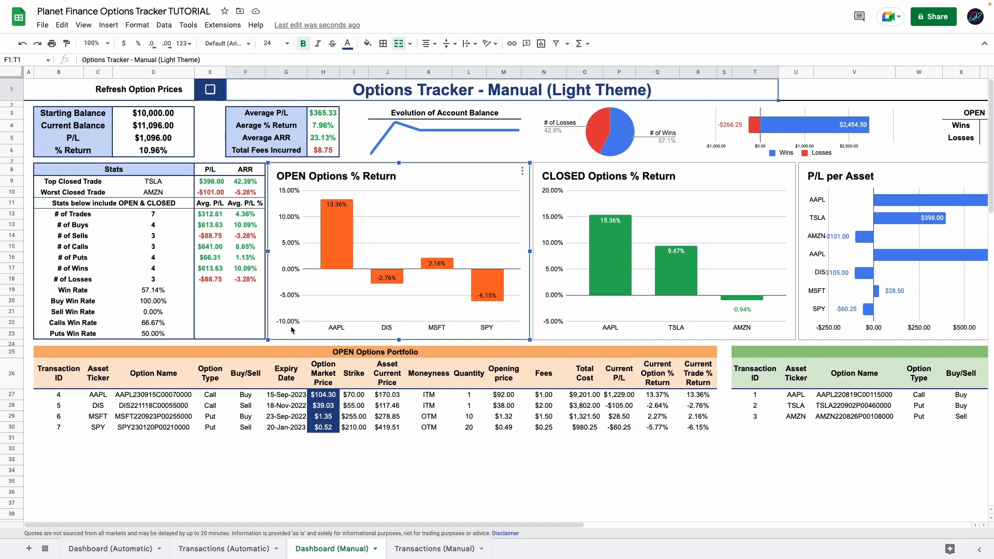
key("Escape")
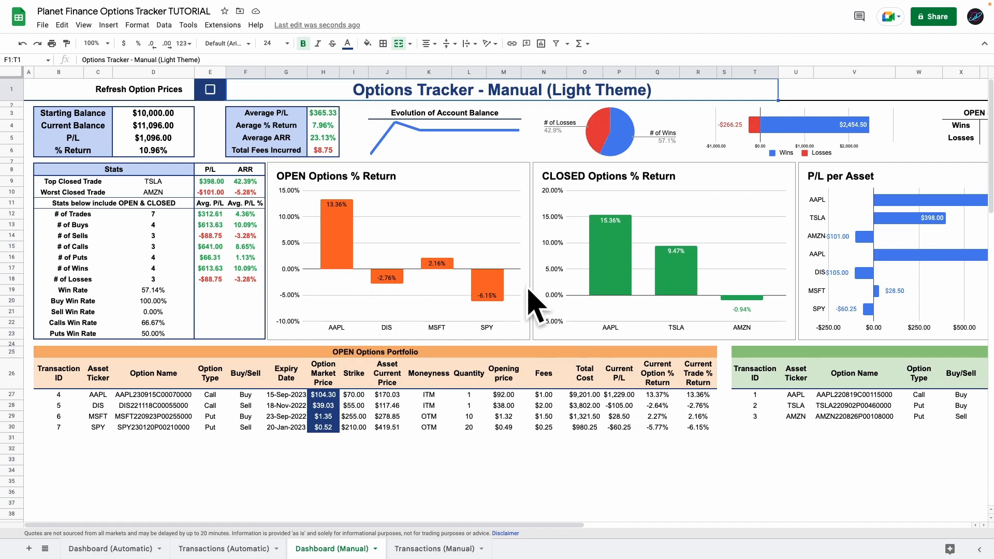
left_click_drag(322, 383, 478, 440)
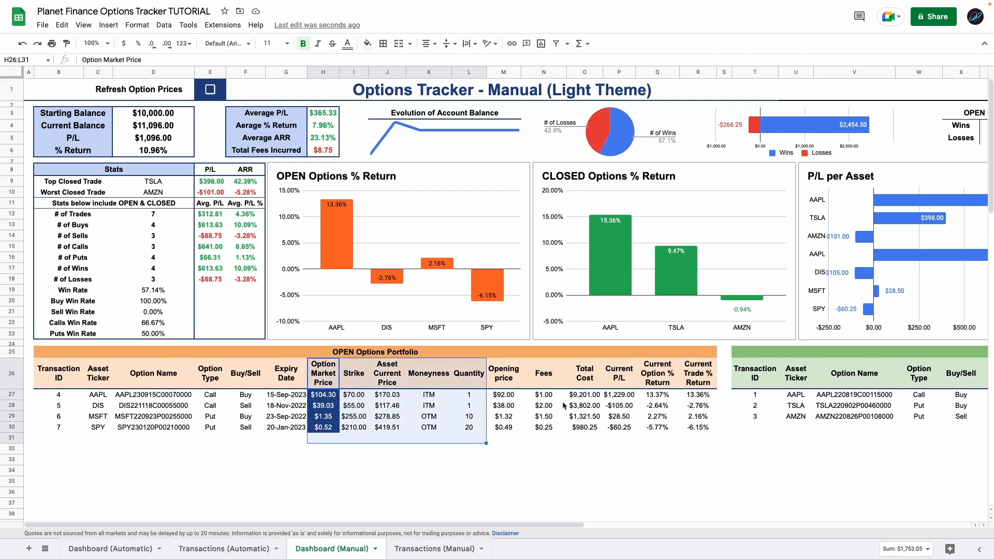
left_click_drag(325, 396, 326, 461)
left_click(324, 394)
left_click(357, 395)
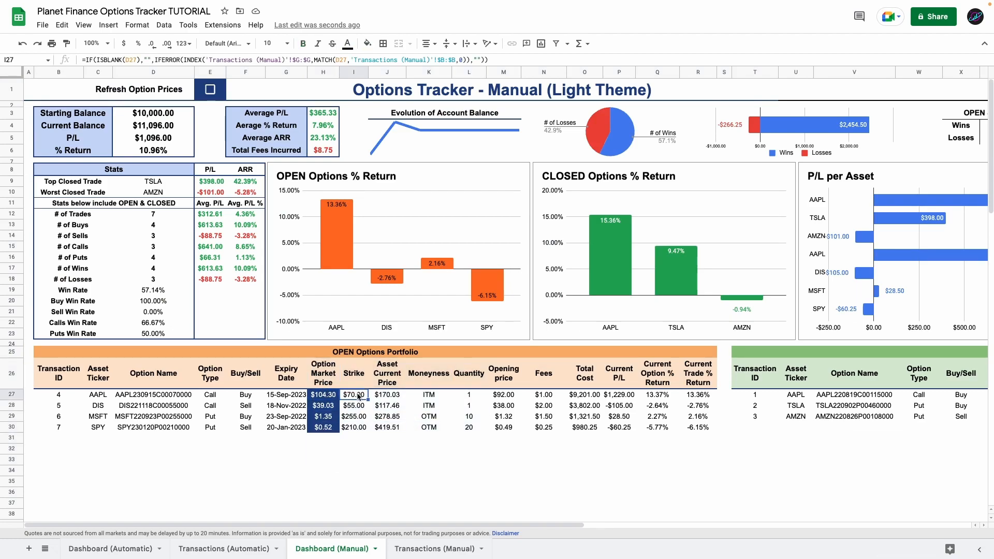
left_click(385, 396)
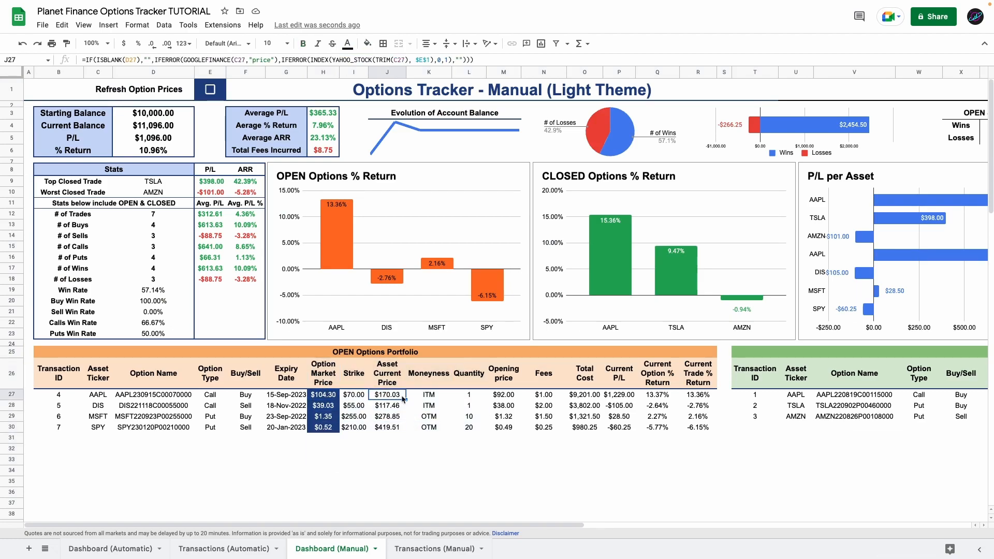
left_click(429, 400)
left_click(473, 397)
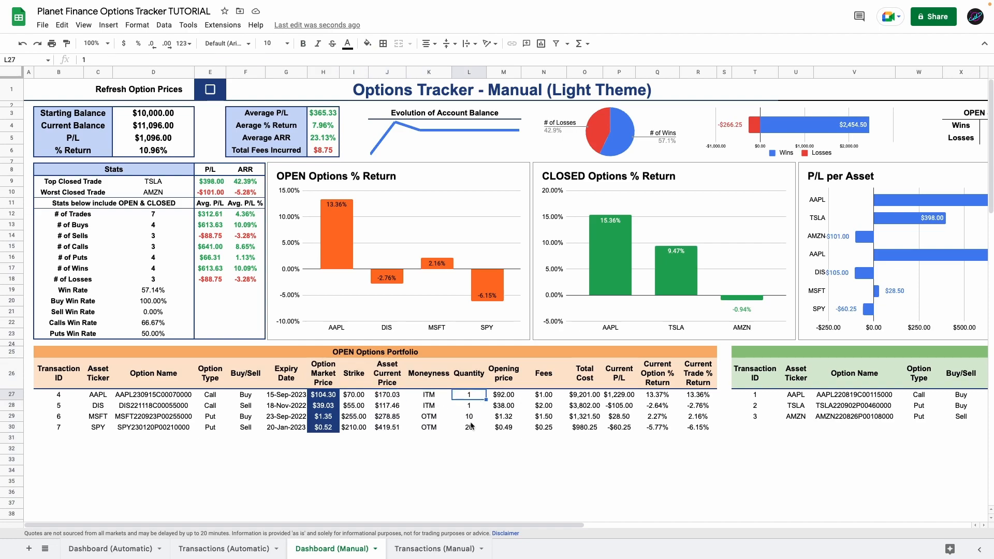
left_click(335, 397)
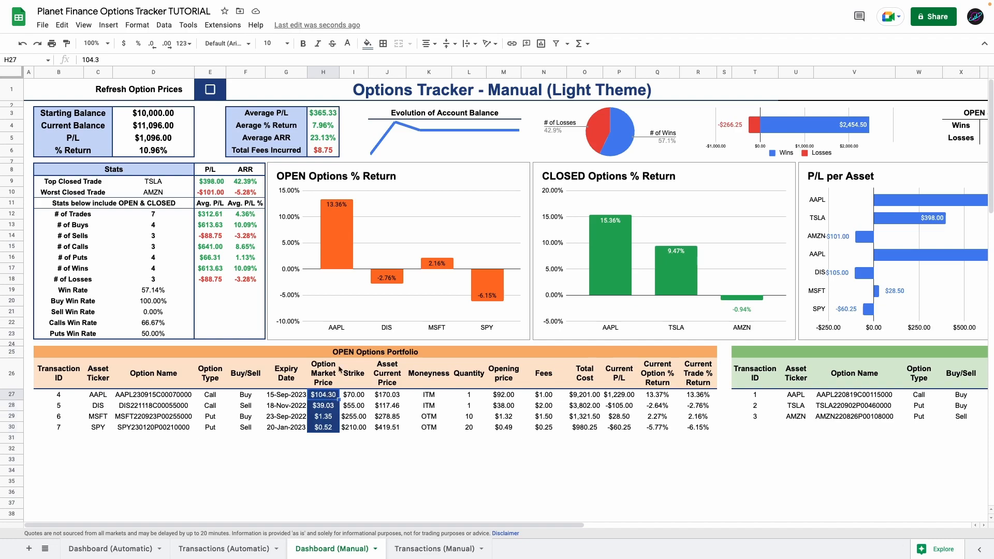
Look over the OPEN and CLOSED Options % Return charts and the P/L charts on the manual dashboard.
left_click(342, 236)
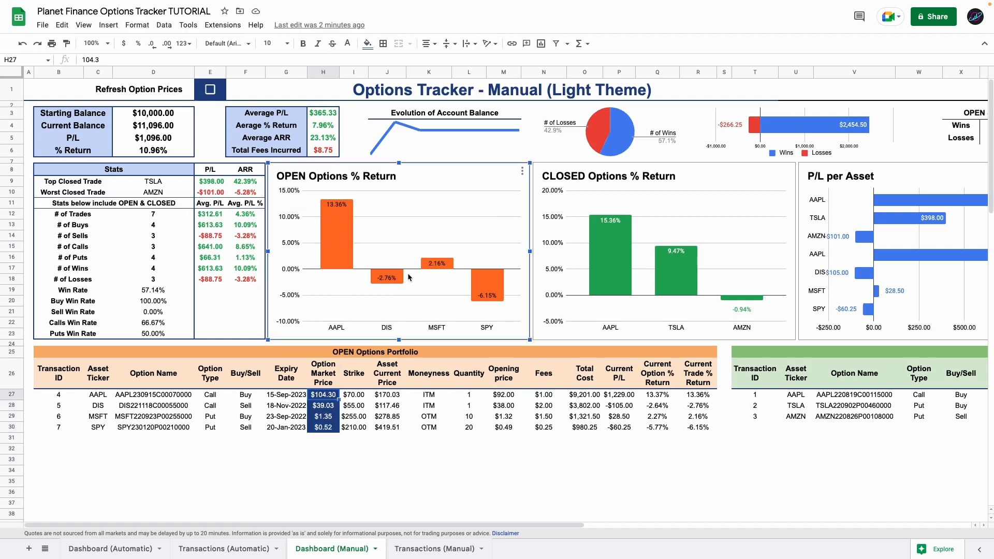
left_click(607, 269)
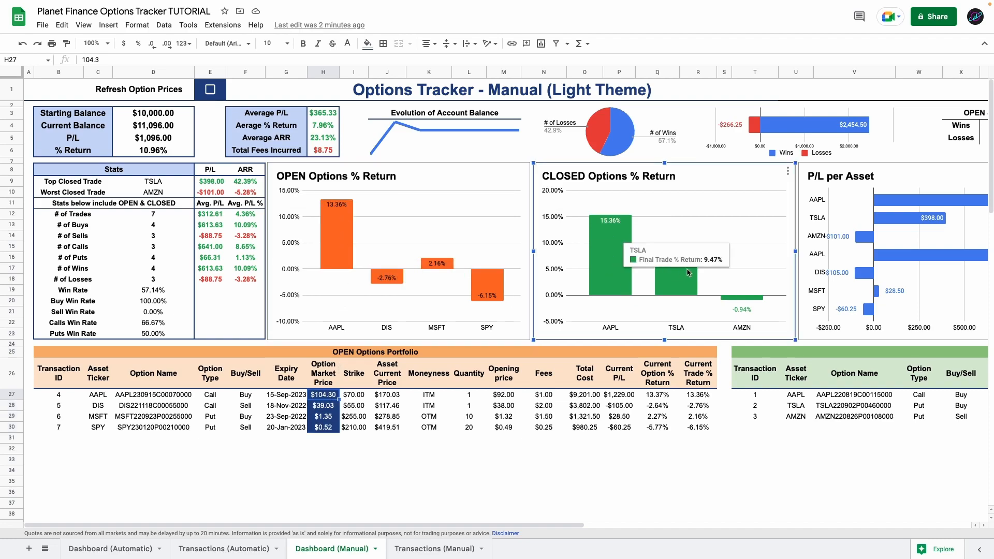
scroll(783, 135, "right", 3)
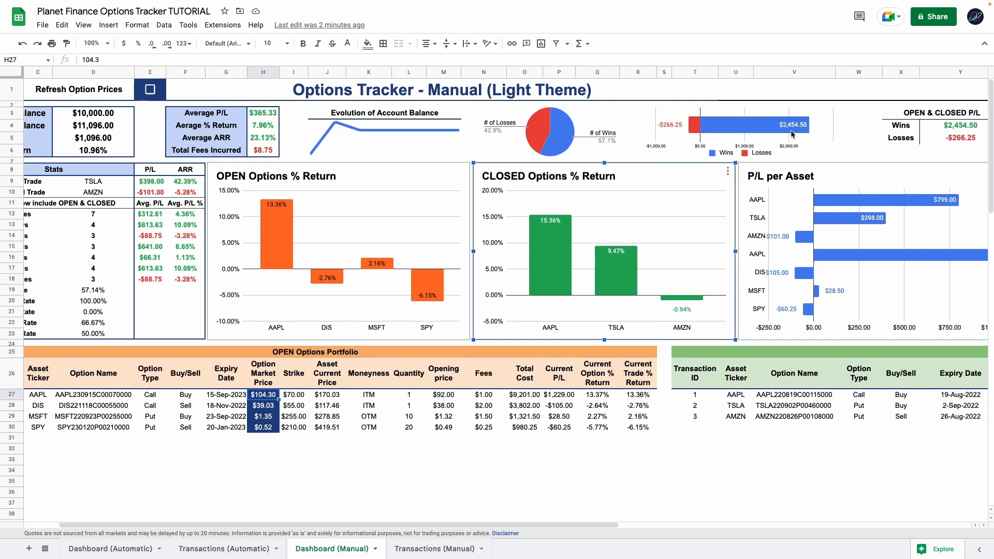
Look over the manual dashboard's title and charts, and compare its layout with the transactions sheets.
left_click(725, 134)
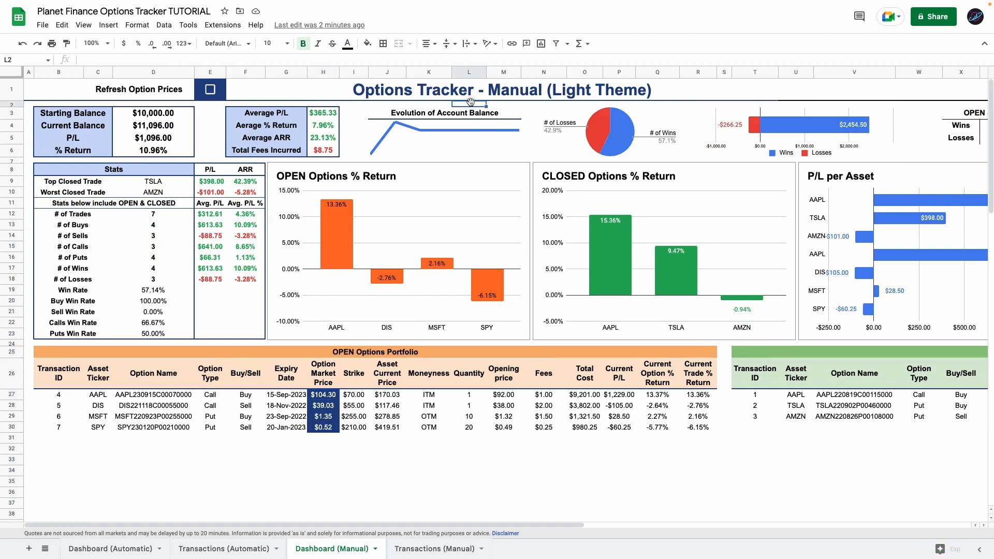
left_click(731, 133)
left_click(406, 91)
left_click(291, 97)
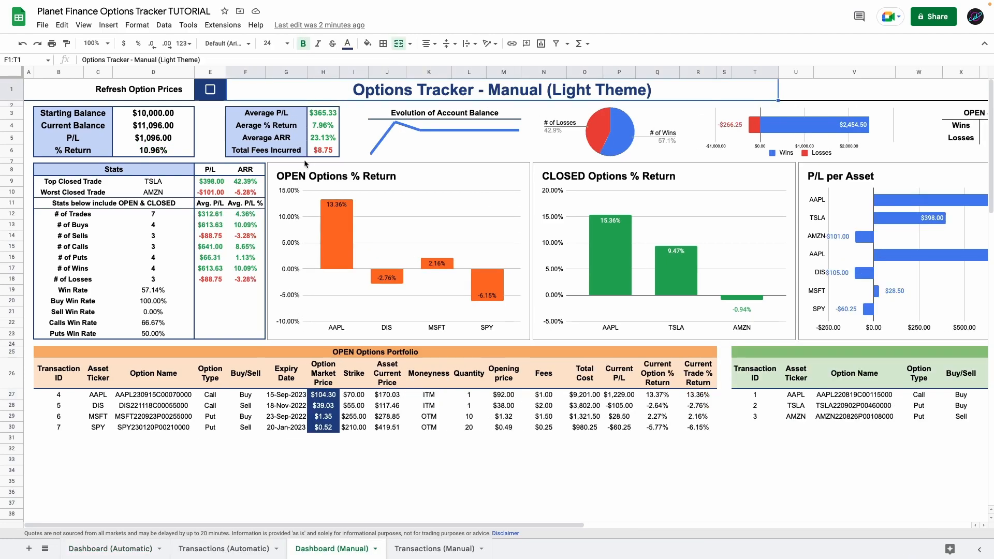
left_click(105, 551)
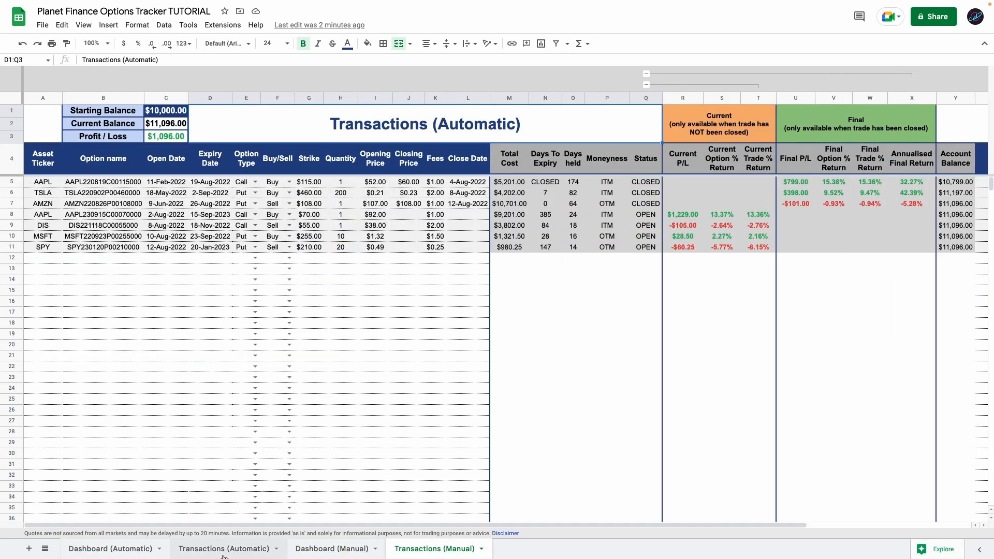
left_click(227, 547)
Link cell A12 of Transactions (Manual) to cell A12 of Transactions (Automatic).
left_click_drag(52, 260, 476, 291)
left_click(424, 544)
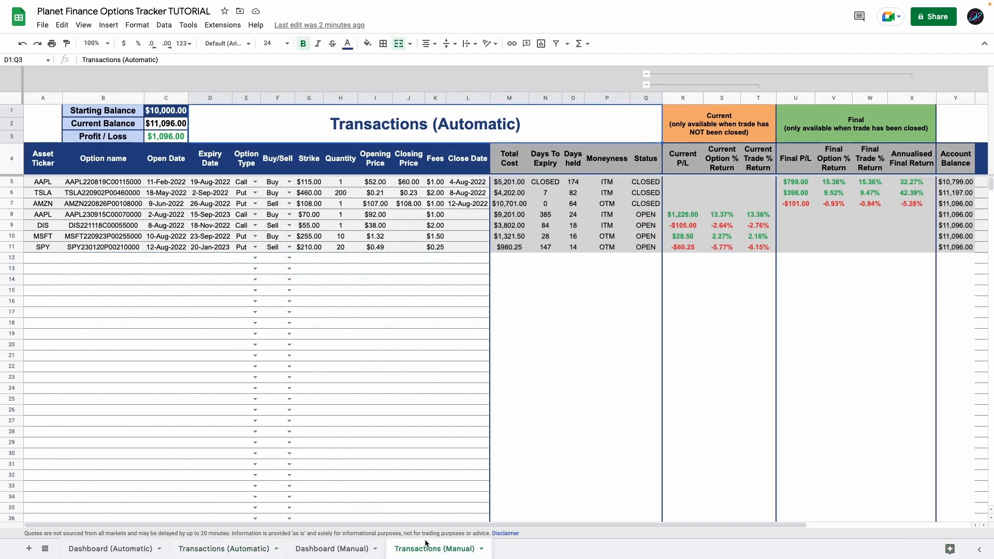
type("=")
left_click(224, 548)
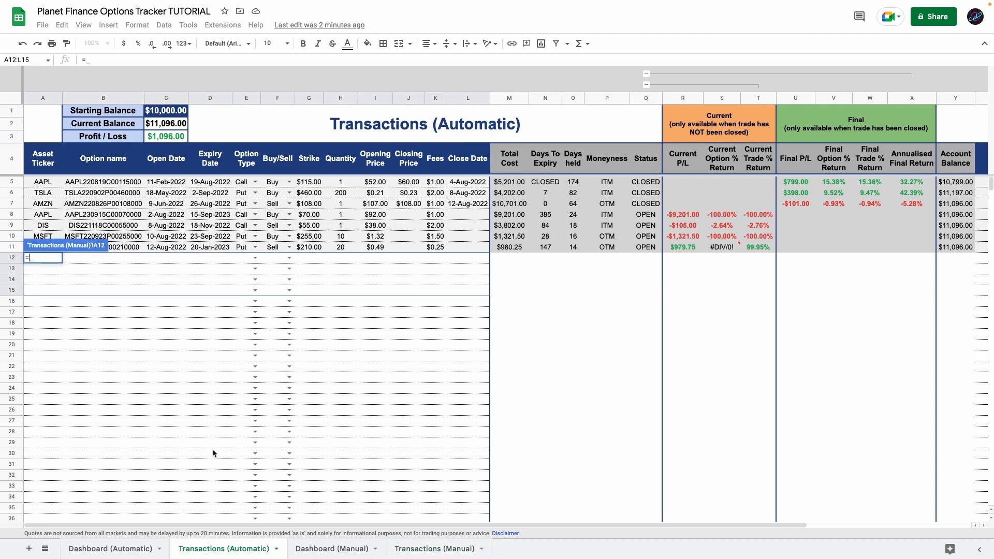
left_click(52, 258)
key("Return")
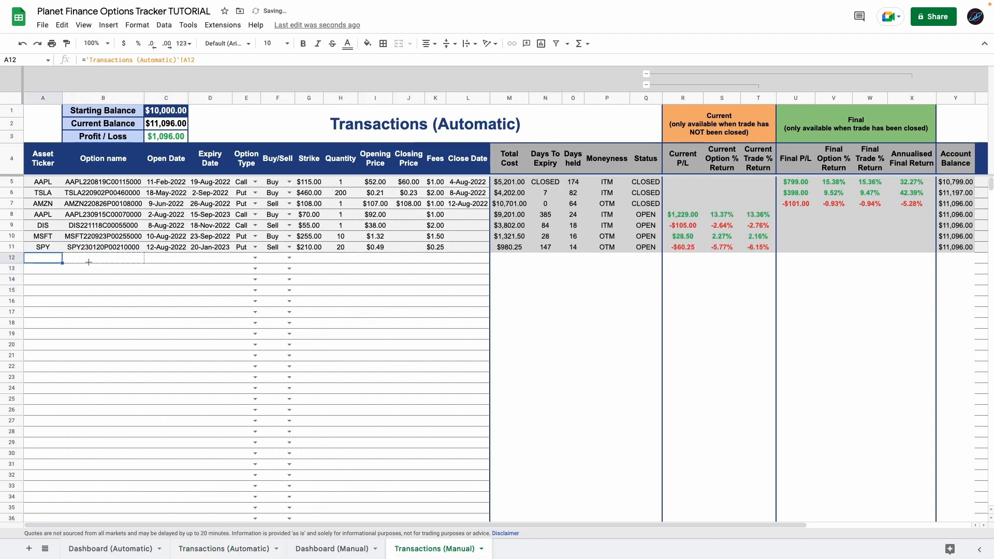
Fill the A12 link on Transactions (Manual) across to column L and down to row 27.
left_click(473, 260, "shift")
left_click_drag(485, 276, 473, 417)
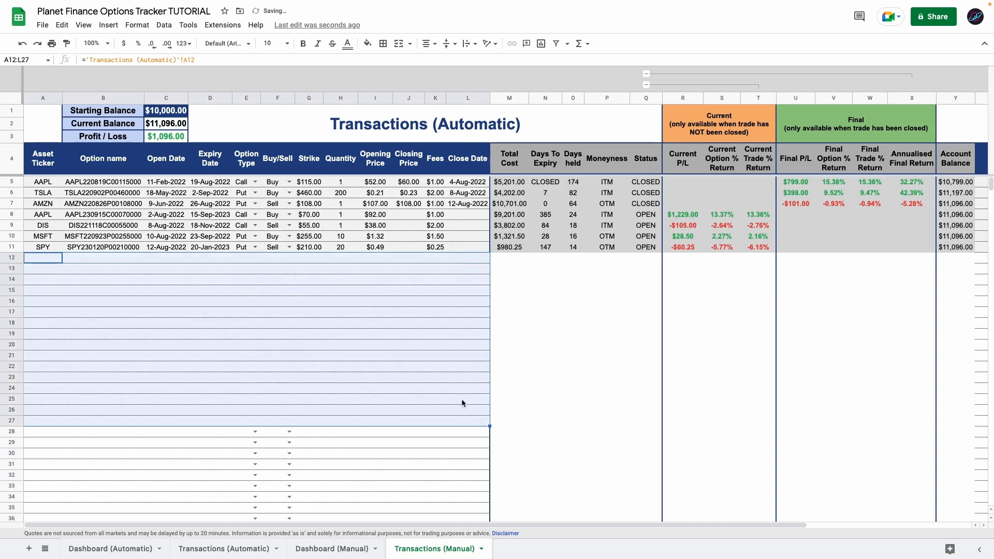
left_click(407, 358)
Enter ugvvby and uiyhuiyh as test tickers in A12 and A13 of Transactions (Automatic), and check them on Transactions (Manual).
left_click(211, 546)
left_click(51, 257)
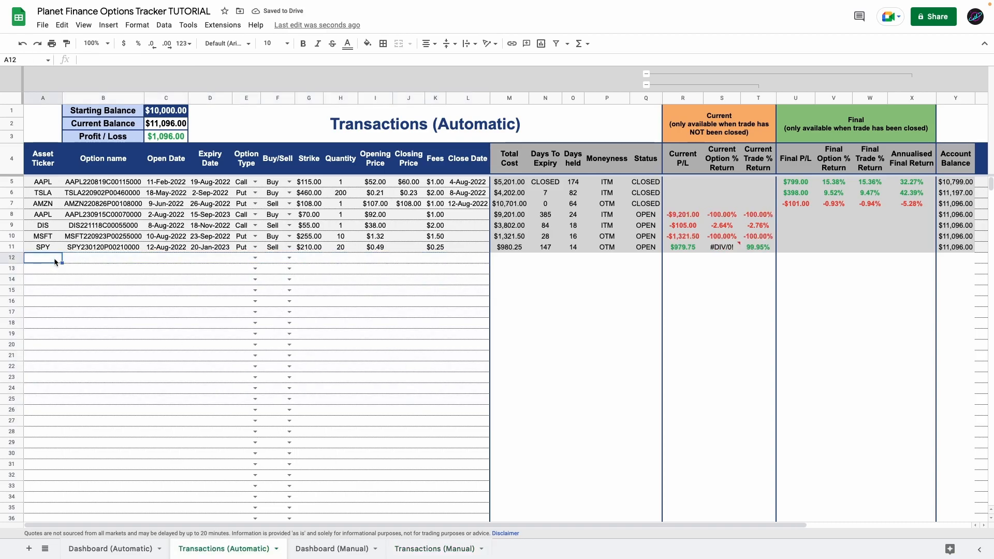
type("ugvvby")
key("Return")
type("uiyhuiyh")
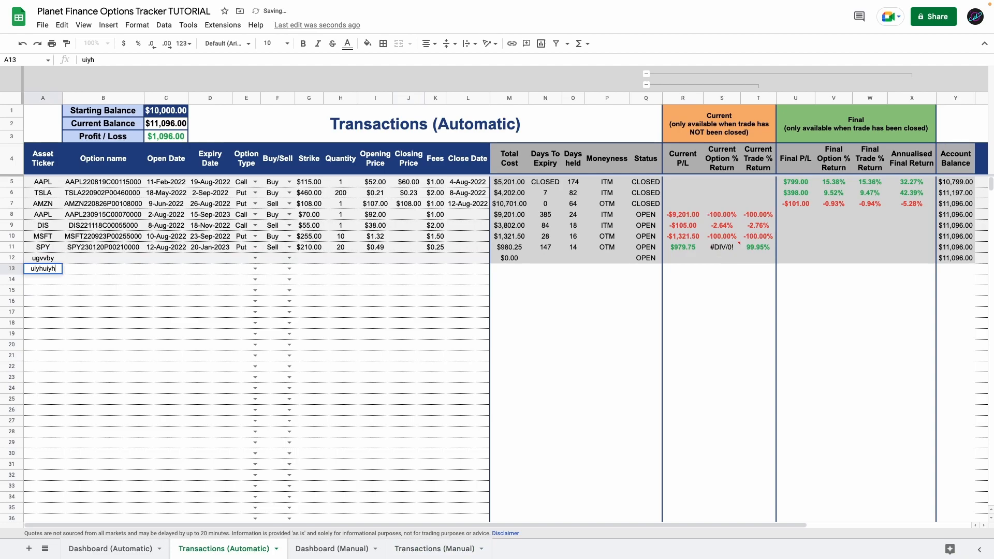
key("Return")
left_click(435, 548)
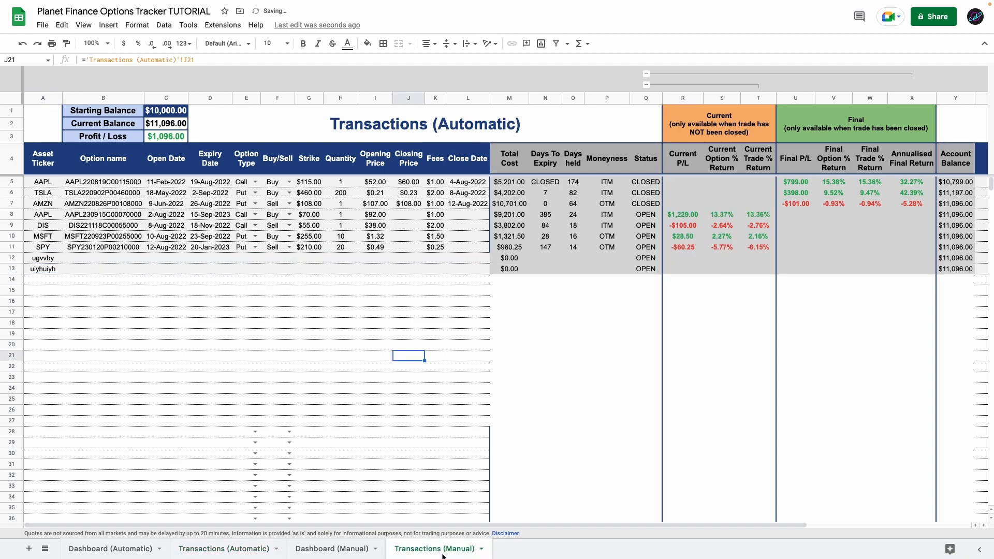
left_click(29, 257)
Undo the test tickers and the linked cells on the two transactions sheets.
left_click(224, 549)
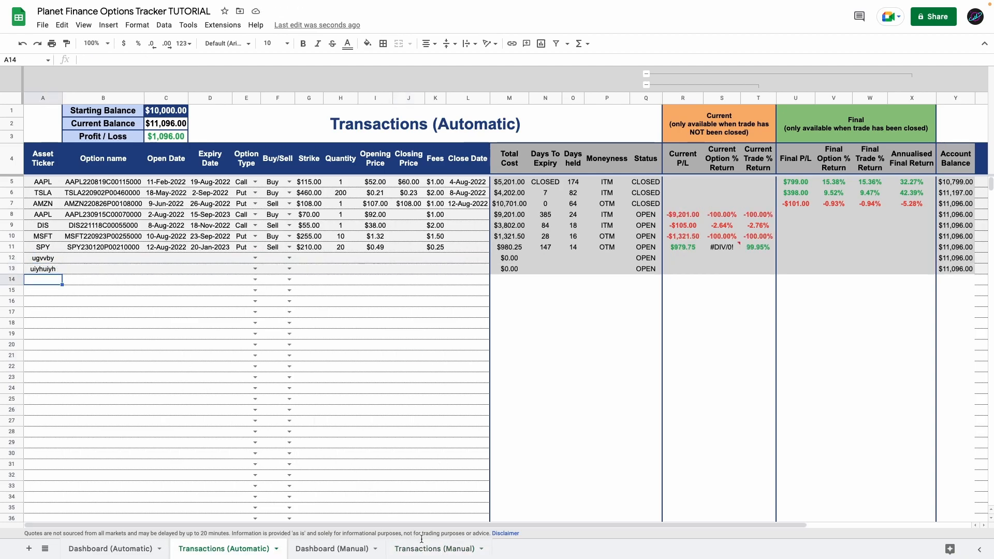
left_click(431, 550)
key("ctrl+z")
key("ctrl+z")
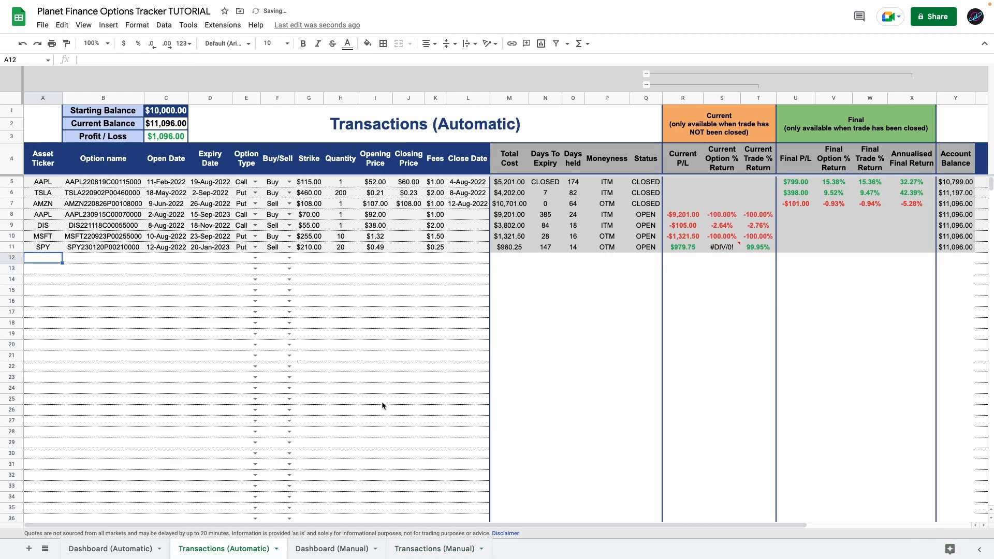
key("ctrl+z")
Compare the automatic dashboard and transactions sheets with their manual versions.
left_click(110, 548)
left_click(224, 549)
left_click(332, 548)
left_click(434, 549)
left_click(338, 546)
left_click(110, 549)
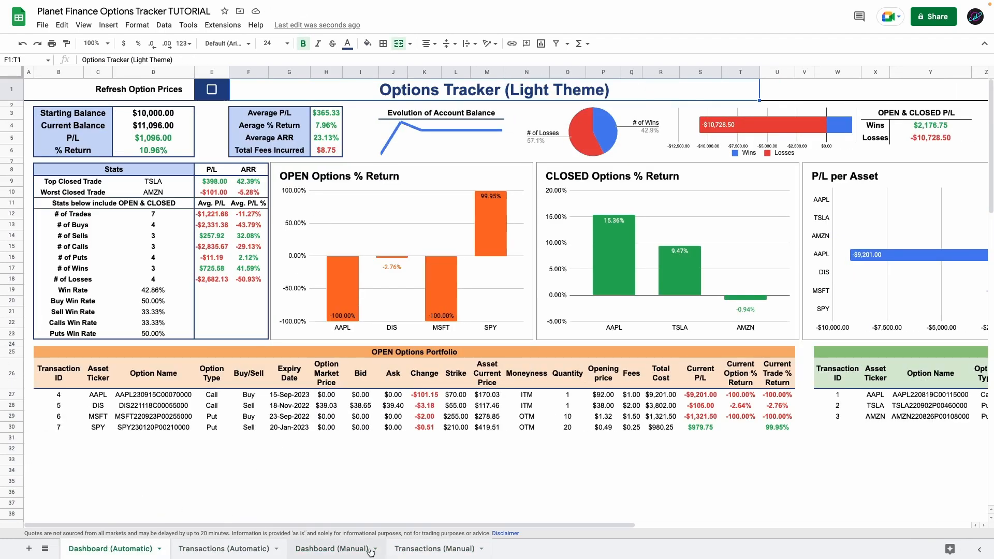
left_click(370, 550)
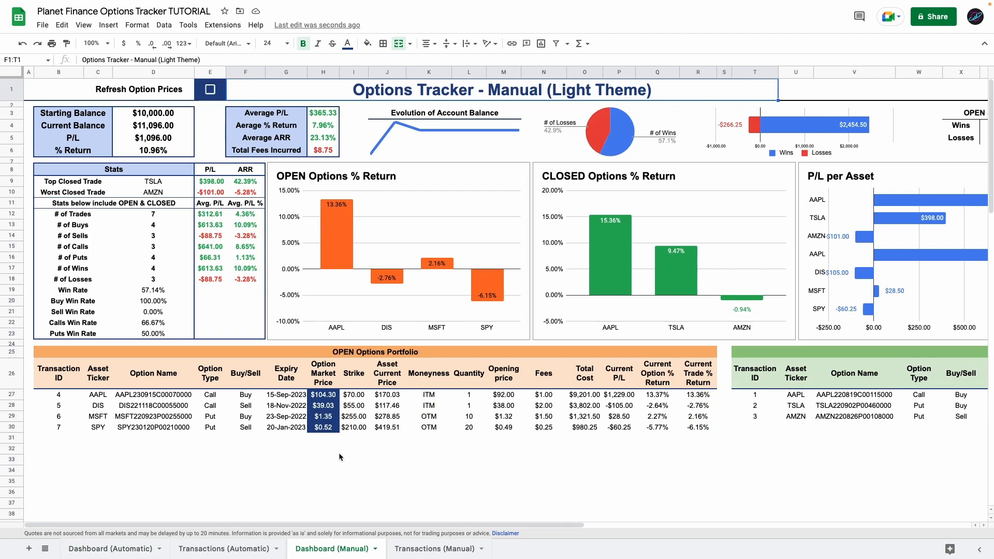
Review the hand-entered Option Market Price column and the OPEN Options % Return chart on the manual dashboard.
left_click_drag(325, 396, 329, 468)
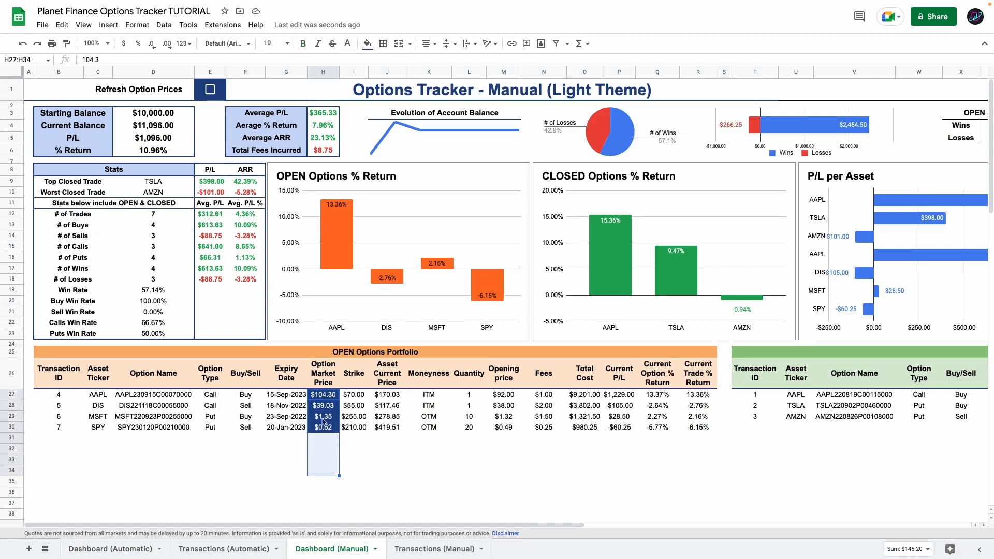
left_click(326, 399)
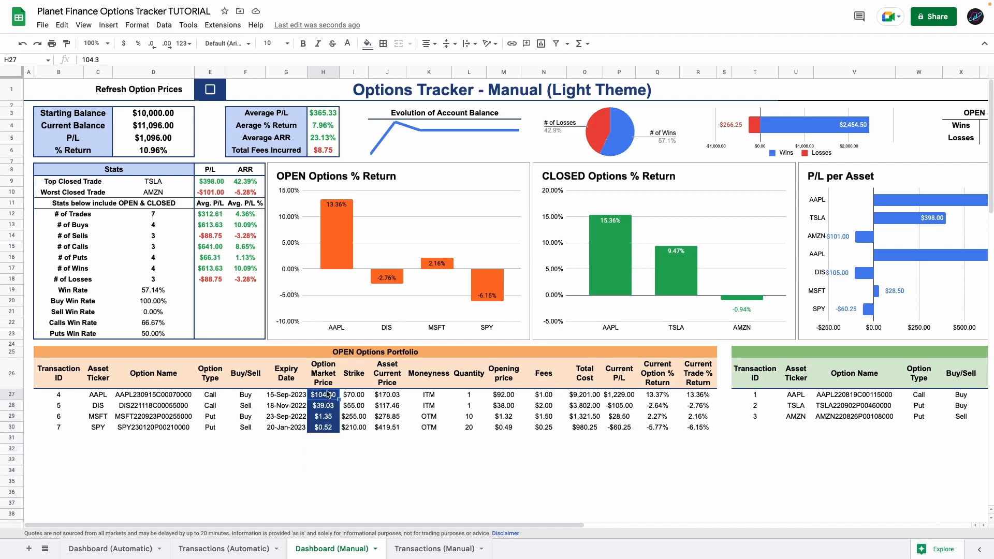
left_click(357, 264)
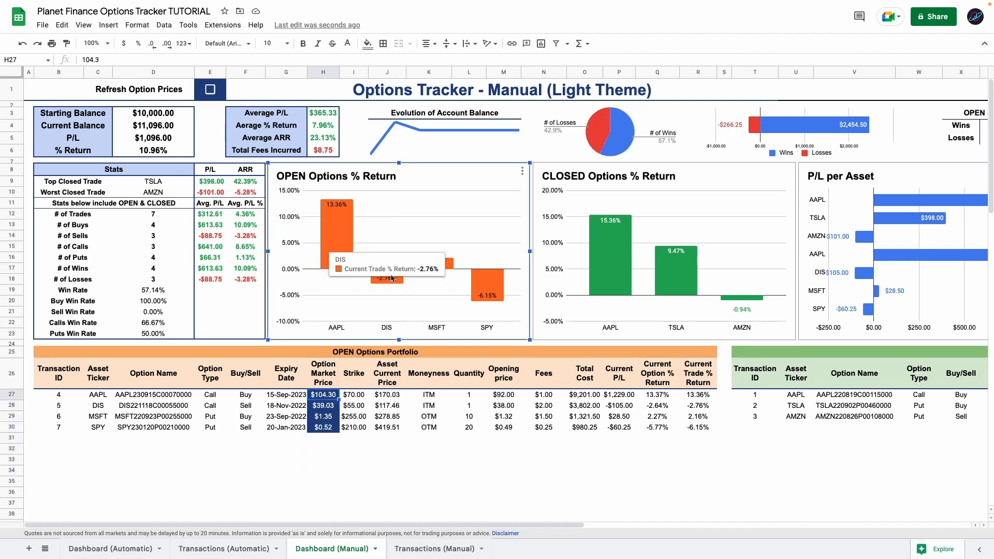
mouse_move(505, 298)
Check Transactions (Manual), Dashboard (Manual) and Transactions (Automatic) once more in turn.
left_click(435, 549)
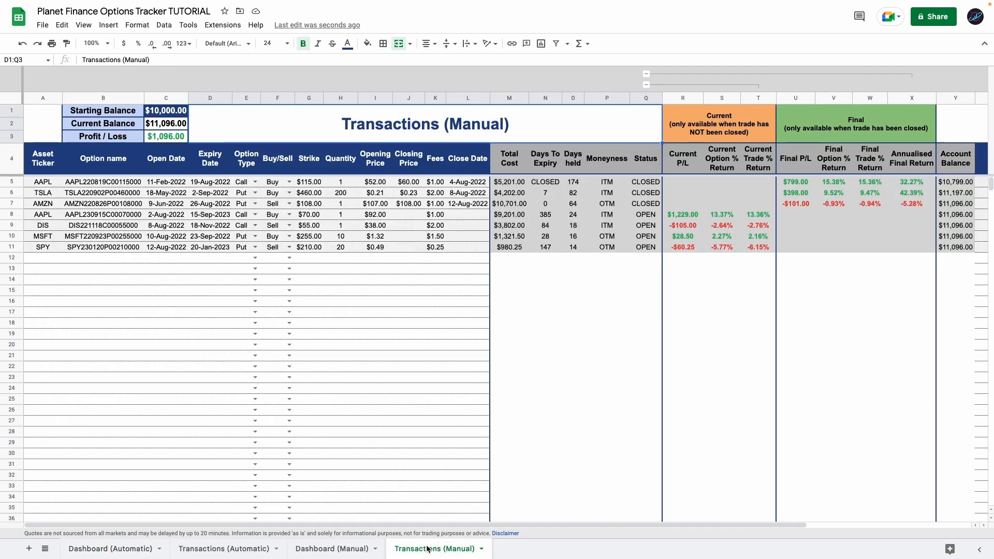
left_click(334, 548)
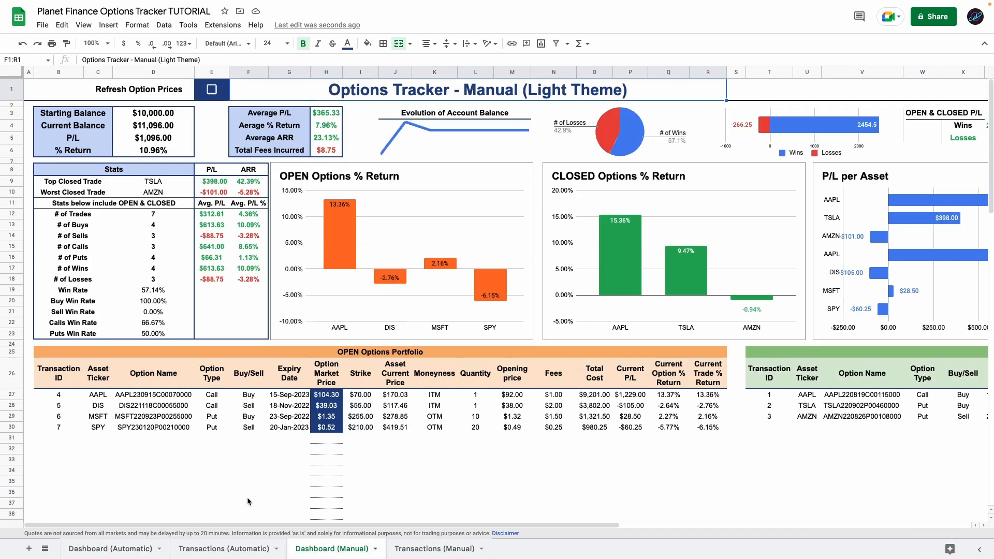
left_click(236, 543)
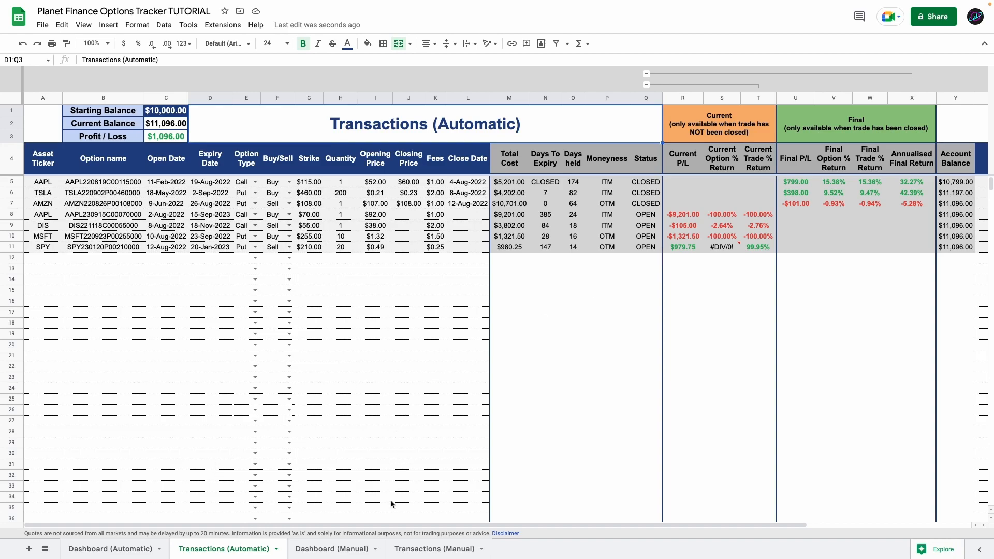
left_click(349, 548)
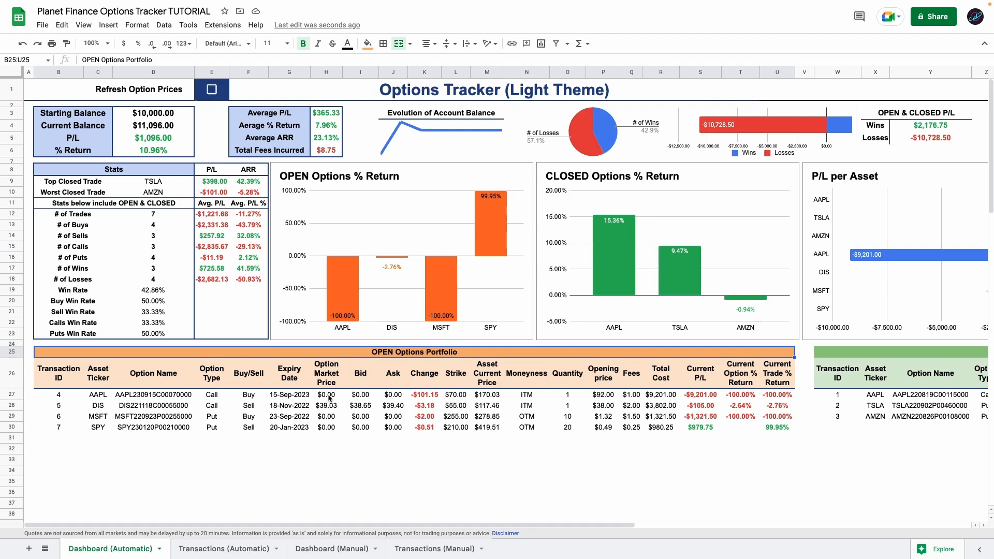
Examine the Refresh Option Prices control and the YAHOO_OPTION formulas in H27:H30 of Dashboard (Automatic).
left_click(182, 98)
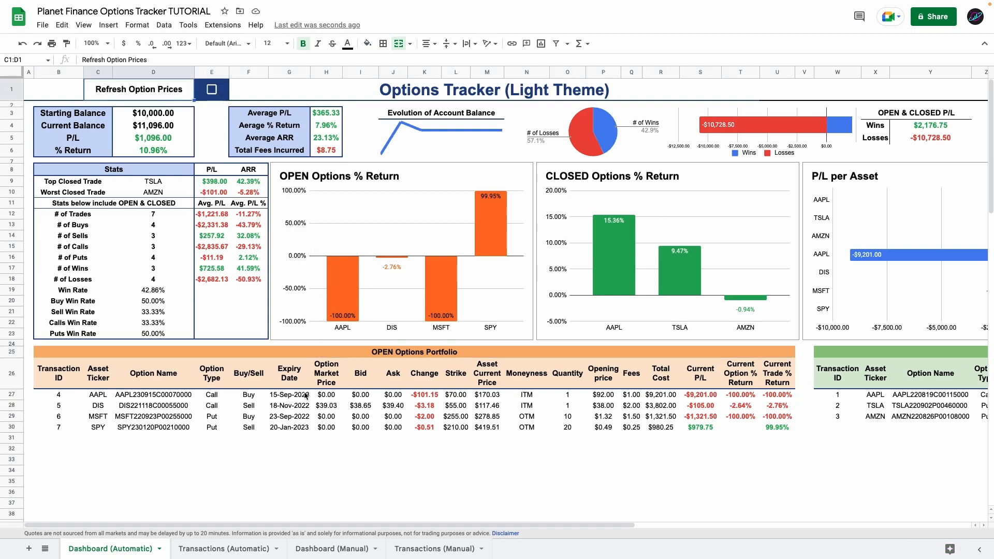
left_click_drag(329, 398, 329, 426)
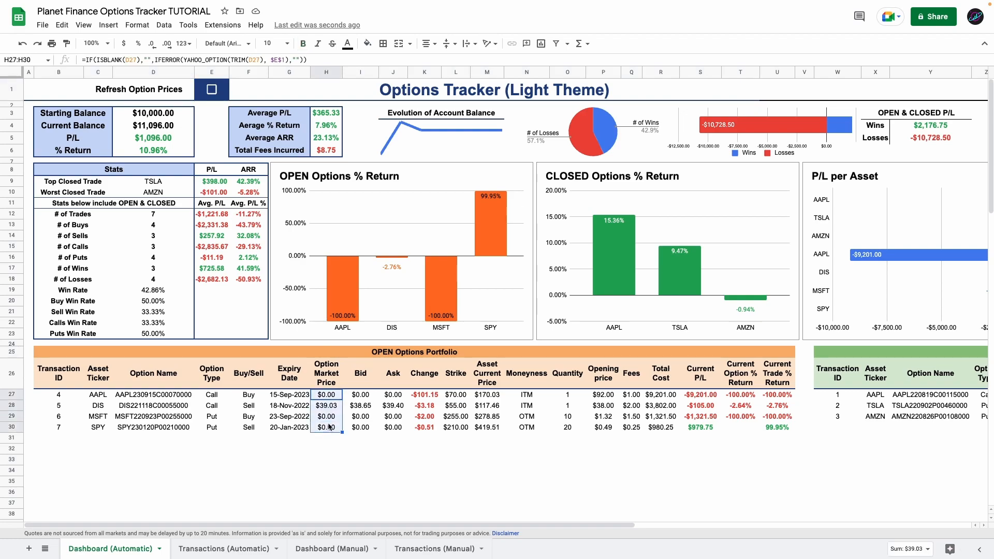
left_click(303, 98)
left_click(315, 386)
left_click(322, 394)
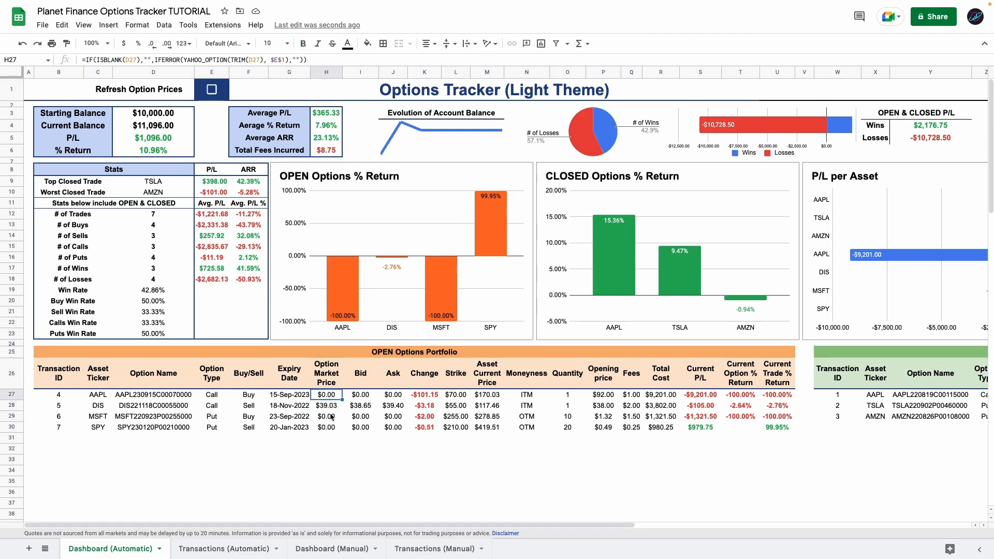
Trigger a refresh of the option prices on Dashboard (Automatic).
left_click(341, 98)
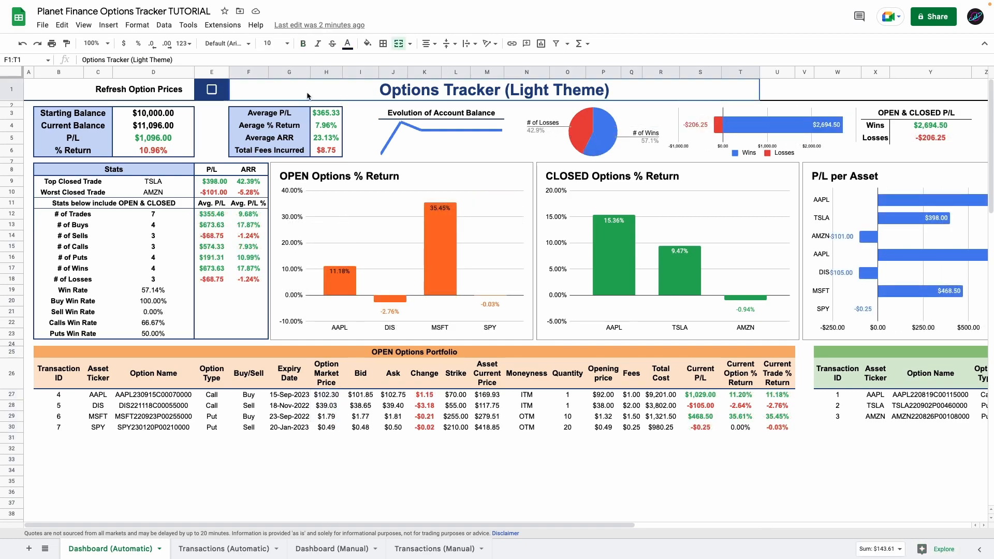
left_click(211, 91)
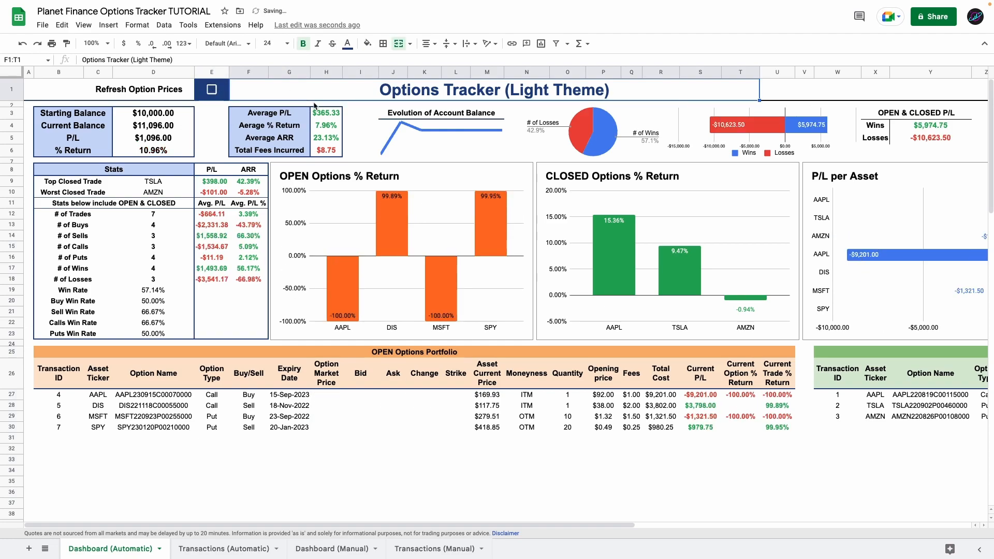